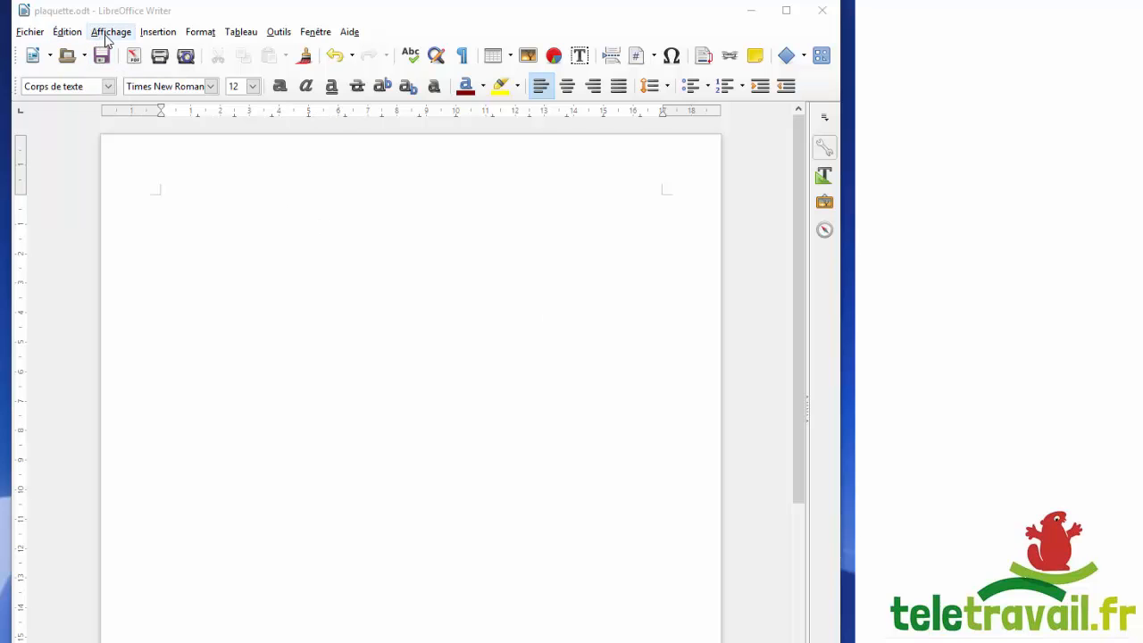
Switch the page style to Paysage (landscape), show ¶ formatting marks, and add an empty paragraph.
left_click(200, 31)
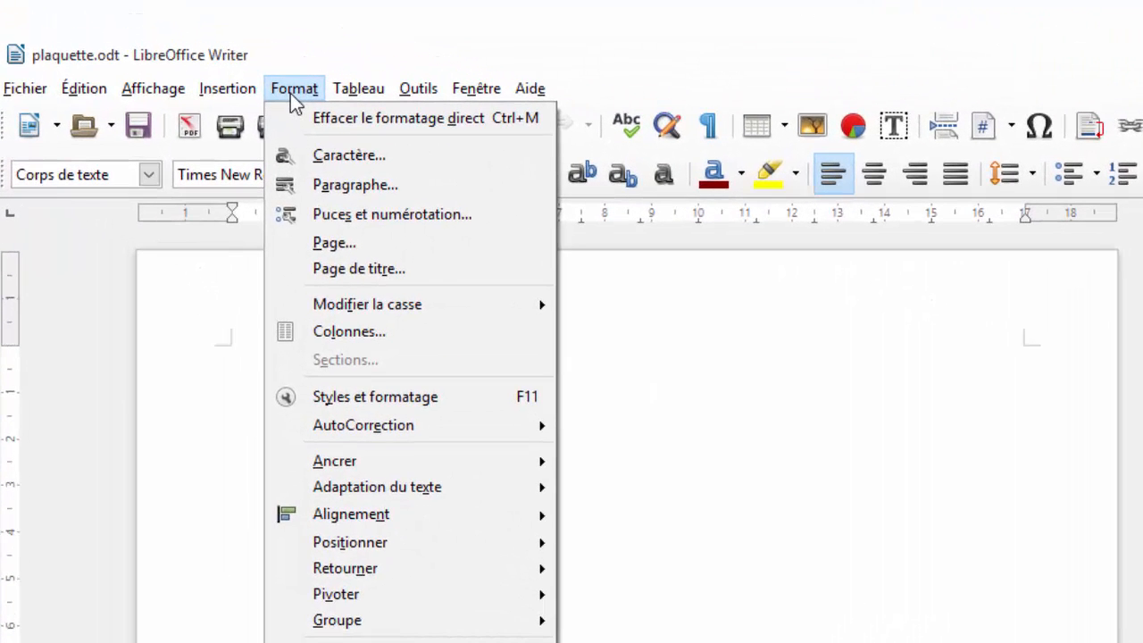
left_click(344, 242)
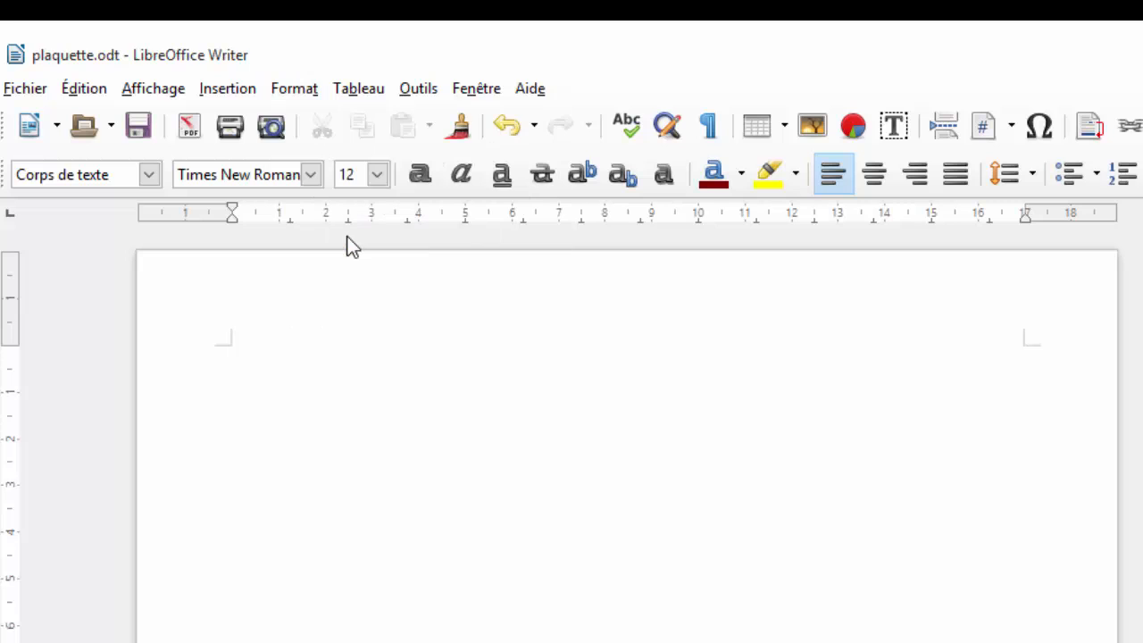
left_click(375, 570)
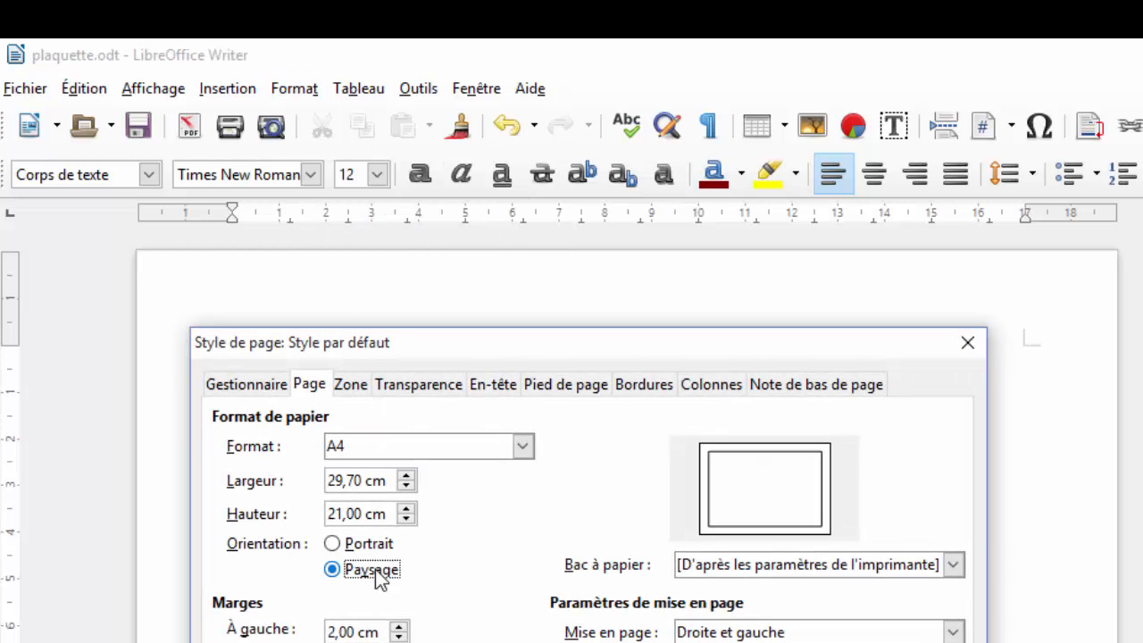
key("Return")
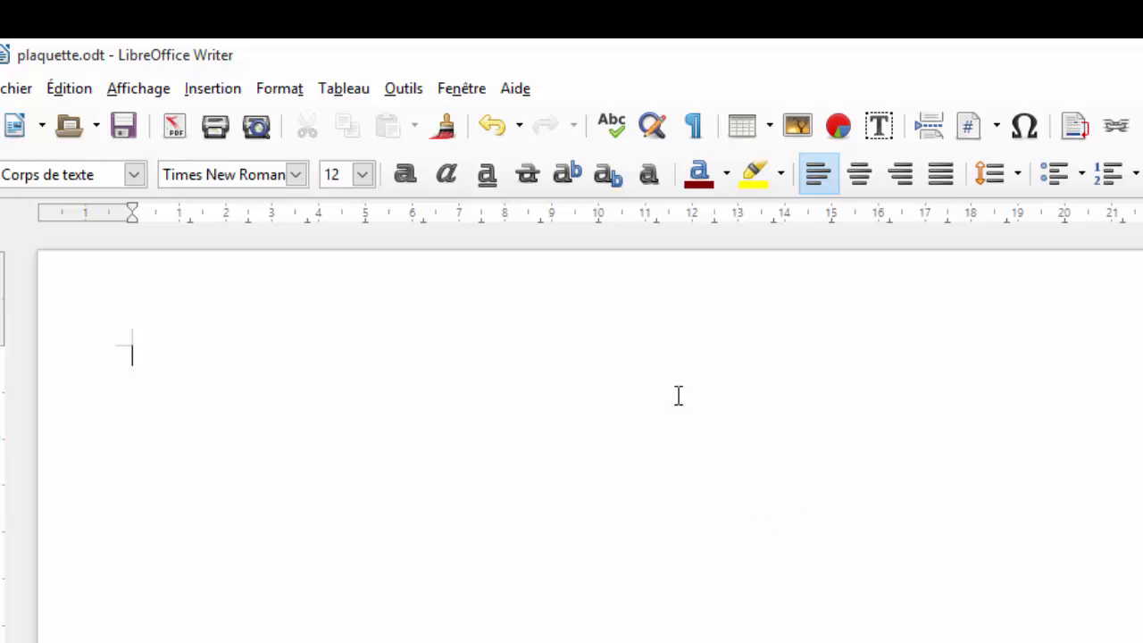
left_click(696, 125)
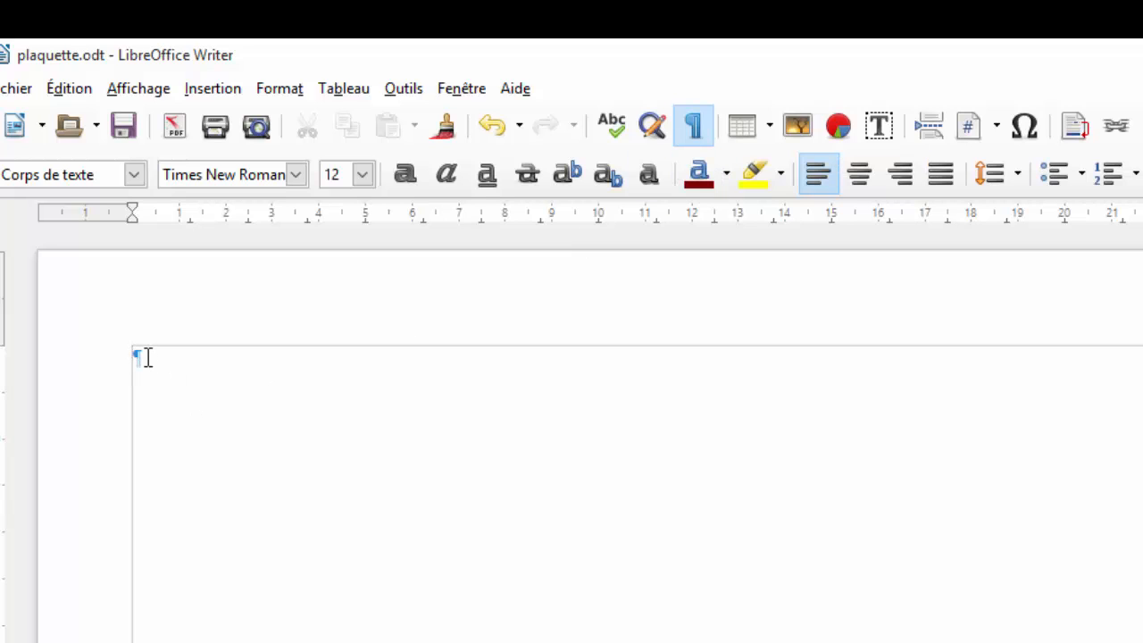
key("Return")
Insert a table of 2 columns and 1 row at the first paragraph of page 1.
left_click(149, 357)
left_click(337, 97)
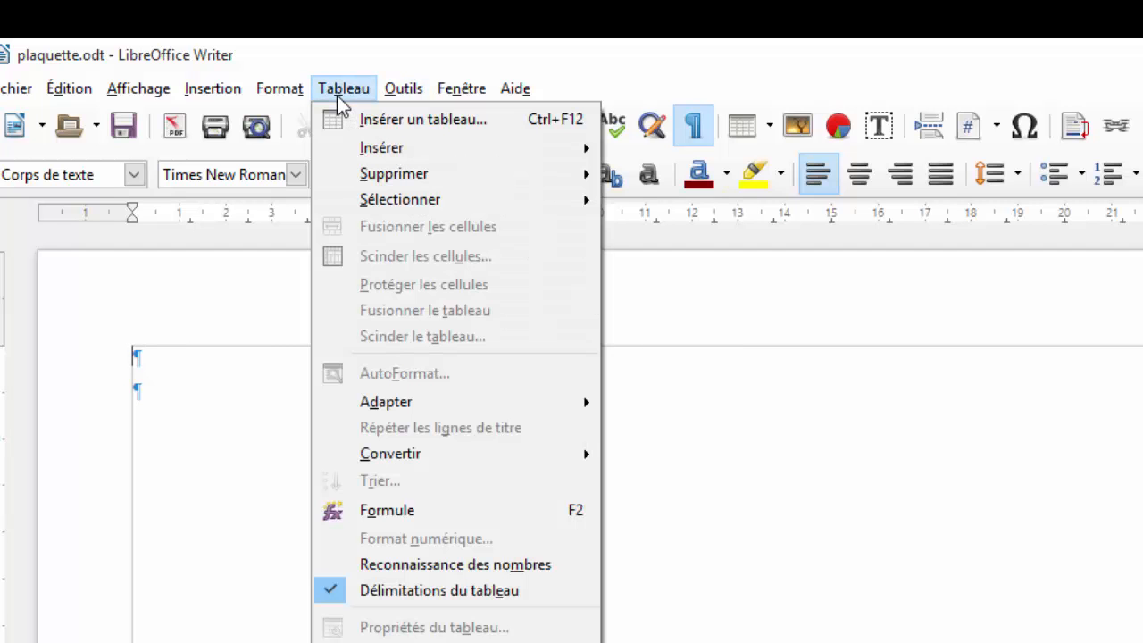
left_click(371, 127)
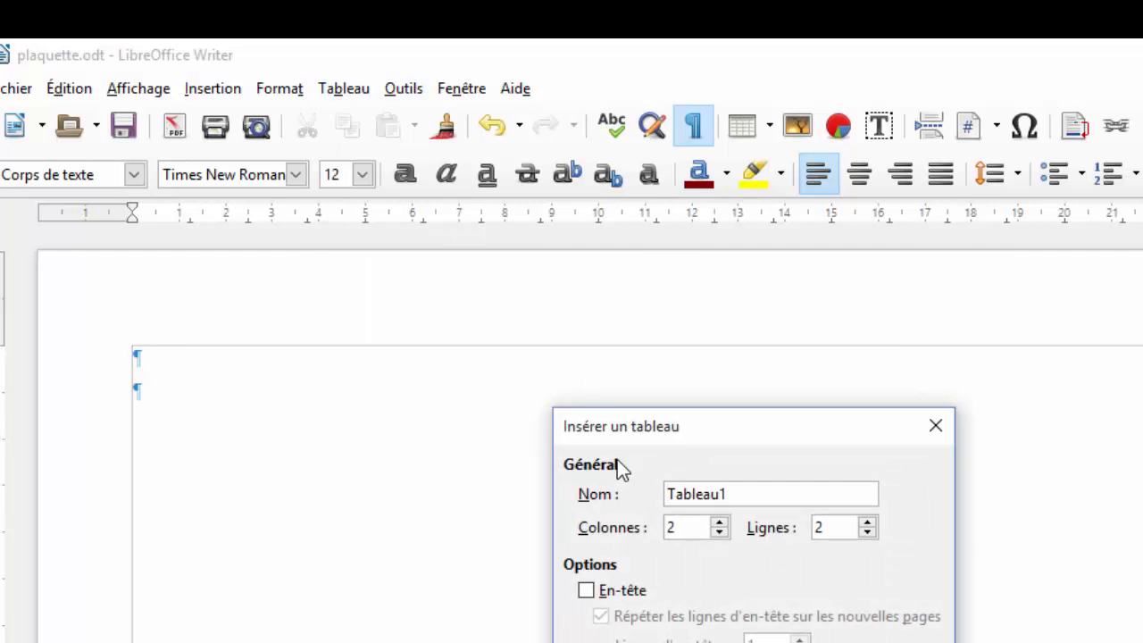
left_click(868, 523)
left_click(866, 533)
left_click(867, 533)
key("Return")
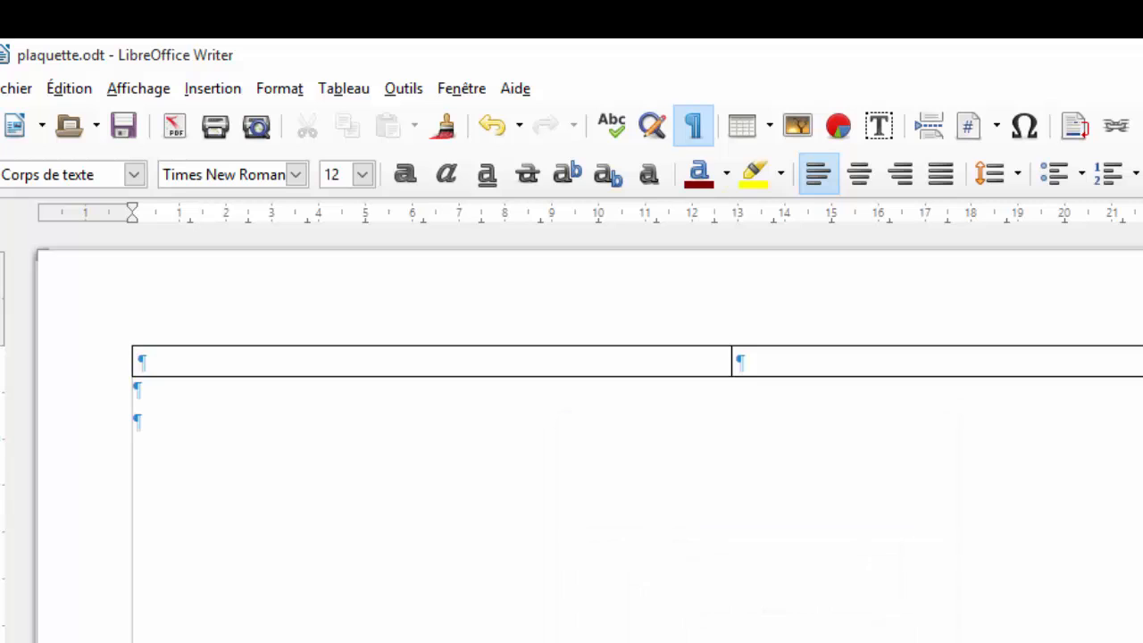
left_click(269, 402)
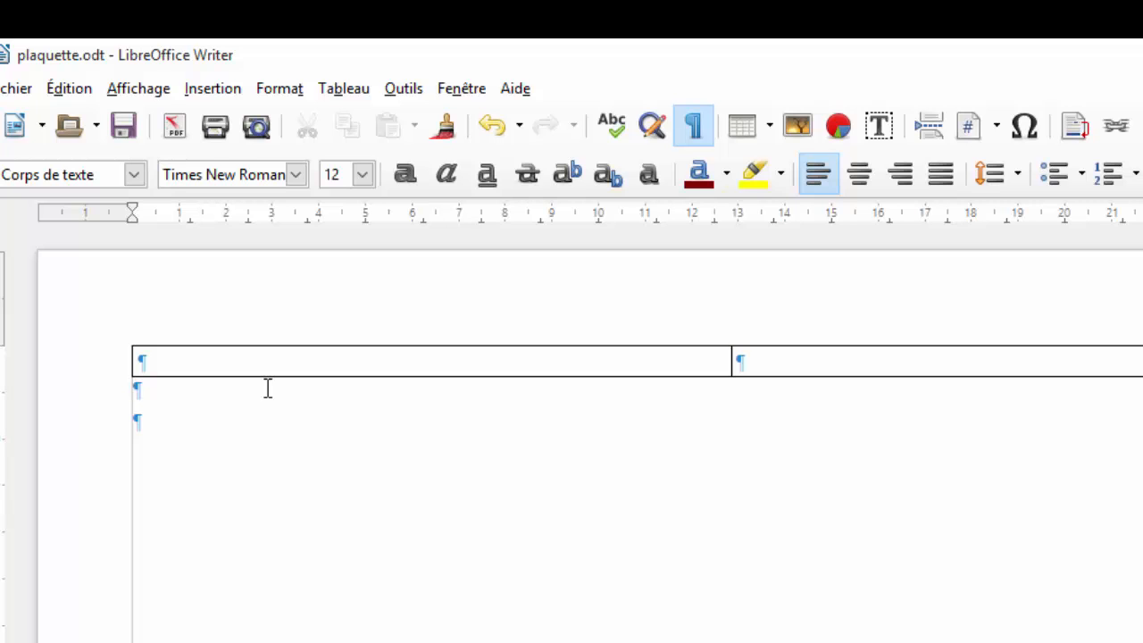
Insert a manual page break after the table to start page 2.
left_click(200, 89)
left_click(225, 123)
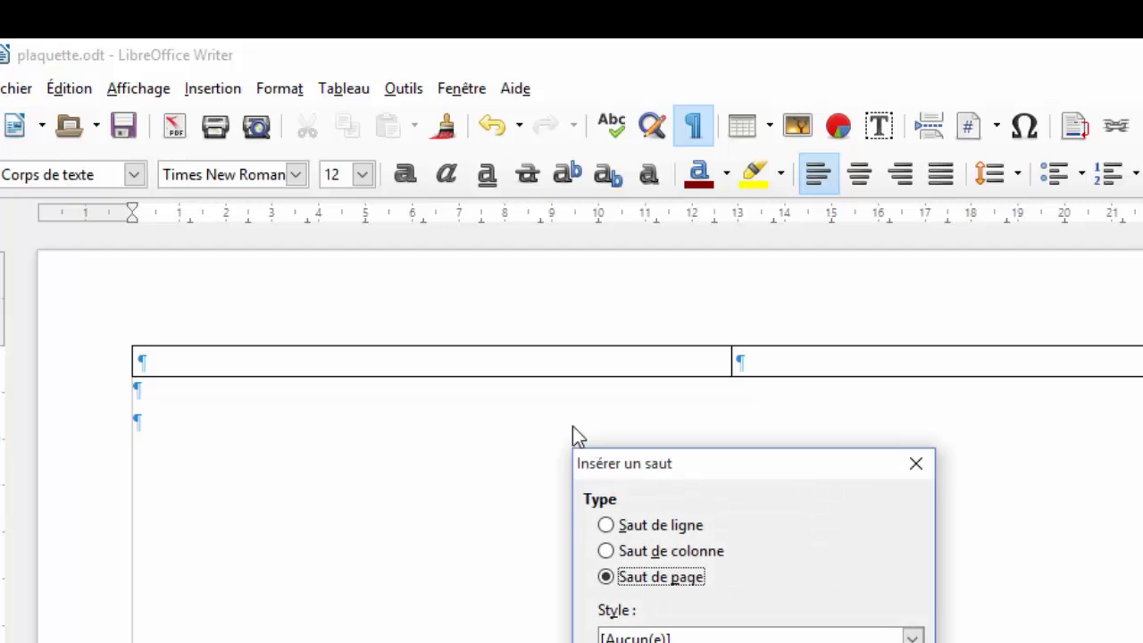
key("Return")
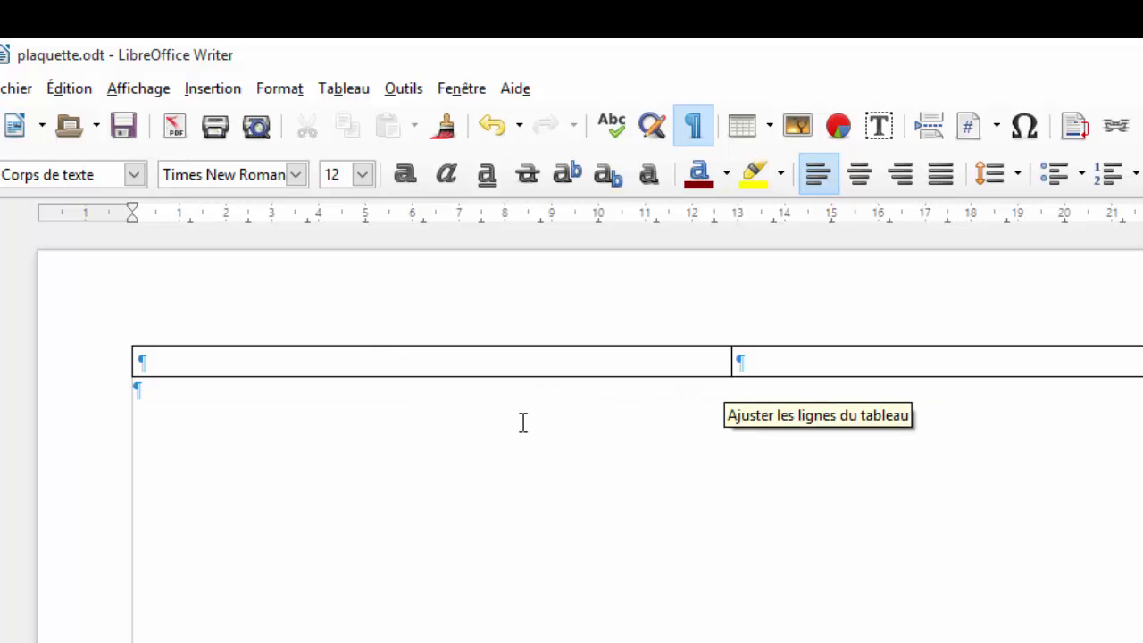
scroll(729, 466, "down", 3)
scroll(728, 466, "down", 3)
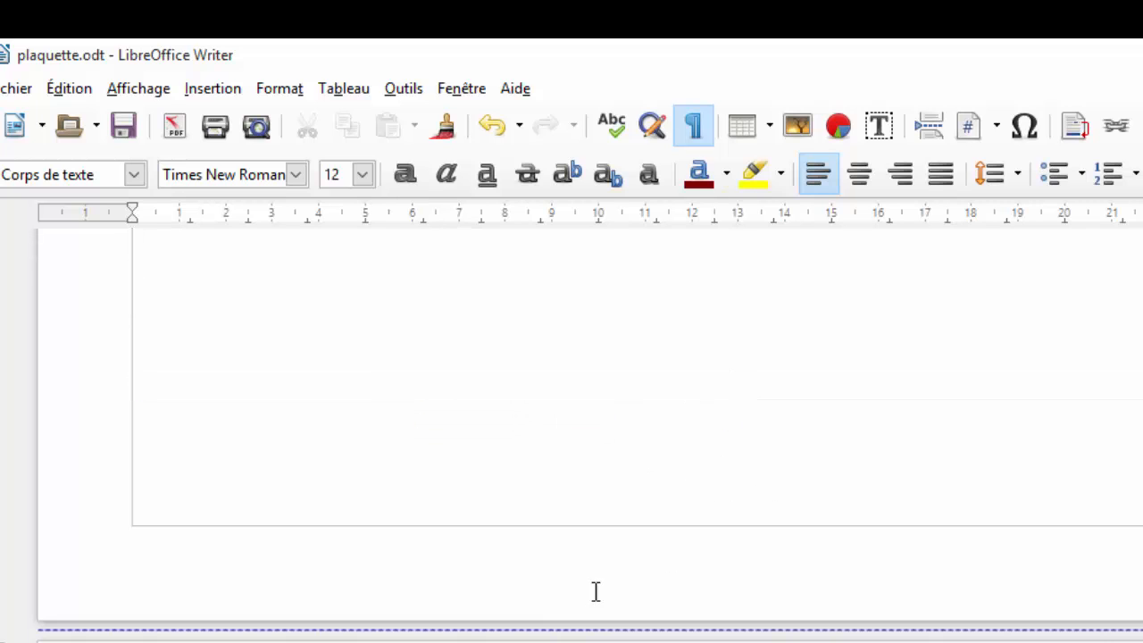
scroll(589, 429, "down", 3)
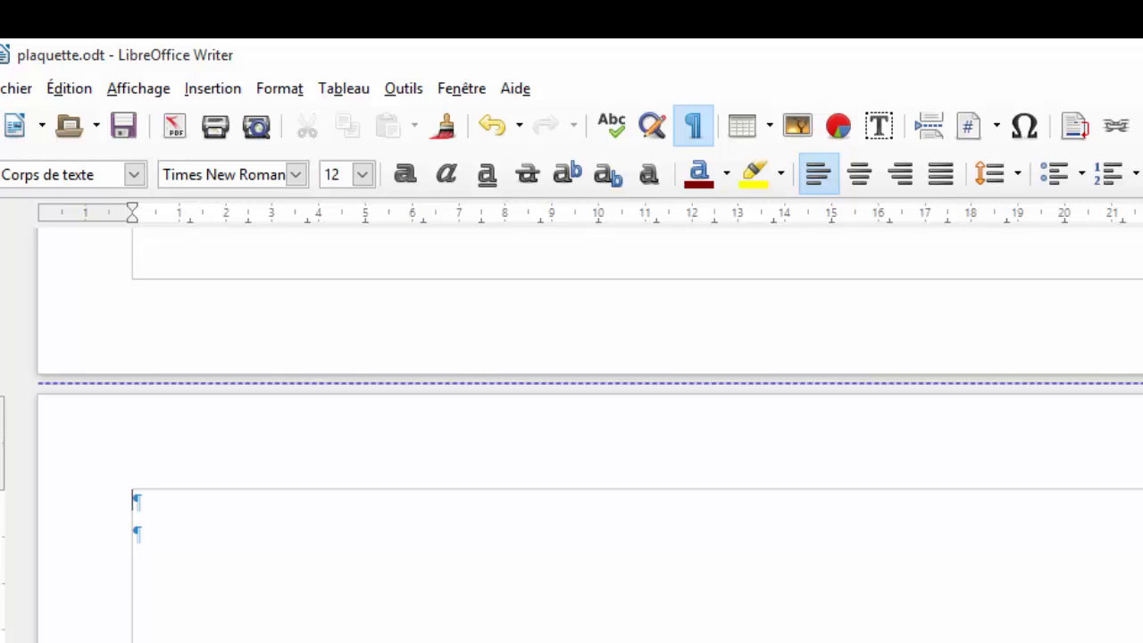
Add a matching 2-column, 1-row table on page 2 and save the document.
left_click(288, 91)
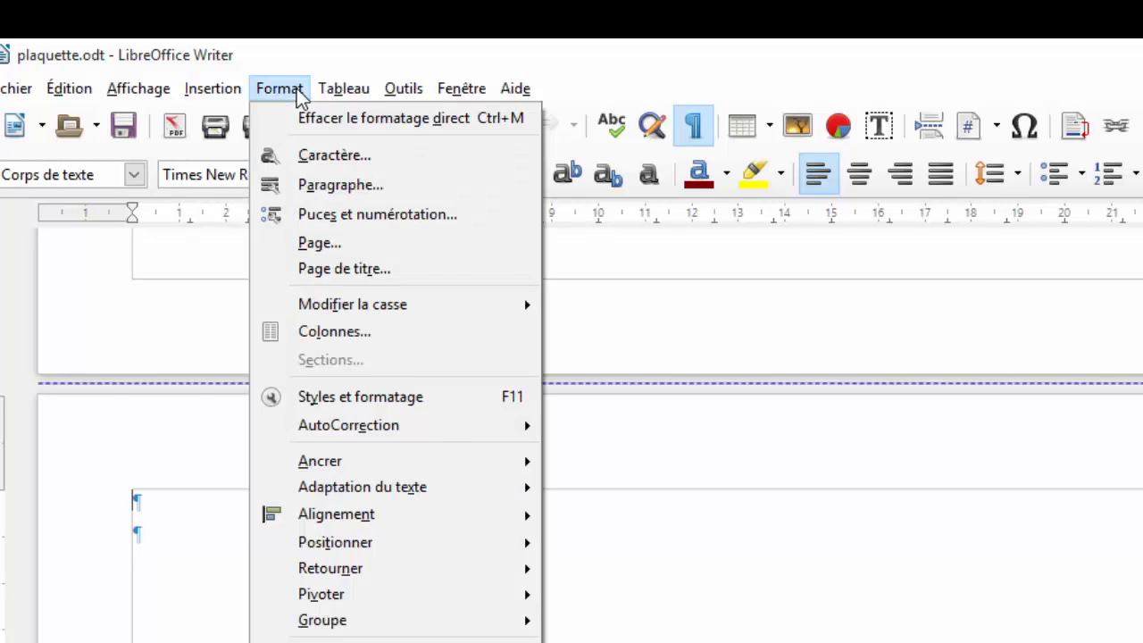
mouse_move(348, 95)
left_click(357, 121)
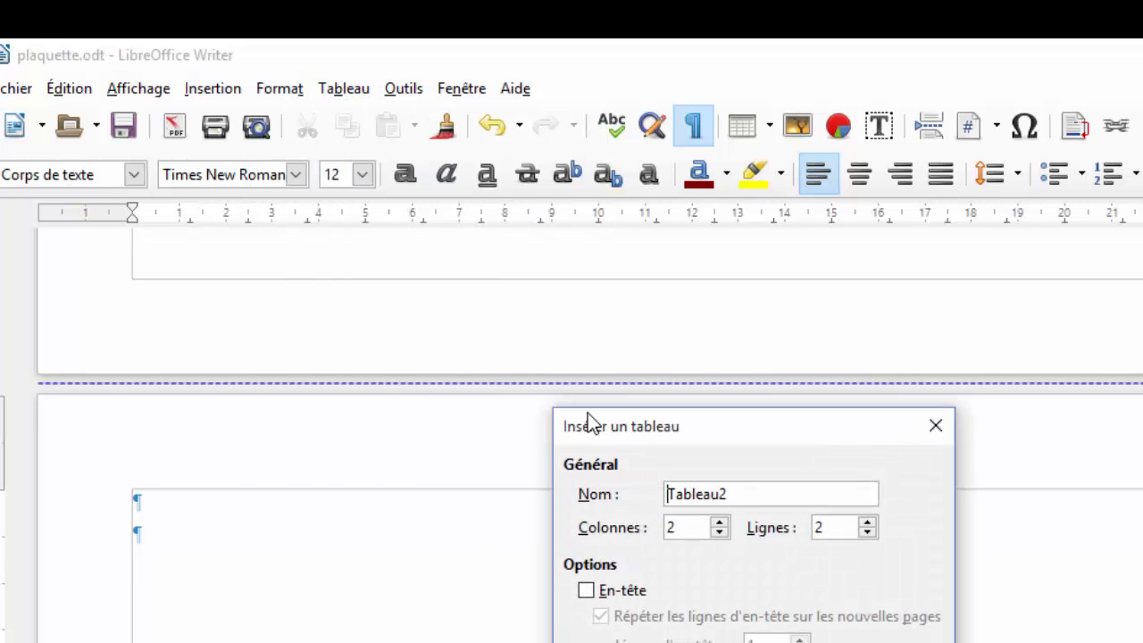
left_click(866, 523)
key("Return")
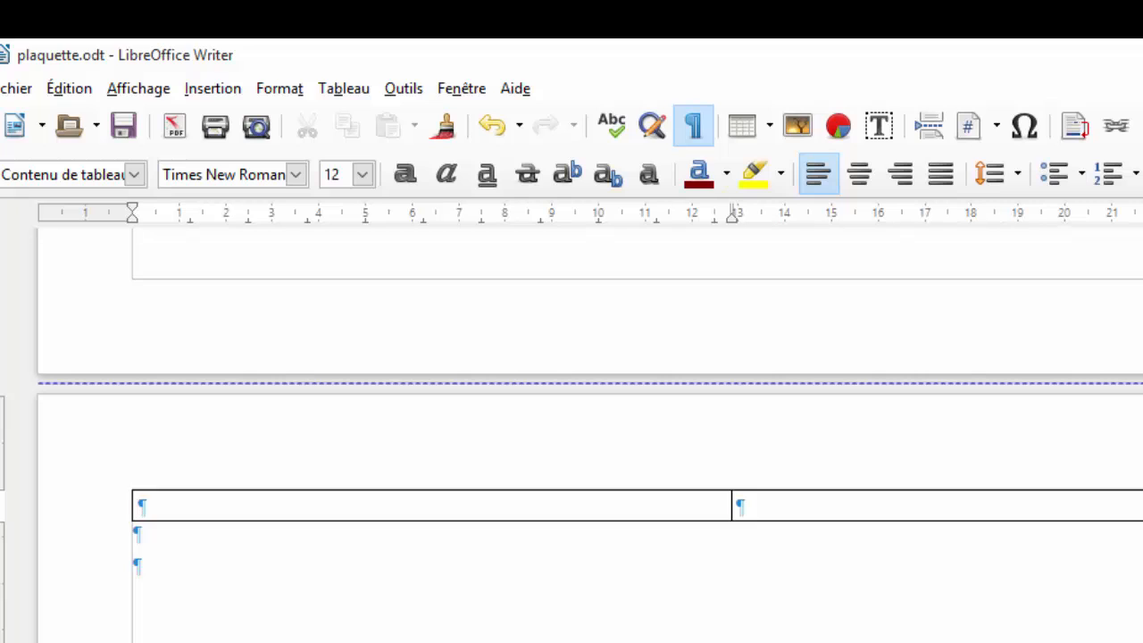
scroll(589, 428, "up", 4)
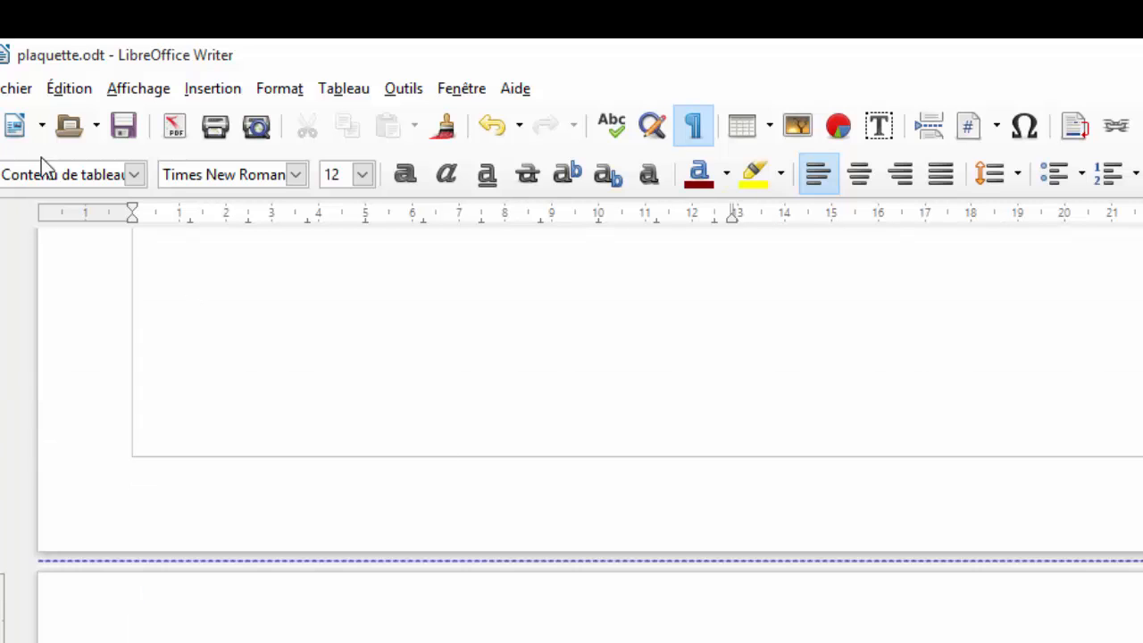
left_click(123, 125)
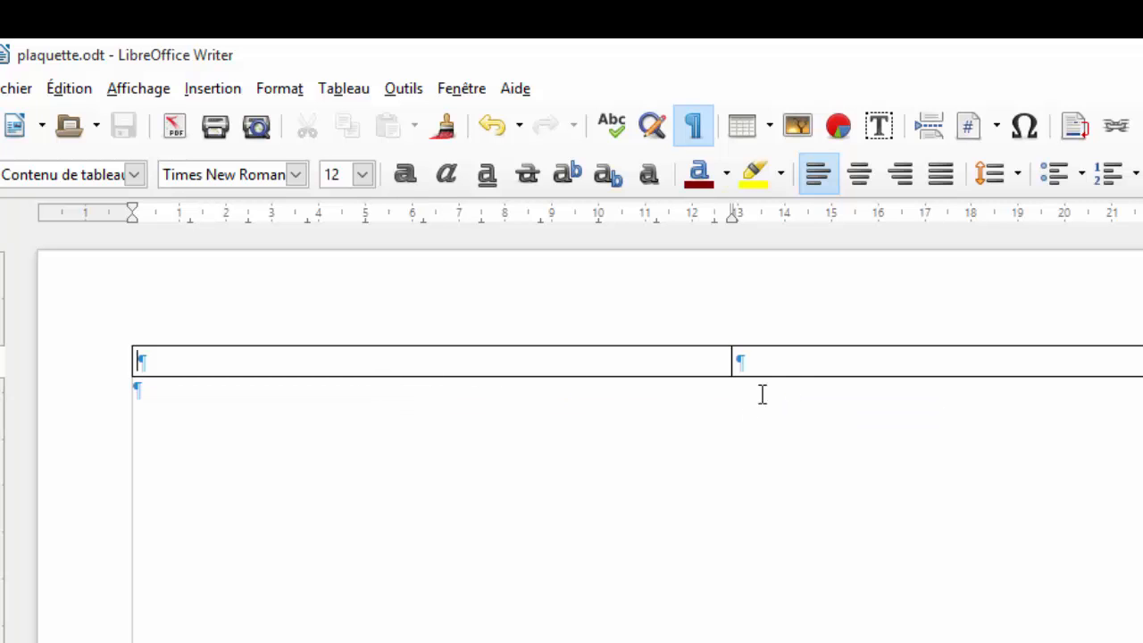
Place the cursor in the right cell, then scroll the marketing plan to 'Mon projet d'accroche'.
left_click(774, 358)
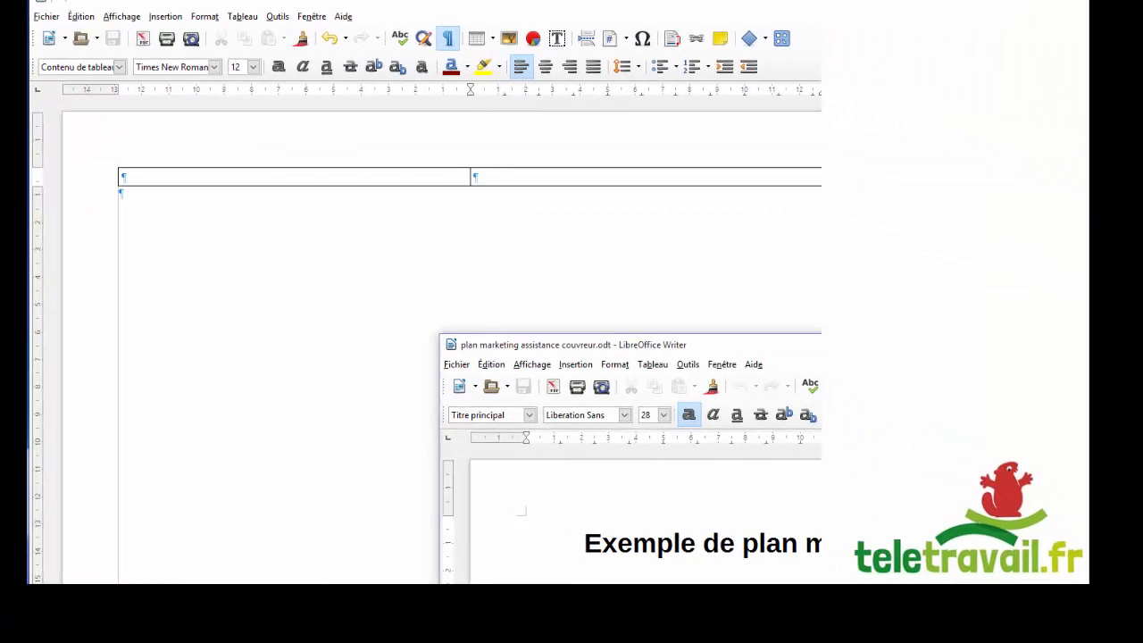
left_click_drag(830, 345, 612, 262)
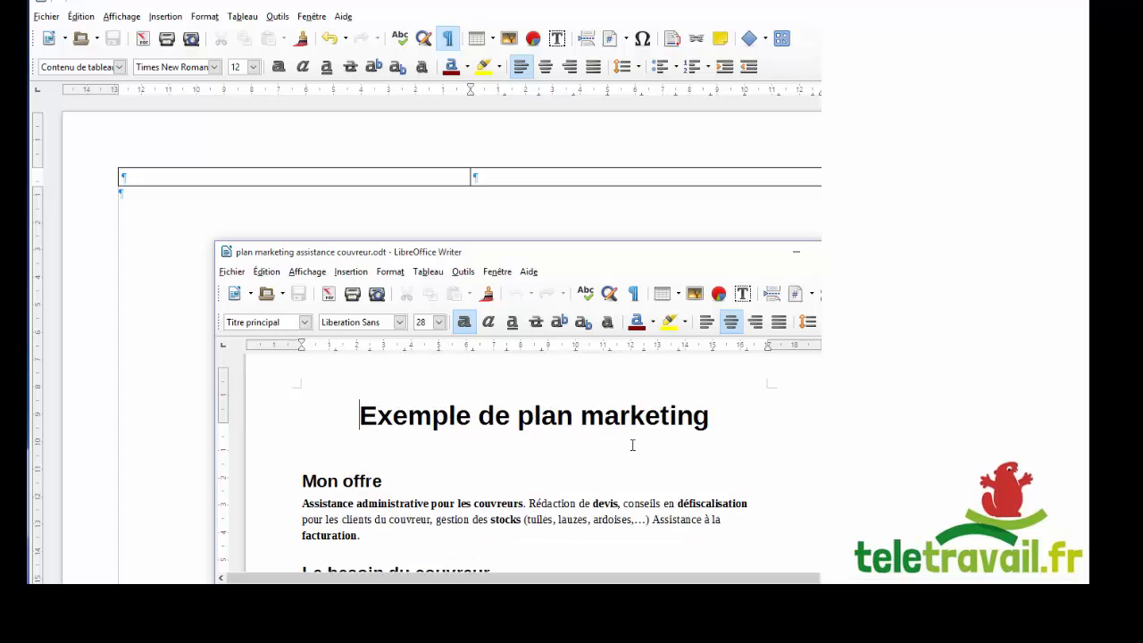
scroll(632, 445, "down", 2)
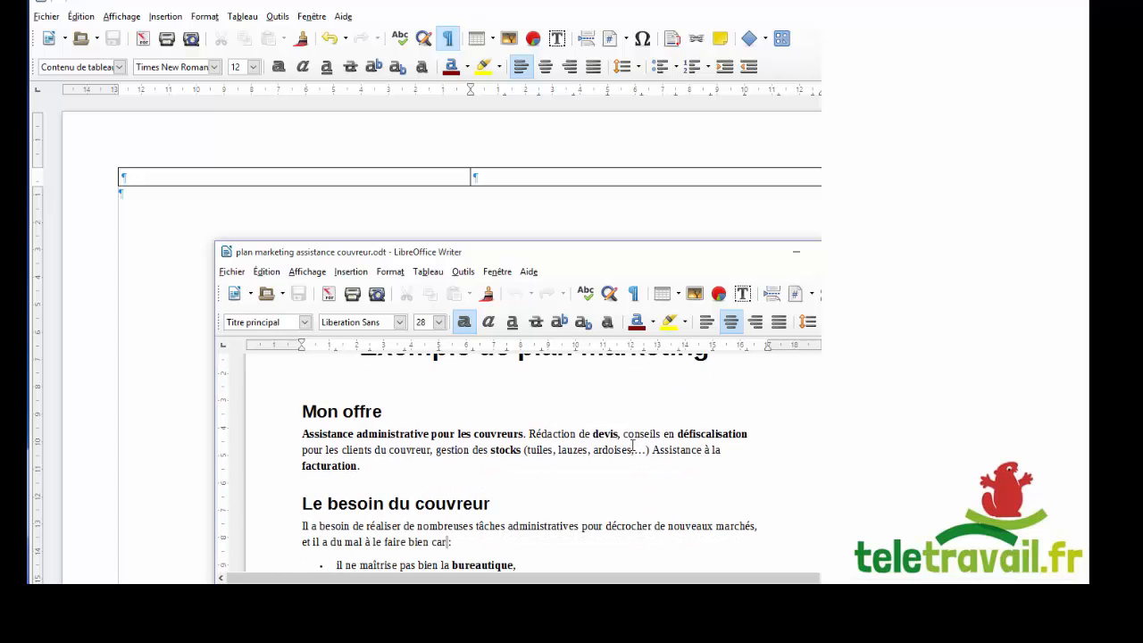
scroll(632, 444, "down", 20)
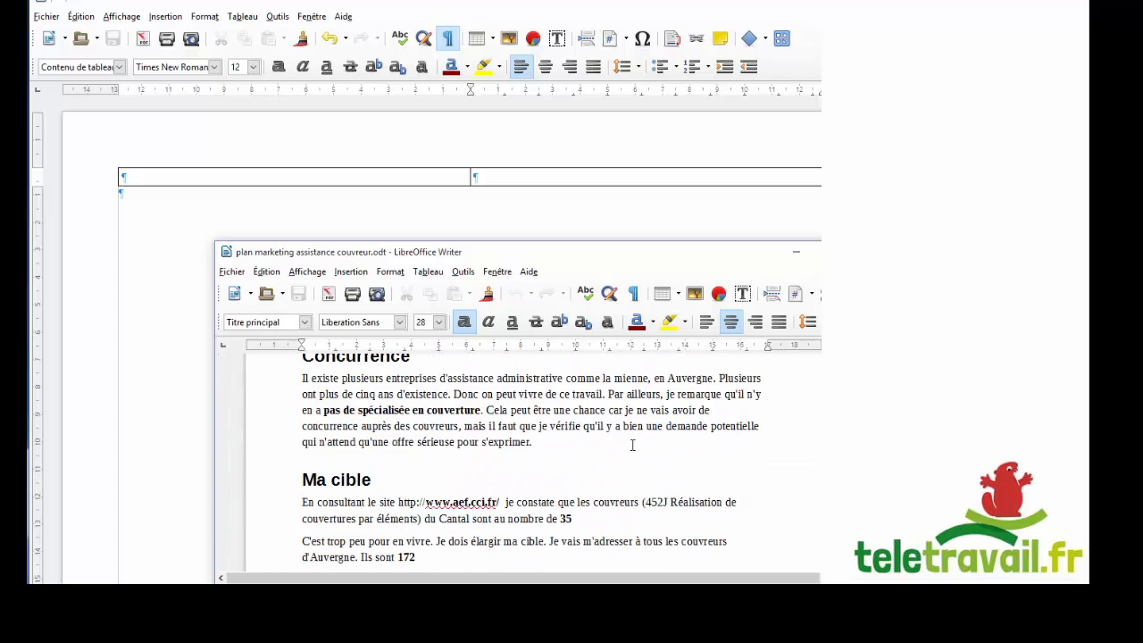
scroll(632, 445, "down", 16)
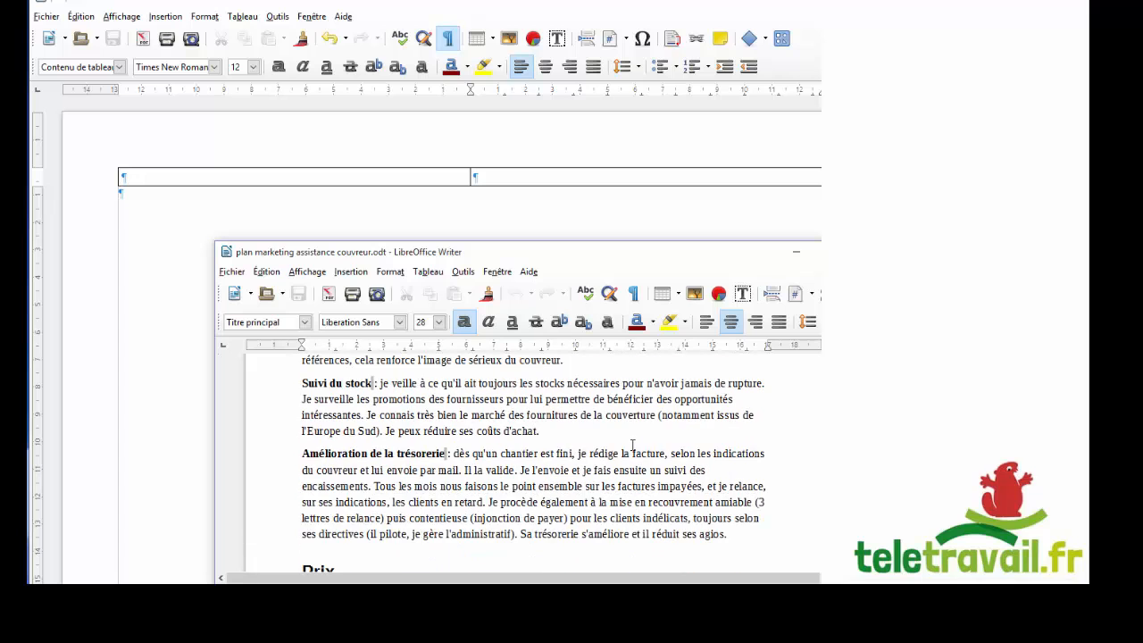
scroll(632, 445, "down", 10)
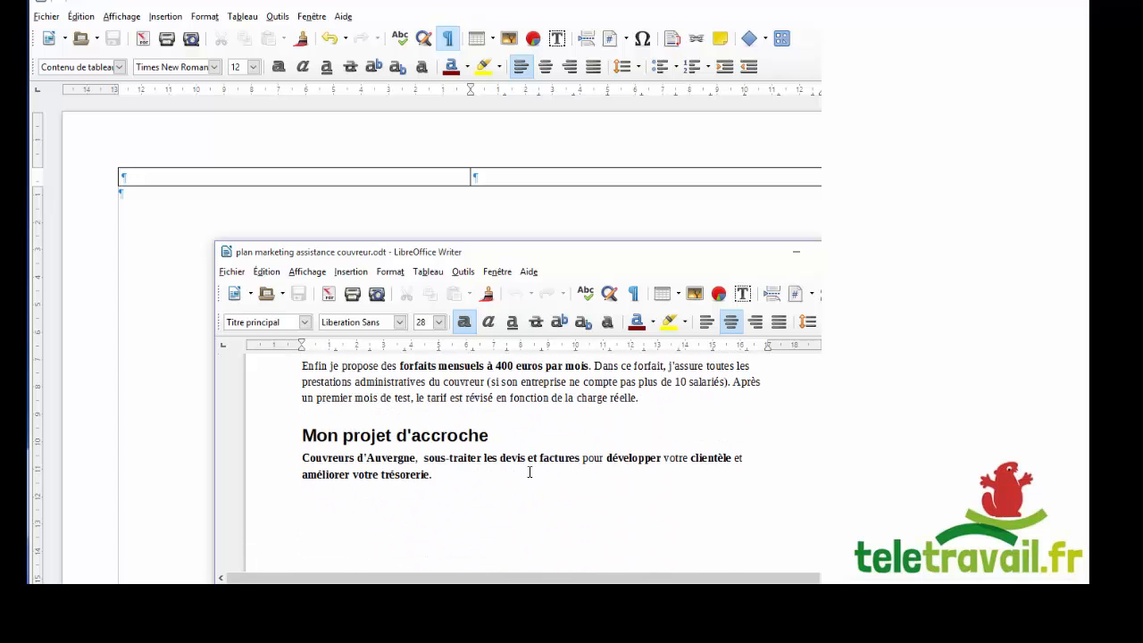
Copy the 'Couvreurs d'Auvergne' accroche paragraph and paste it into the brochure's right-hand cell.
left_click_drag(437, 487, 304, 458)
key("ctrl+c")
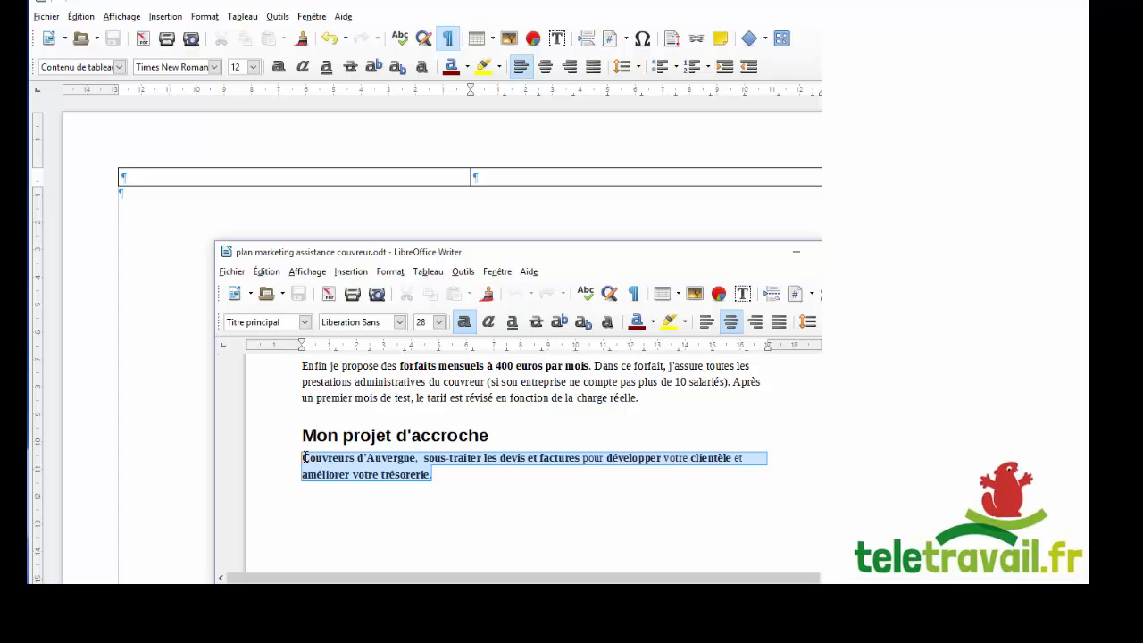
right_click(335, 461)
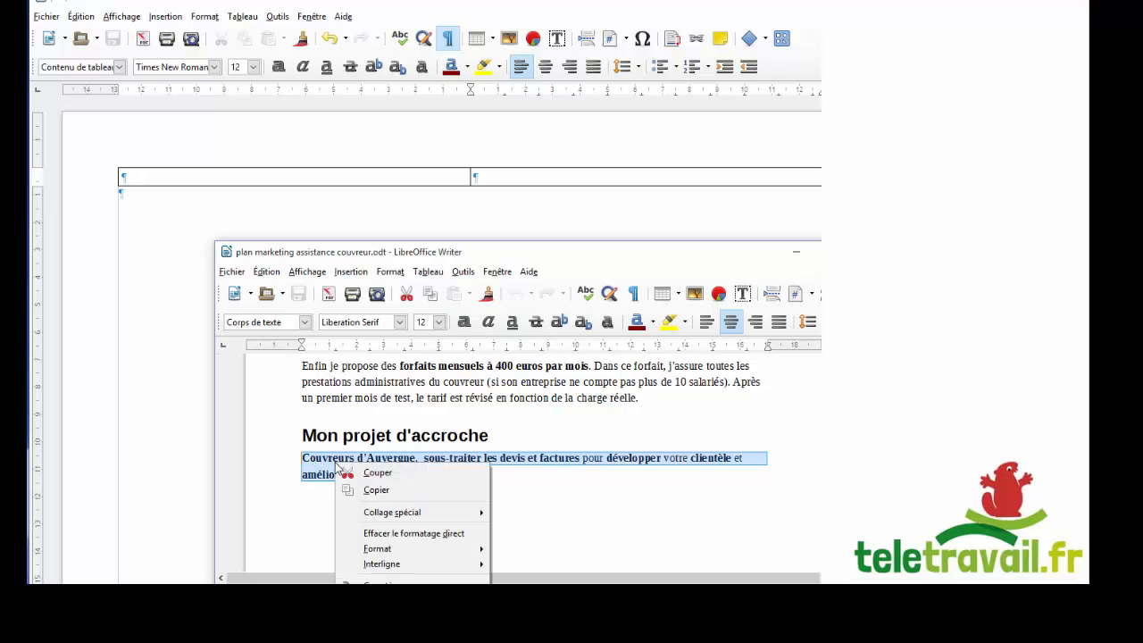
left_click(386, 489)
left_click(495, 179)
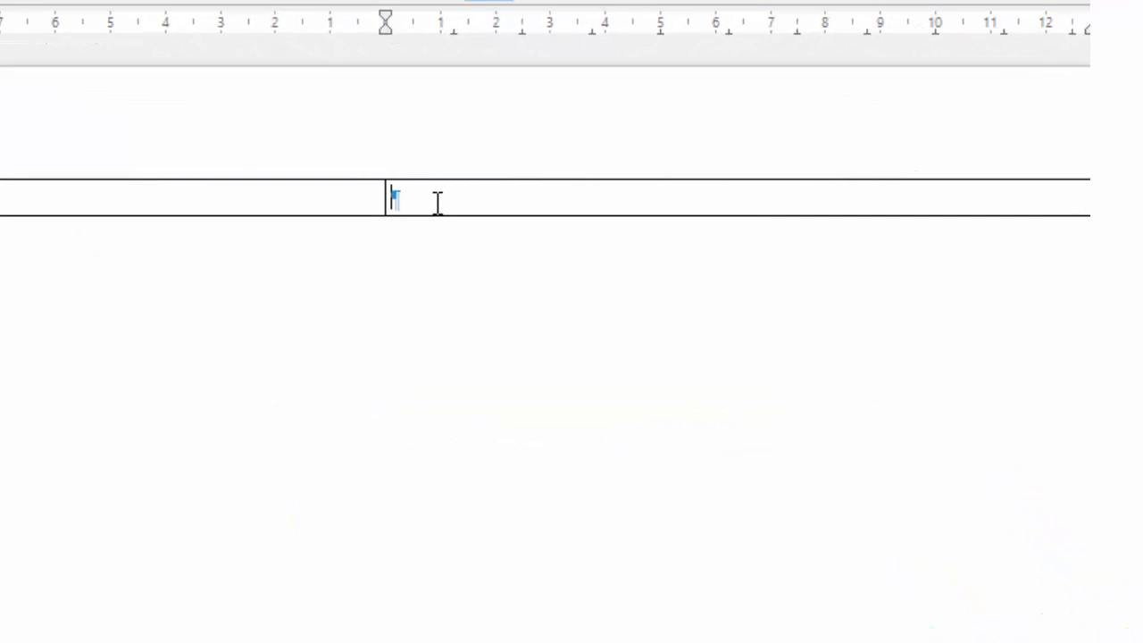
right_click(494, 181)
left_click(538, 222)
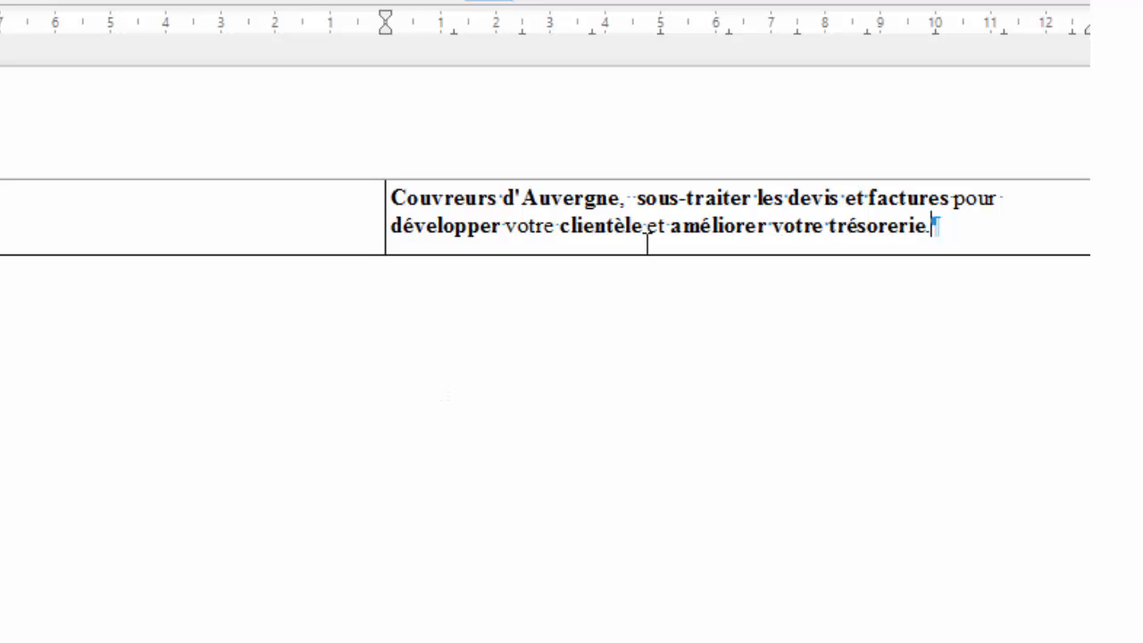
left_click(637, 195)
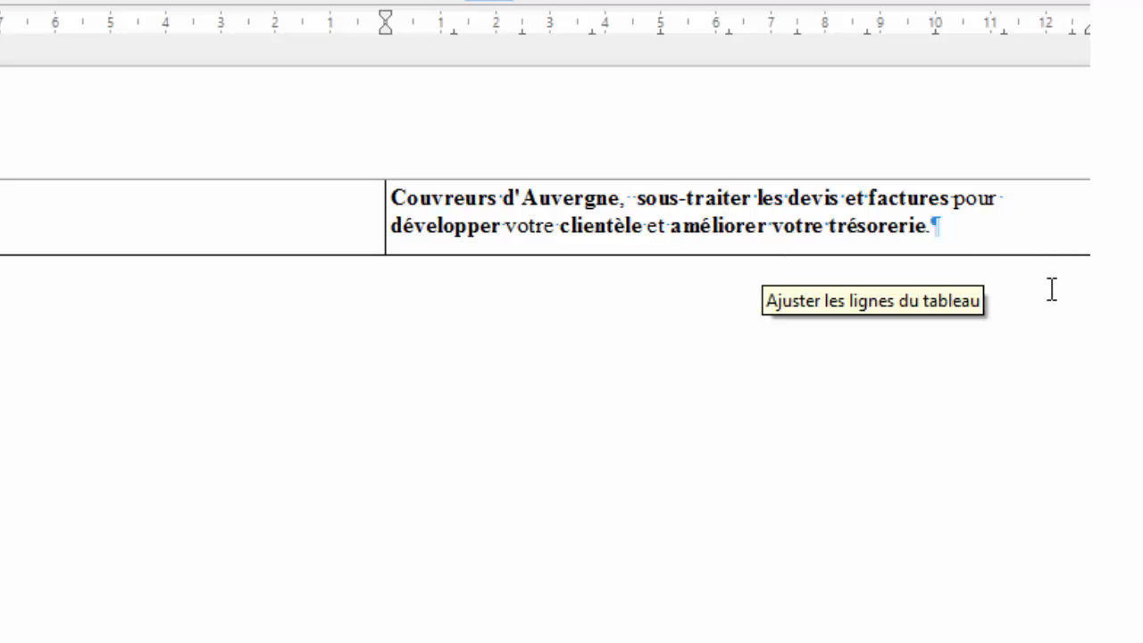
Move a capitalised 'Sous-traiter…' onto its own line and split the sentence before 'pour'.
key("BackSpace")
key("BackSpace")
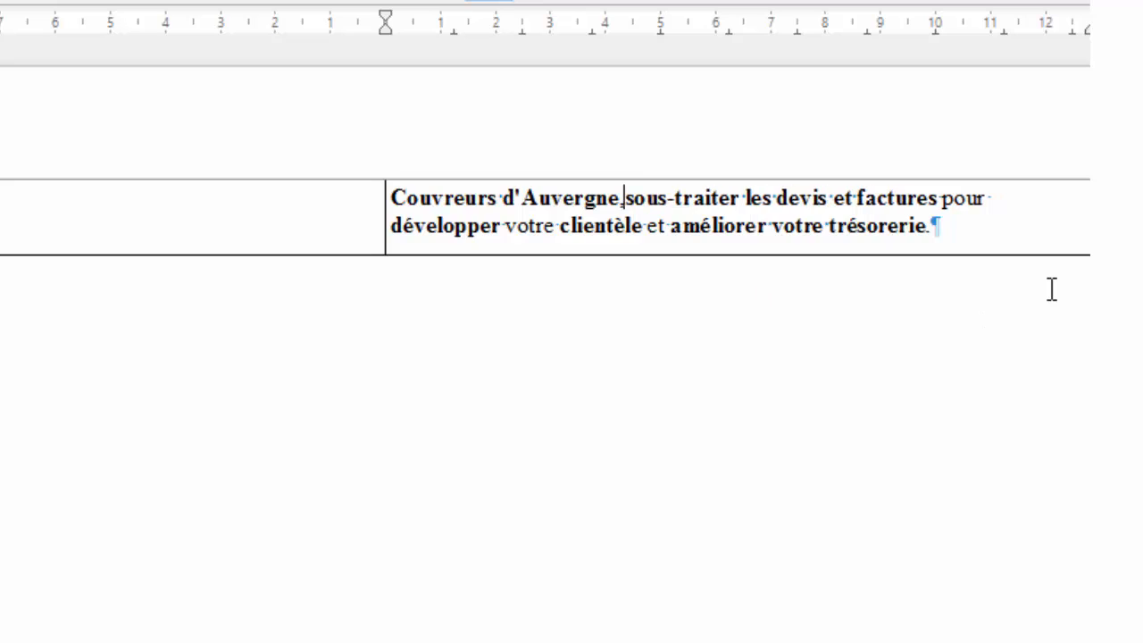
key("Return")
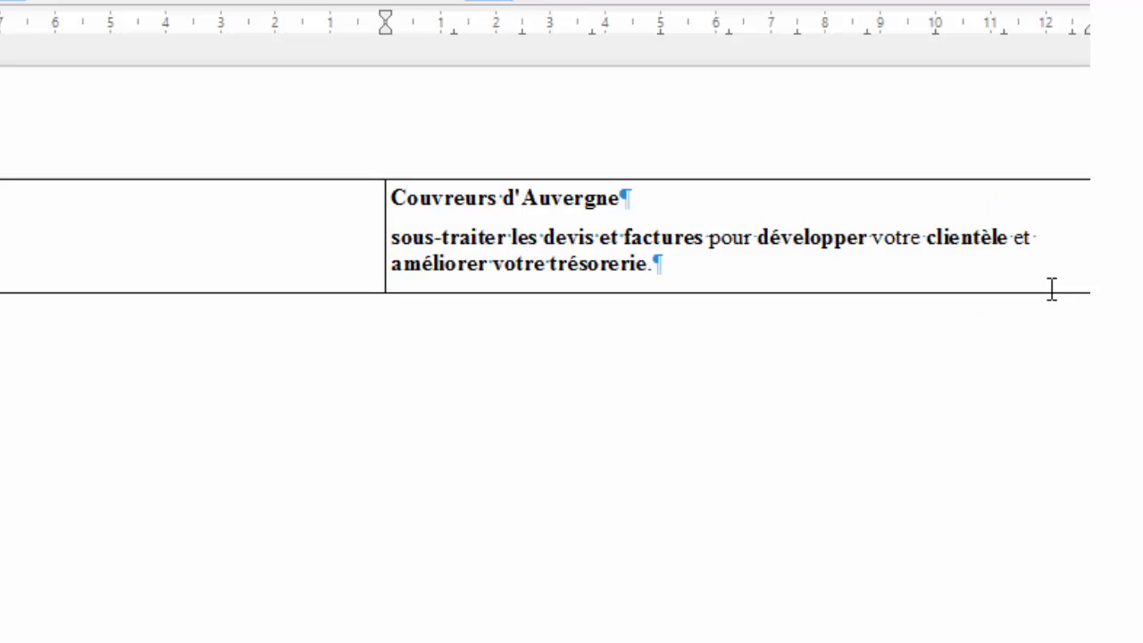
key("shift+Right")
type("S")
key("Right")
key("Right")
key("Right")
key("Right")
key("Right")
key("Right")
key("Right")
key("Right")
key("Right")
key("Right")
key("Right")
key("Right")
key("Right")
key("Right")
key("Right")
key("Right")
key("Right")
key("Right")
key("Right")
key("Right")
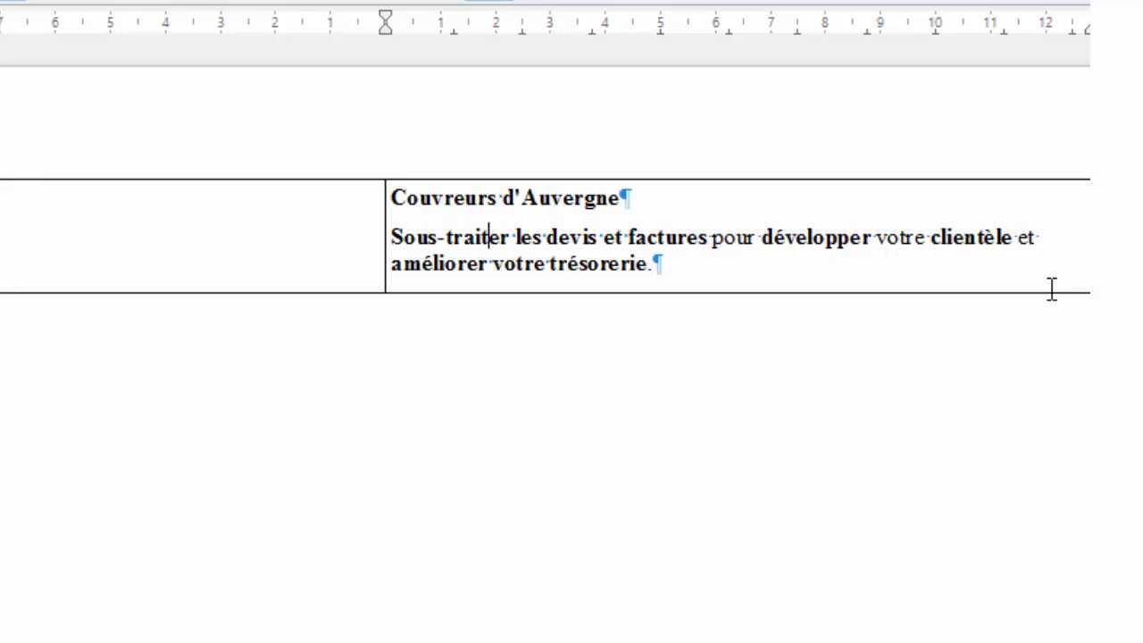
key("Right")
key("Right")
key("Right")
key("Right")
key("Right")
key("Return")
key("Return")
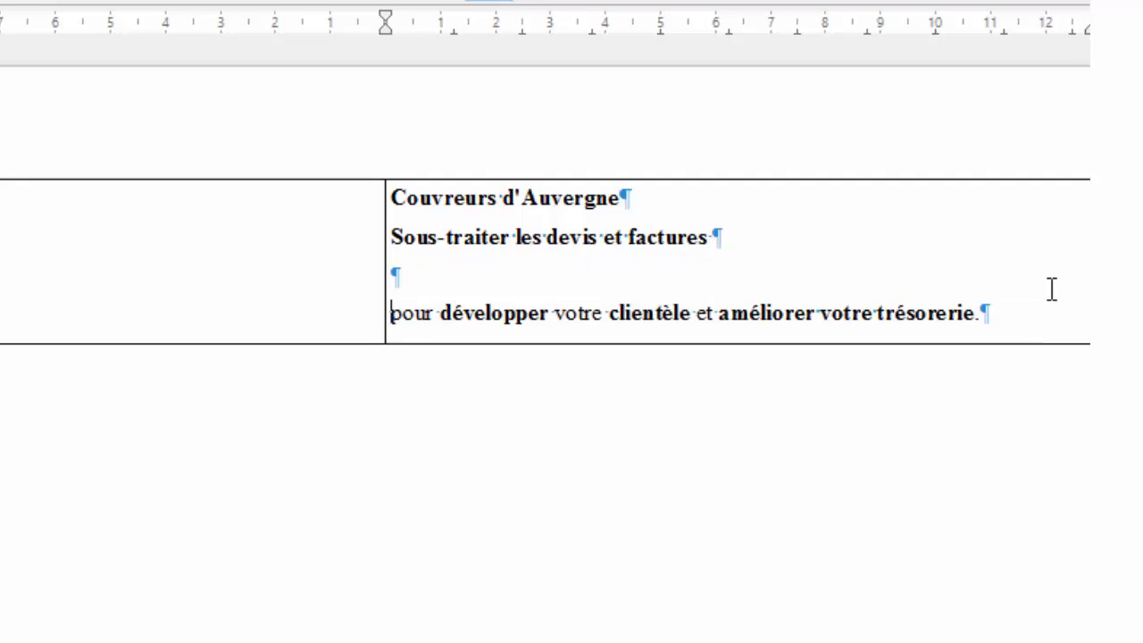
Rewrite the last line as 'Développez … et améliorez votre trésorerie'.
key("shift+Right")
key("shift+Right")
key("shift+Right")
key("shift+Right")
key("shift+Right")
key("shift+Right")
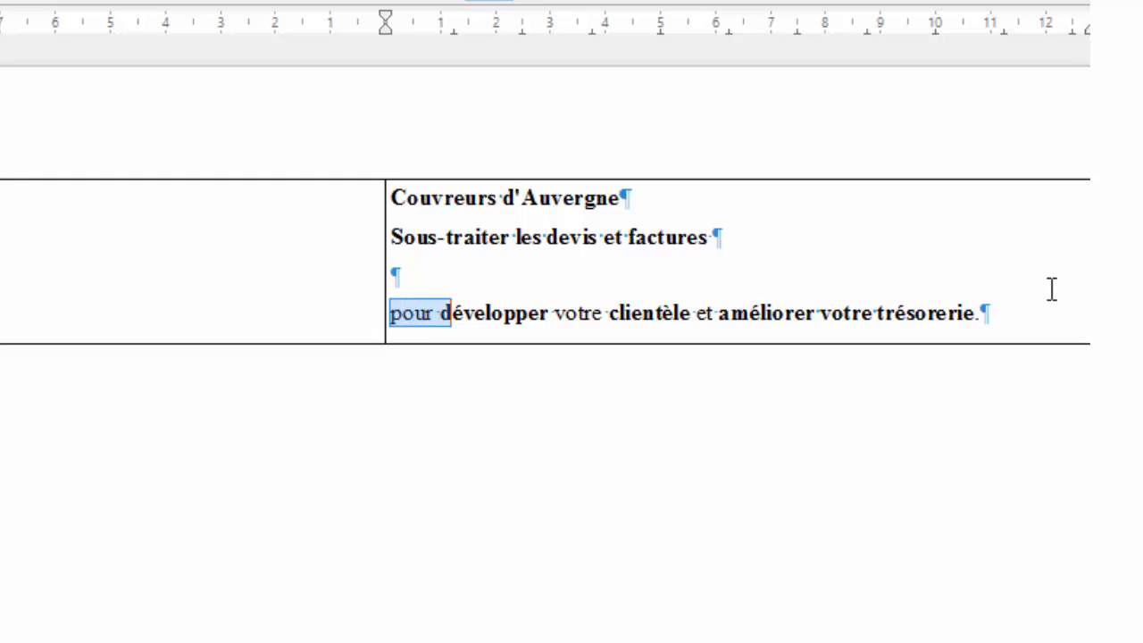
type("D")
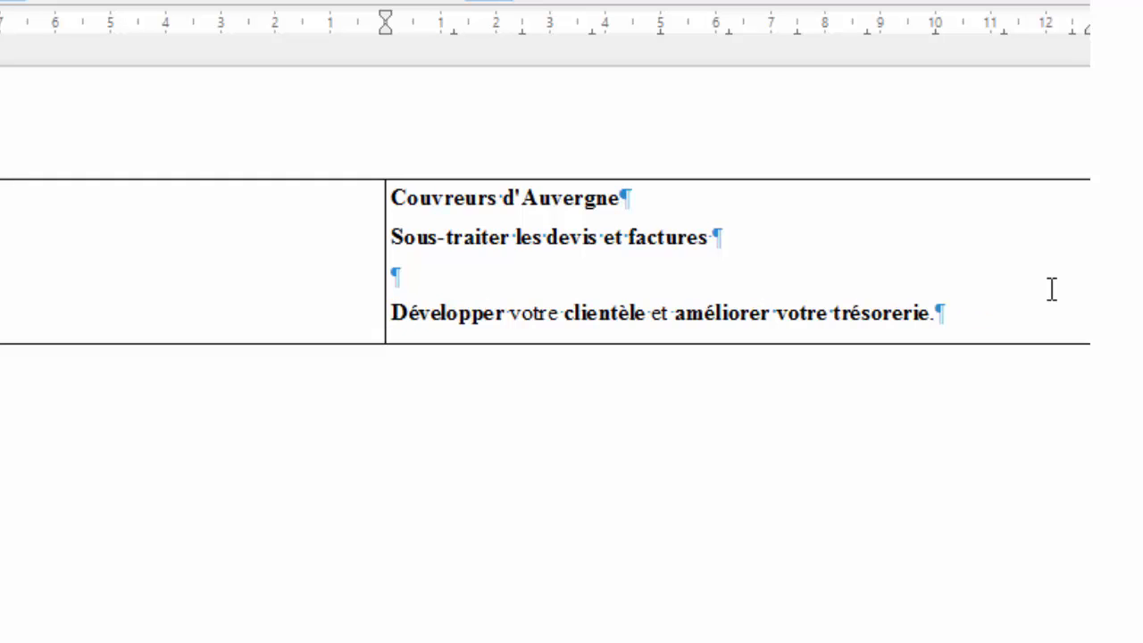
key("Right")
key("Right")
key("Right")
key("Right")
key("Right")
key("Right")
key("Right")
key("Right")
key("Right")
key("Right")
key("Right")
key("Right")
key("Right")
key("Right")
key("Right")
key("Right")
key("Right")
key("Right")
key("Right")
key("Right")
key("Right")
key("Right")
key("Right")
key("Right")
key("Right")
key("Right")
key("Right")
key("Right")
key("Right")
key("Right")
key("Right")
key("Left")
key("Left")
key("Left")
key("Left")
key("Left")
key("Left")
key("Left")
key("Left")
key("Left")
key("Left")
key("Left")
key("Left")
key("Left")
key("Left")
key("Left")
key("Left")
key("Left")
key("Left")
key("Left")
key("Left")
key("Left")
key("Left")
key("shift+Left")
type("z")
key("Right")
key("Right")
key("Right")
key("Right")
key("Right")
key("Right")
key("Right")
key("Right")
key("Right")
key("Right")
key("Right")
key("Right")
key("Right")
key("Right")
key("Right")
key("Right")
key("Right")
key("Right")
key("Right")
key("Right")
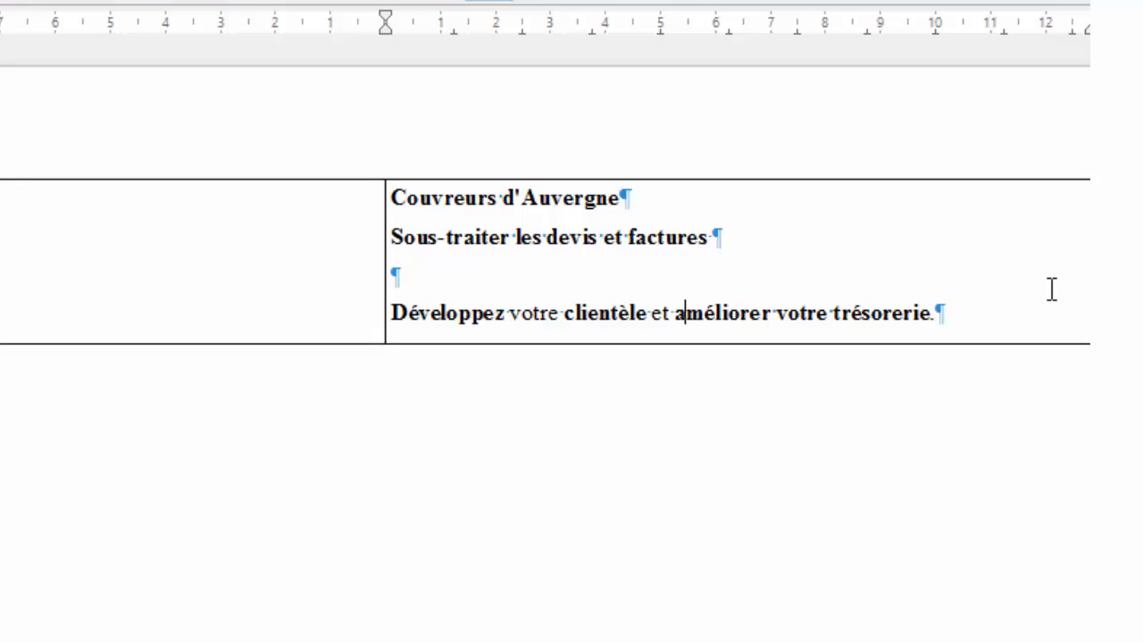
key("Right")
key("Right")
key("Right")
key("Right")
key("Right")
key("Right")
key("Right")
key("shift+Left")
type("z")
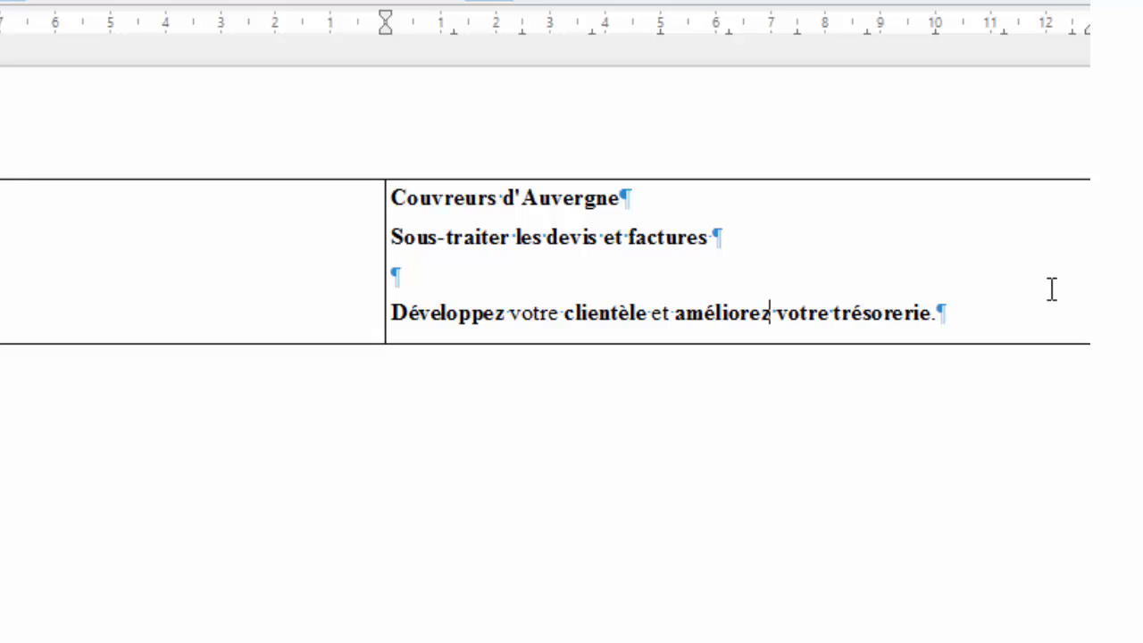
Change the second line to 'Sous-traitez vos devis et factures' and add a blank line under the title.
key("Up")
key("Left")
key("Left")
key("Left")
key("Left")
key("Left")
key("Left")
key("Left")
key("Left")
key("Left")
key("Left")
key("Left")
key("Left")
key("Left")
key("Left")
key("Left")
key("Left")
key("Left")
key("Left")
key("Left")
key("Left")
key("Left")
key("BackSpace")
type("z")
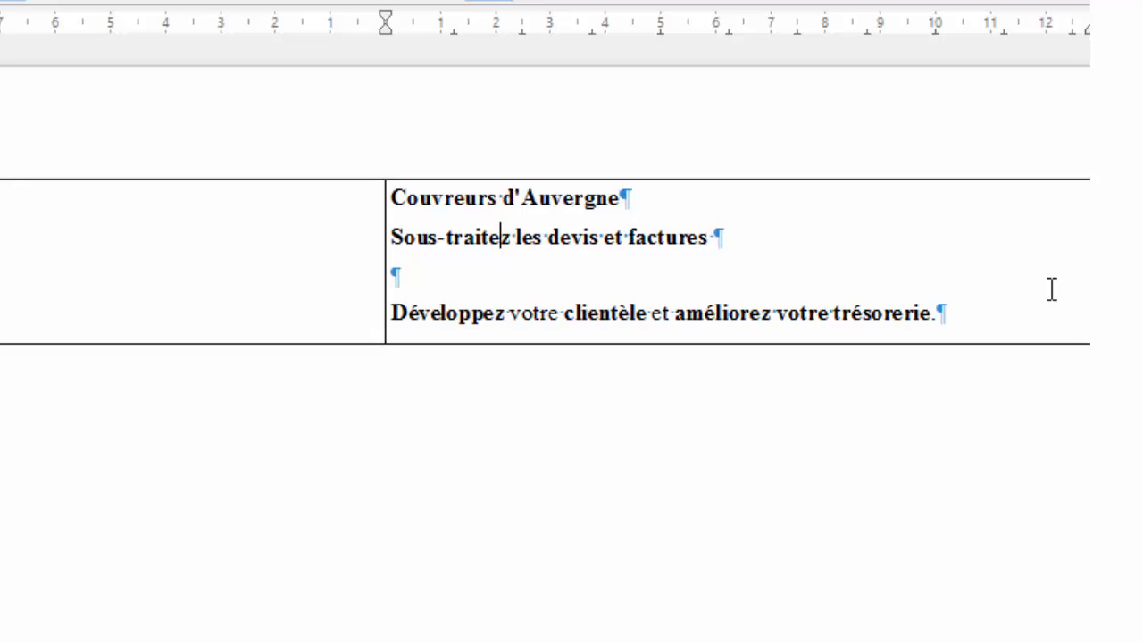
key("shift+Right")
type("vo")
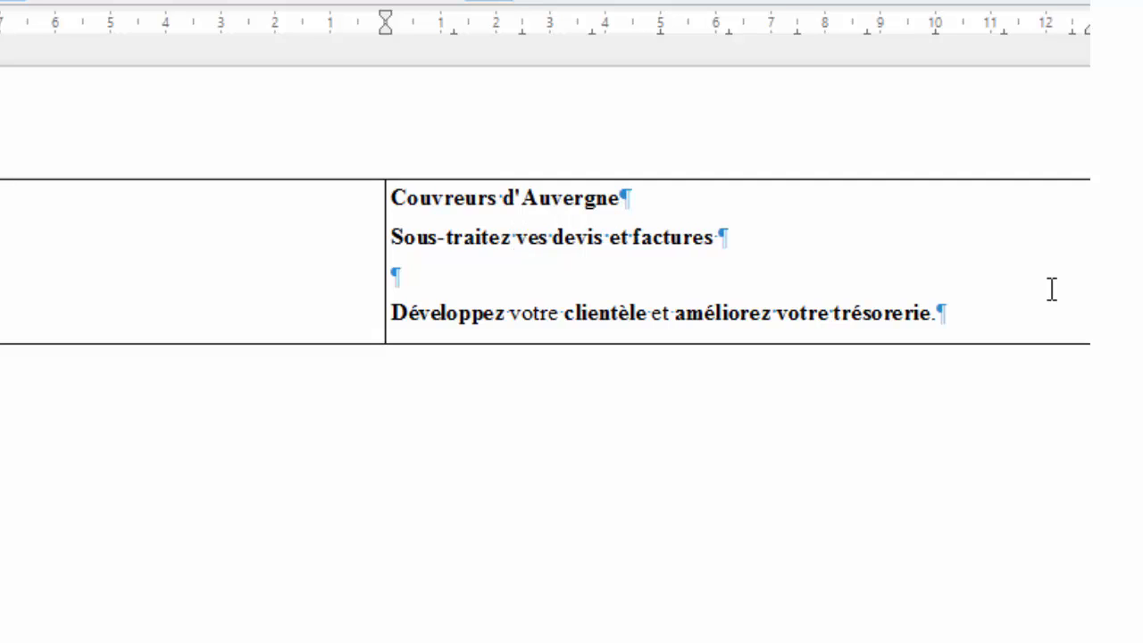
key("Delete")
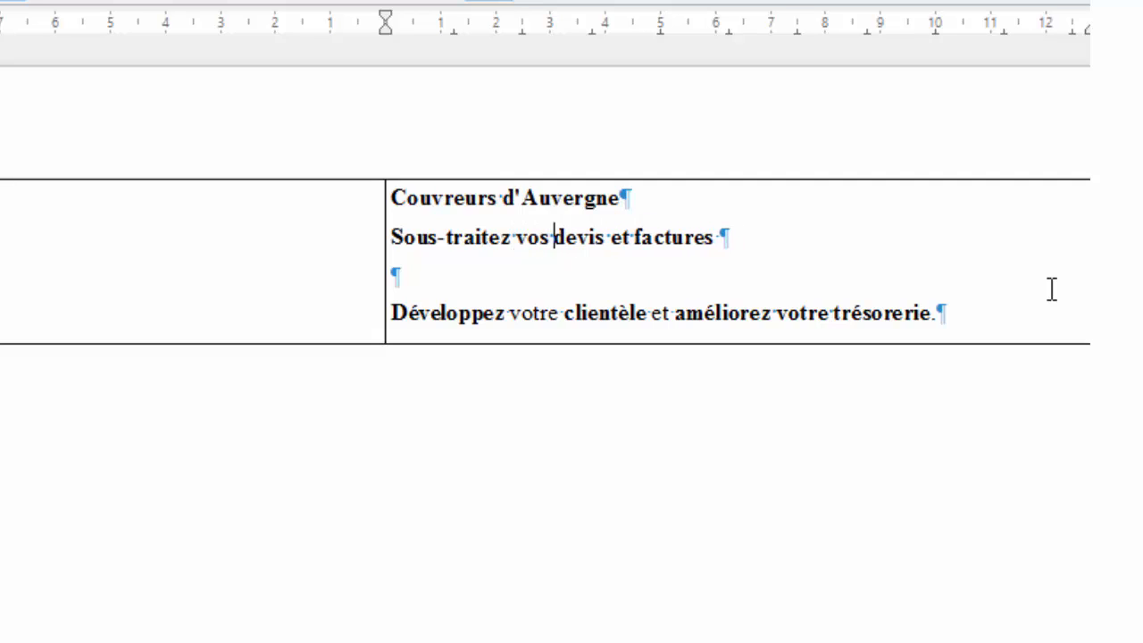
key("Right")
key("Right")
key("Right")
key("Return")
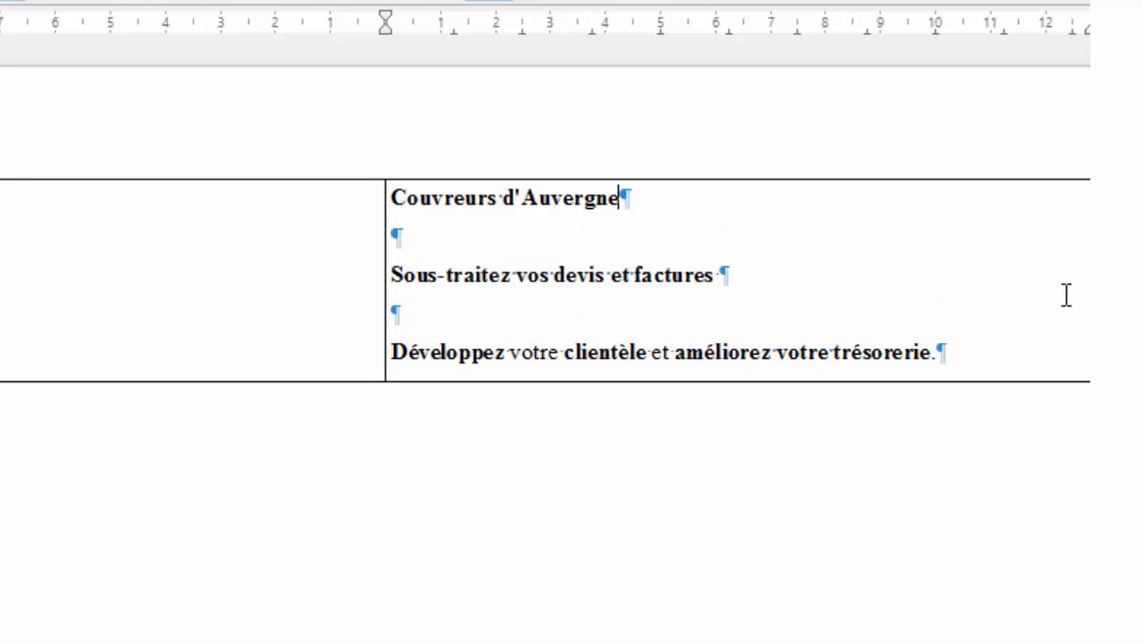
Set the 'Couvreurs d'Auvergne' title to 48 pt and centre it.
left_click_drag(750, 203, 423, 170)
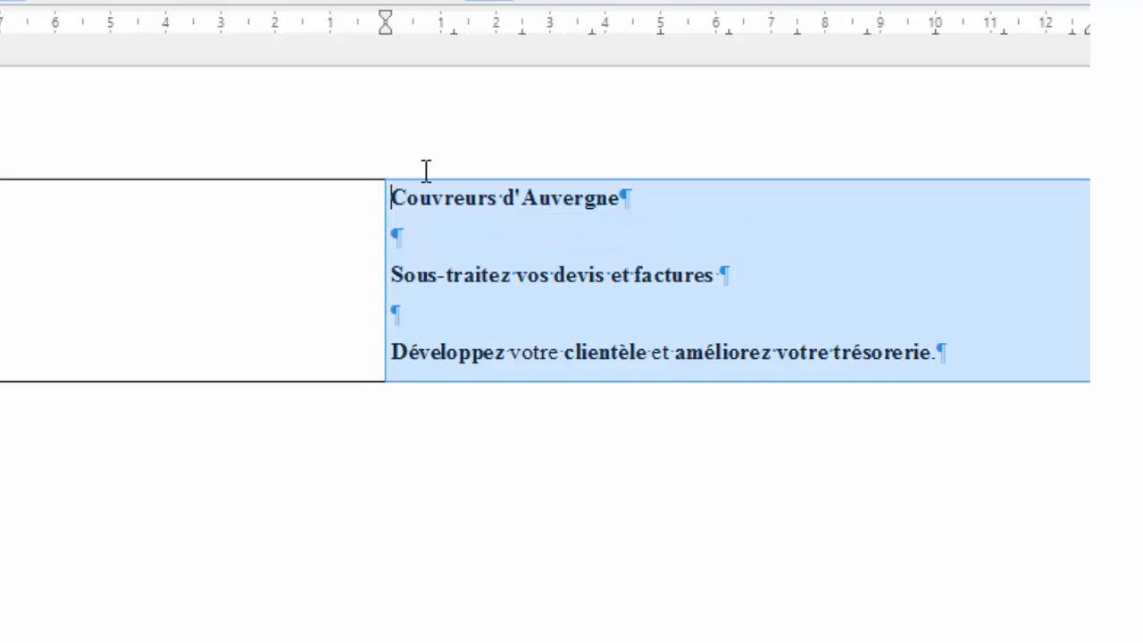
double_click(408, 196)
left_click_drag(480, 204, 600, 202)
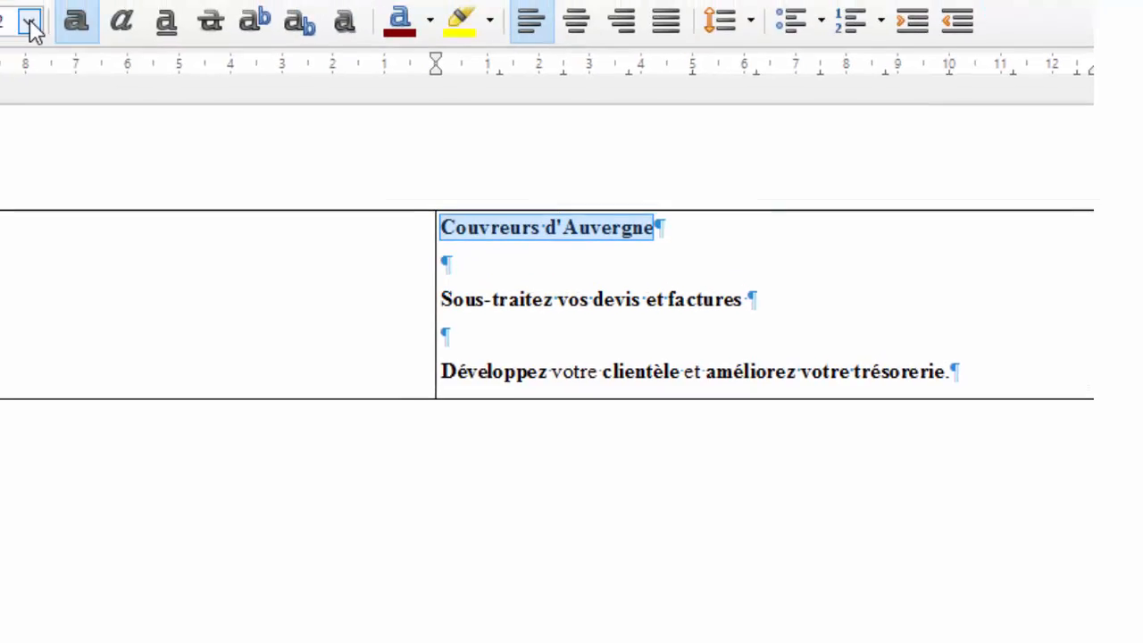
left_click(30, 25)
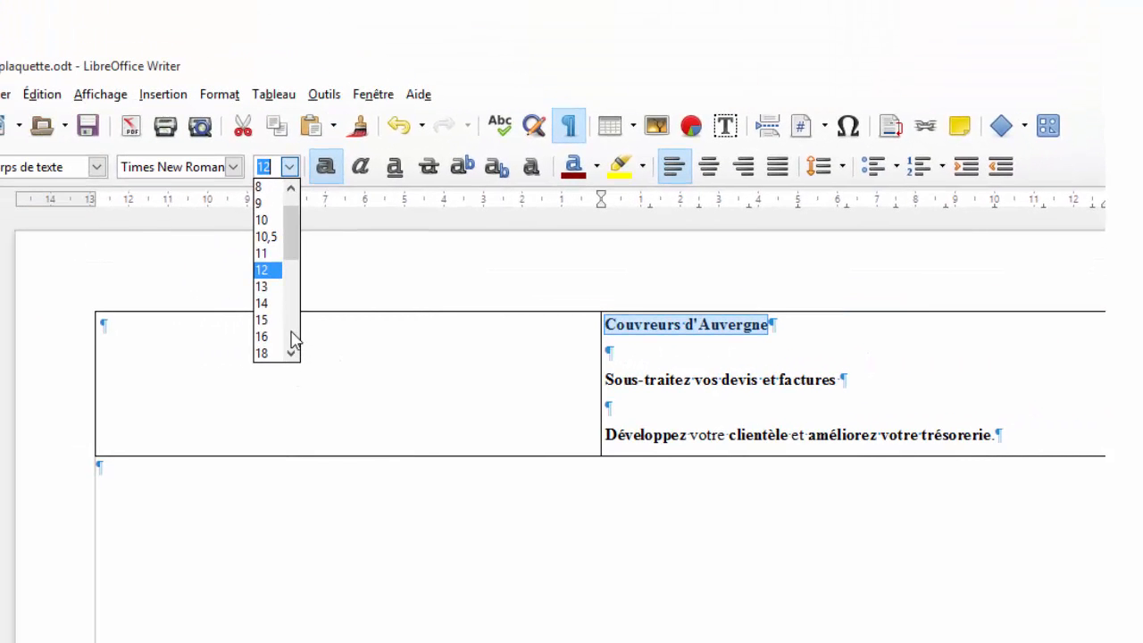
left_click(292, 336)
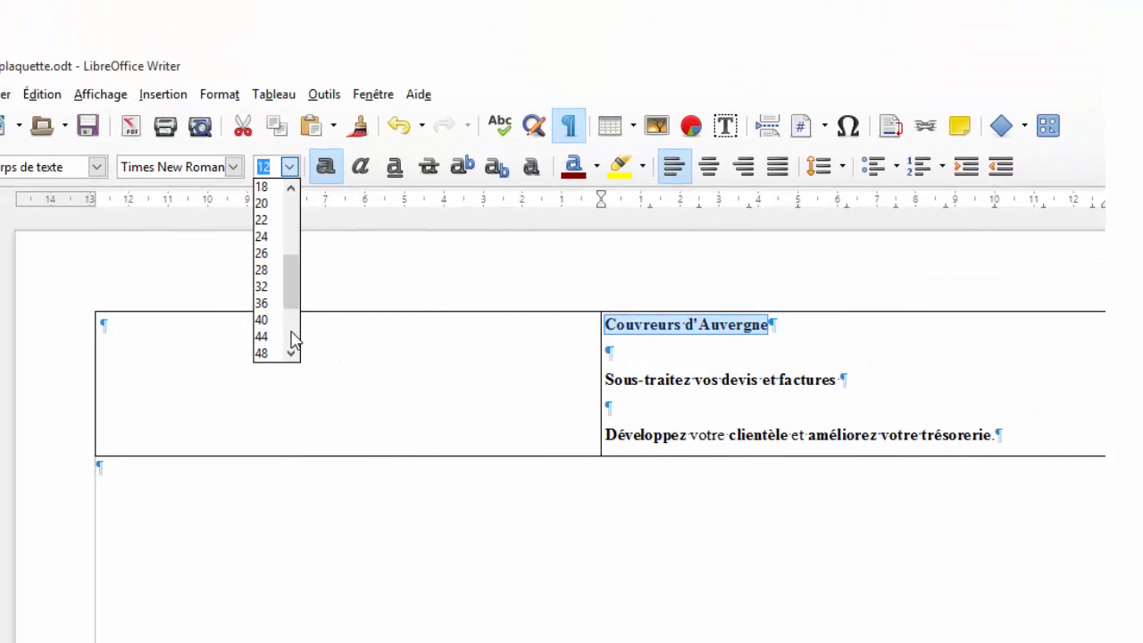
left_click(273, 353)
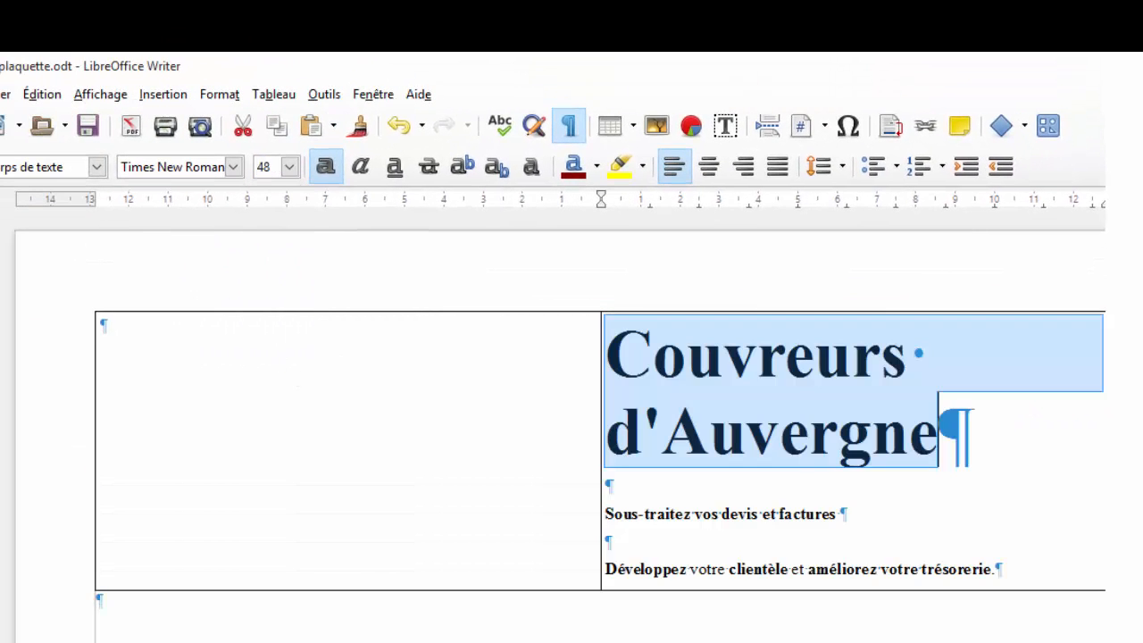
left_click(708, 167)
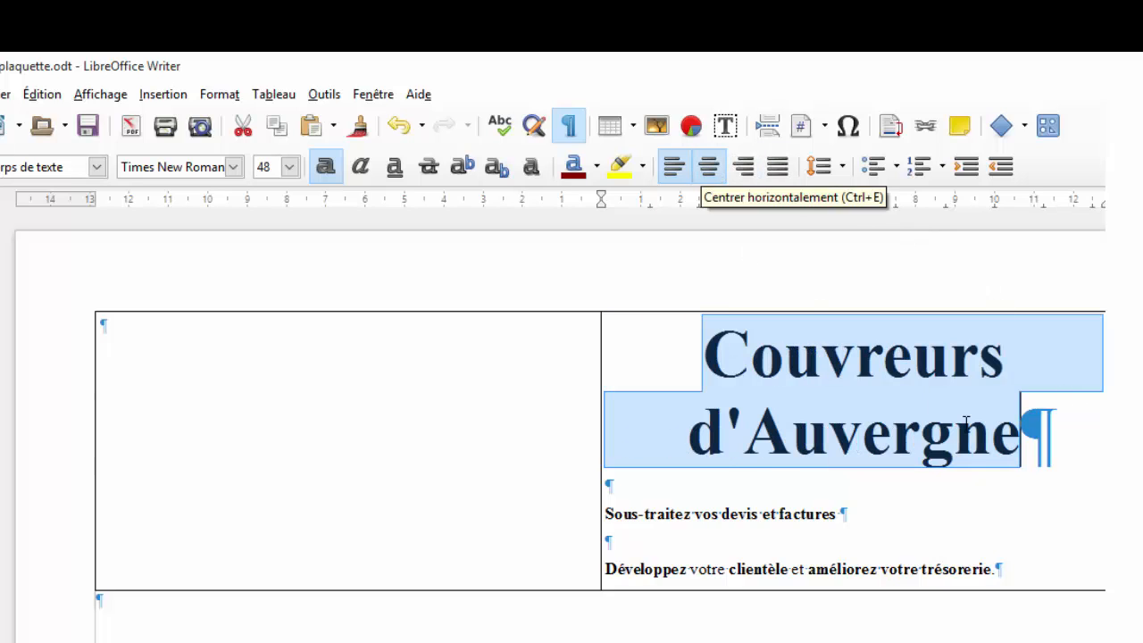
left_click(665, 491)
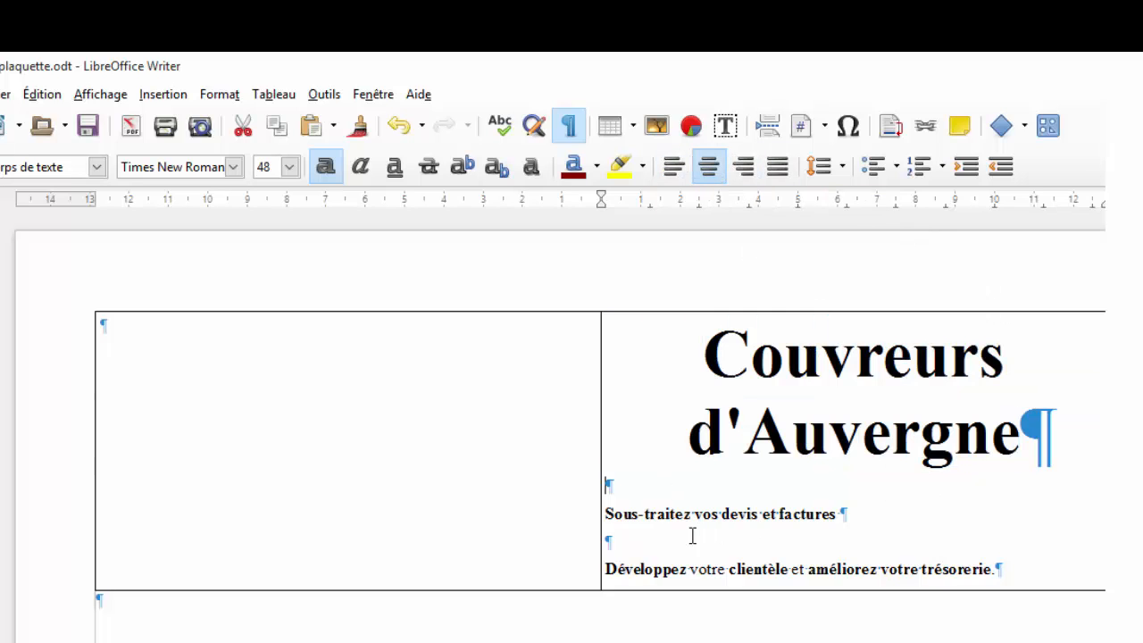
Centre the 'Sous-traitez vos devis et factures' line and set it to 44 pt.
left_click(848, 509)
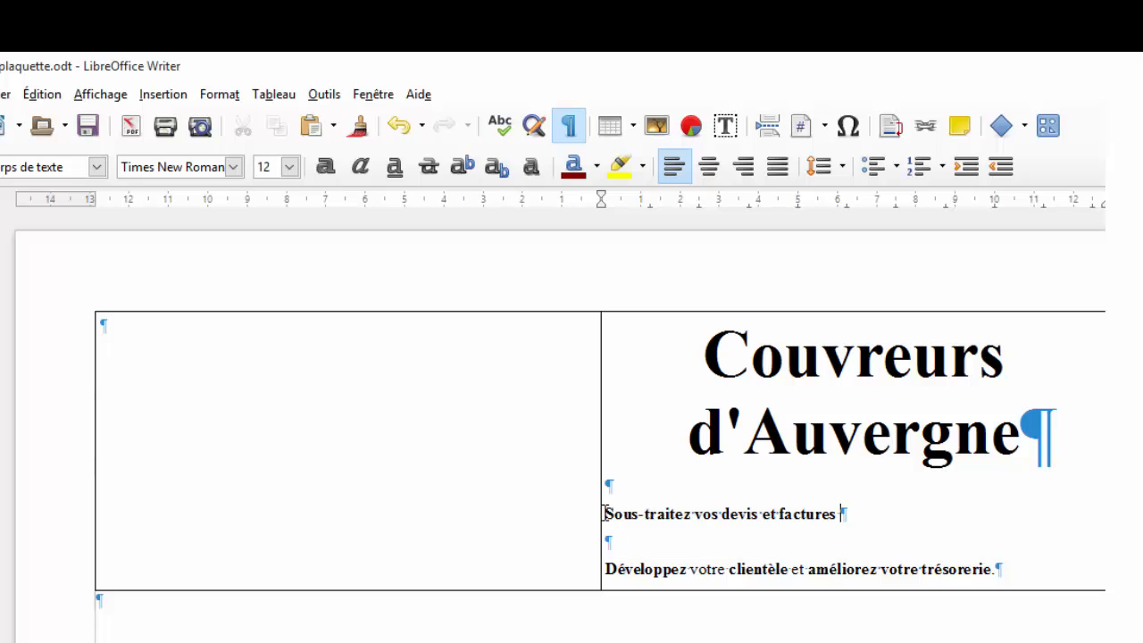
left_click(605, 514, "shift")
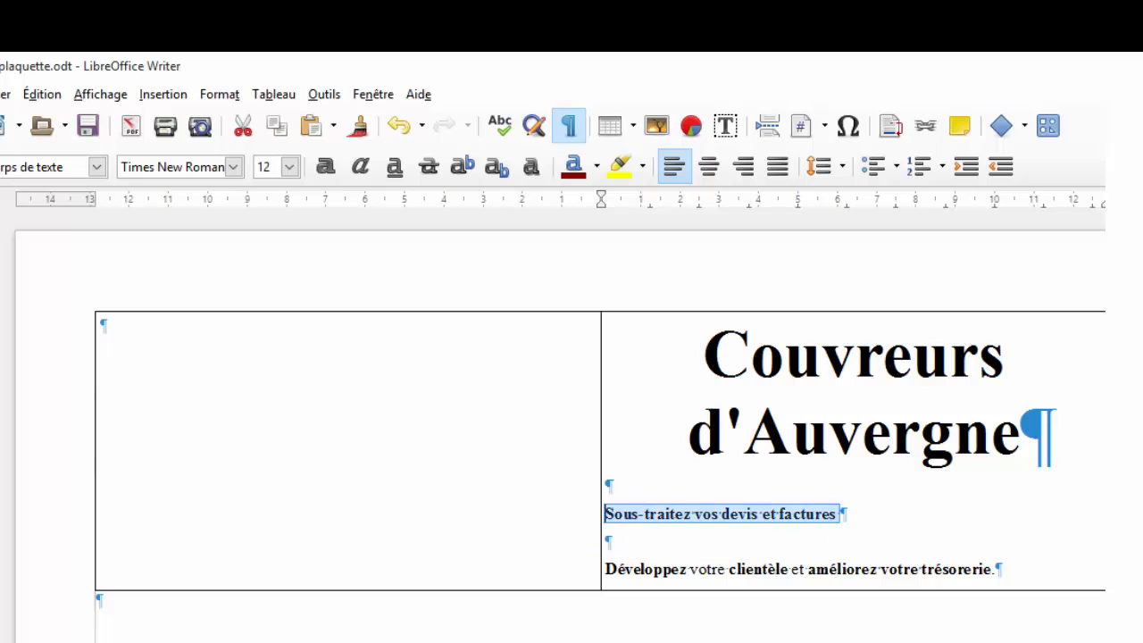
left_click(707, 166)
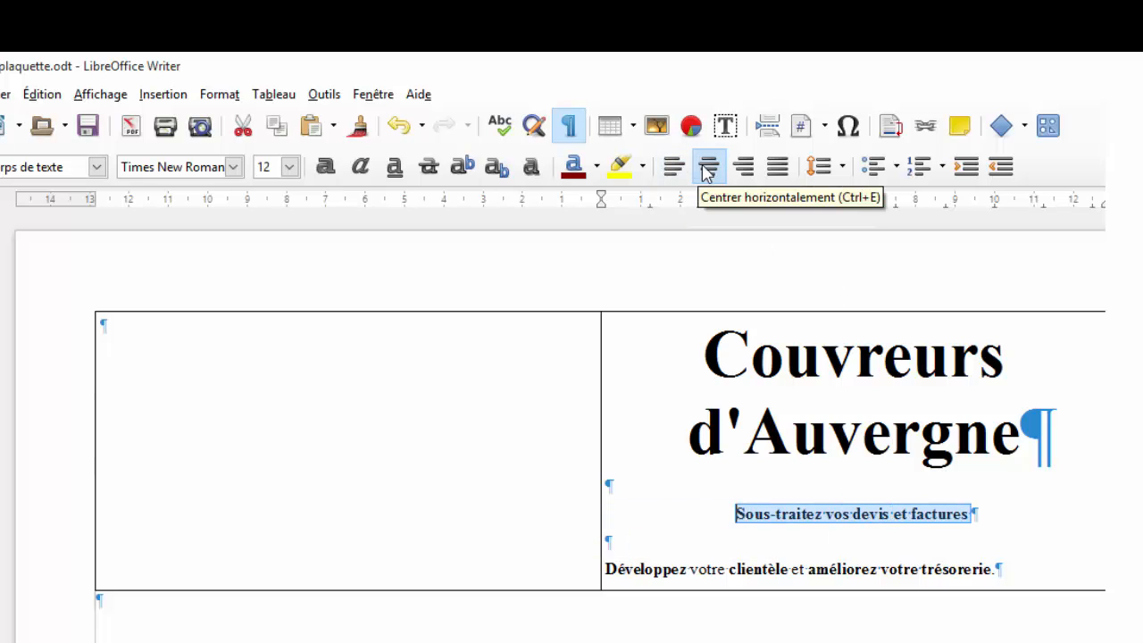
left_click(289, 168)
scroll(298, 324, "down", 3)
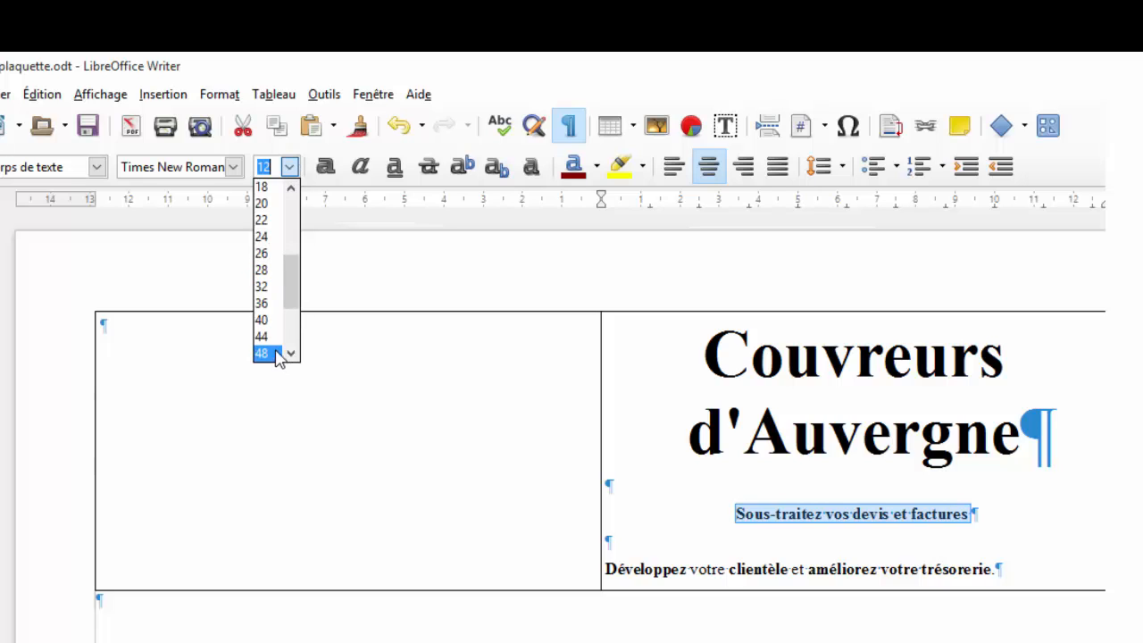
left_click(266, 337)
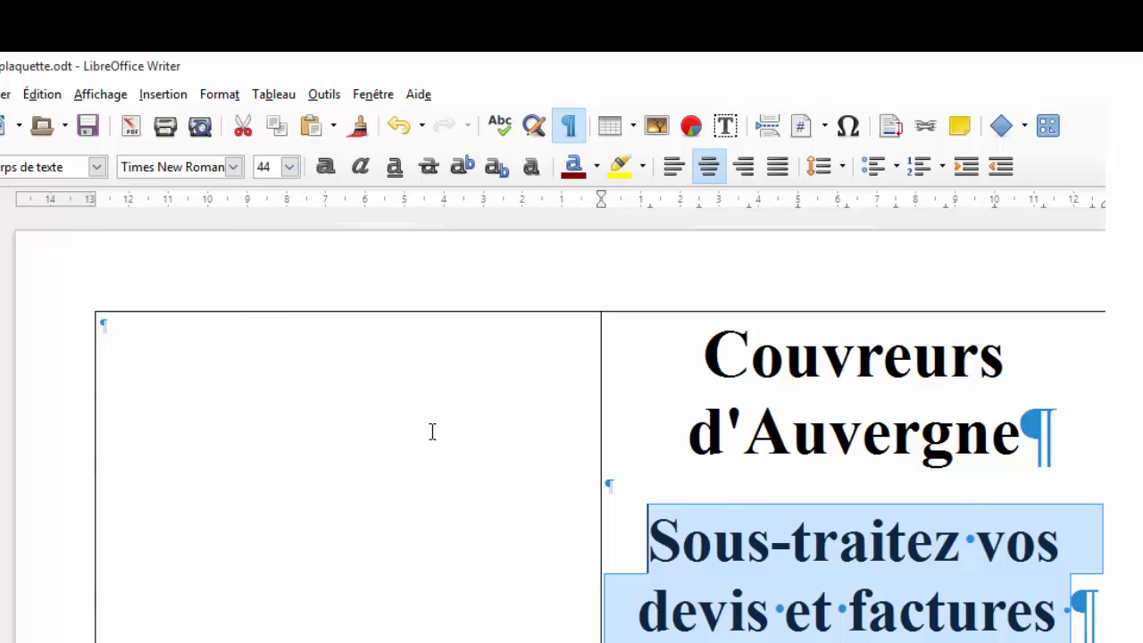
left_click(696, 492)
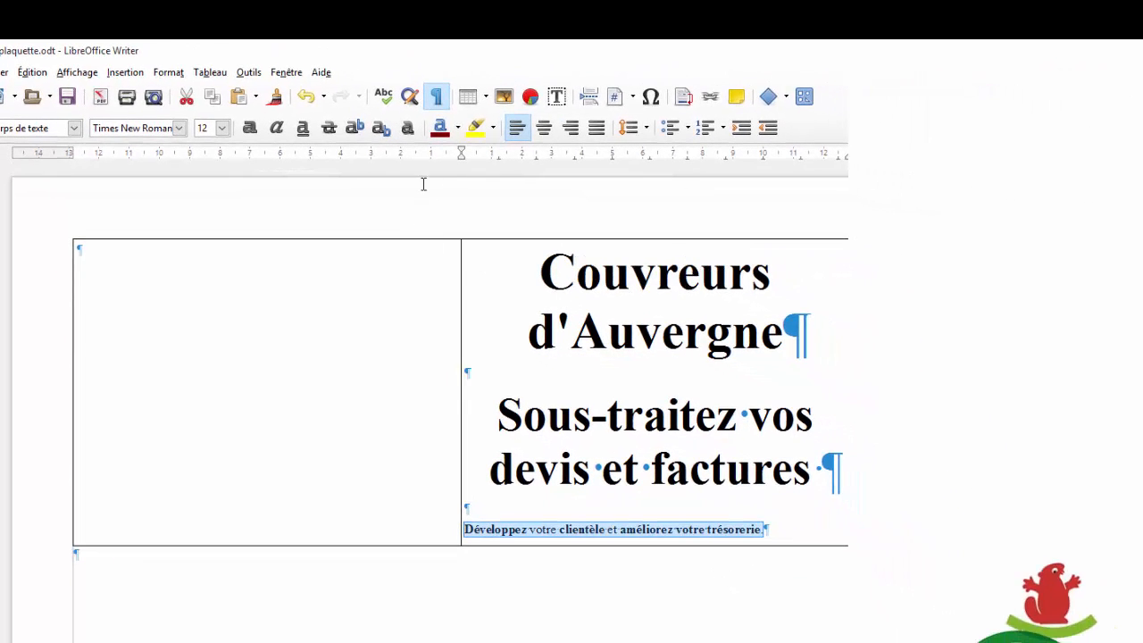
Set the 'Développez…' line to 40 pt.
left_click(224, 130)
scroll(226, 265, "down", 3)
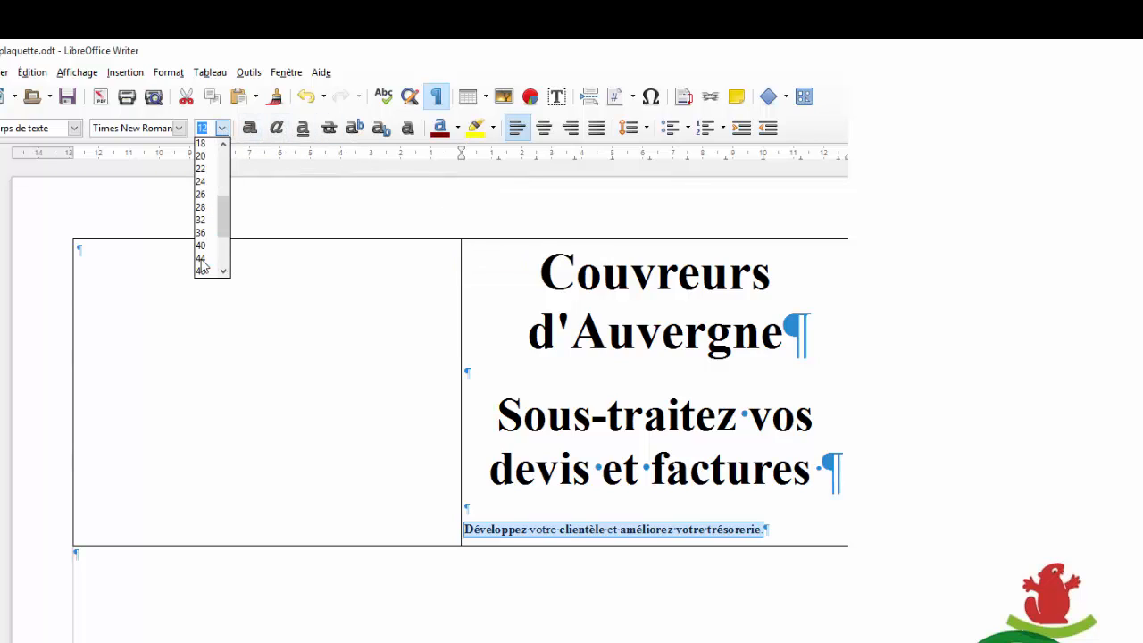
left_click(204, 247)
left_click(702, 503)
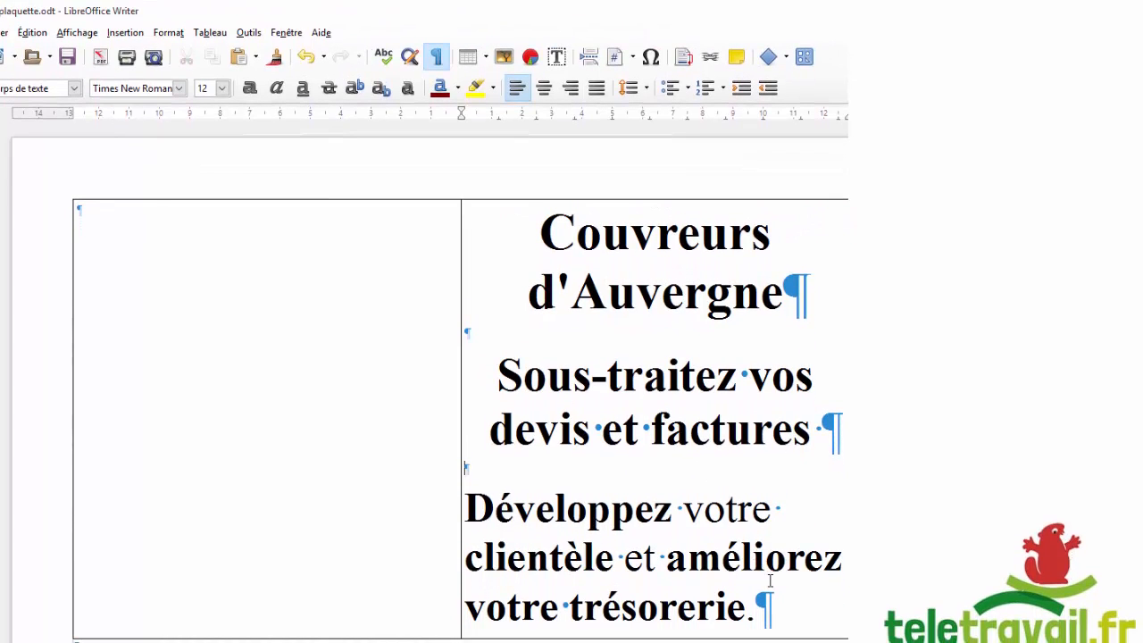
Centre all the right-cell text and delete the full stop after 'trésorerie'.
left_click_drag(772, 607, 553, 195)
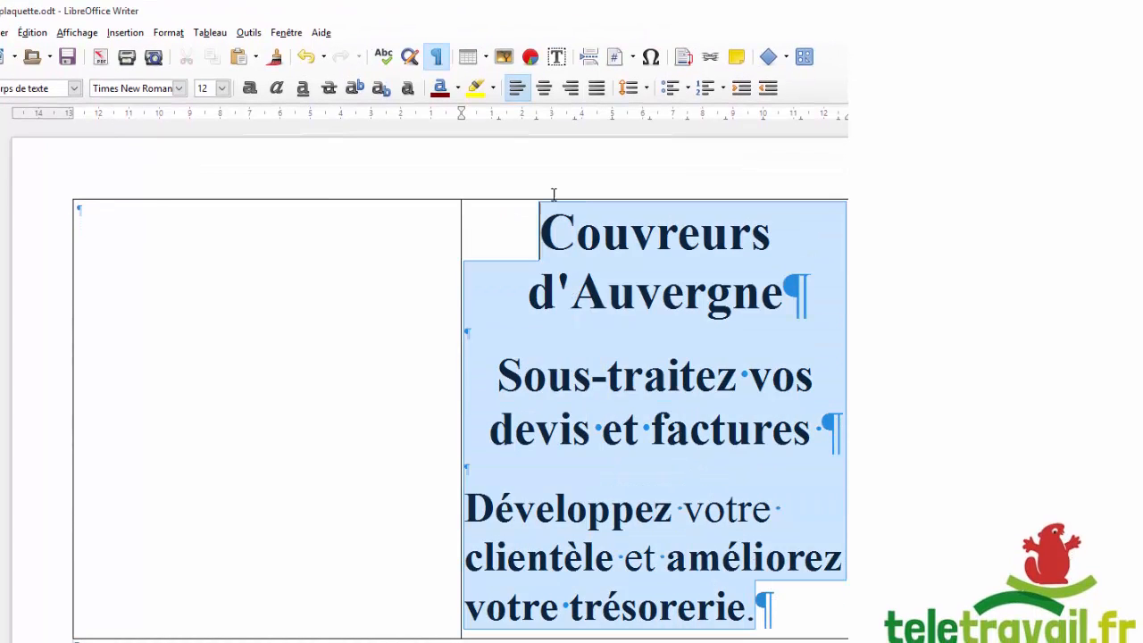
left_click(543, 87)
left_click(696, 380)
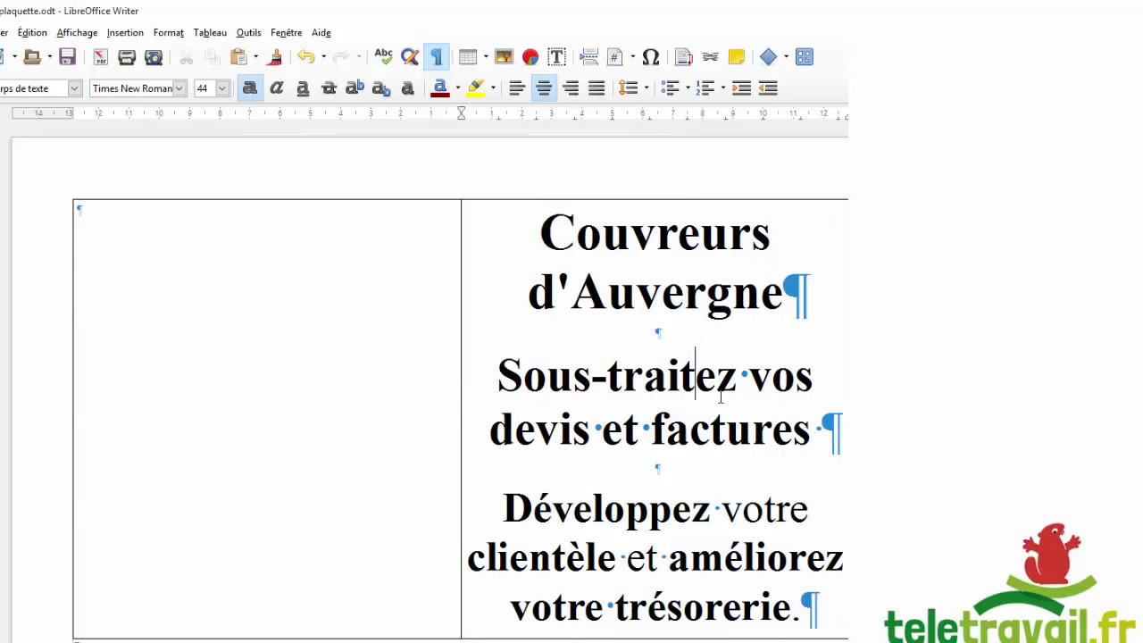
left_click(797, 609)
key("BackSpace")
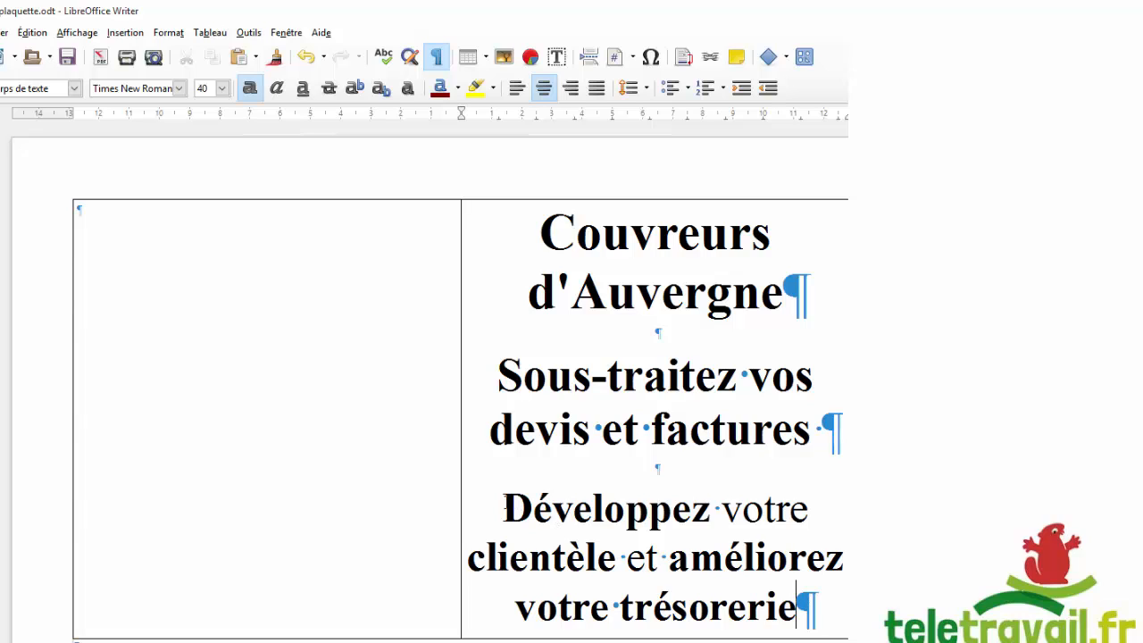
Set the 'Développez…' paragraph to 36 pt.
left_click(500, 503, "shift")
left_click(223, 88)
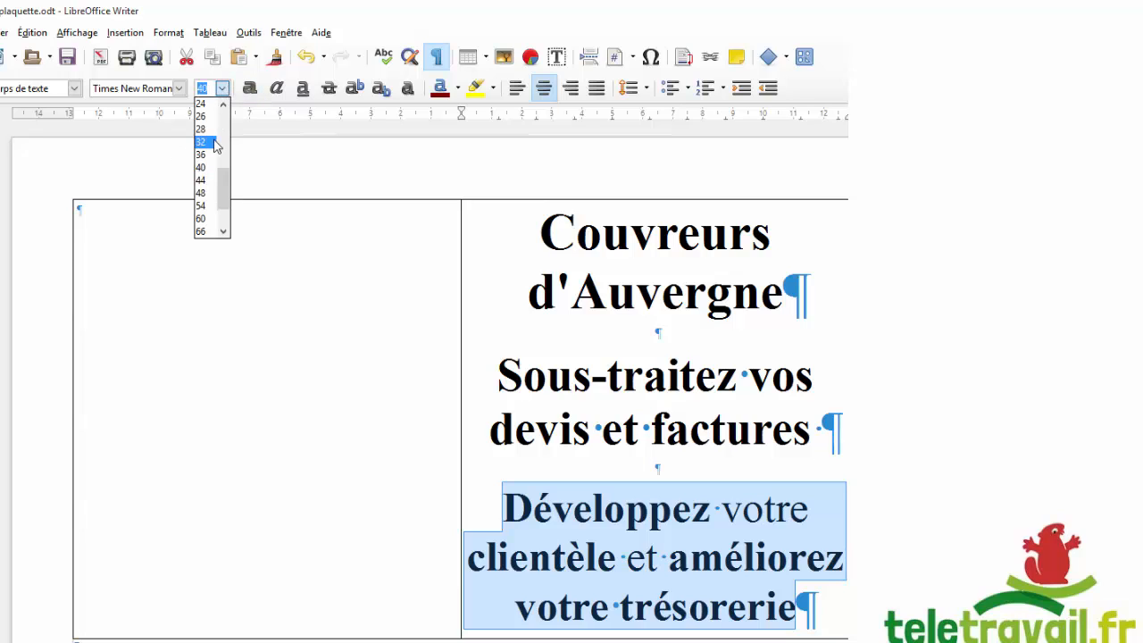
left_click(205, 155)
left_click(665, 427)
Reduce the 'Couvreurs d'Auvergne' title to 36 pt.
left_click(668, 276)
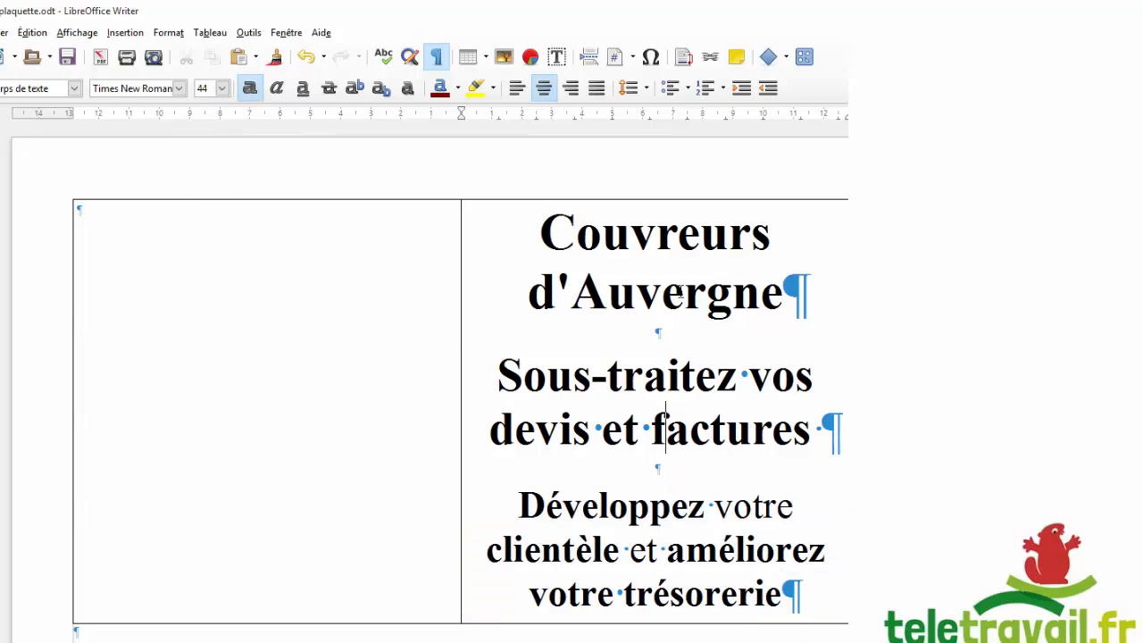
left_click_drag(783, 292, 551, 231)
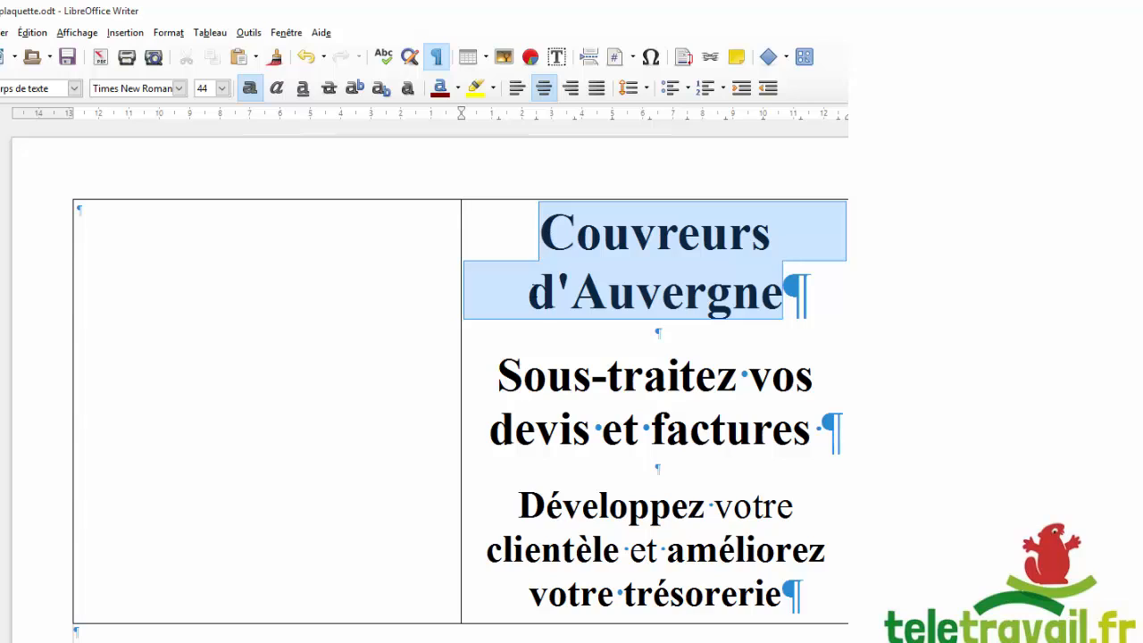
left_click(221, 88)
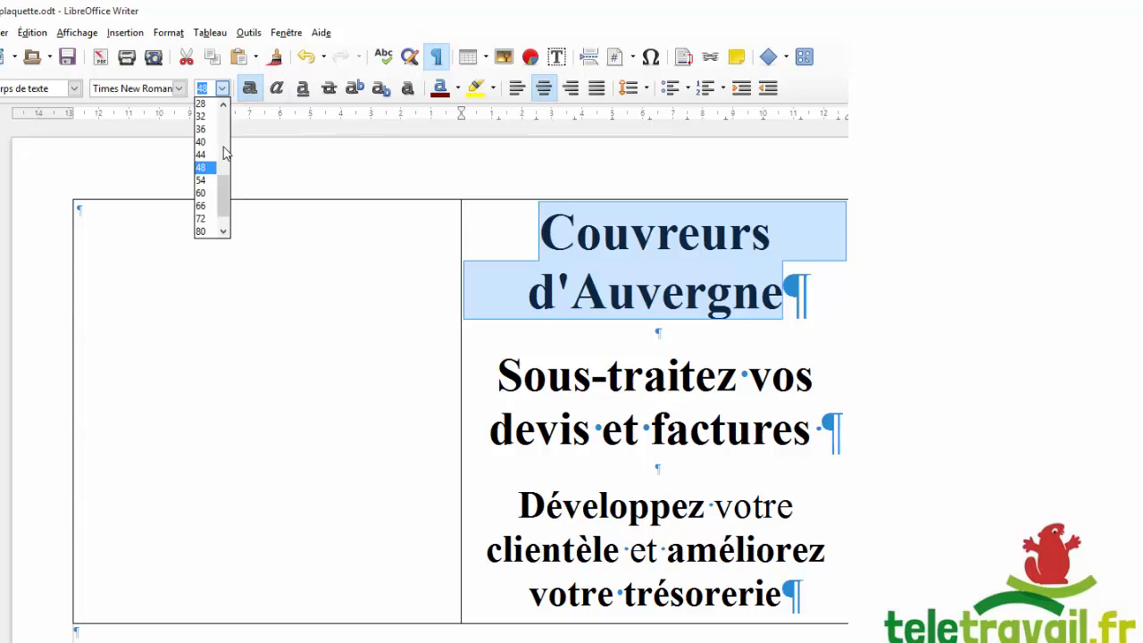
left_click(210, 130)
left_click(655, 261)
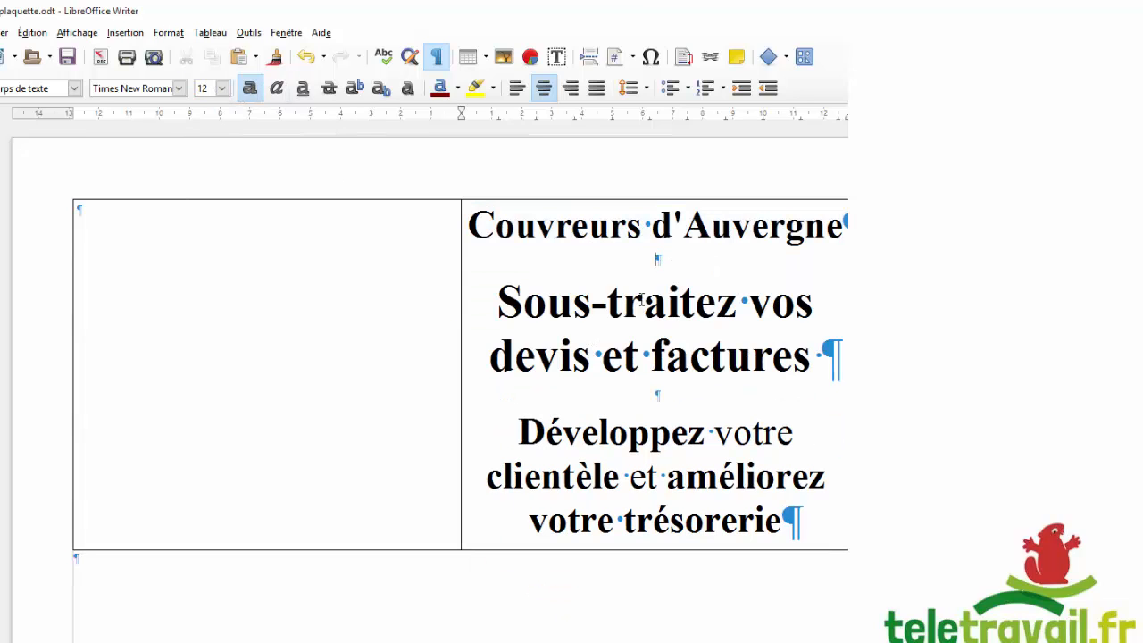
Insert two empty lines under the title and two under 'devis et factures'.
key("Return")
key("Down")
key("Down")
key("Down")
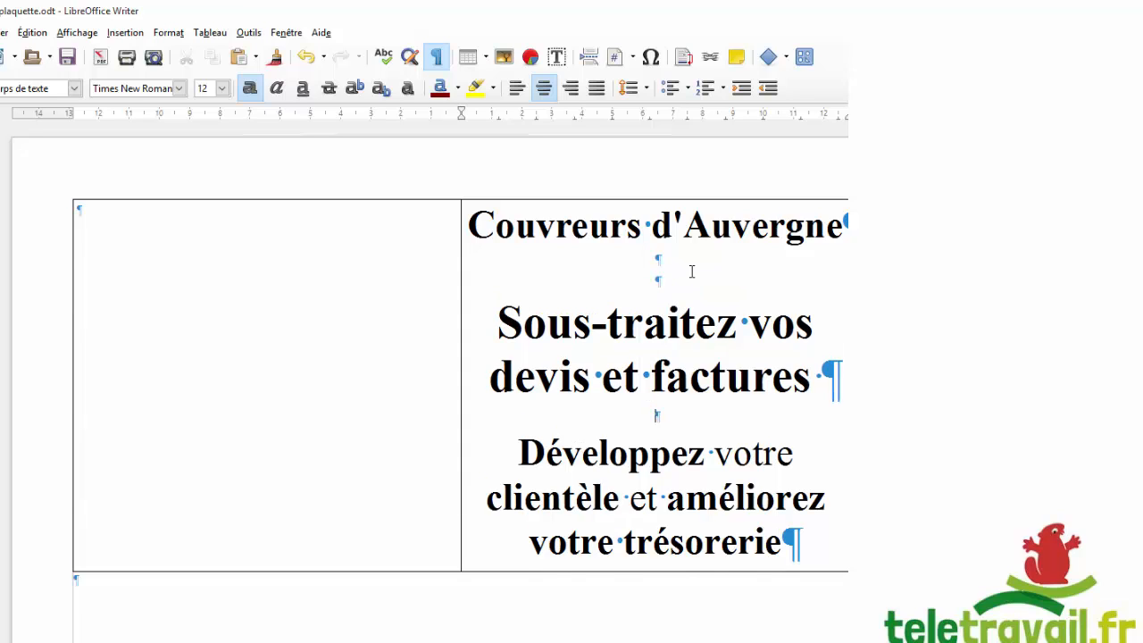
key("Return")
scroll(690, 272, "down", 3)
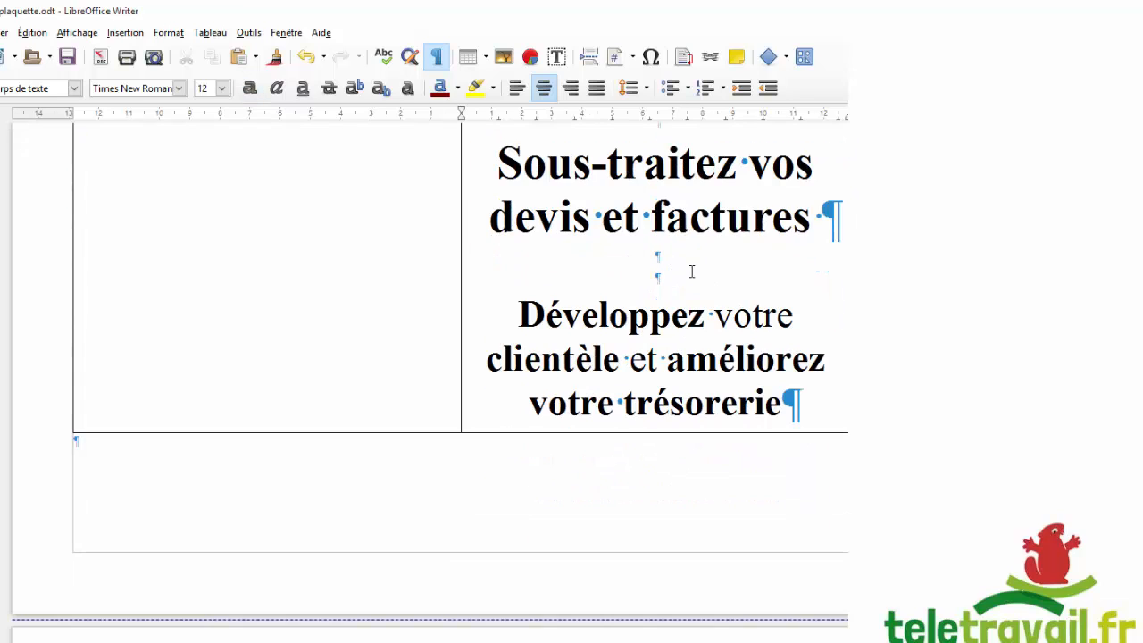
scroll(691, 272, "up", 3)
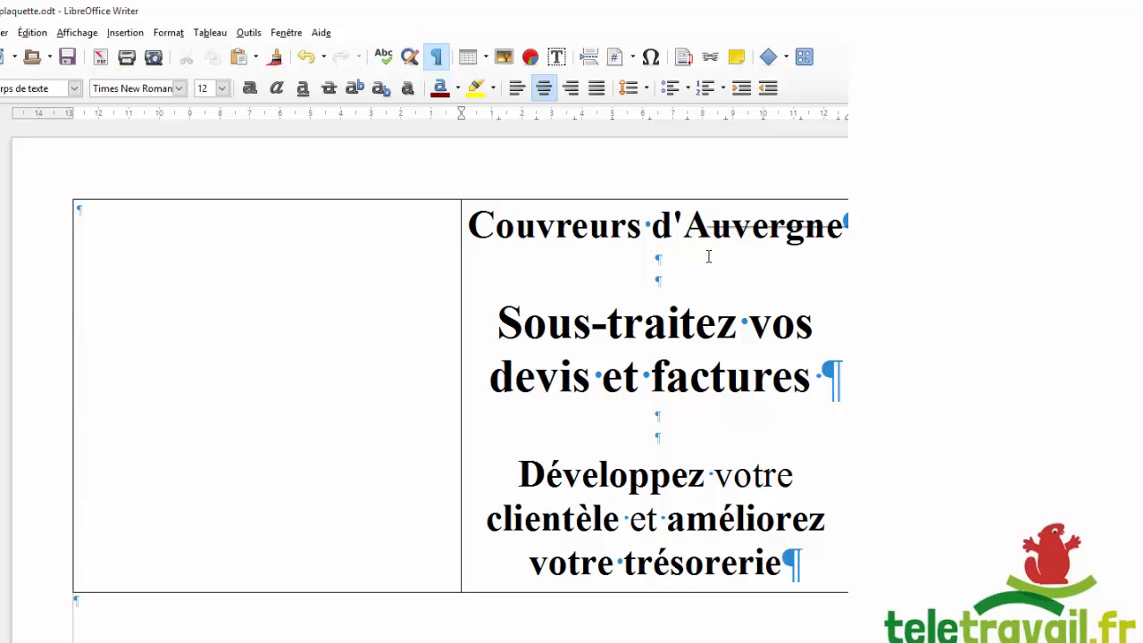
left_click(536, 227)
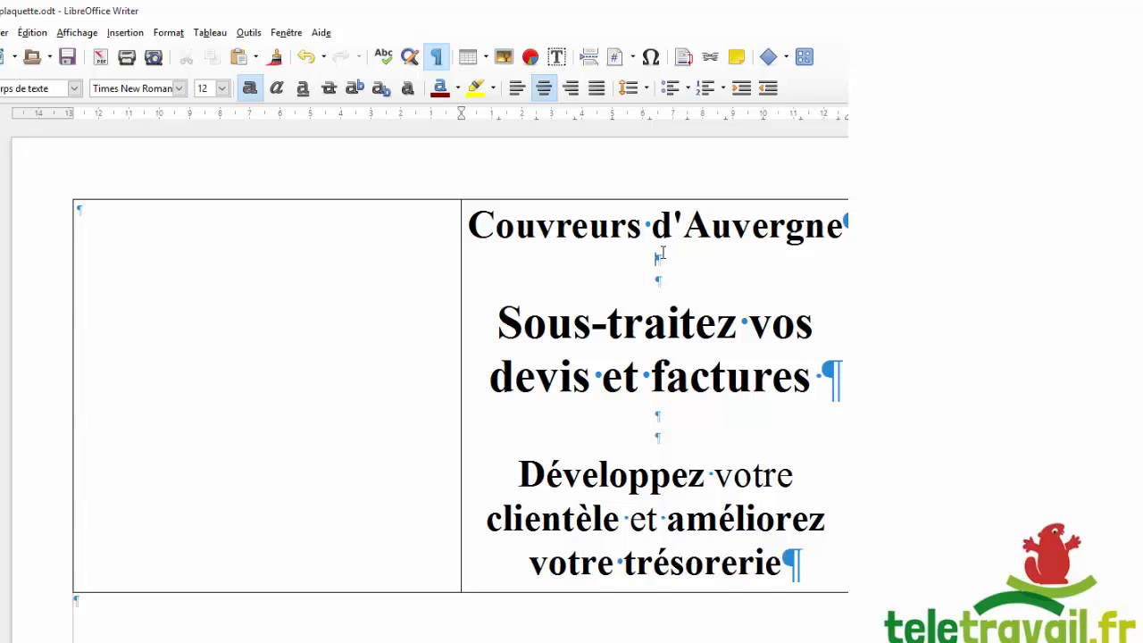
key("Return")
key("Down")
key("Down")
key("Down")
key("Down")
key("Return")
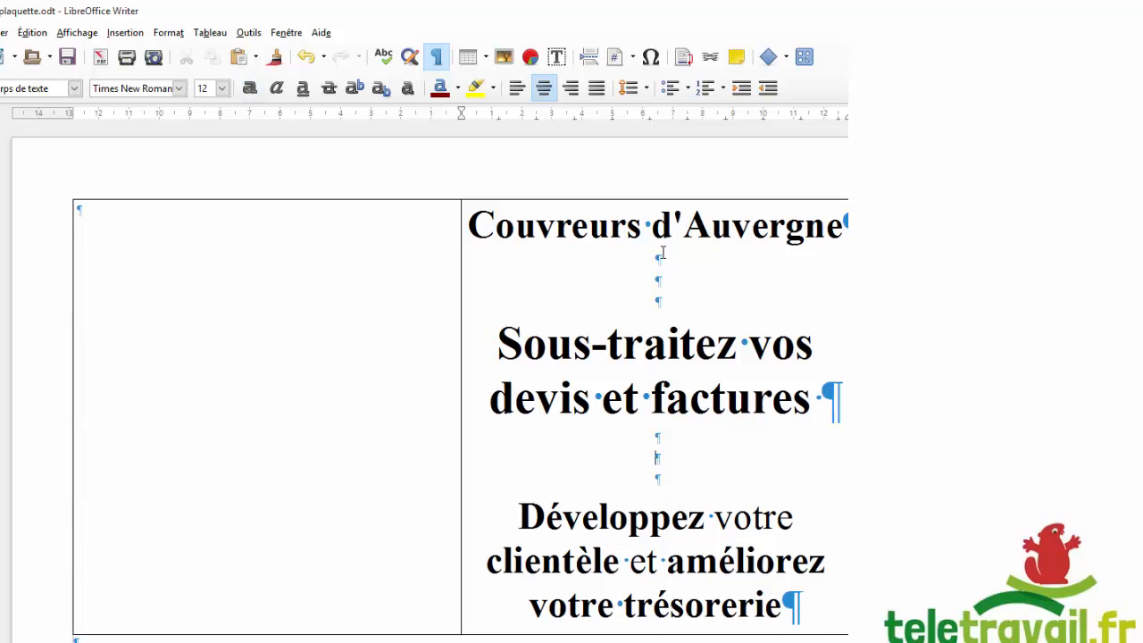
scroll(629, 313, "down", 3)
scroll(607, 277, "up", 3)
Enter the company name 'Assistance couverture Auvergne' at the top of the left cell.
left_click(227, 240)
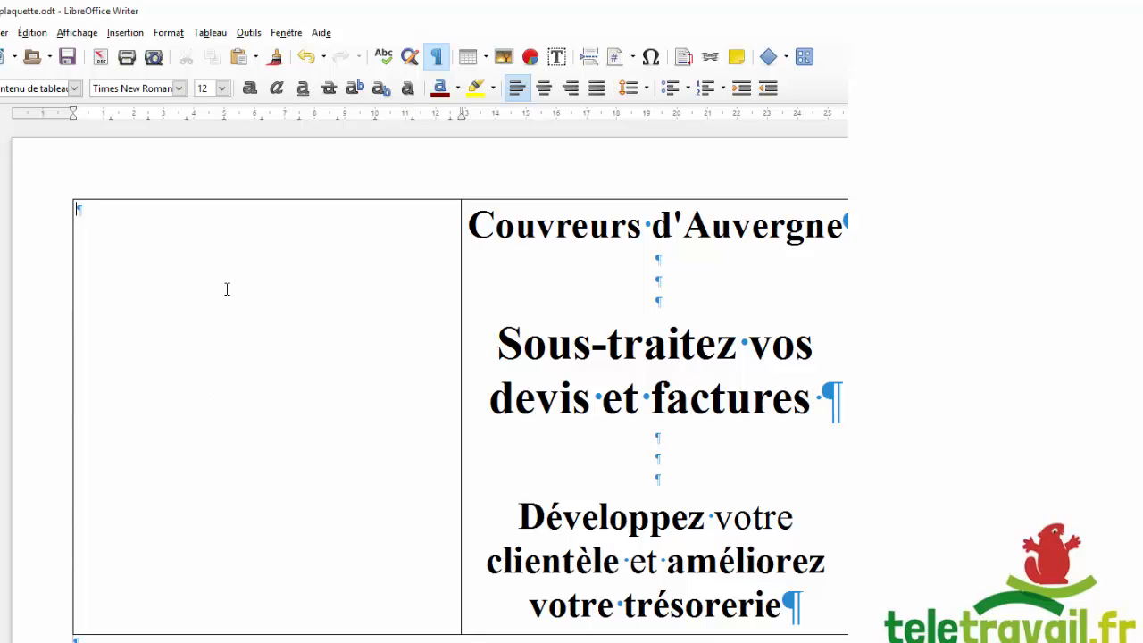
key("Return")
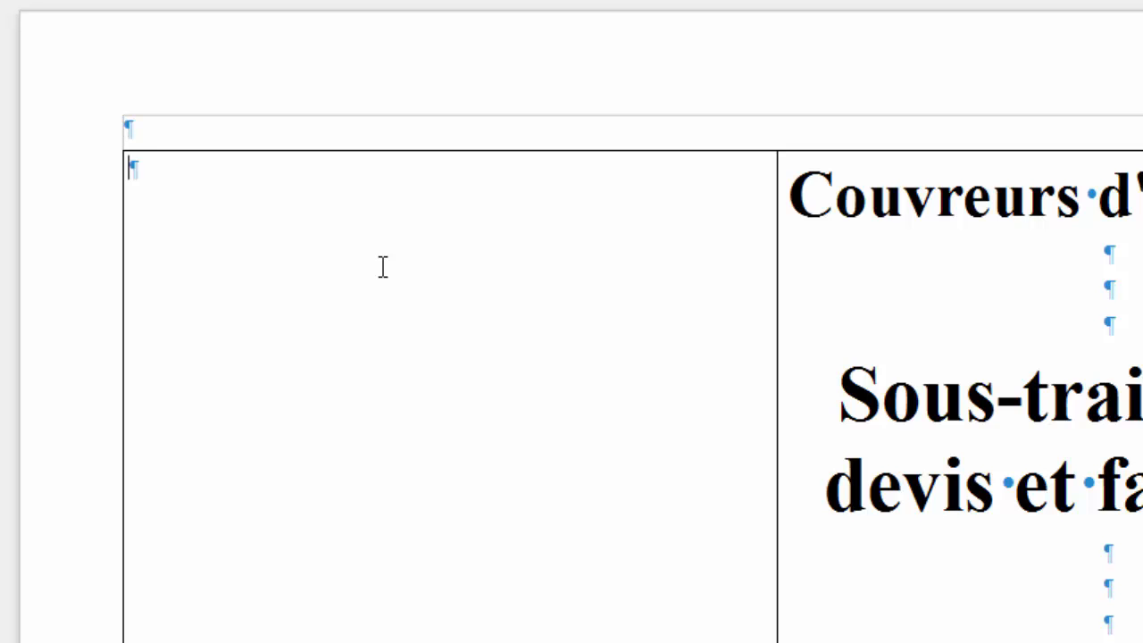
type("Service")
key("BackSpace")
key("BackSpace")
key("BackSpace")
key("BackSpace")
key("BackSpace")
key("BackSpace")
key("BackSpace")
key("BackSpace")
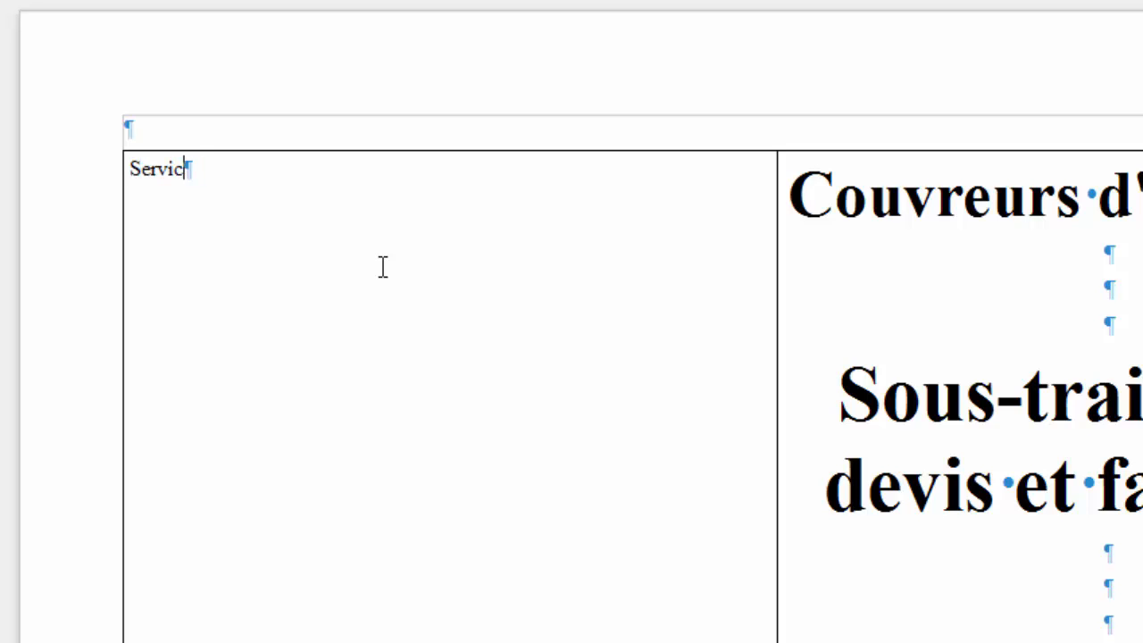
type("Asis")
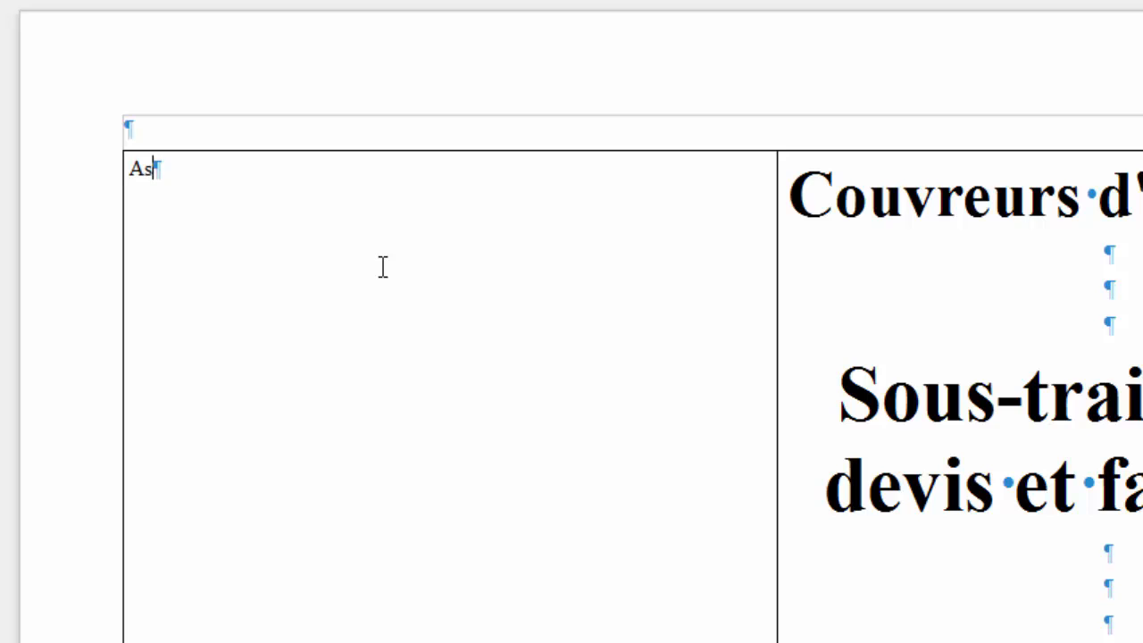
key("BackSpace")
type("i")
key("BackSpace")
key("BackSpace")
type("is")
key("BackSpace")
key("BackSpace")
type("sitance")
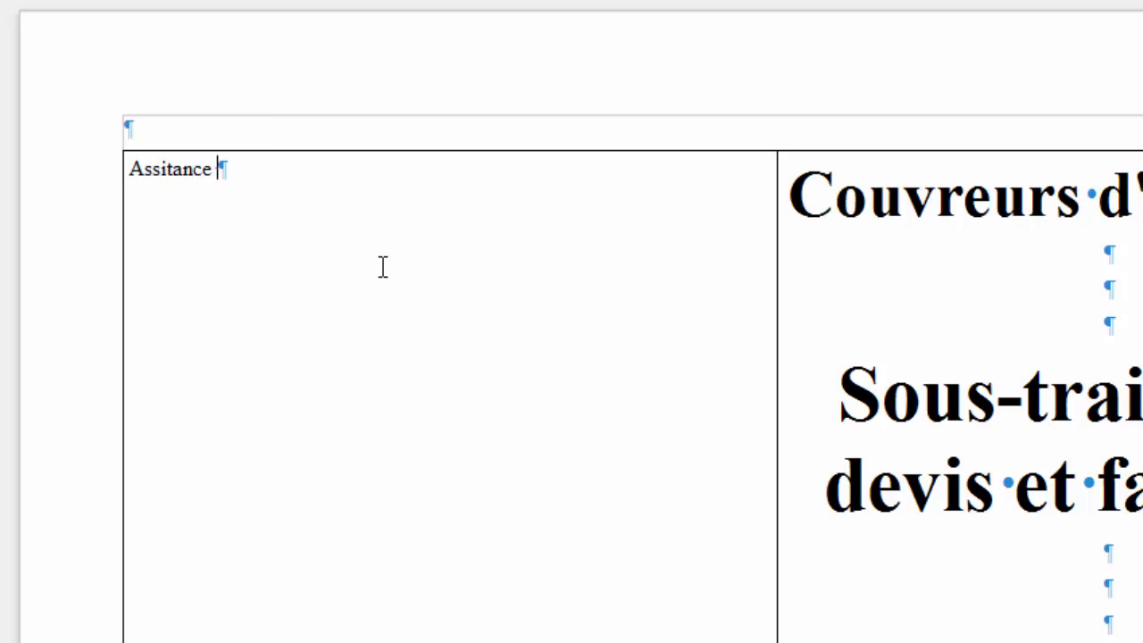
key("BackSpace")
key("BackSpace")
key("BackSpace")
key("BackSpace")
key("BackSpace")
type("sta")
key("Return")
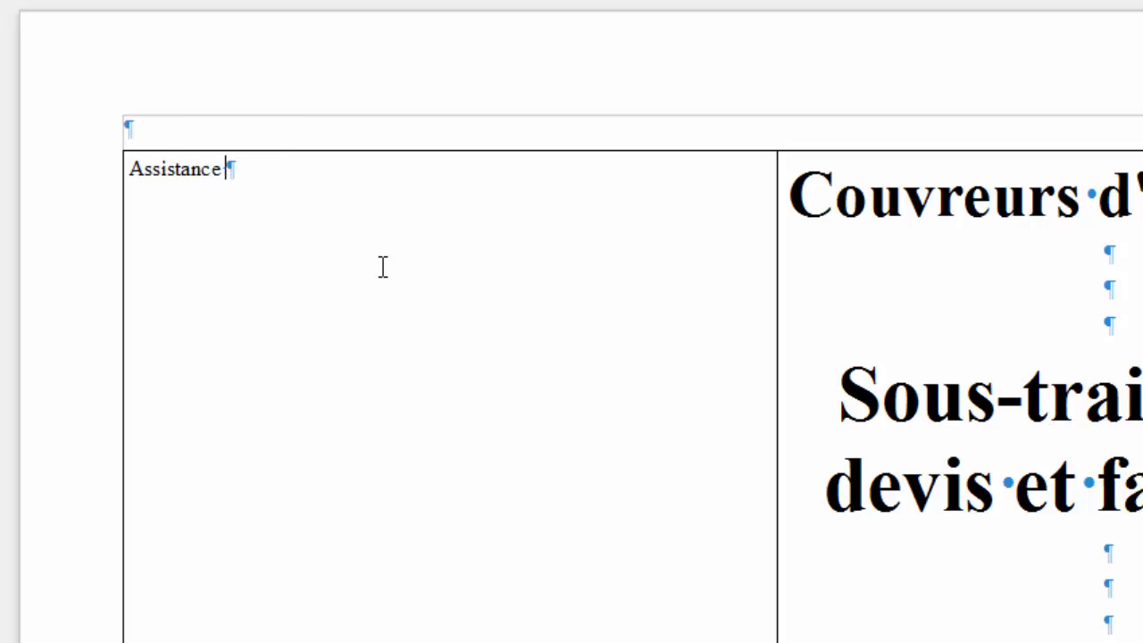
type("couverture ")
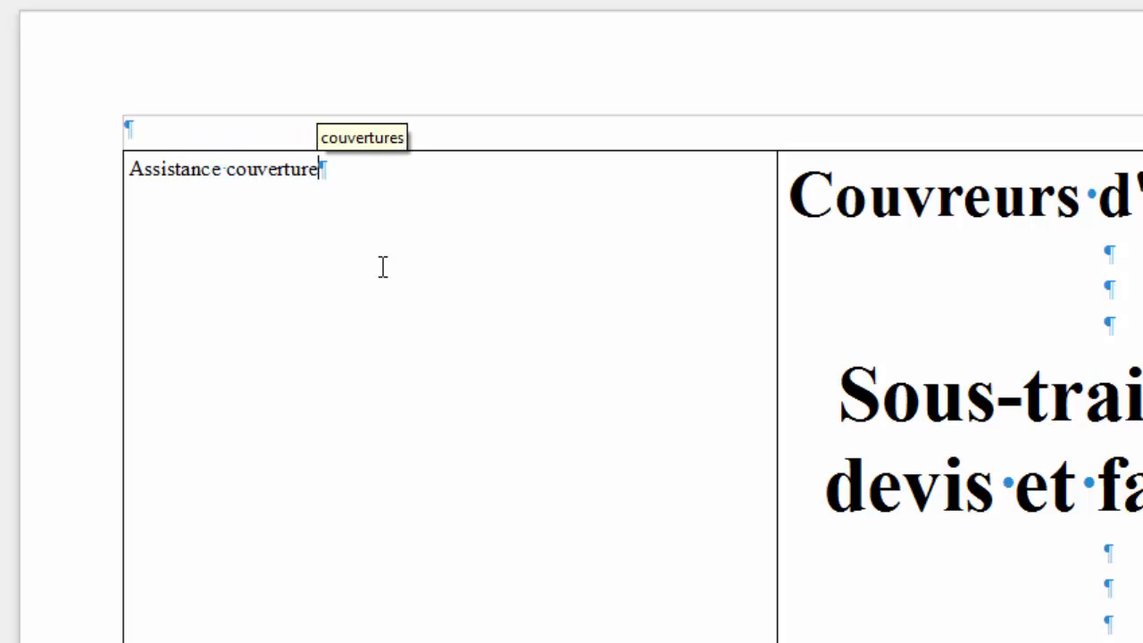
type("Aug")
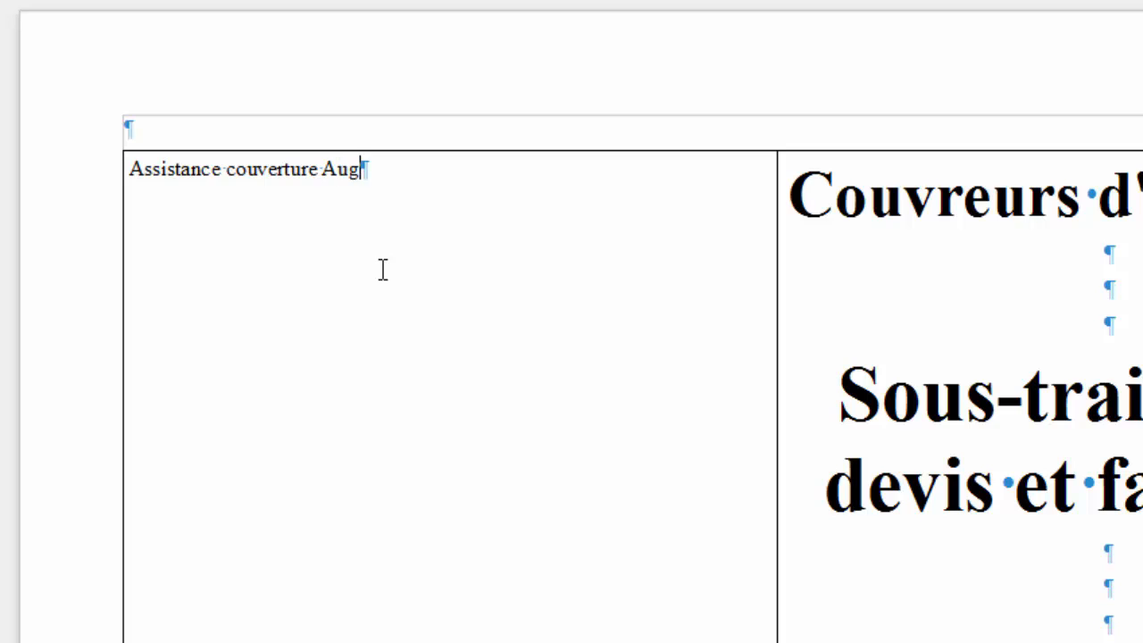
key("BackSpace")
type("ver")
key("Return")
key("Return")
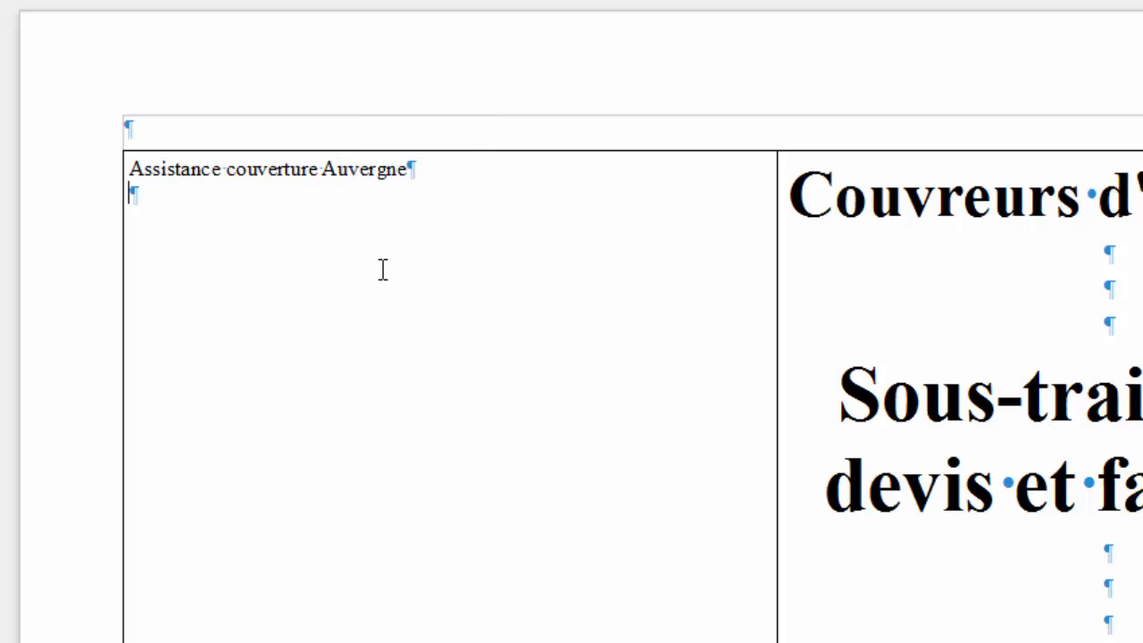
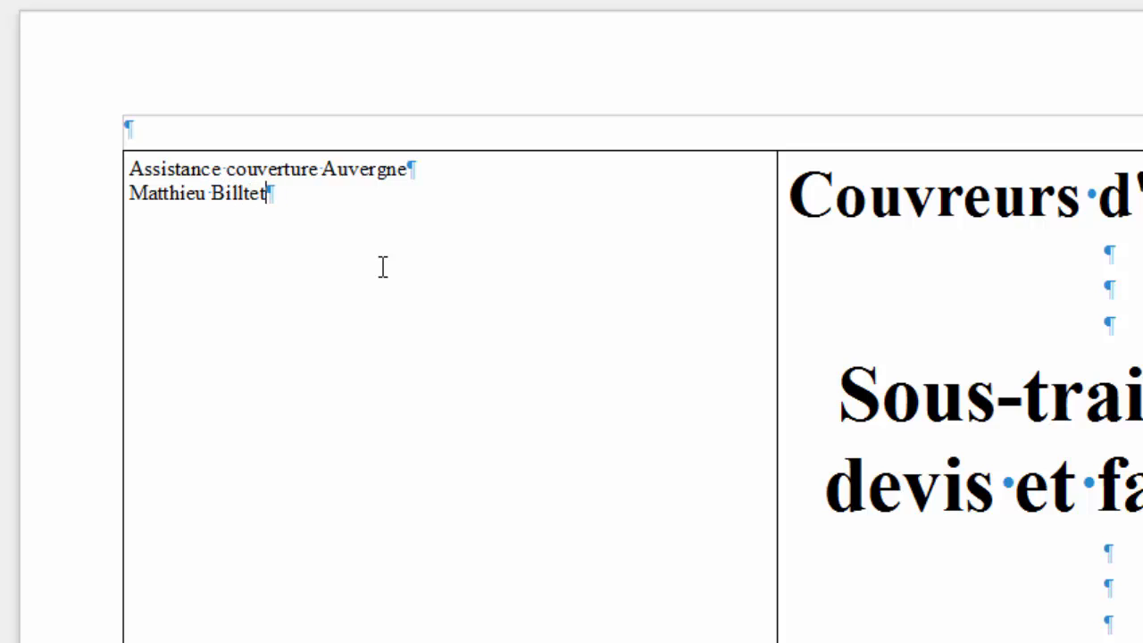
Add the contact's full name and postal address on separate lines.
key("Return")
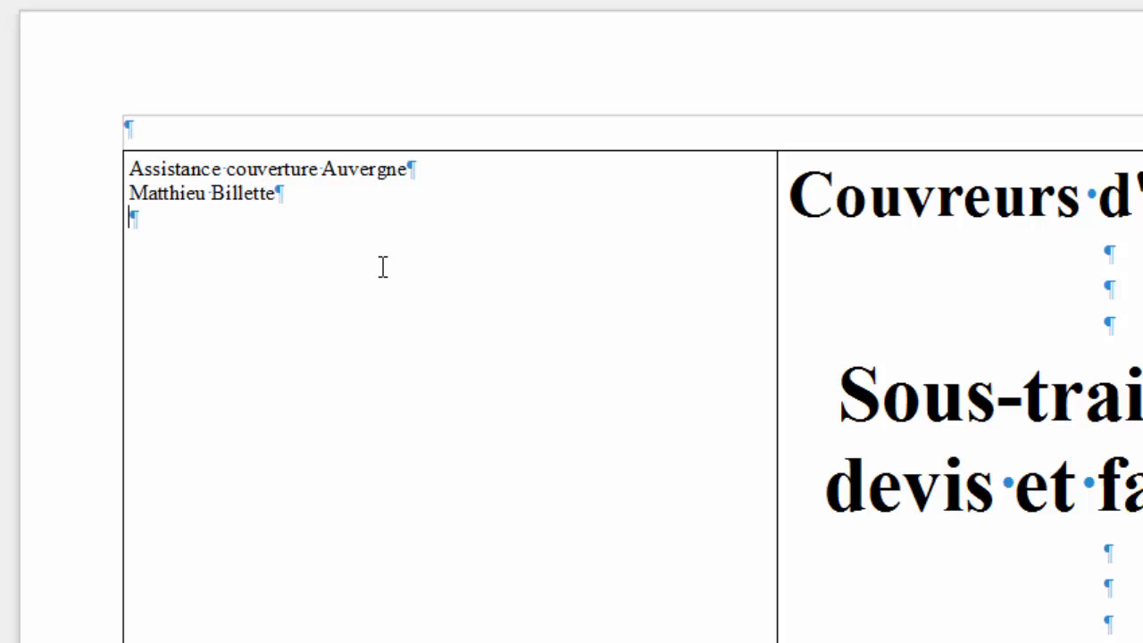
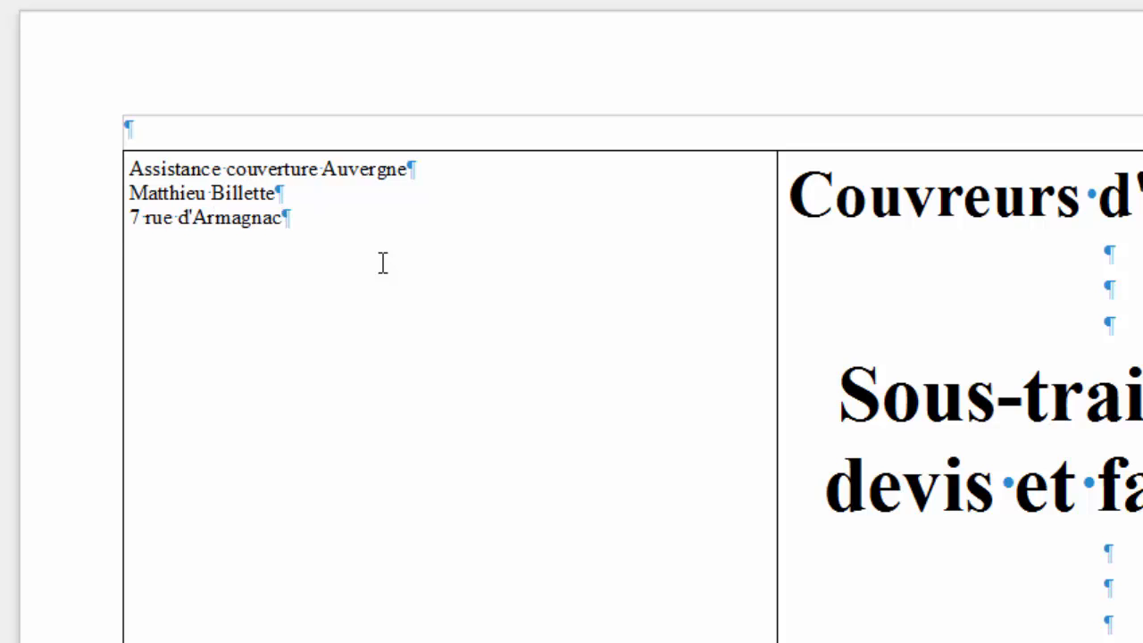
key("Return")
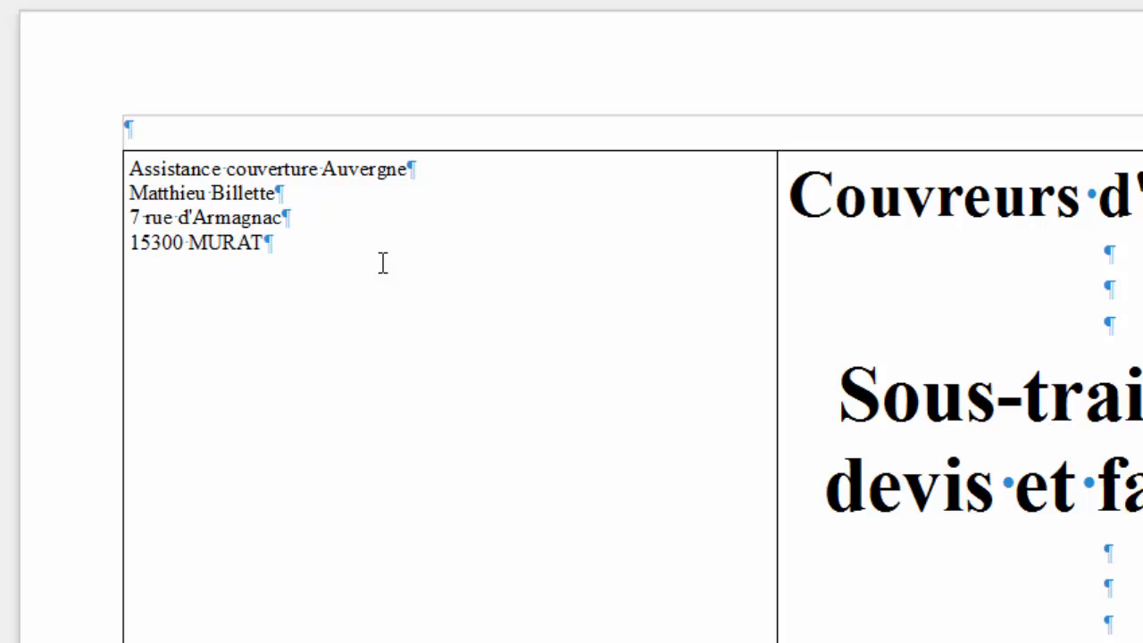
key("Return")
Add the 'Tel :' phone number and 'SIREN :' number lines, then a blank line.
type("Tel : ")
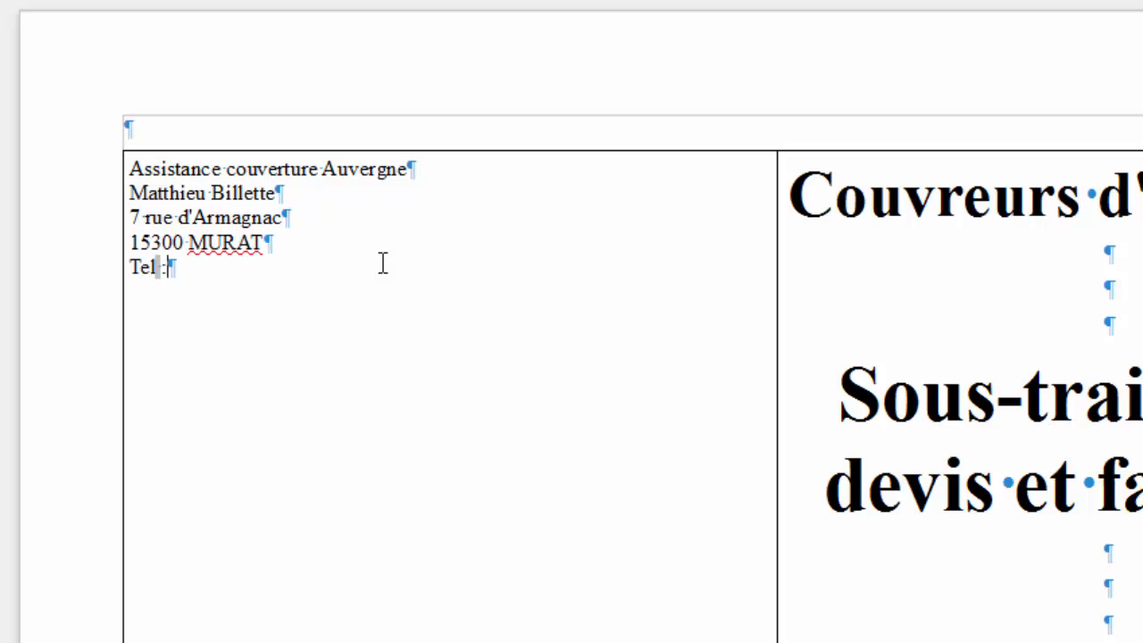
type("1223")
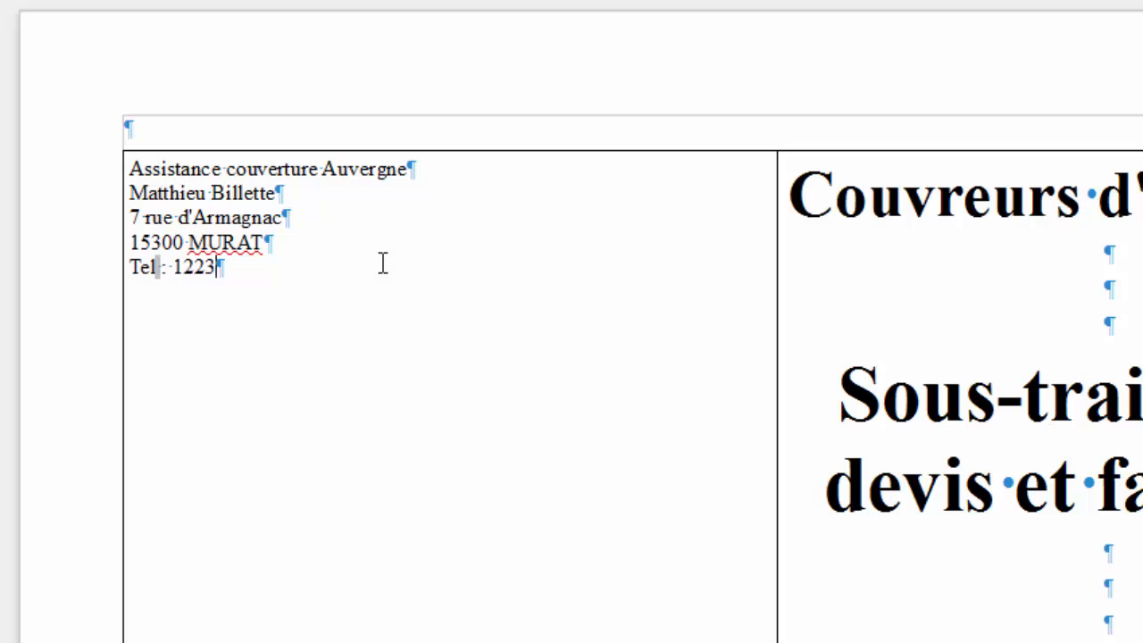
type("55555")
key("Return")
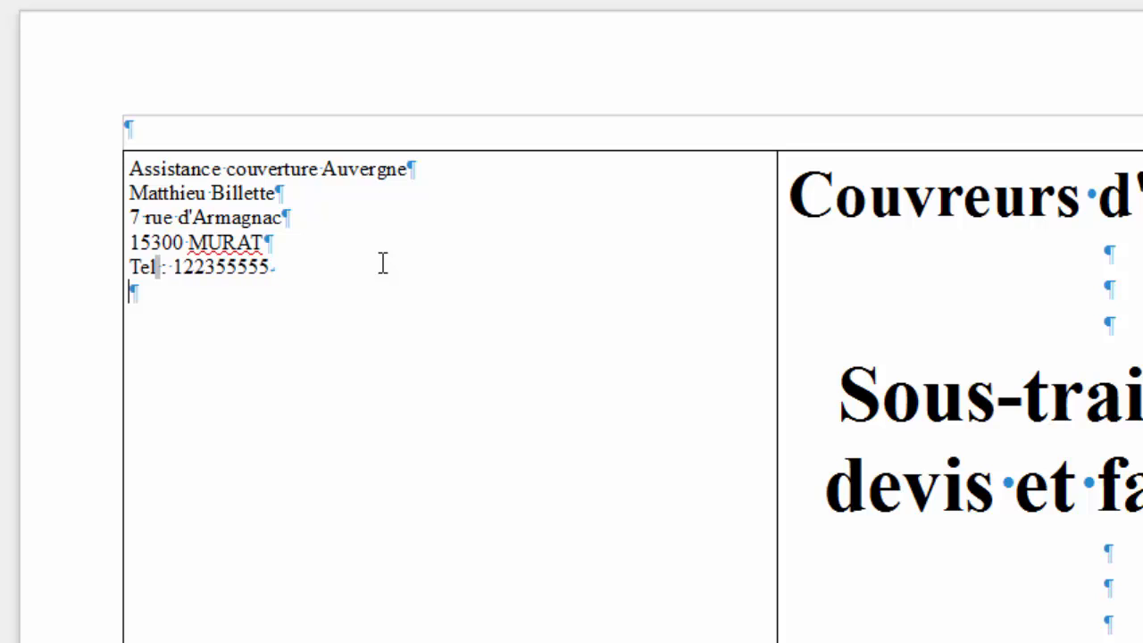
type("SIREN /")
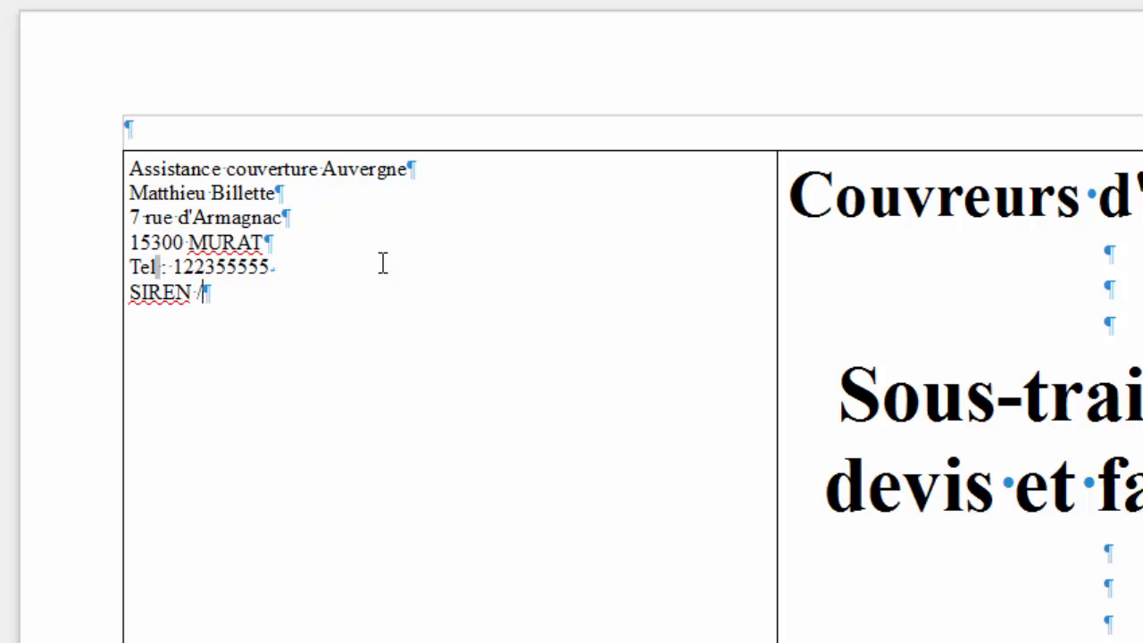
key("BackSpace")
key("BackSpace")
key("BackSpace")
type(": 12848549")
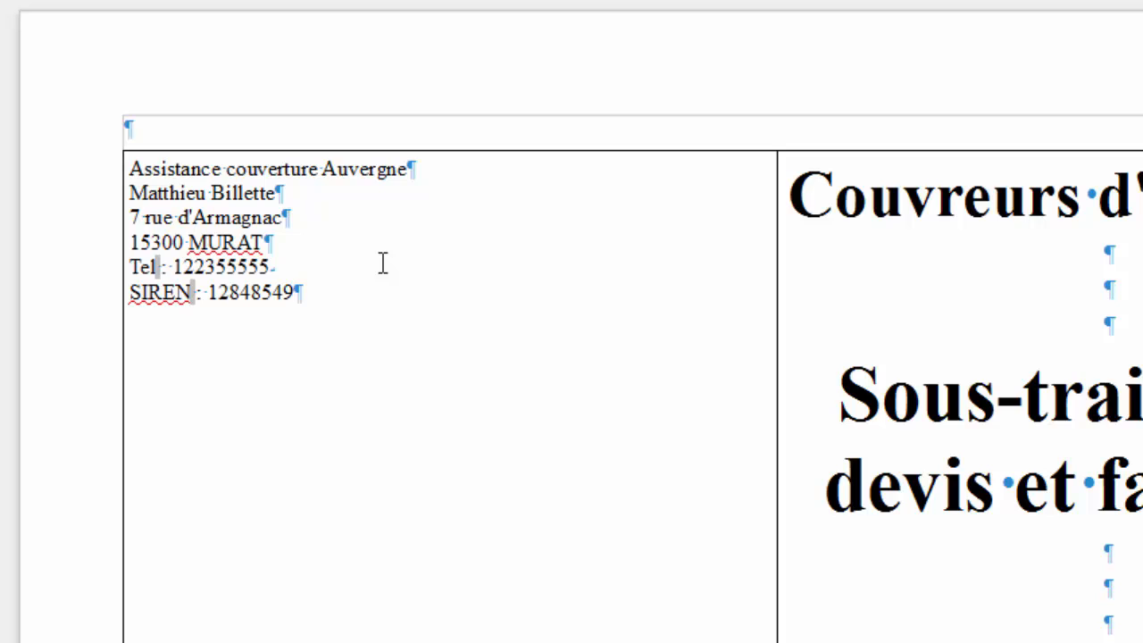
key("Return")
key("Return")
Type the website address assistance-couverture-auvergne.com on its own line.
type("assista")
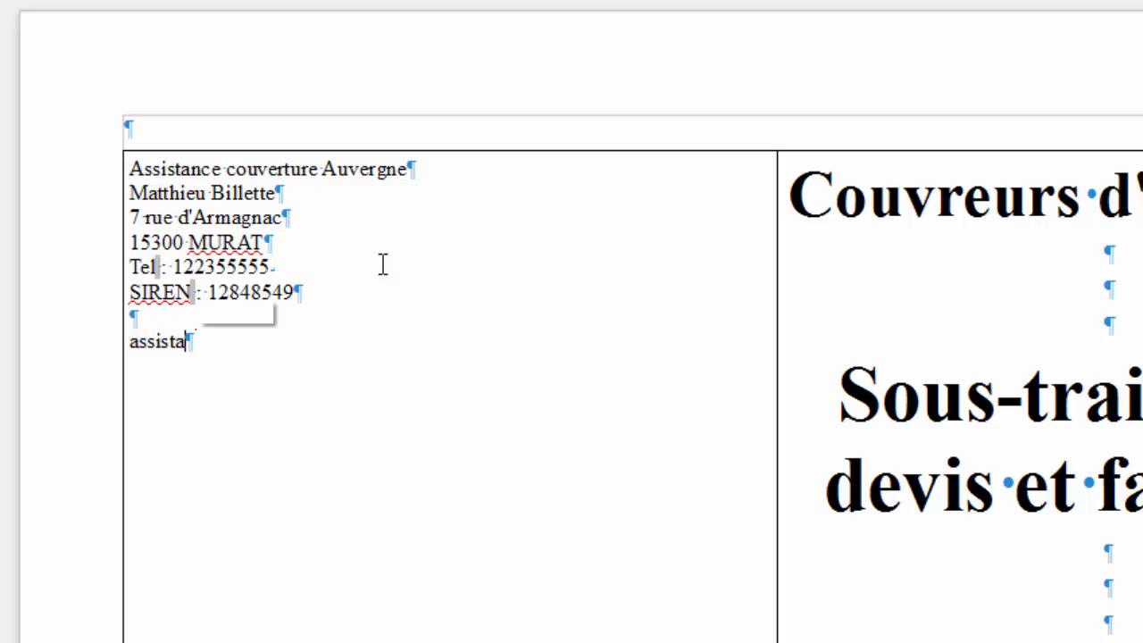
type("nce-v")
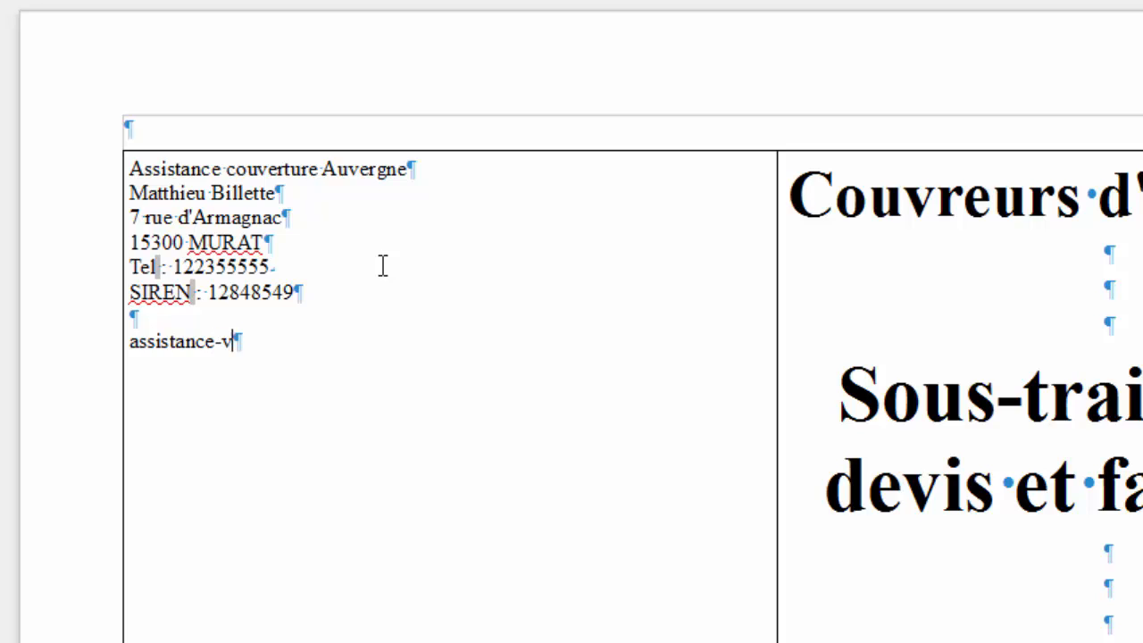
key("BackSpace")
type("couveru")
key("BackSpace")
type("tu")
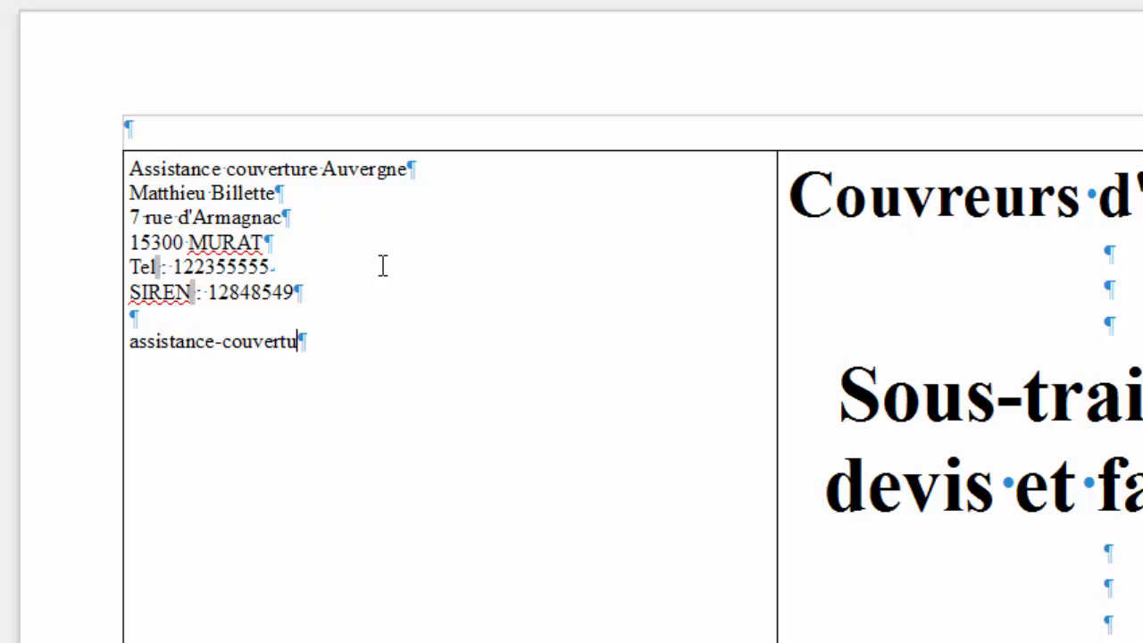
type("re-auvergne")
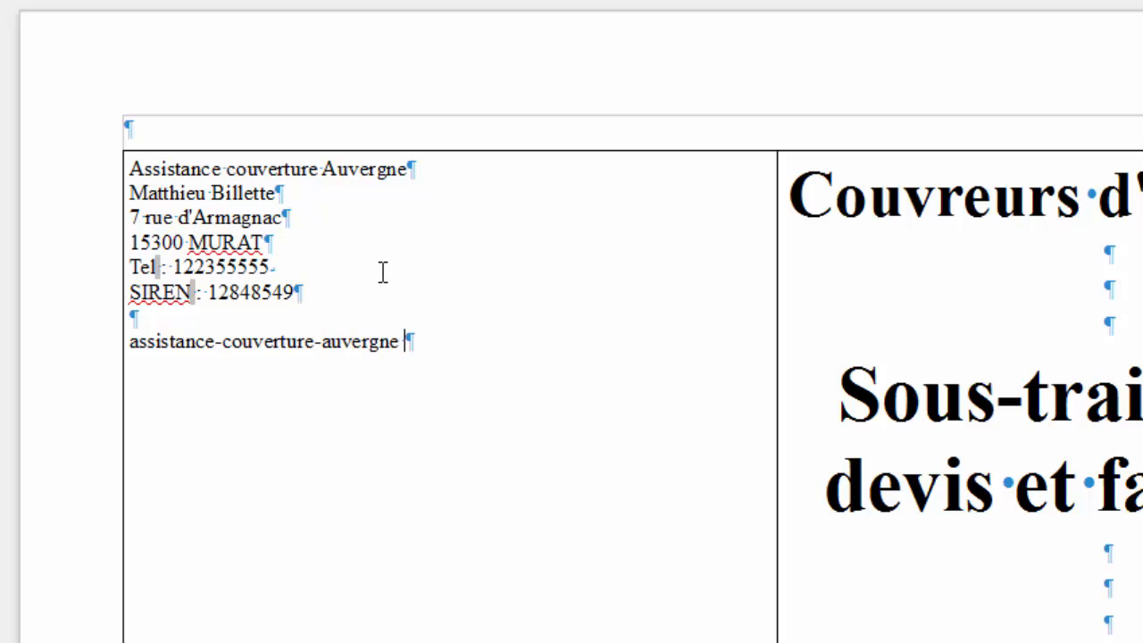
key("BackSpace")
type(".com")
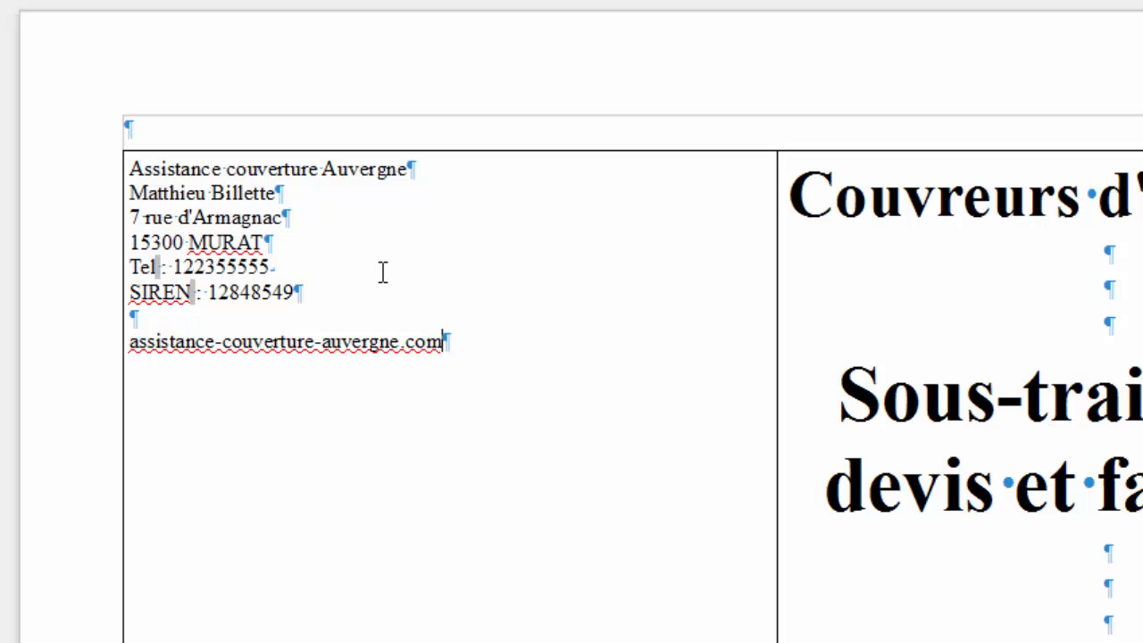
key("Return")
Label the website line 'site web :' and begin a 'mail :' line with the e-mail's start.
type("site web :")
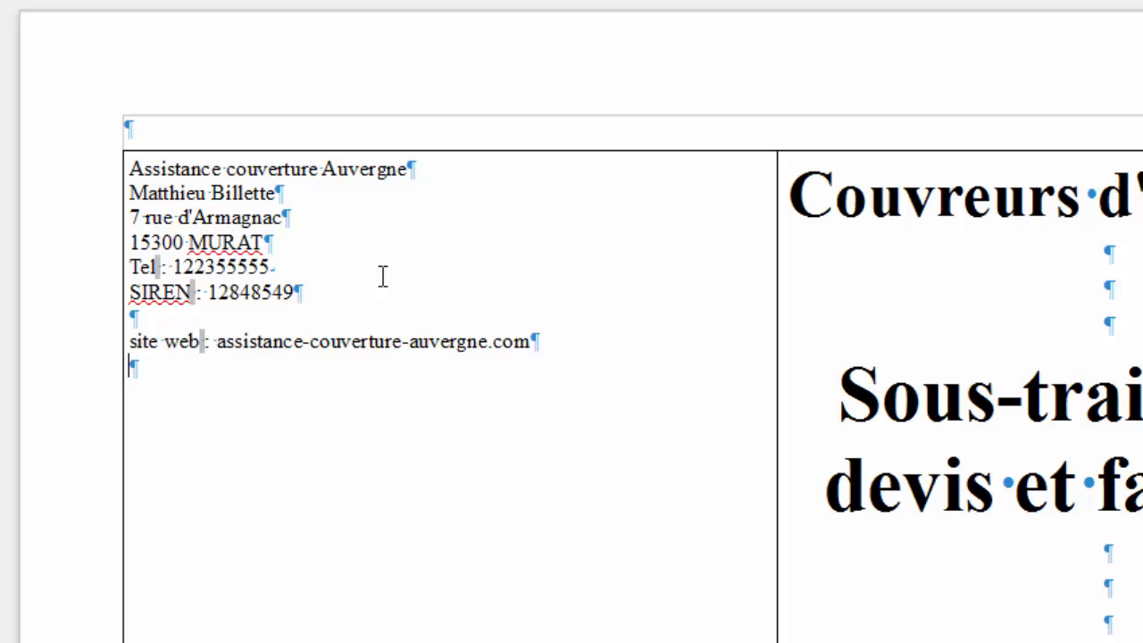
type(" mail : ")
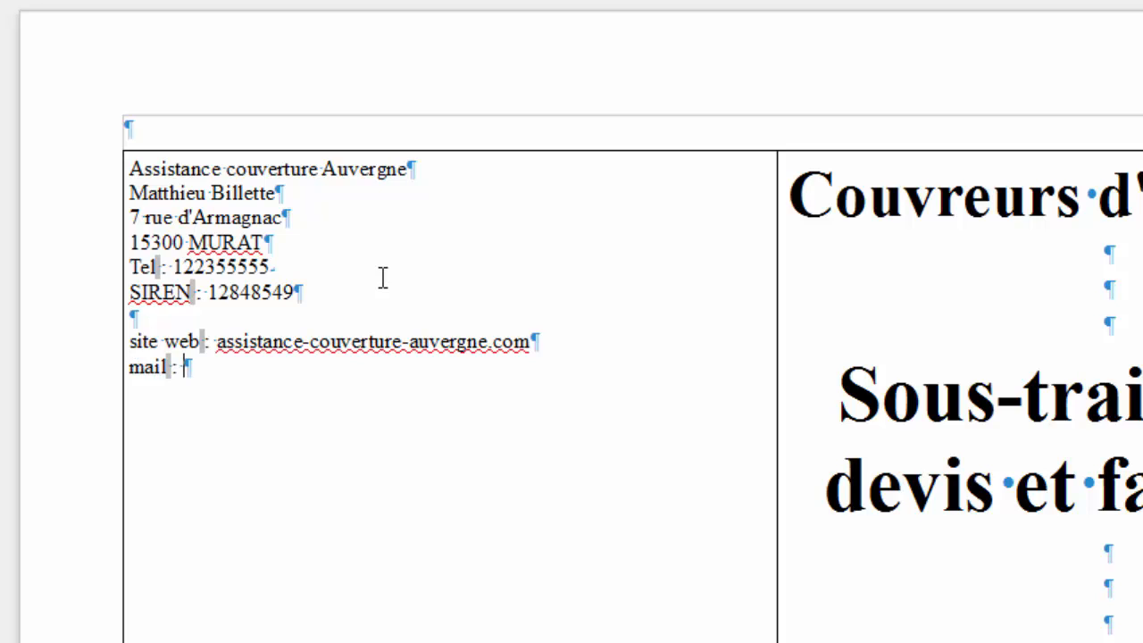
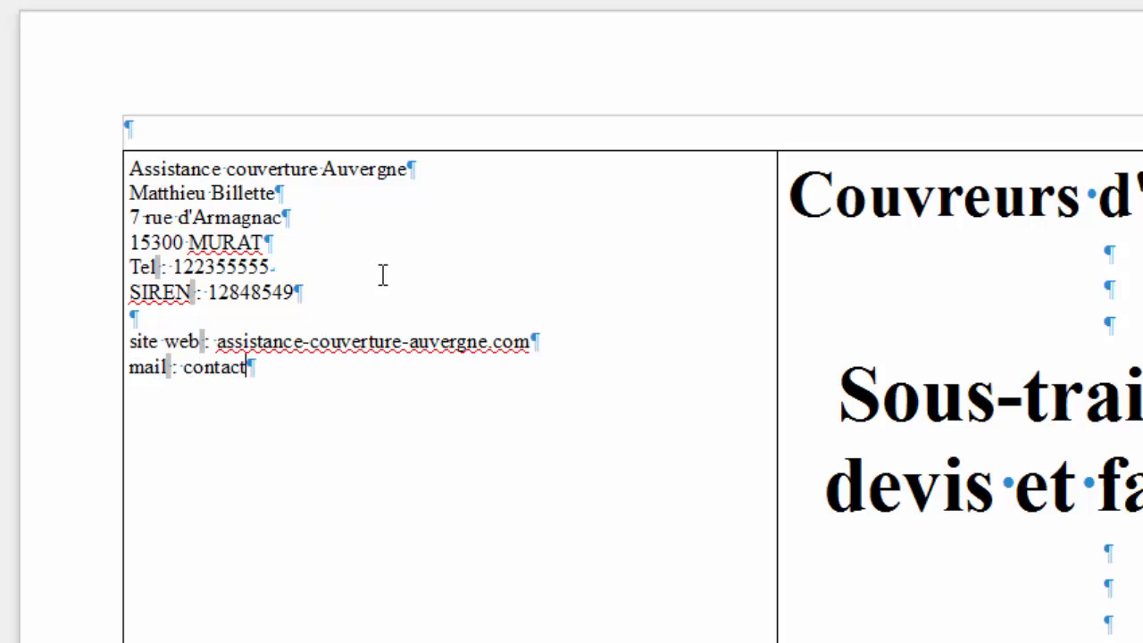
key("Up")
key("Home")
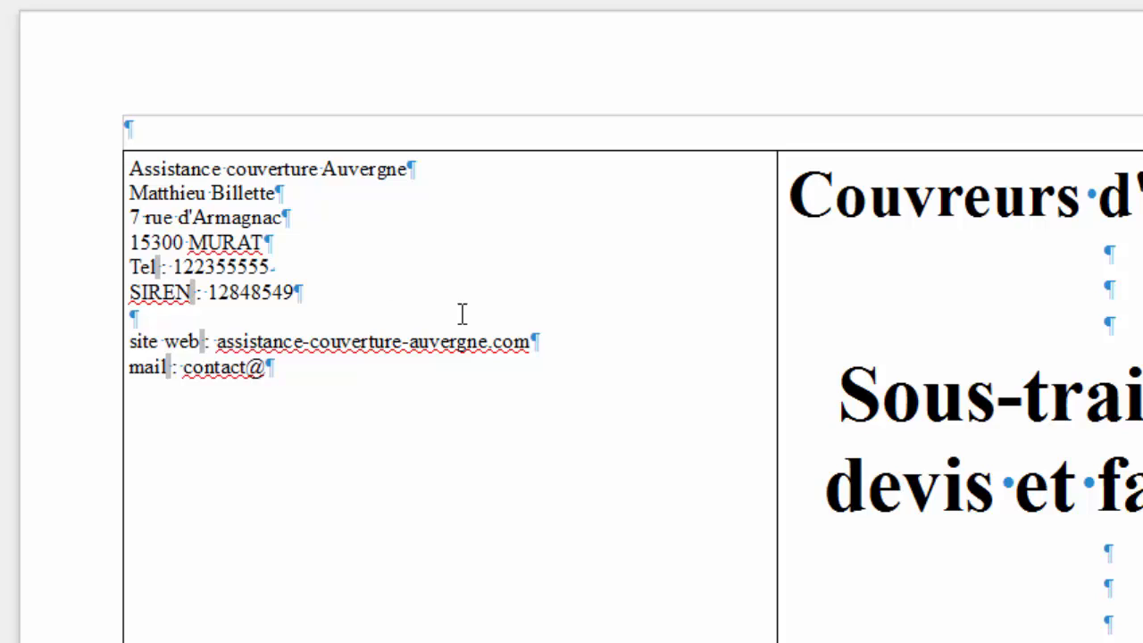
Copy the website domain and paste it after the @ to complete the e-mail address.
double_click(505, 334)
left_click_drag(462, 330, 283, 342)
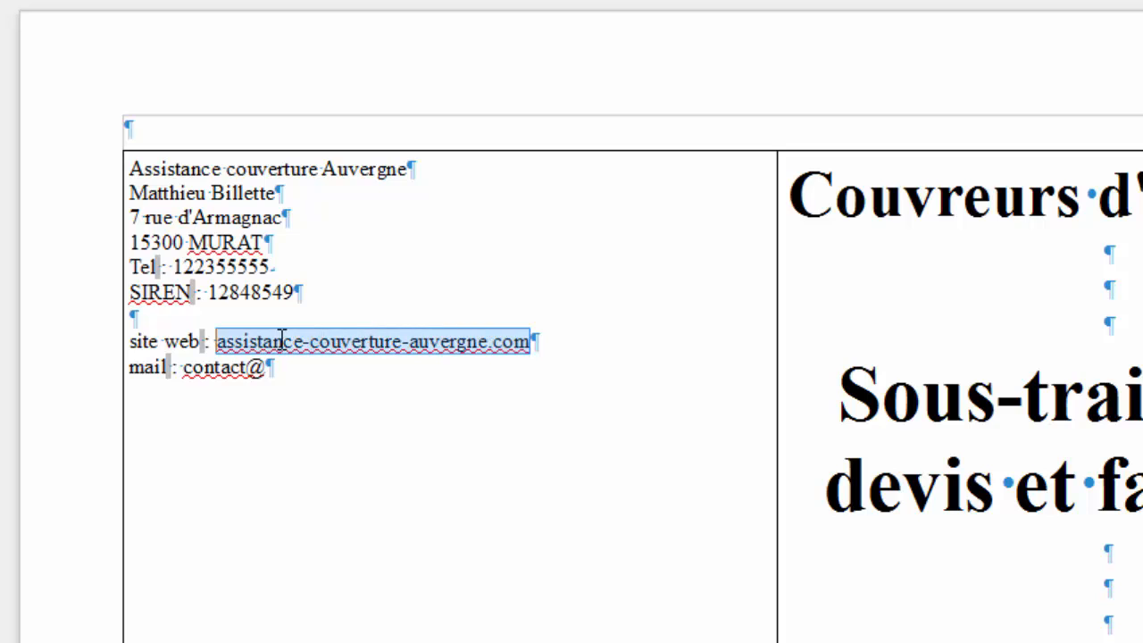
right_click(282, 340)
left_click(301, 392)
left_click(302, 365)
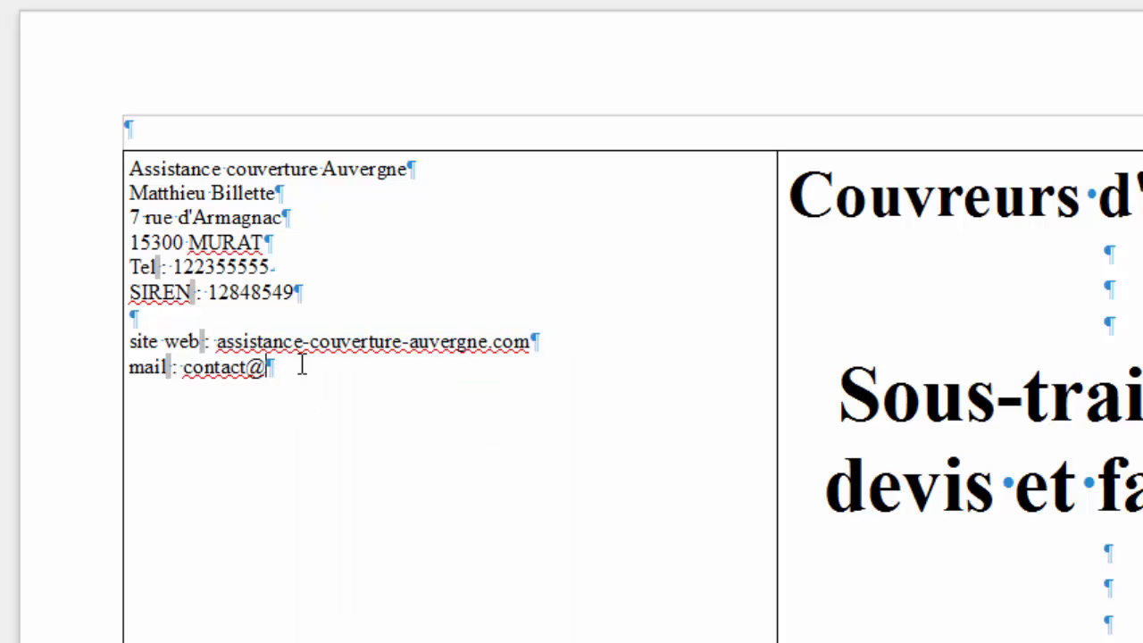
key("ctrl+v")
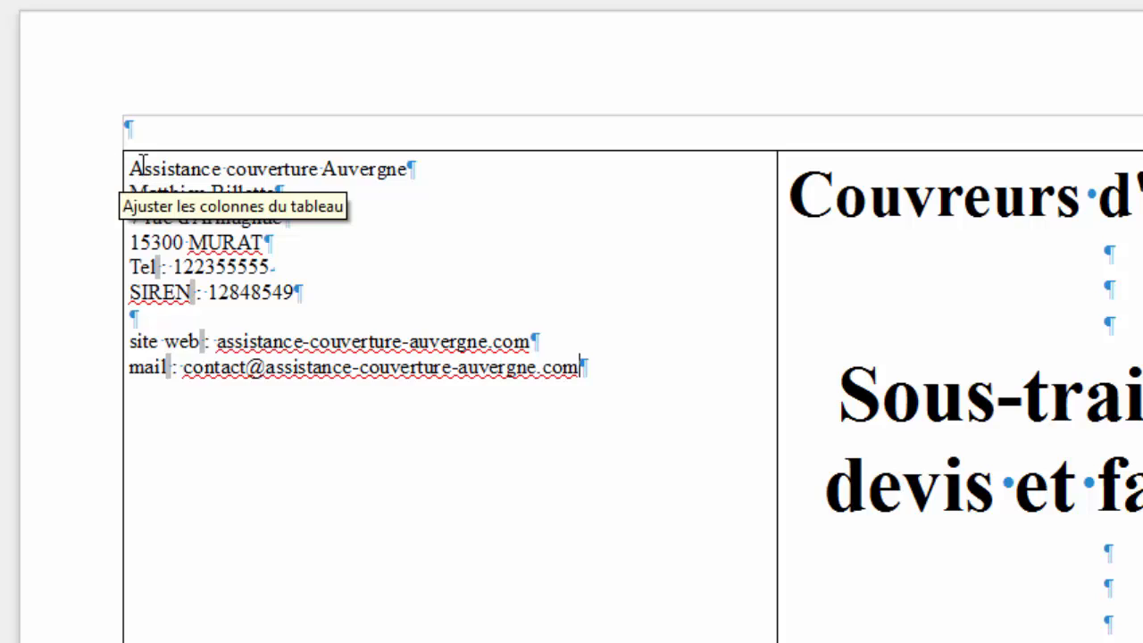
Insert blank lines between the address, Tel, SIREN and mail lines.
left_click(288, 312)
key("Return")
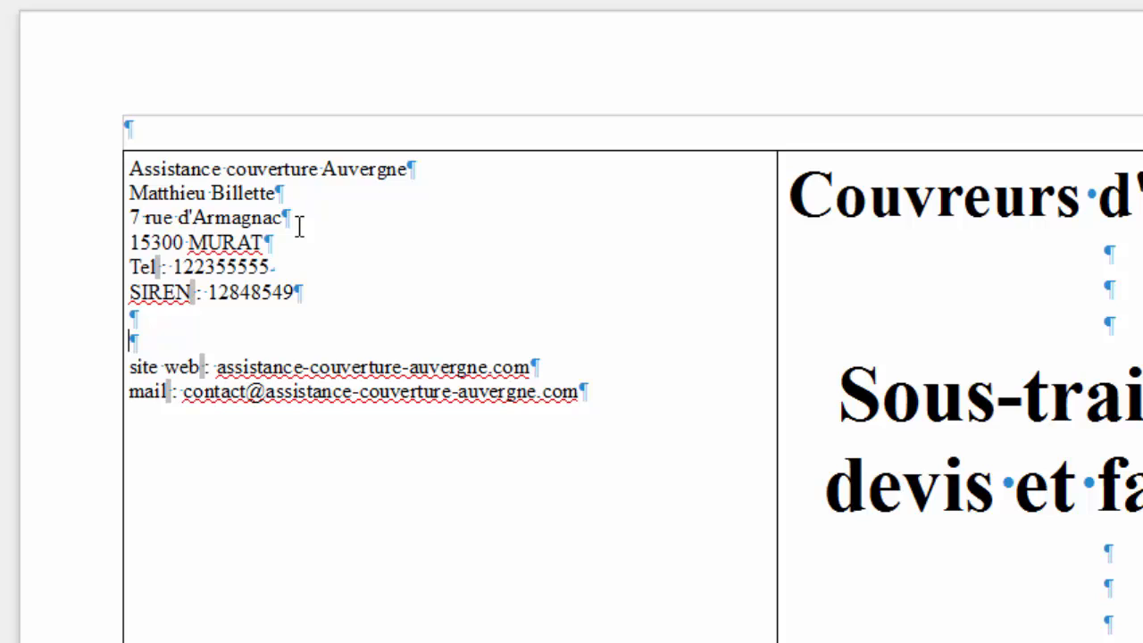
key("Return")
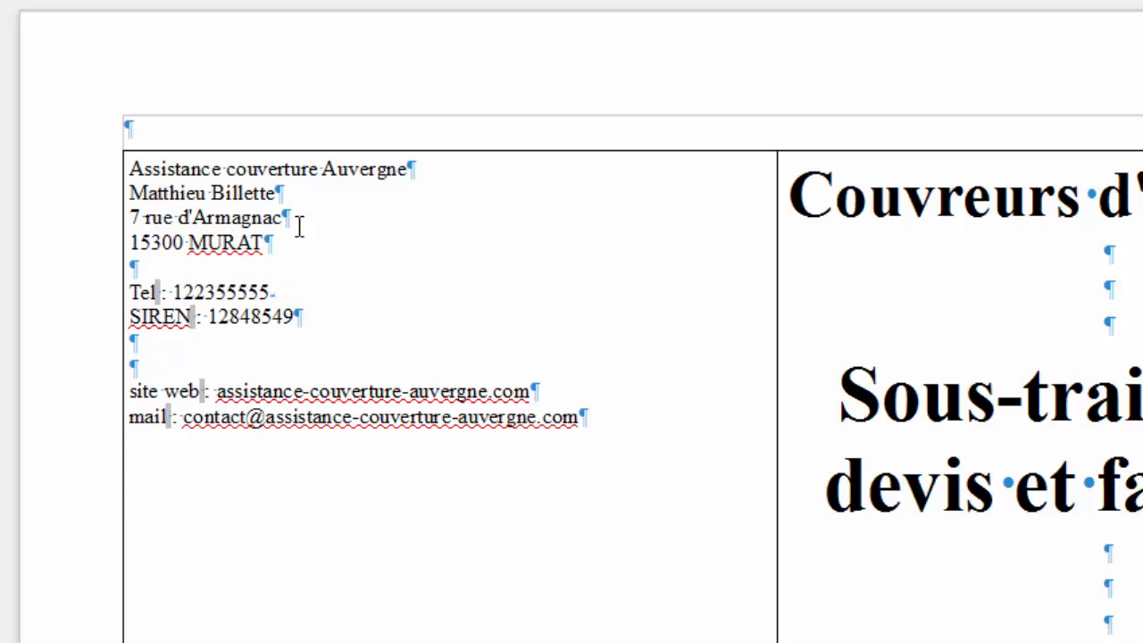
key("Down")
key("Return")
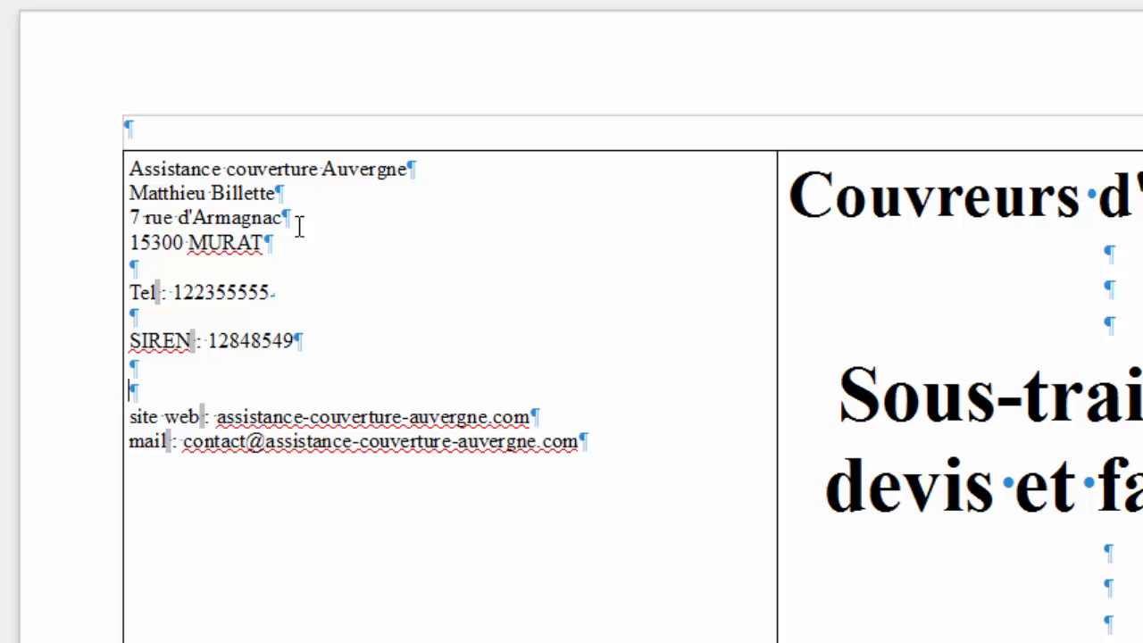
left_click(687, 443)
key("Return")
key("Return")
key("Return")
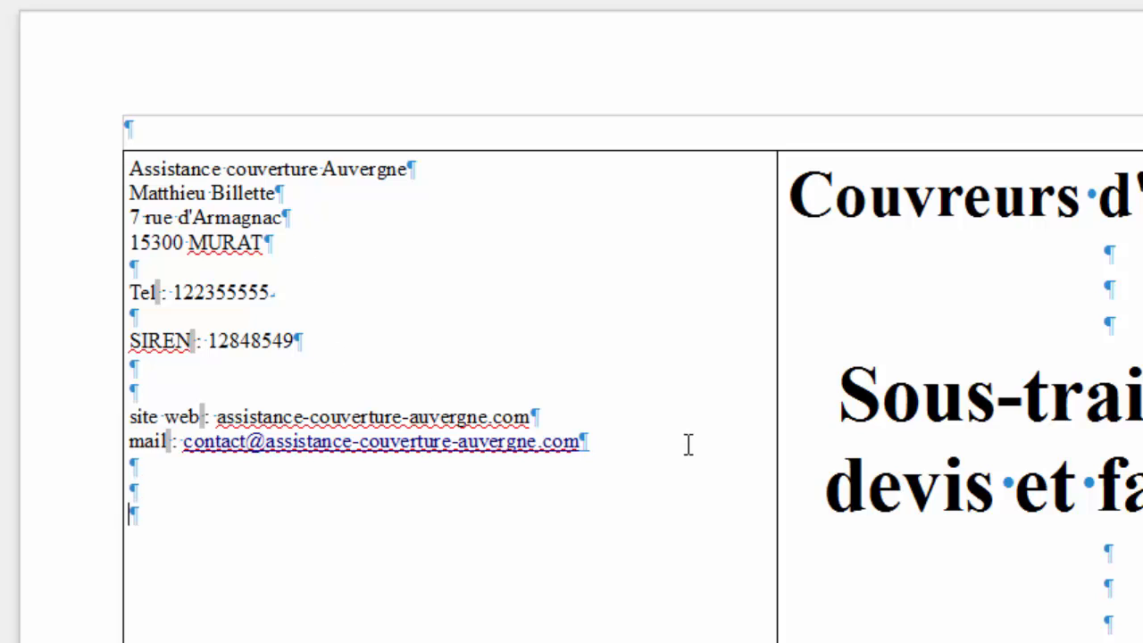
Paste the 'Développez votre clientèle et améliorez votre trésorerie' heading below the contact details.
left_click_drag(1142, 641, 879, 535)
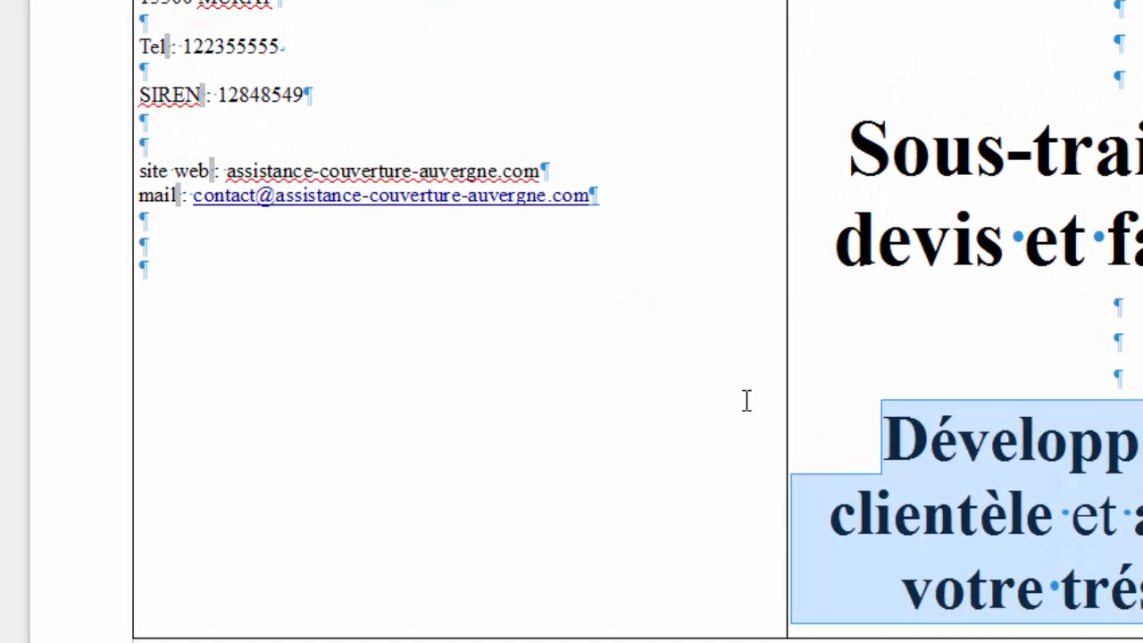
left_click(510, 295)
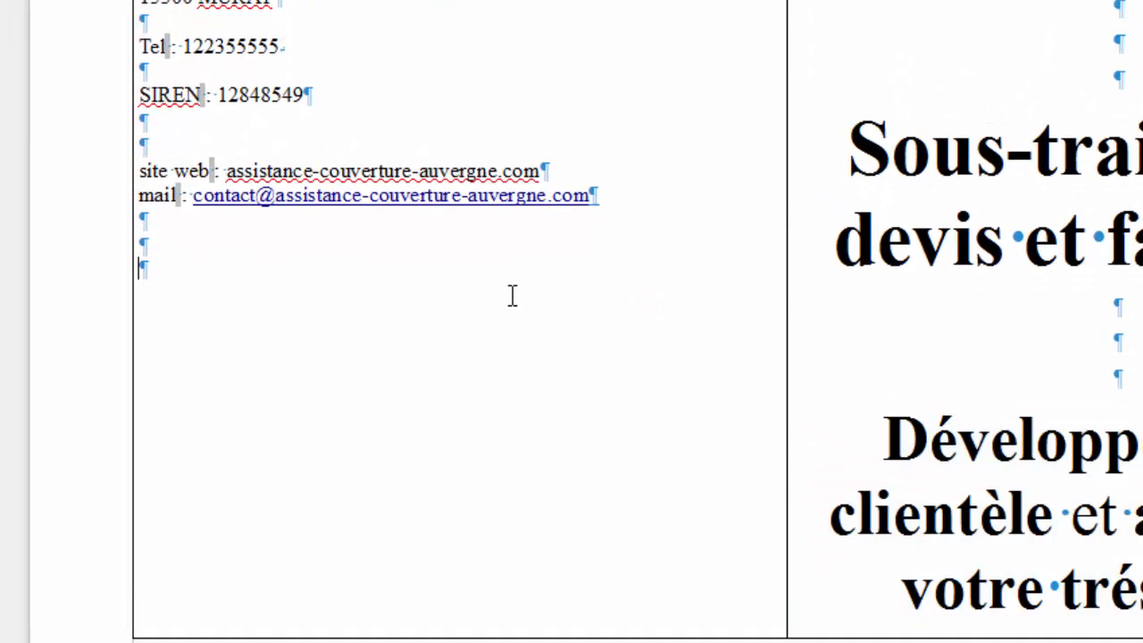
key("ctrl+v")
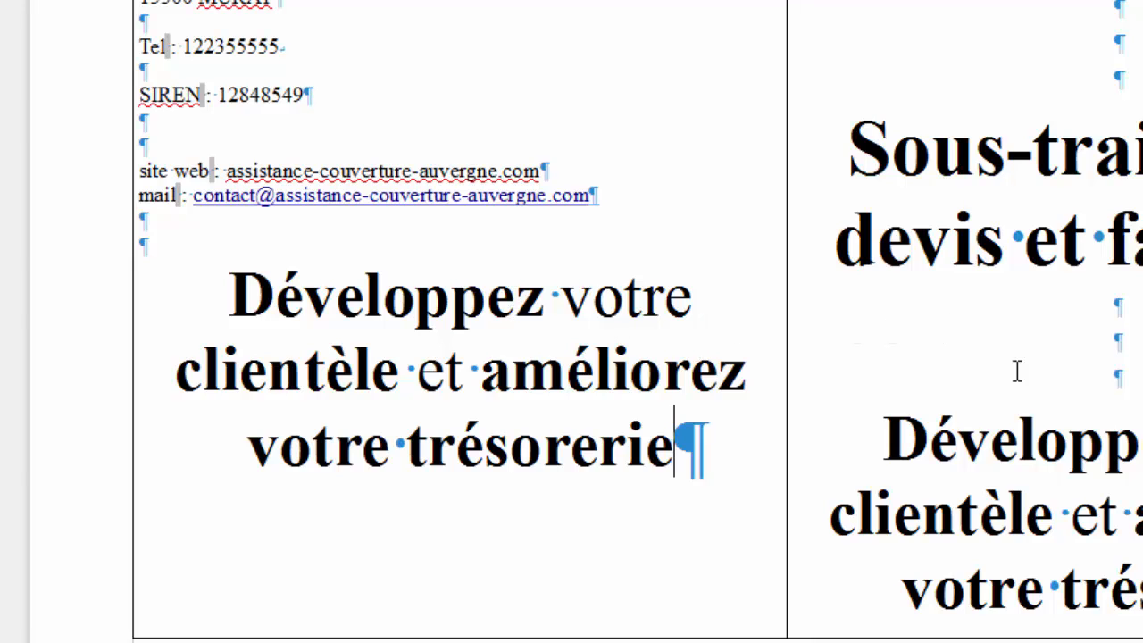
scroll(928, 392, "down", 3)
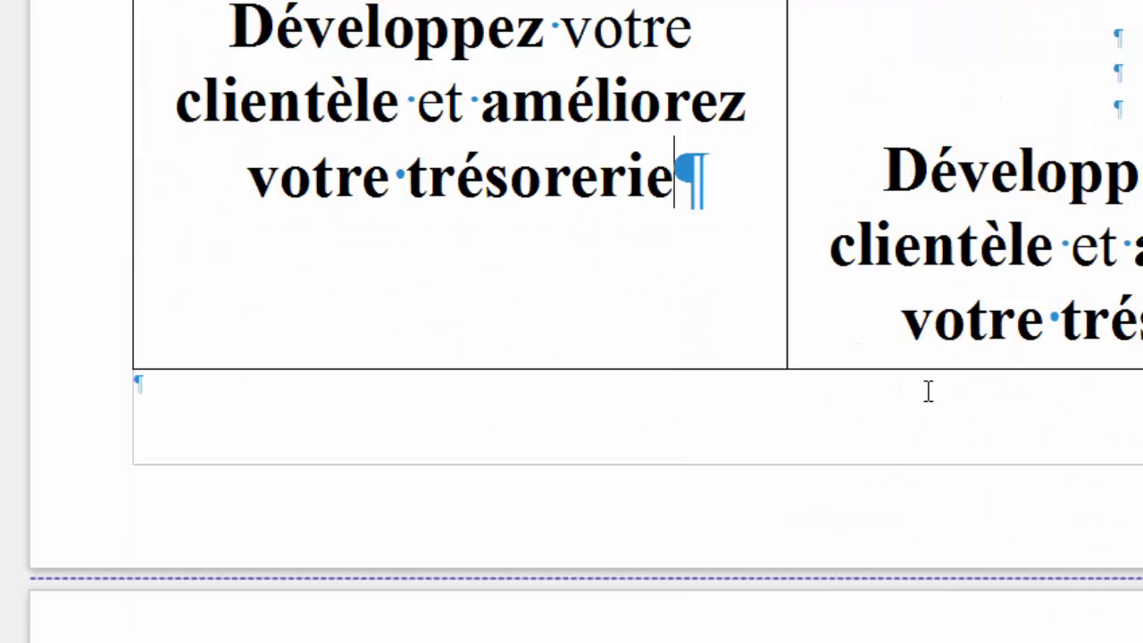
scroll(928, 393, "up", 3)
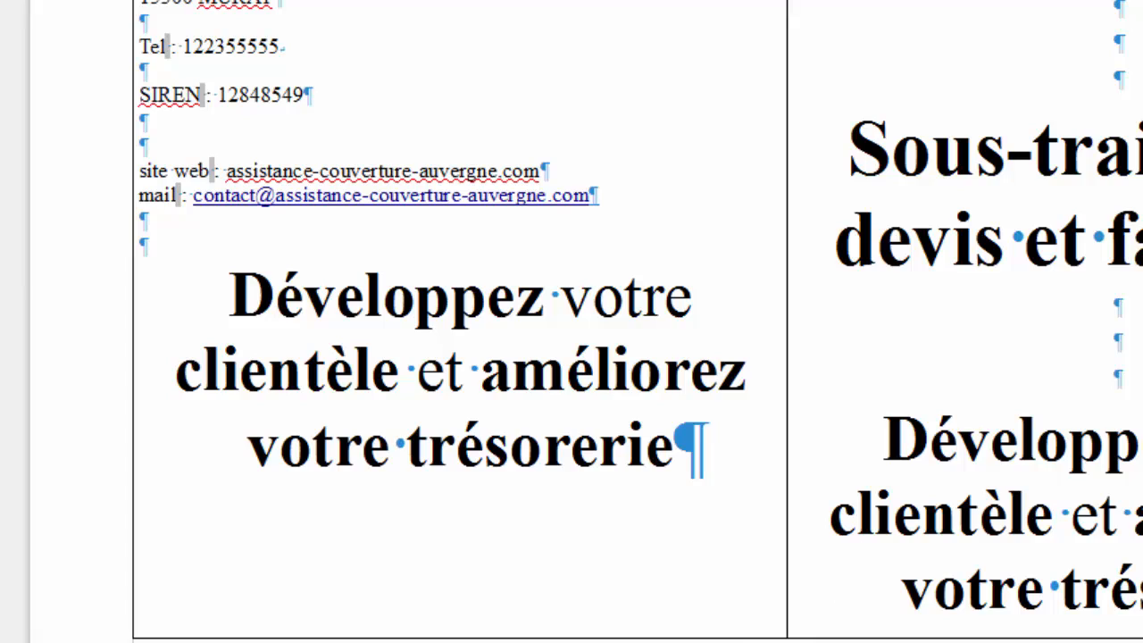
Switch to the marketing plan document and browse its content.
key("alt+Tab")
scroll(863, 401, "up", 8)
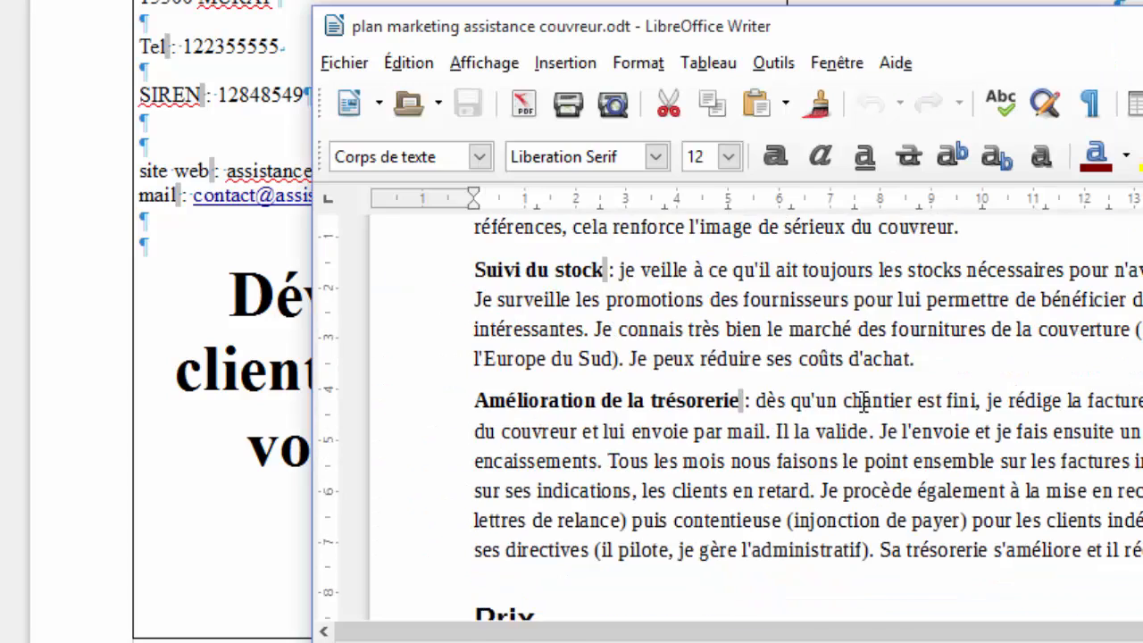
scroll(862, 401, "up", 3)
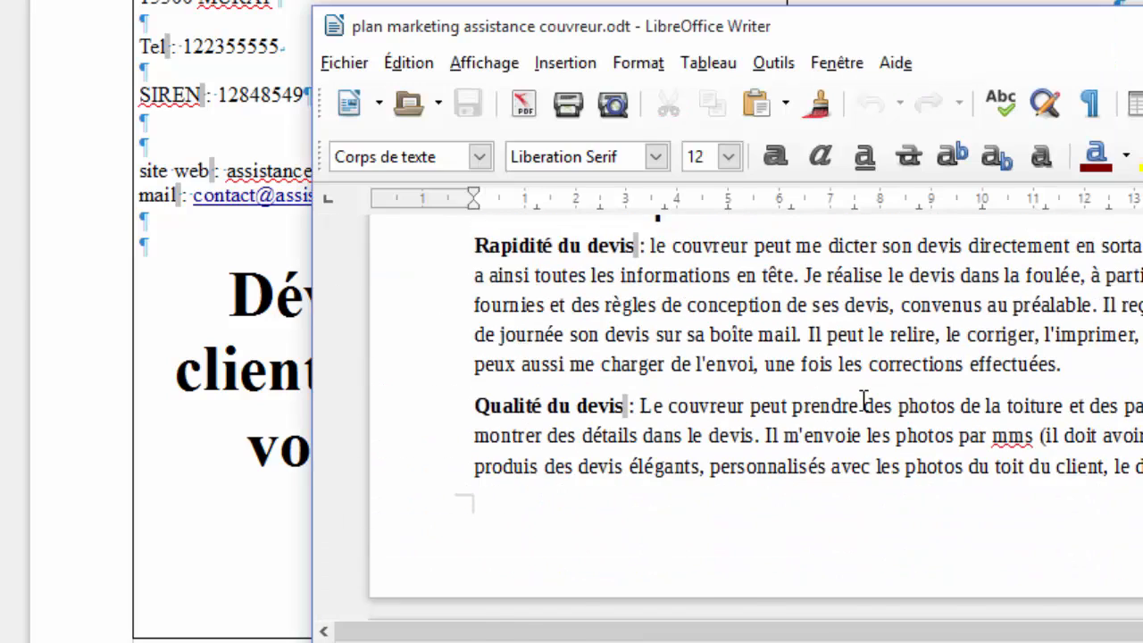
scroll(863, 401, "up", 4)
scroll(863, 400, "down", 2)
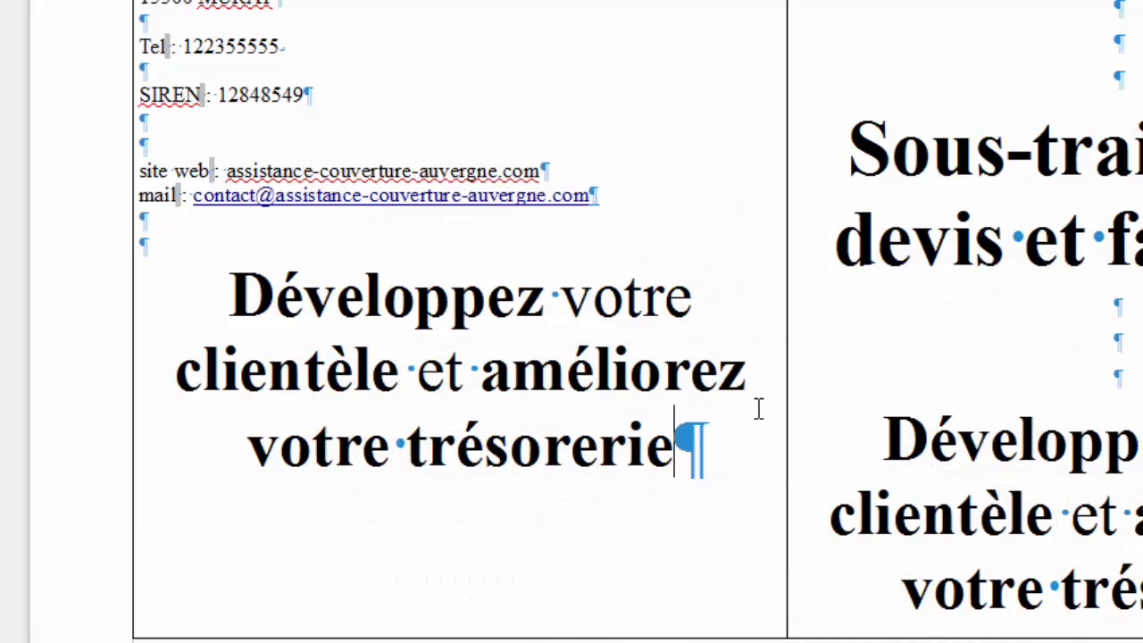
Replace the pasted heading with 'Envoyez rapidement des devis de qualité à vos prospects pour signer davantage de marchés.'.
left_click_drag(697, 438, 234, 299)
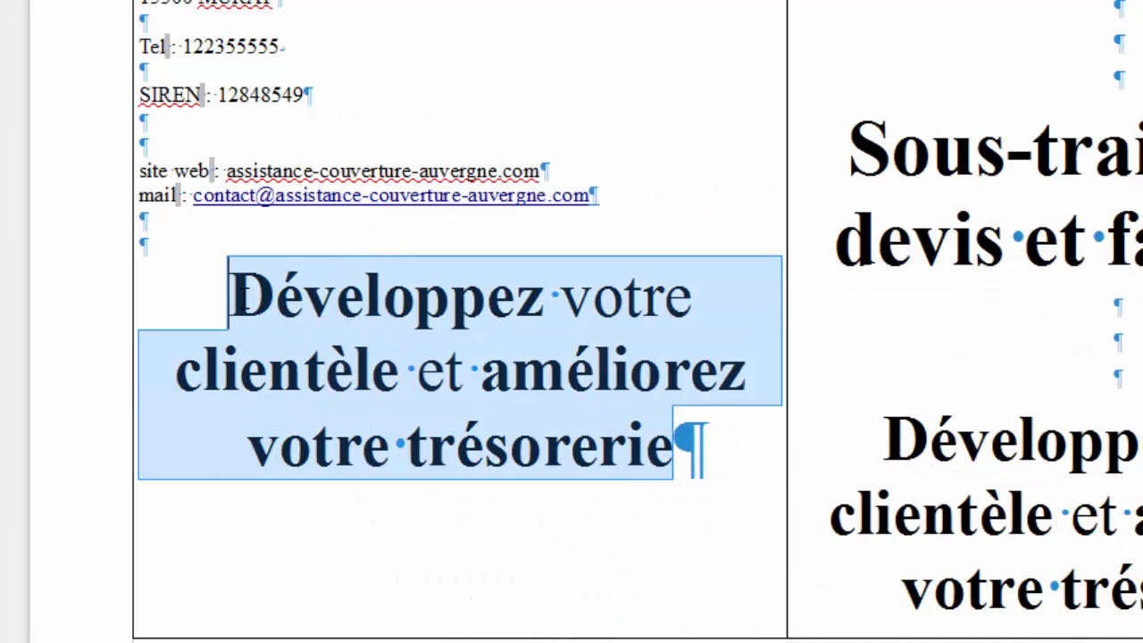
type("Envoyez v")
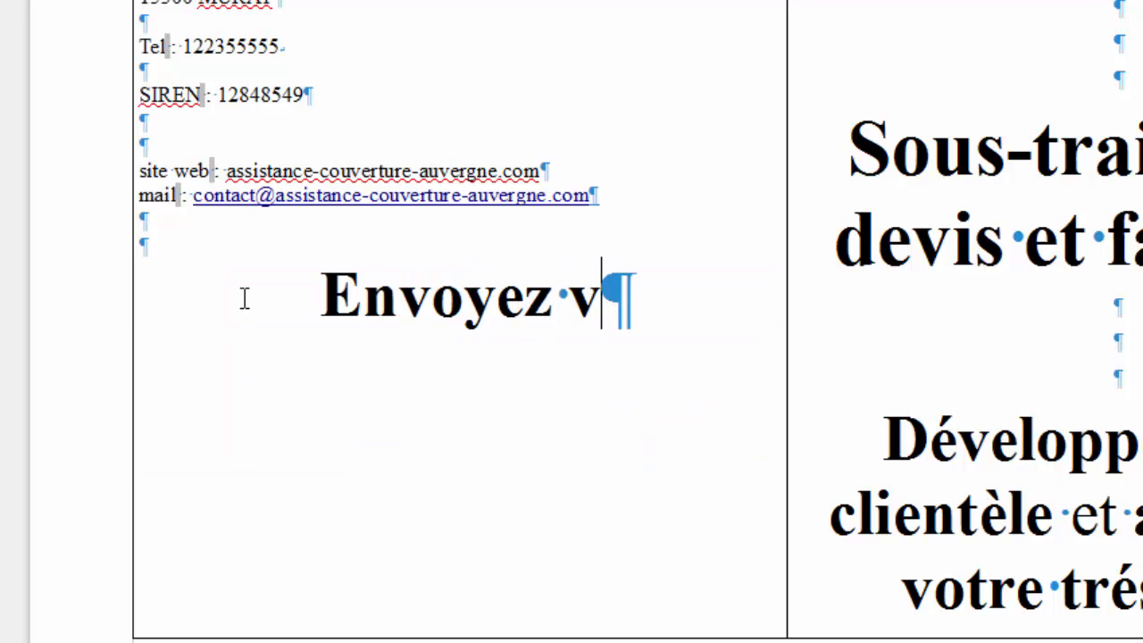
key("BackSpace")
type("rapiderme")
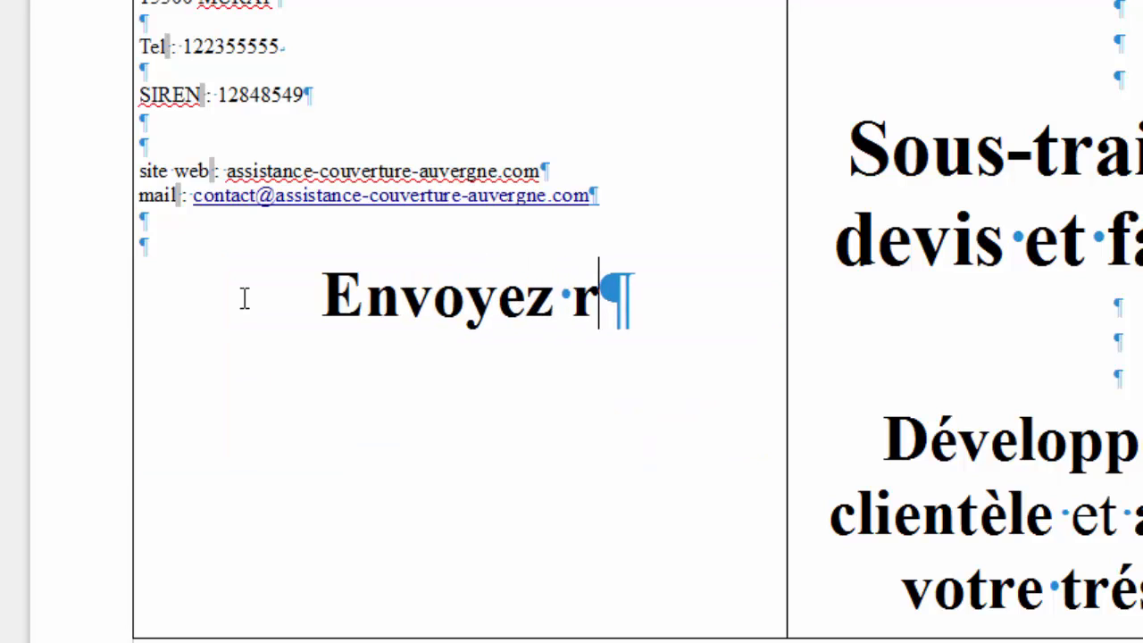
key("BackSpace")
key("BackSpace")
key("BackSpace")
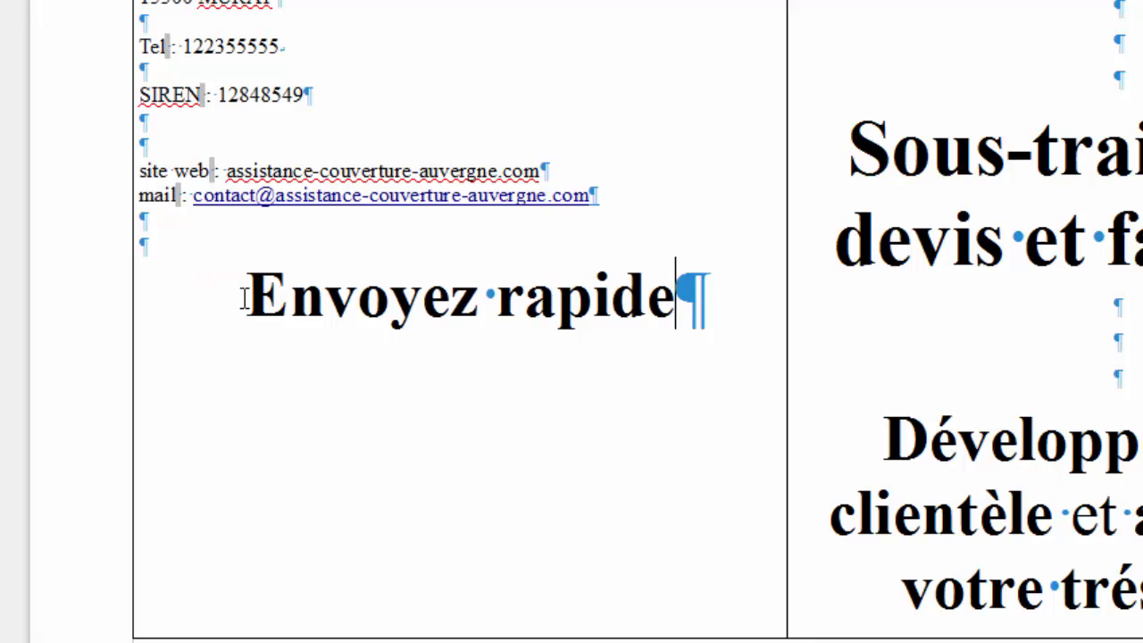
type("ment des devis ")
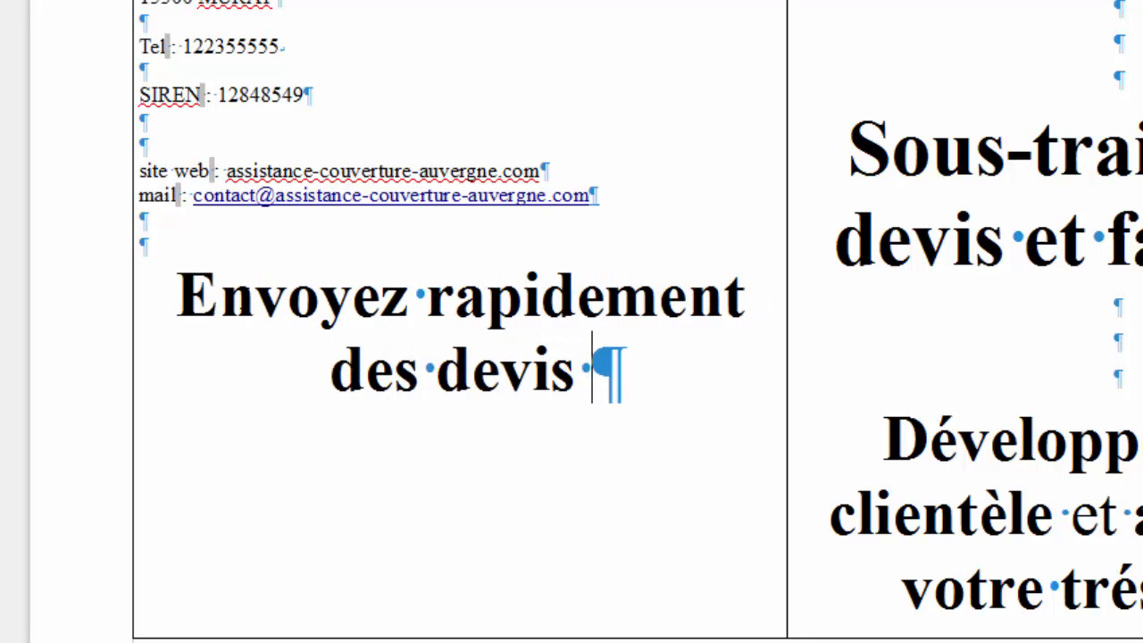
type("de qualité à vot")
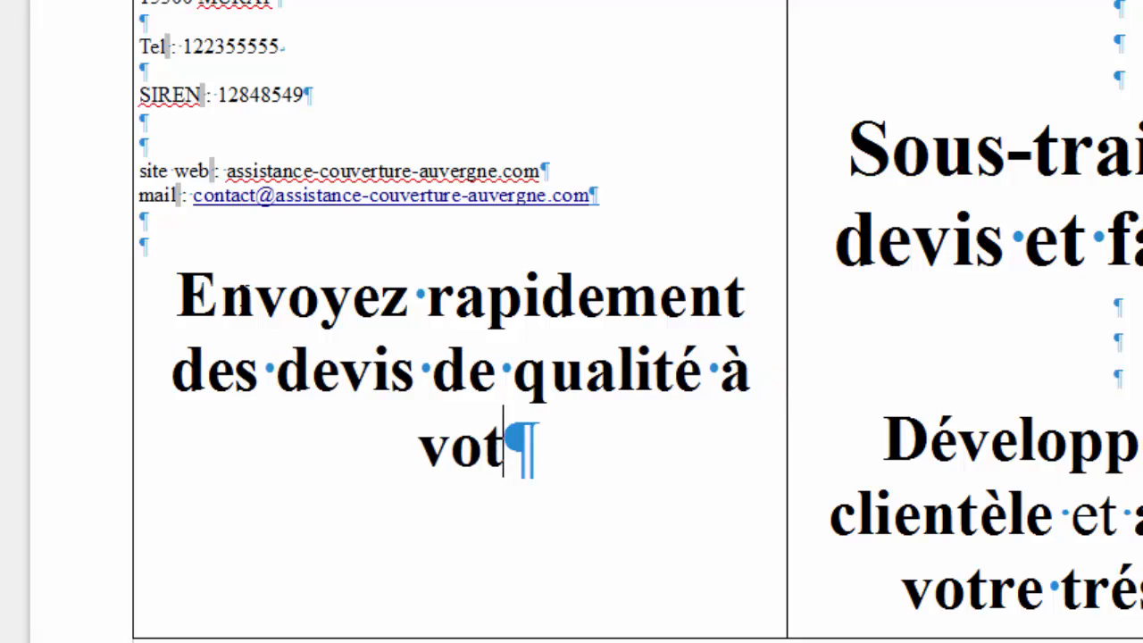
key("BackSpace")
type("s p")
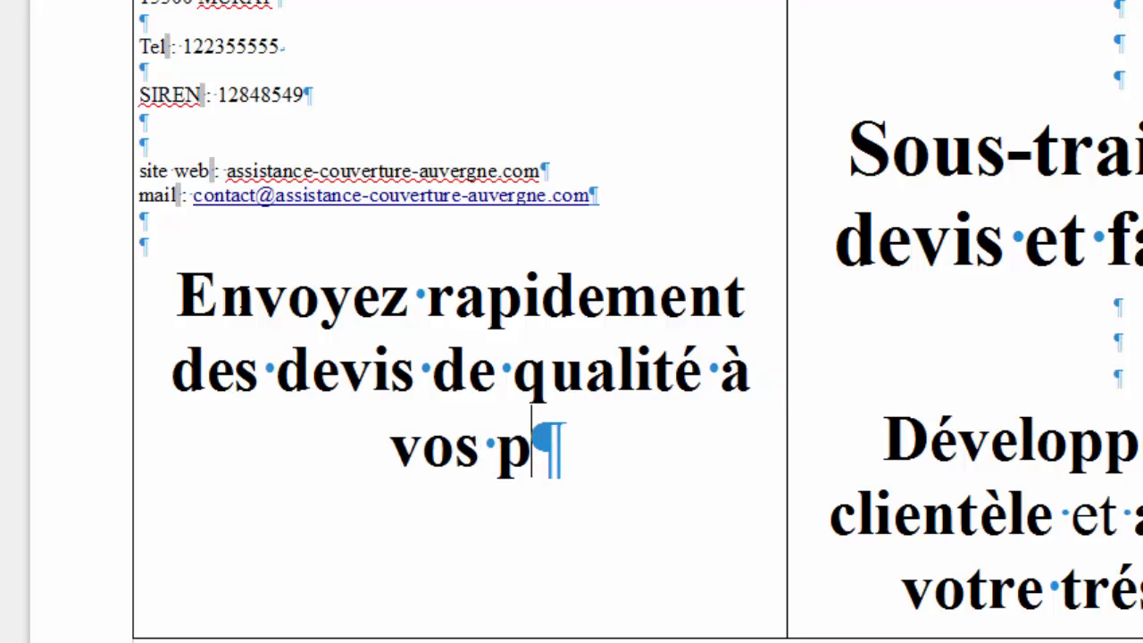
type("rospects ")
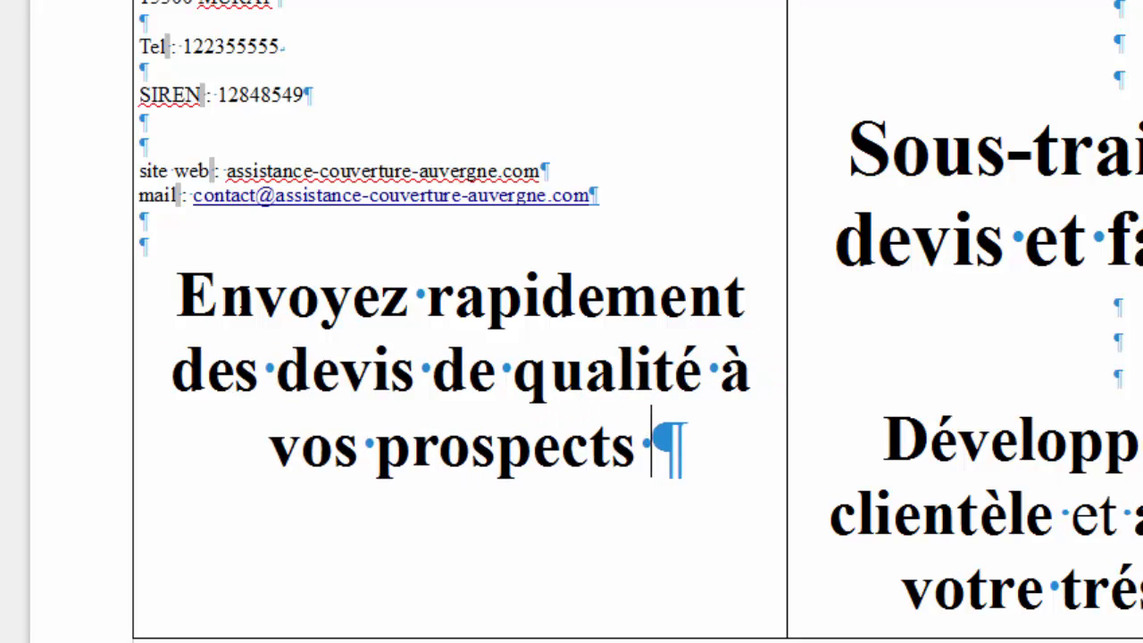
type("pour signer dav")
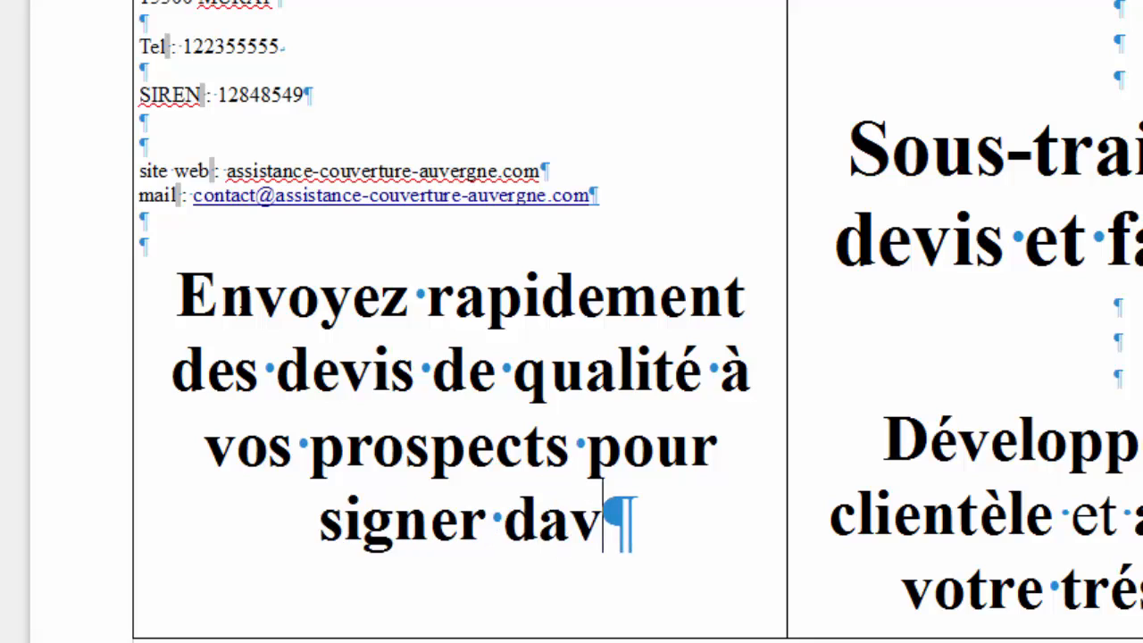
type("antage de m")
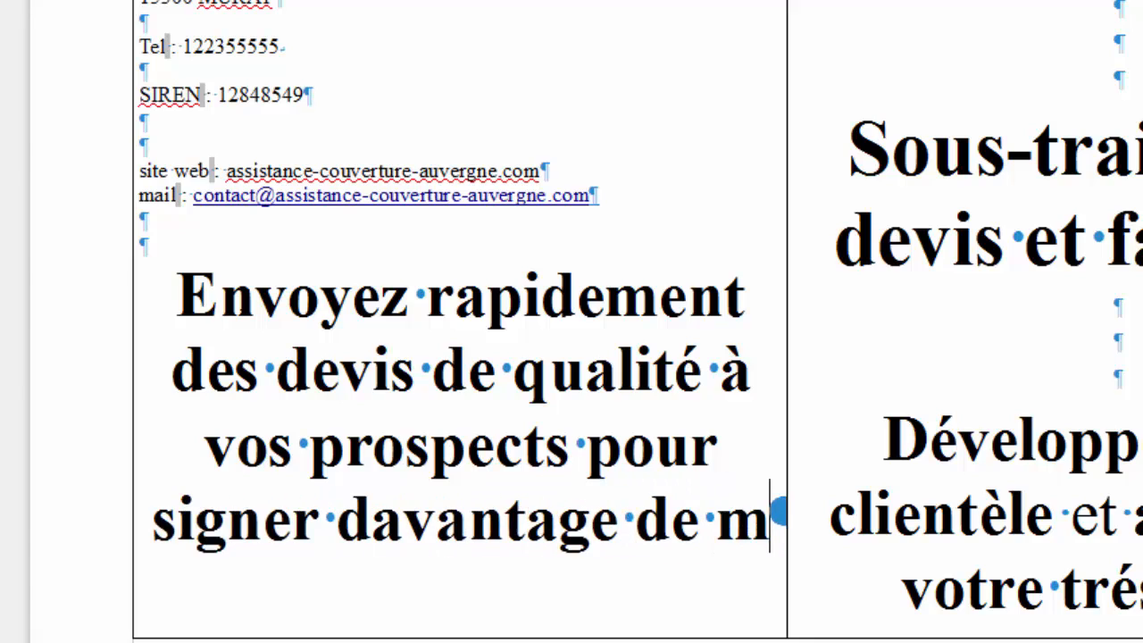
type("archés")
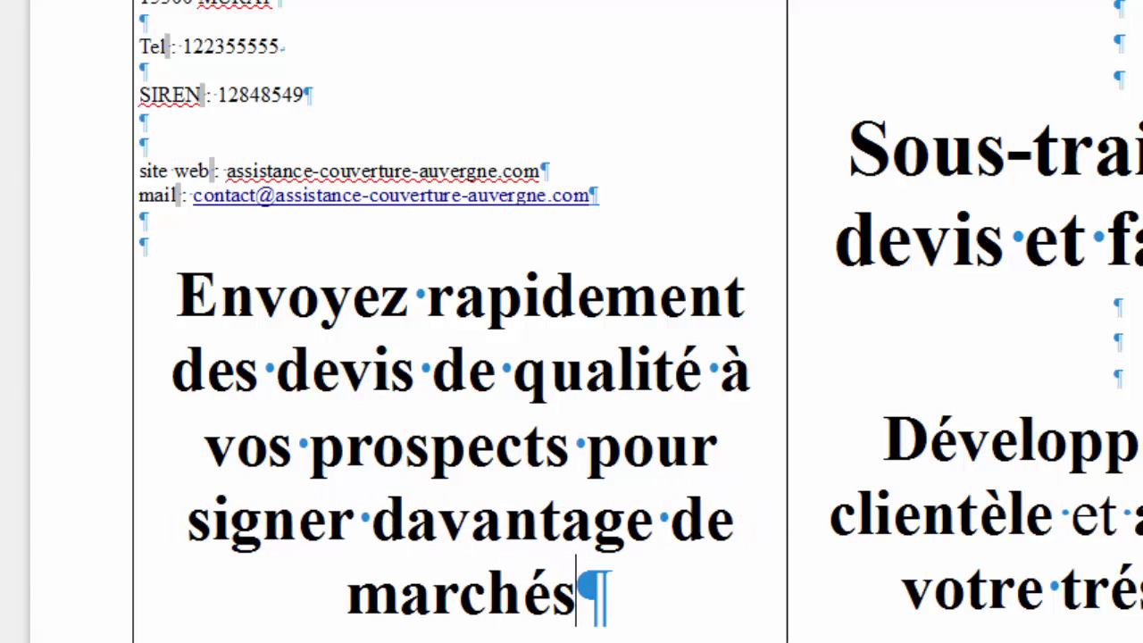
type(".")
Drop the slogan's final period and reduce its font size.
key("BackSpace")
left_click_drag(576, 593, 177, 297)
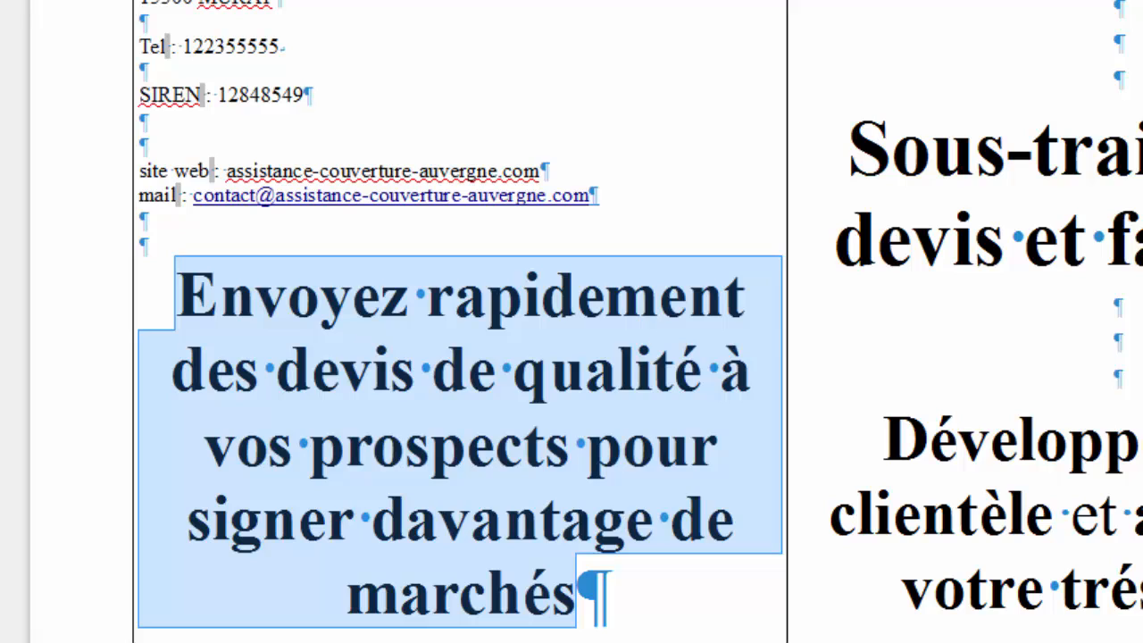
left_click(487, 145)
Add empty lines below the mail line to push the slogan further down.
left_click(298, 224)
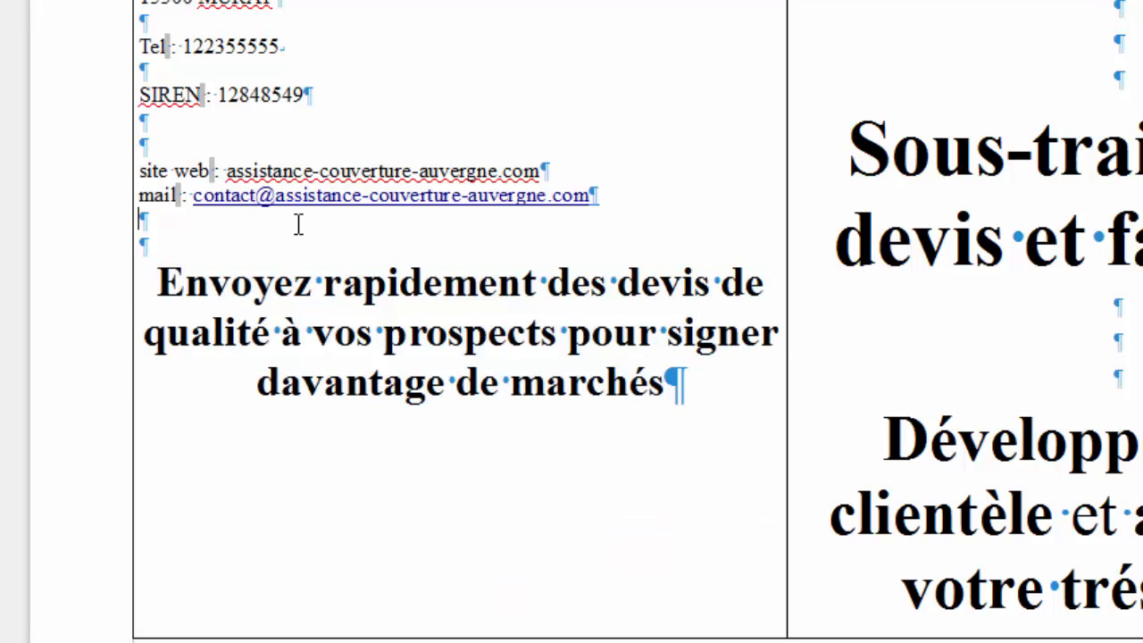
key("Return")
key("Return")
key("Return")
key("Return")
key("Return")
key("Return")
key("Up")
key("Up")
key("Up")
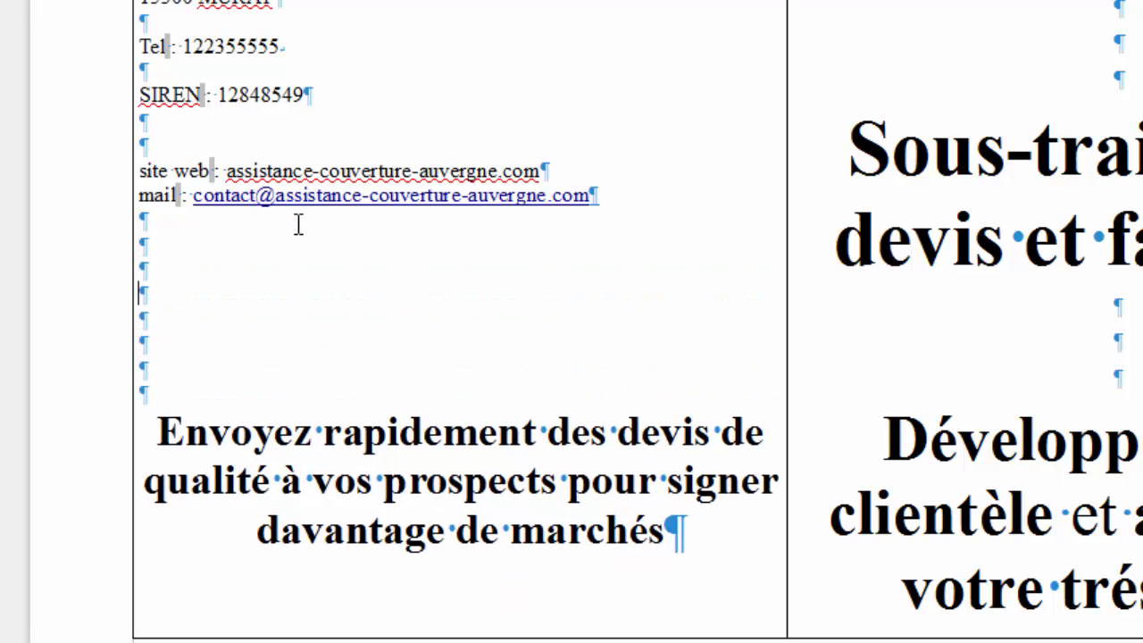
key("Up")
key("Up")
key("Up")
key("Up")
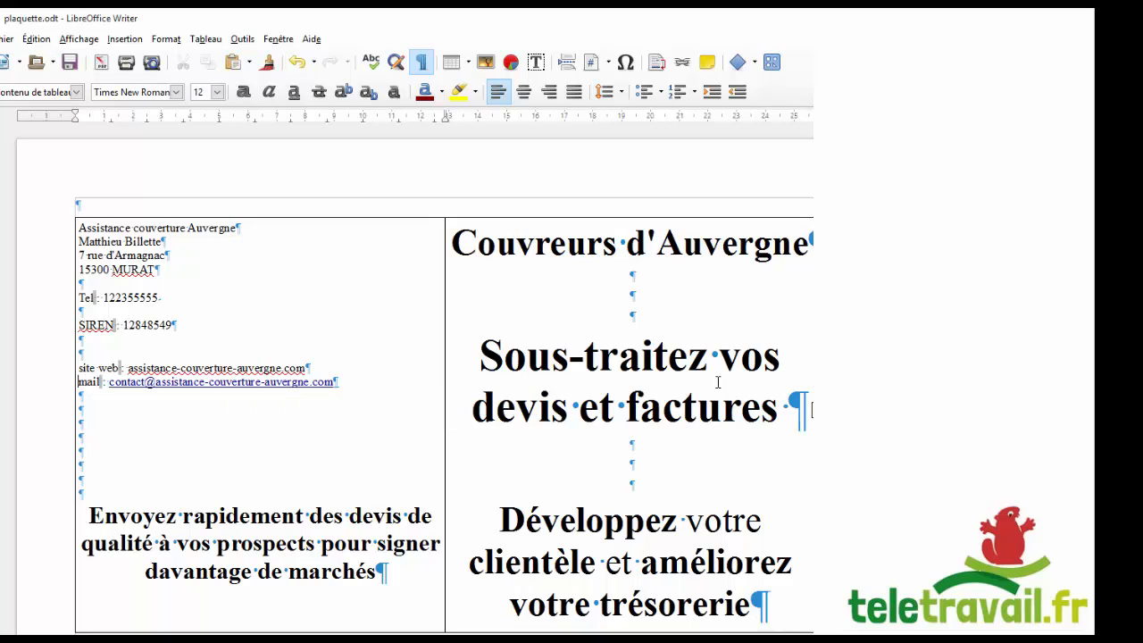
left_click(639, 468)
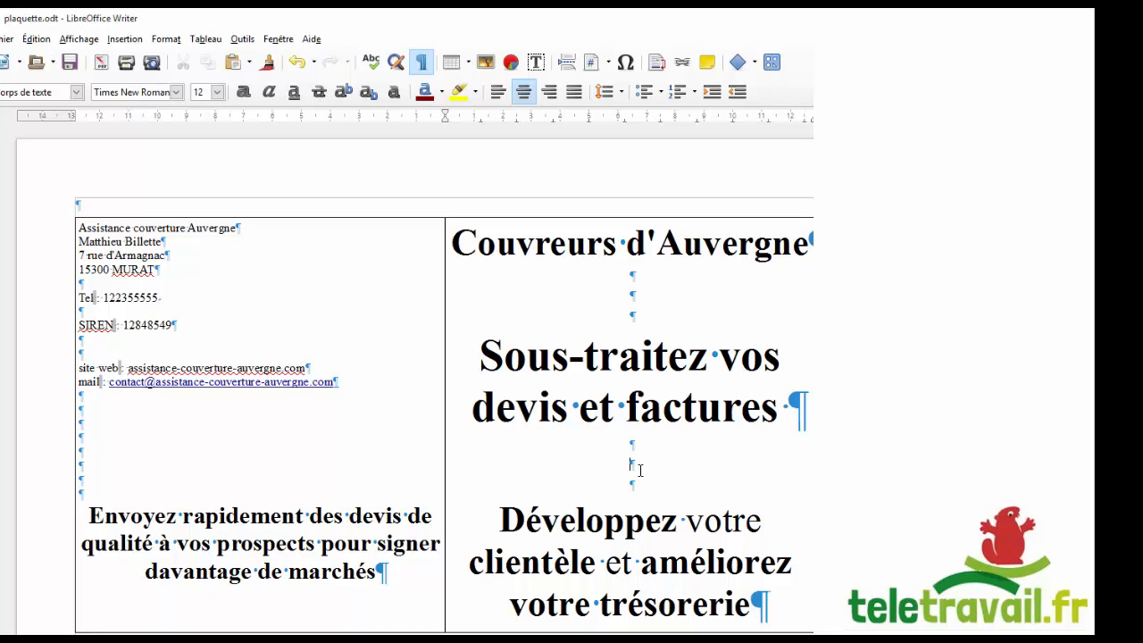
scroll(658, 438, "down", 3)
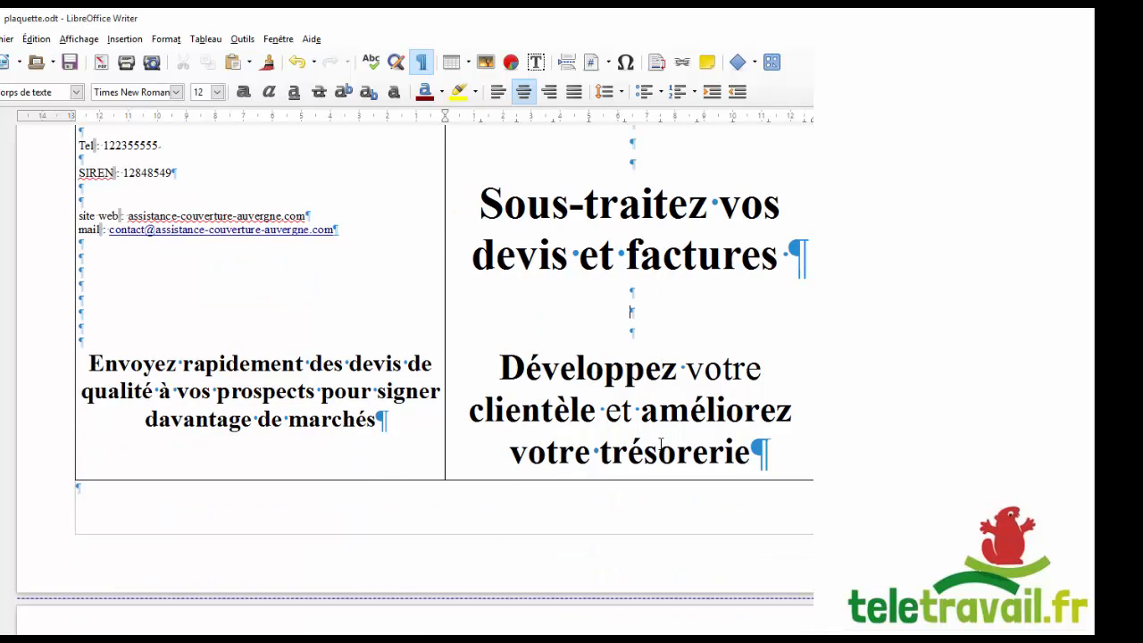
scroll(650, 391, "up", 2)
scroll(625, 456, "down", 5)
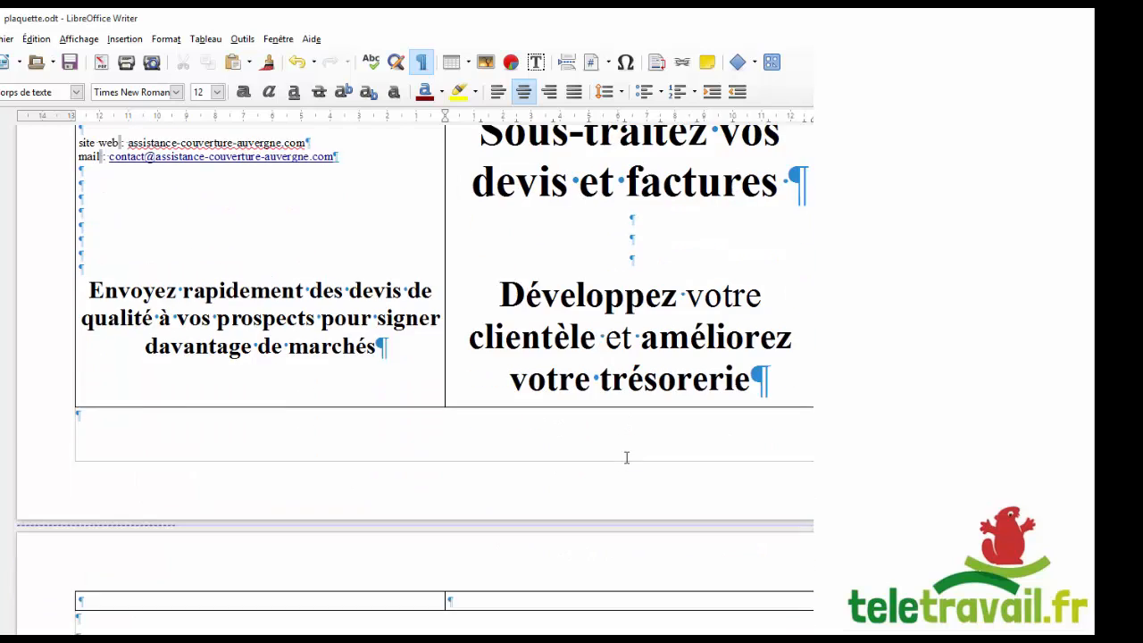
scroll(599, 408, "up", 6)
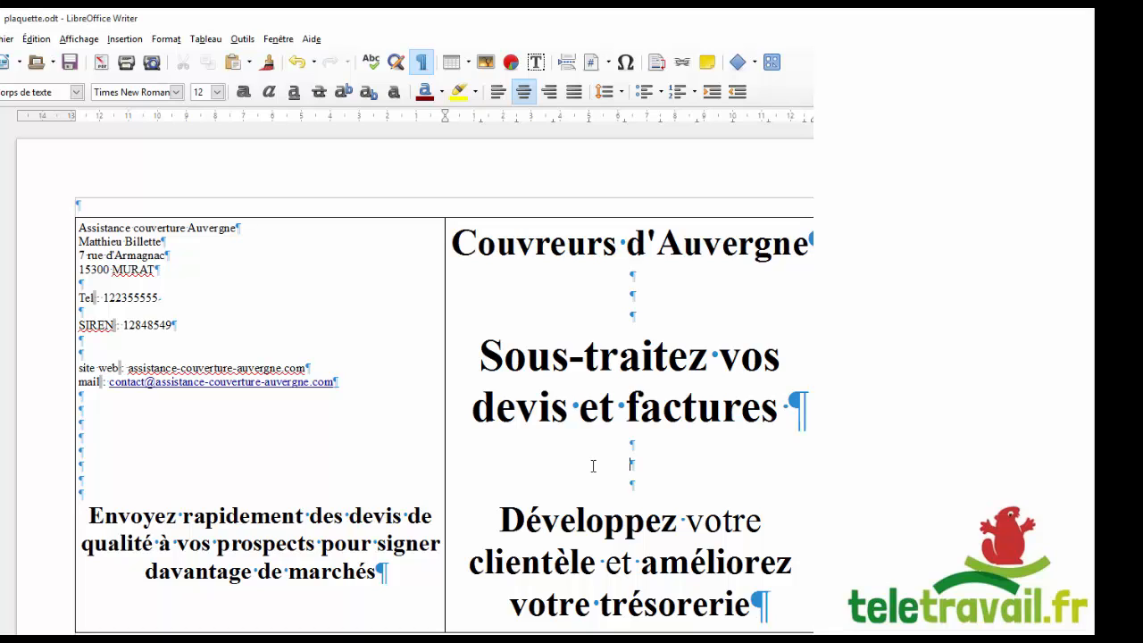
scroll(593, 465, "down", 2)
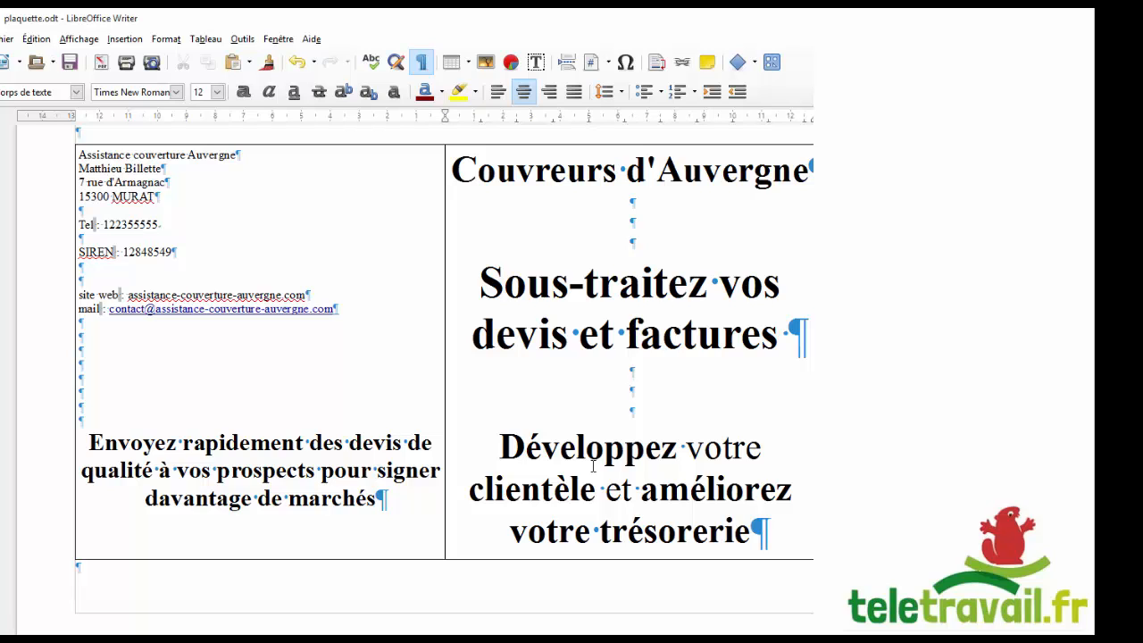
Go to page 2's table, then find the Mes atouts section in the marketing plan.
scroll(593, 465, "down", 10)
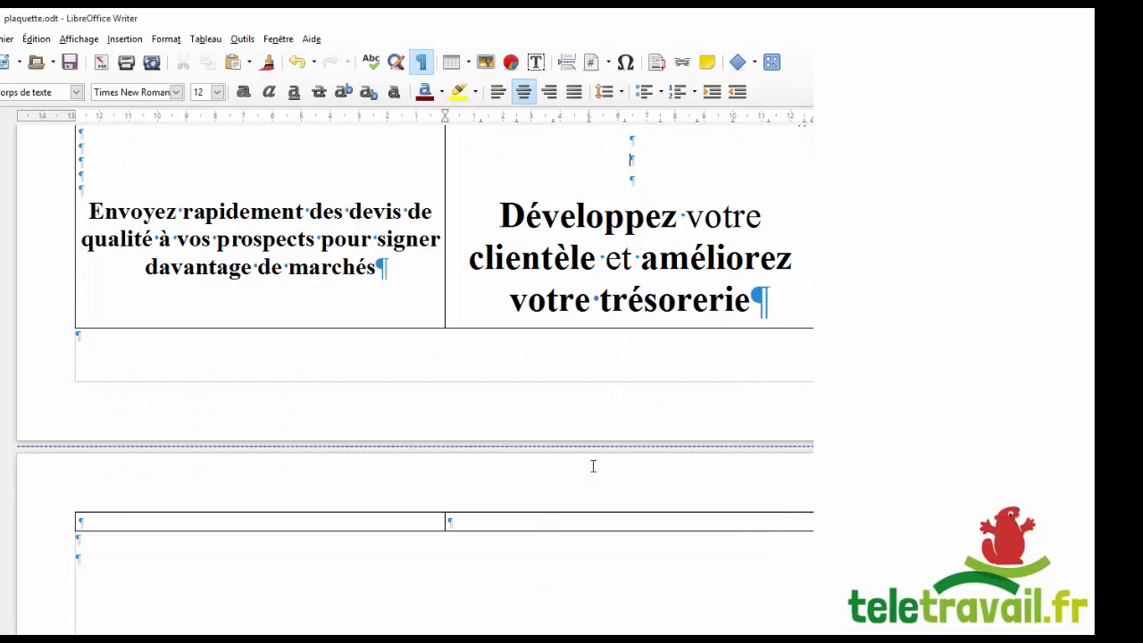
scroll(593, 466, "down", 4)
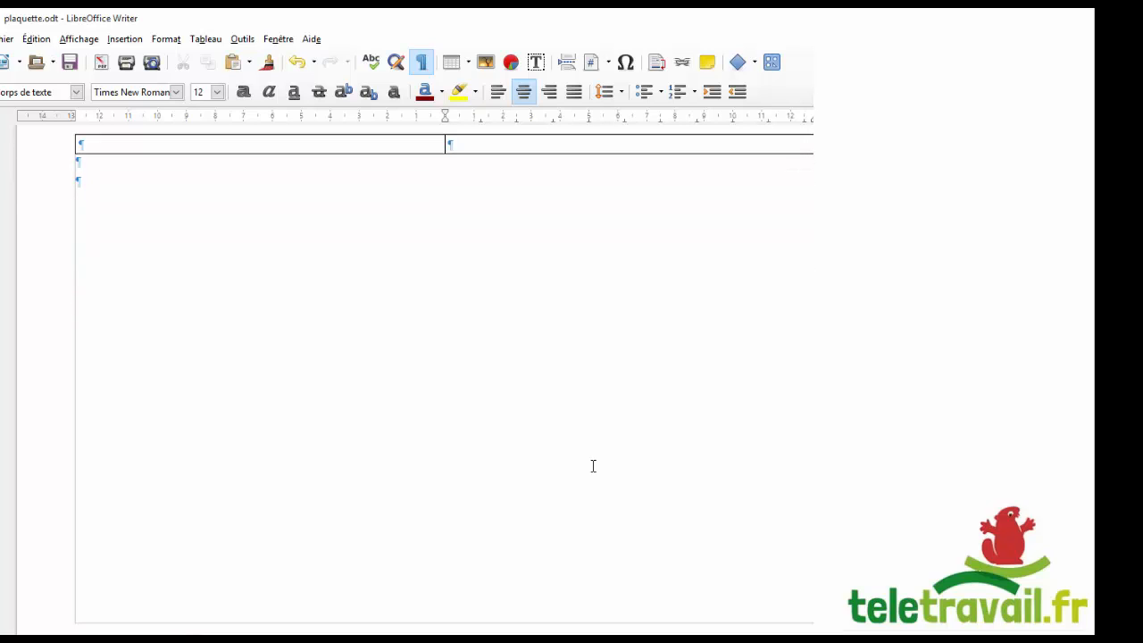
left_click(134, 144)
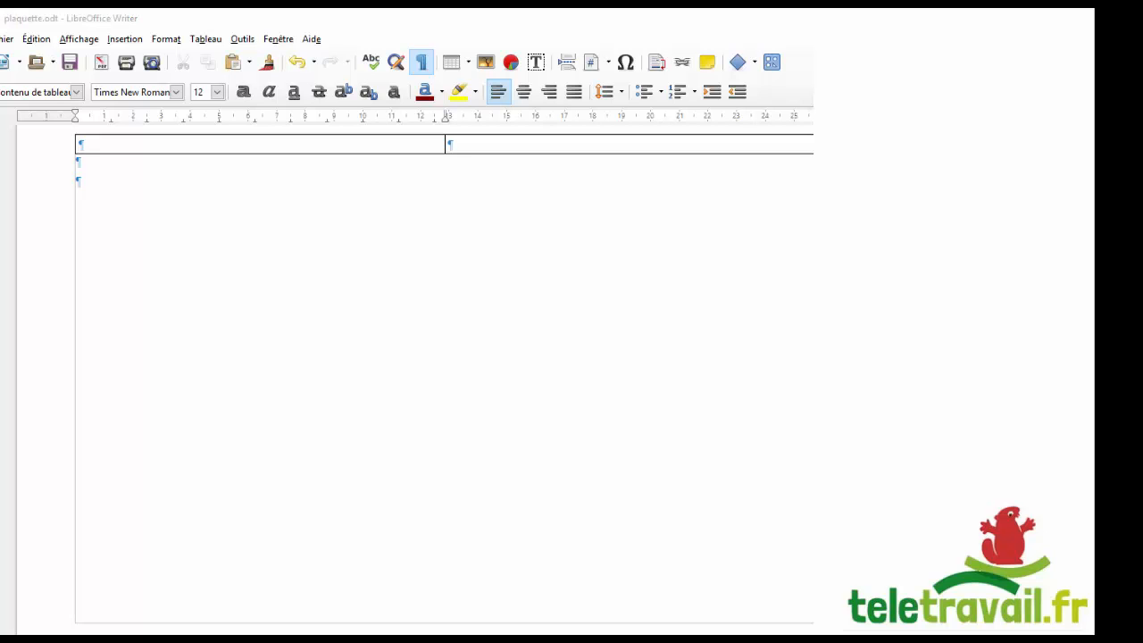
key("alt+Tab")
scroll(555, 509, "up", 1)
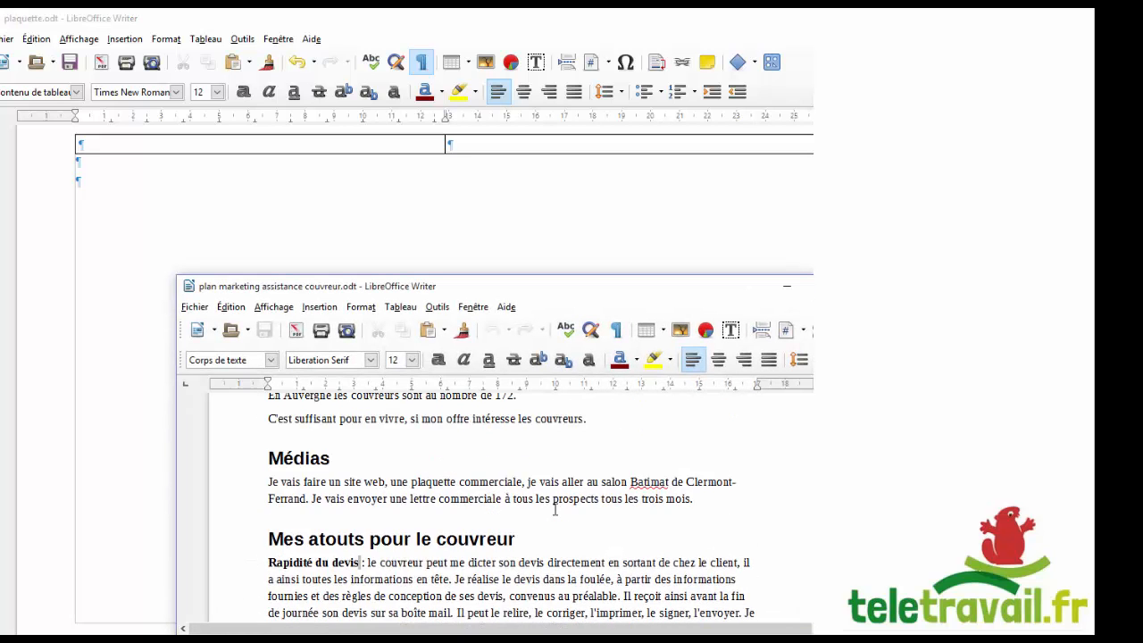
scroll(554, 509, "up", 10)
scroll(554, 509, "down", 3)
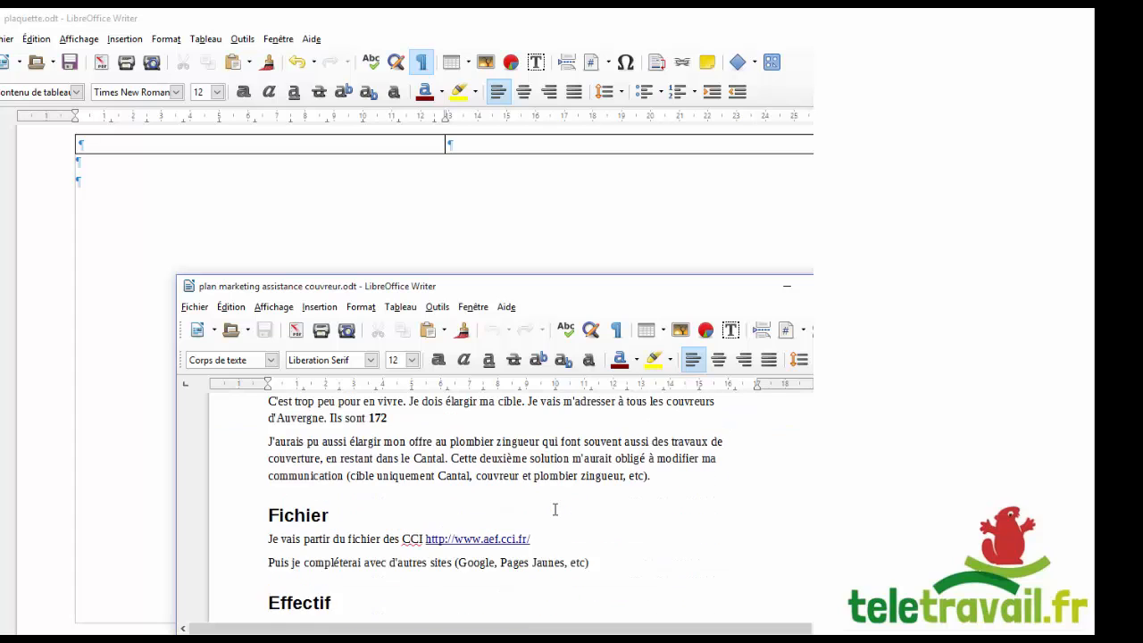
scroll(554, 509, "down", 12)
scroll(547, 502, "up", 1)
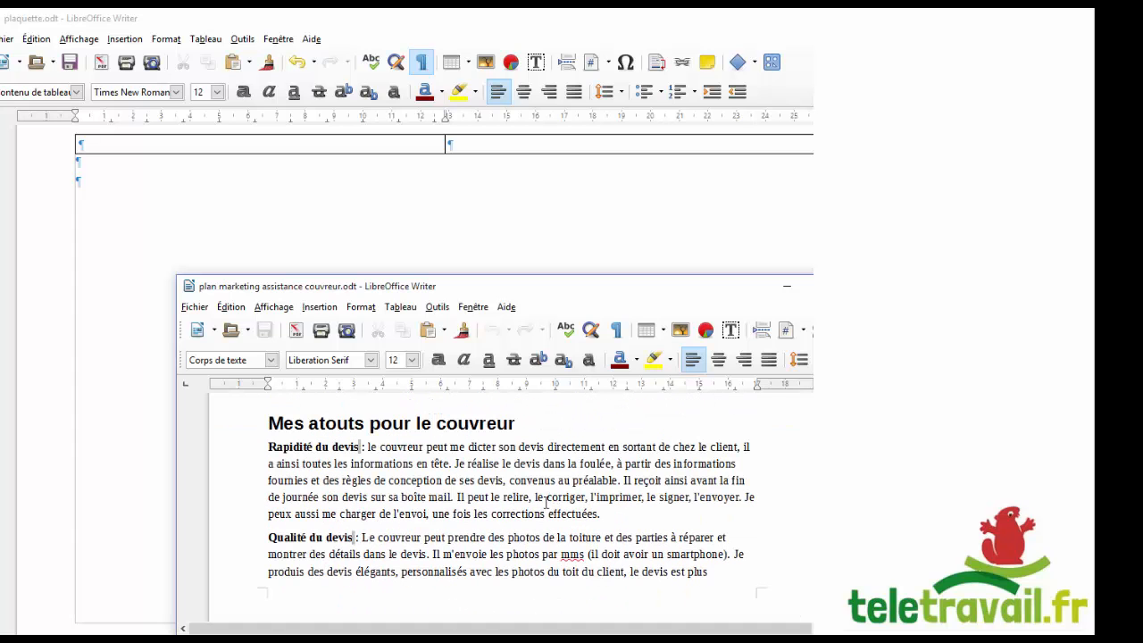
Copy 'Mes atouts pour le couvreur' through 'réduit ses agios.' and return to page 2's right cell.
left_click(267, 446)
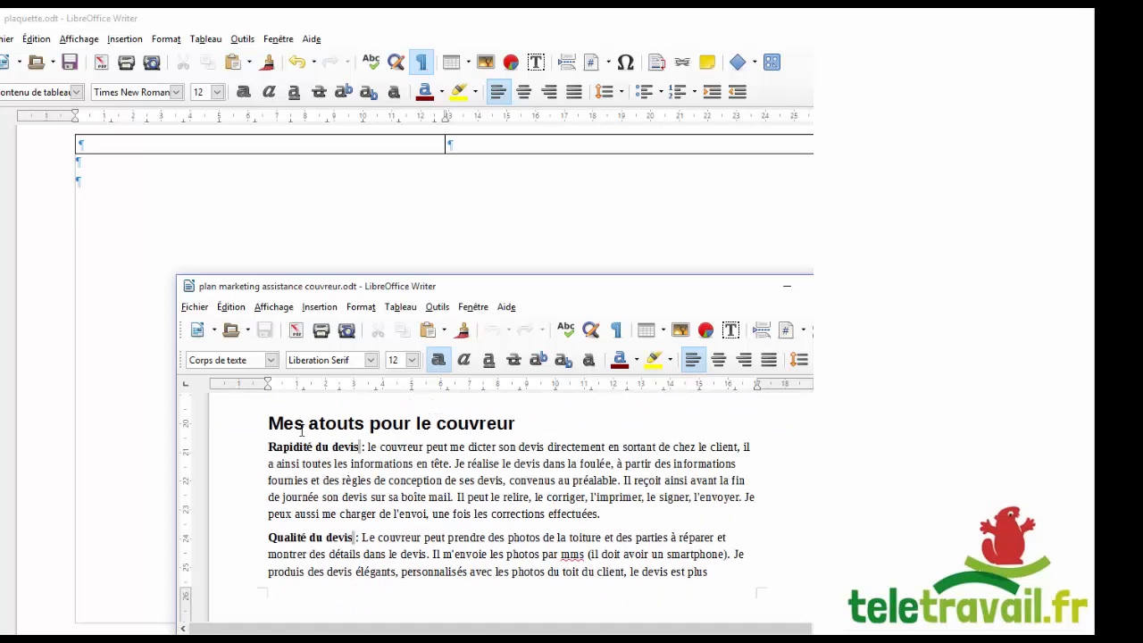
key("Up")
scroll(393, 450, "down", 5)
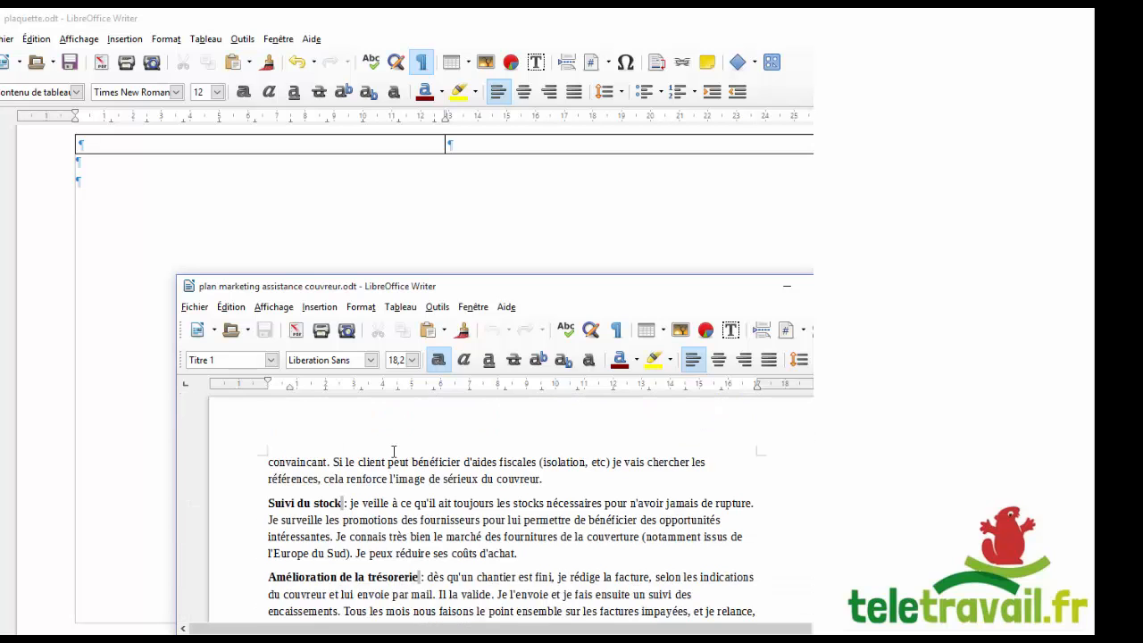
scroll(393, 451, "down", 3)
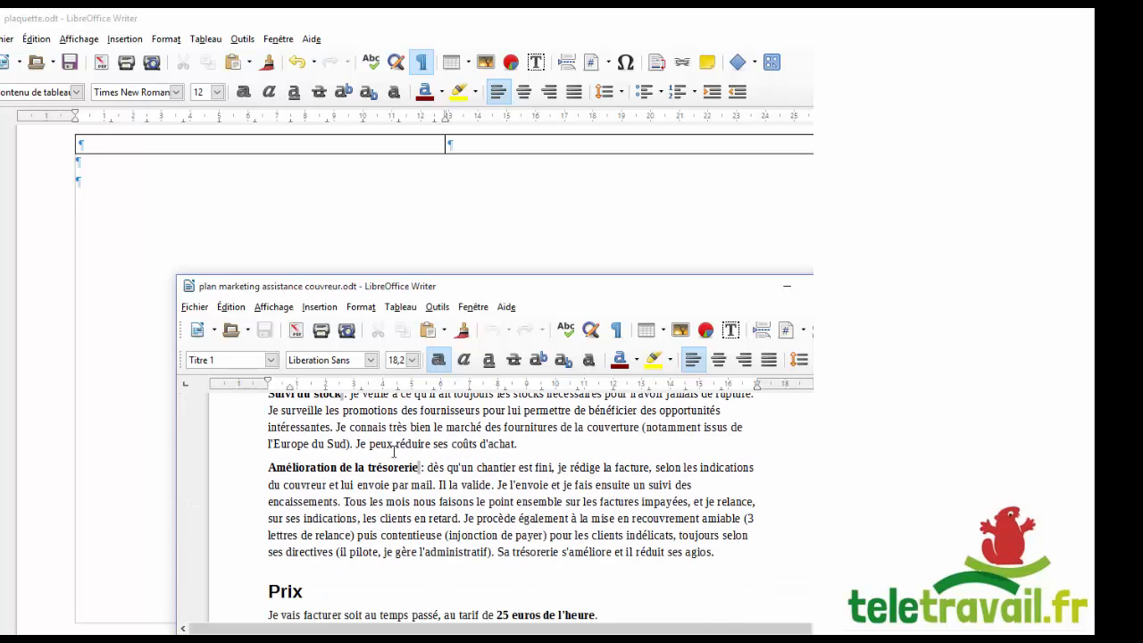
left_click(722, 548, "shift")
right_click(568, 486)
left_click(593, 515)
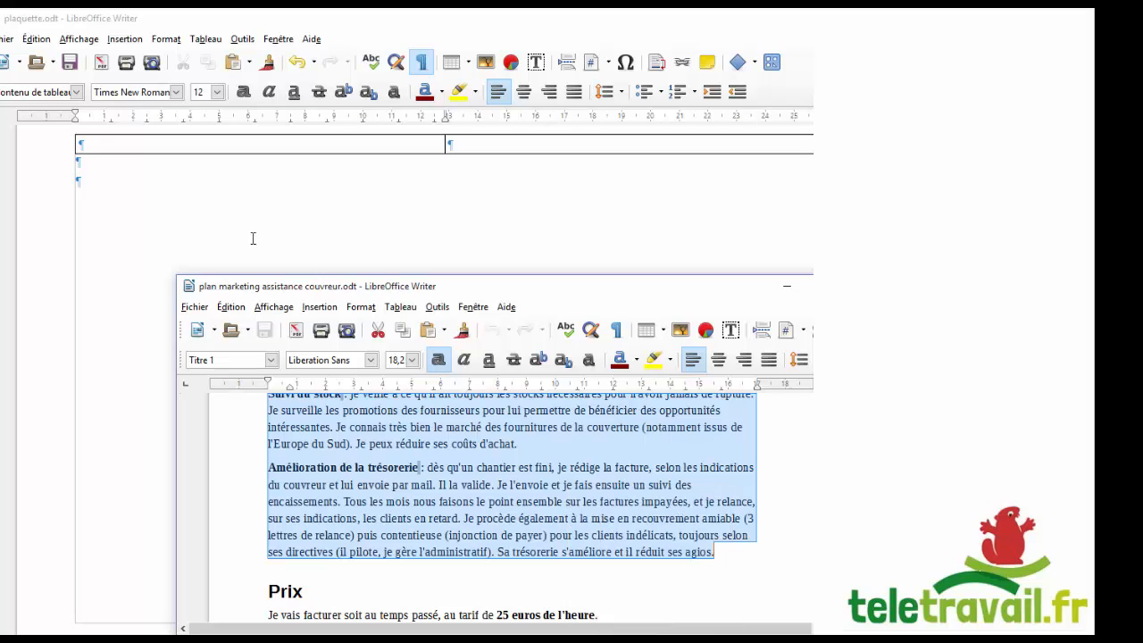
left_click(238, 143)
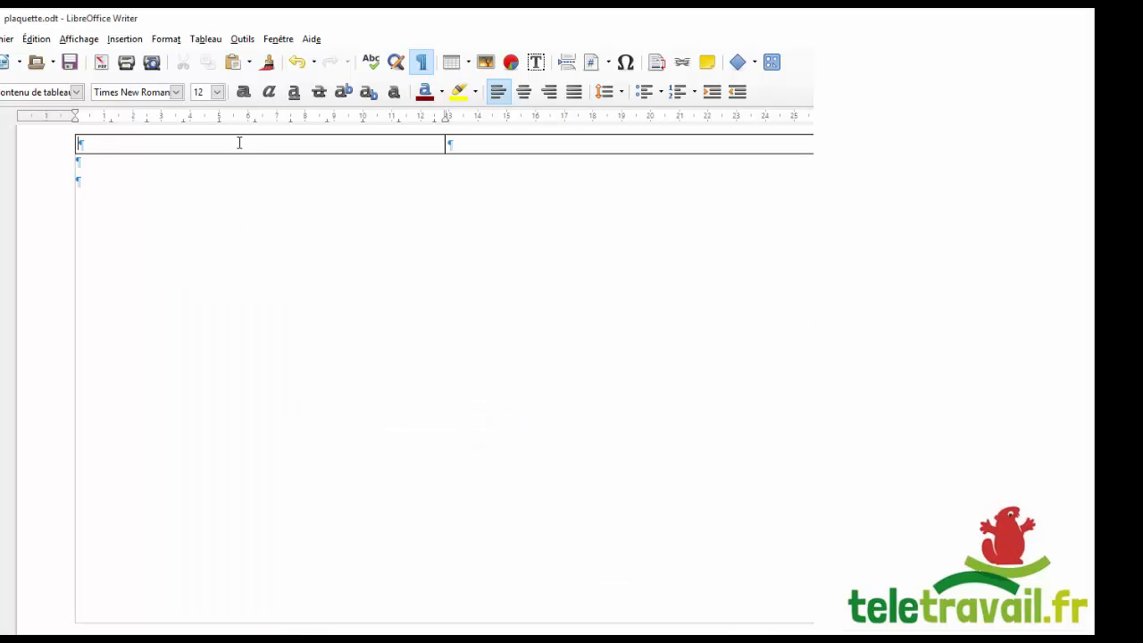
left_click(596, 136)
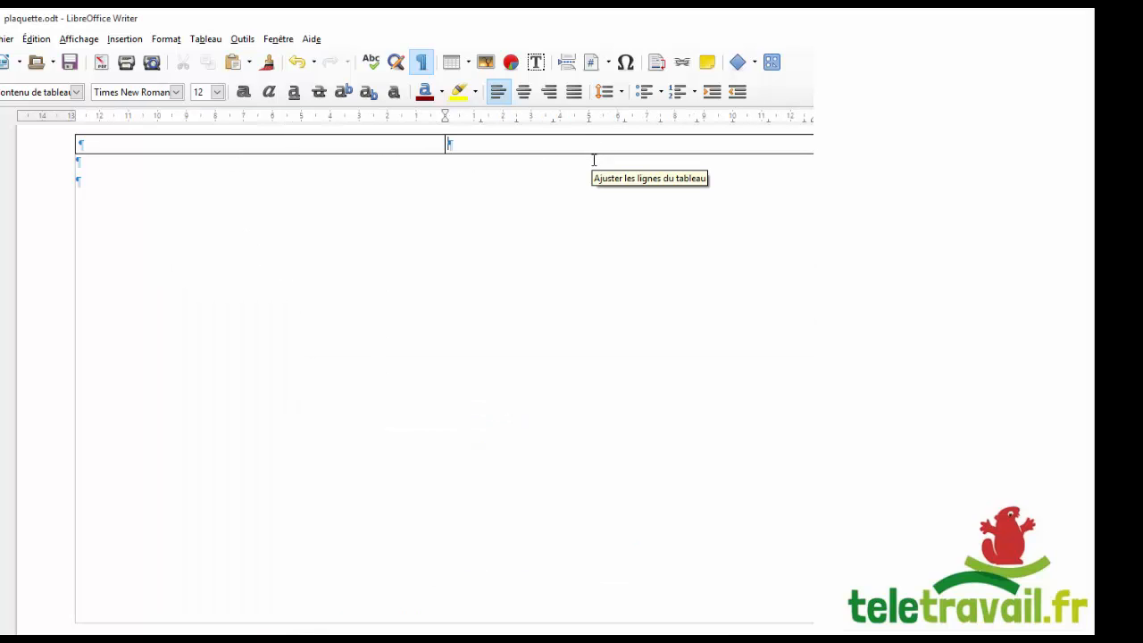
Paste the advantages section and start reworking its heading to 'Vos atouts'.
key("ctrl+v")
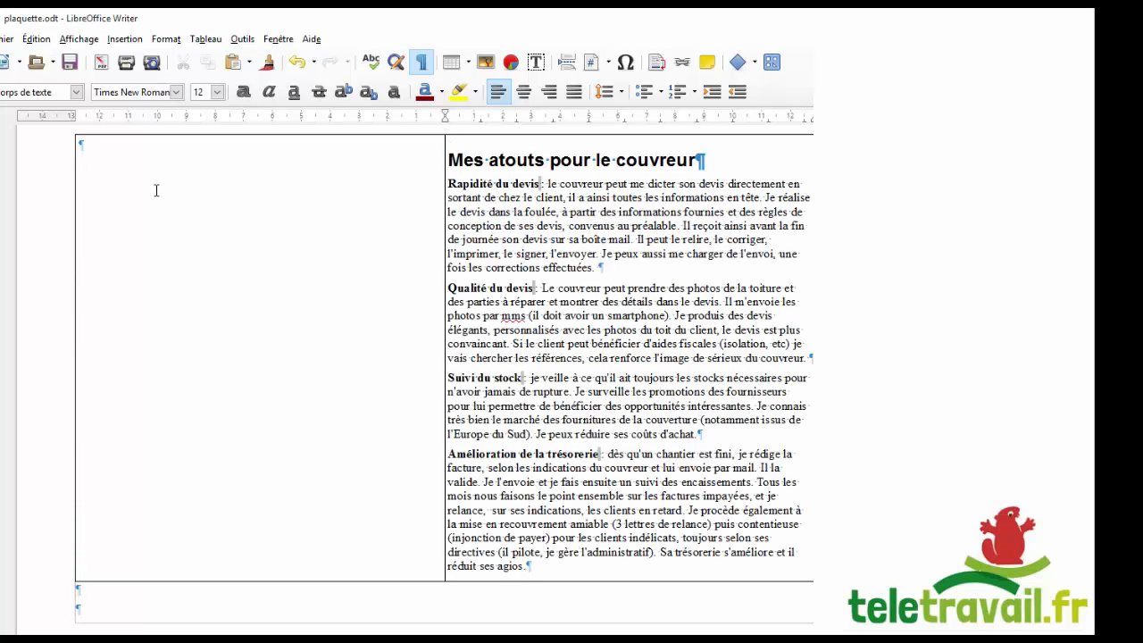
left_click(482, 157)
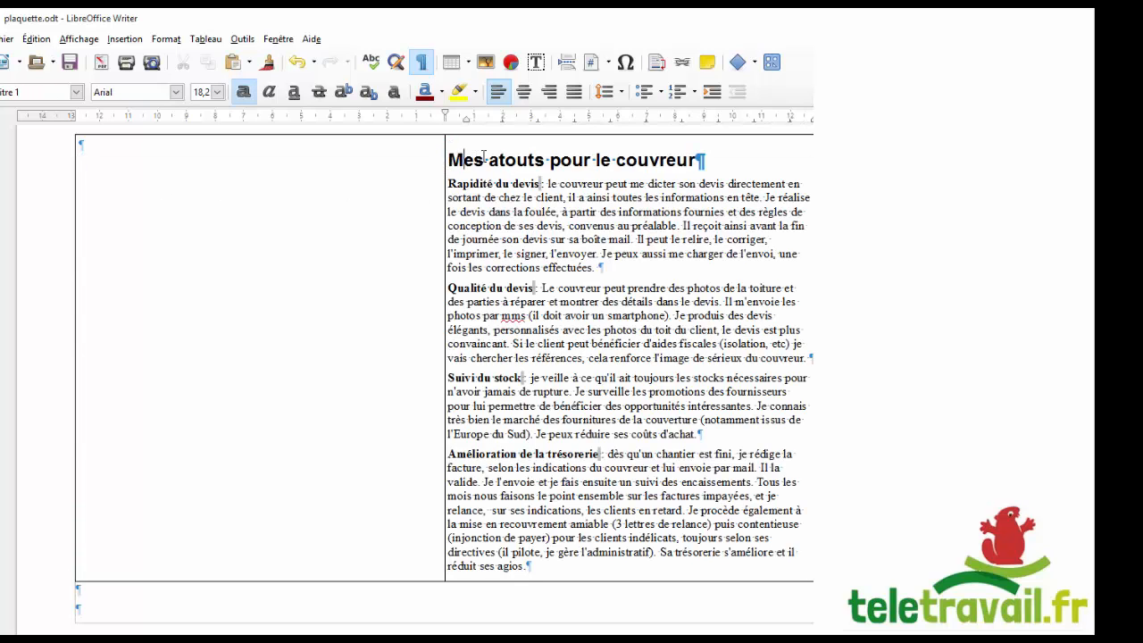
key("Home")
key("shift+Right")
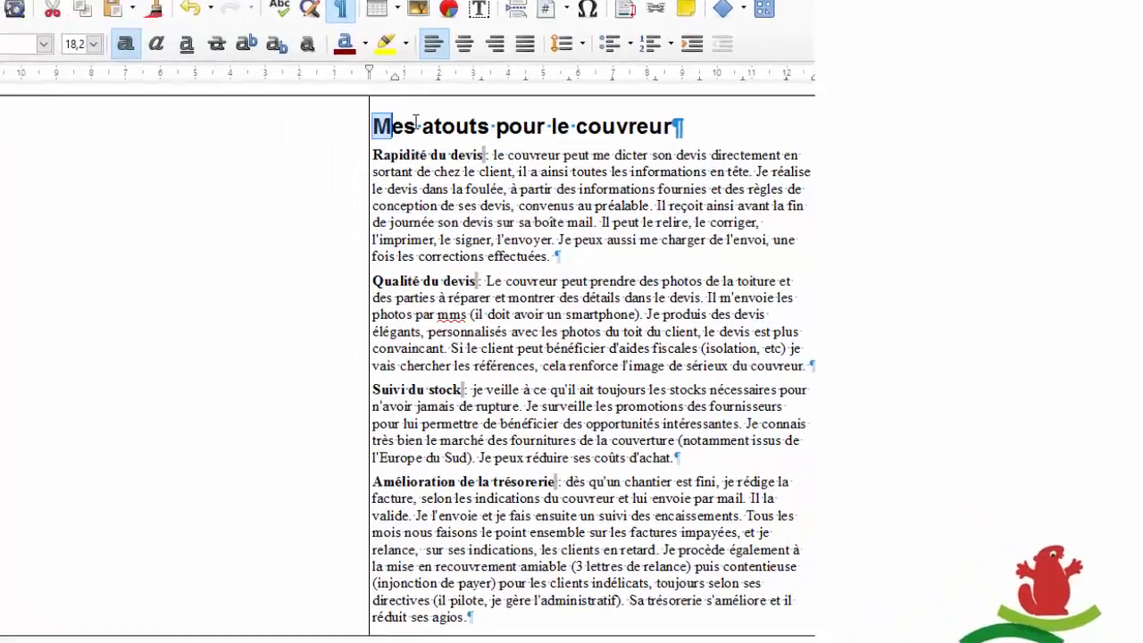
type("V")
key("shift+Right")
type("o")
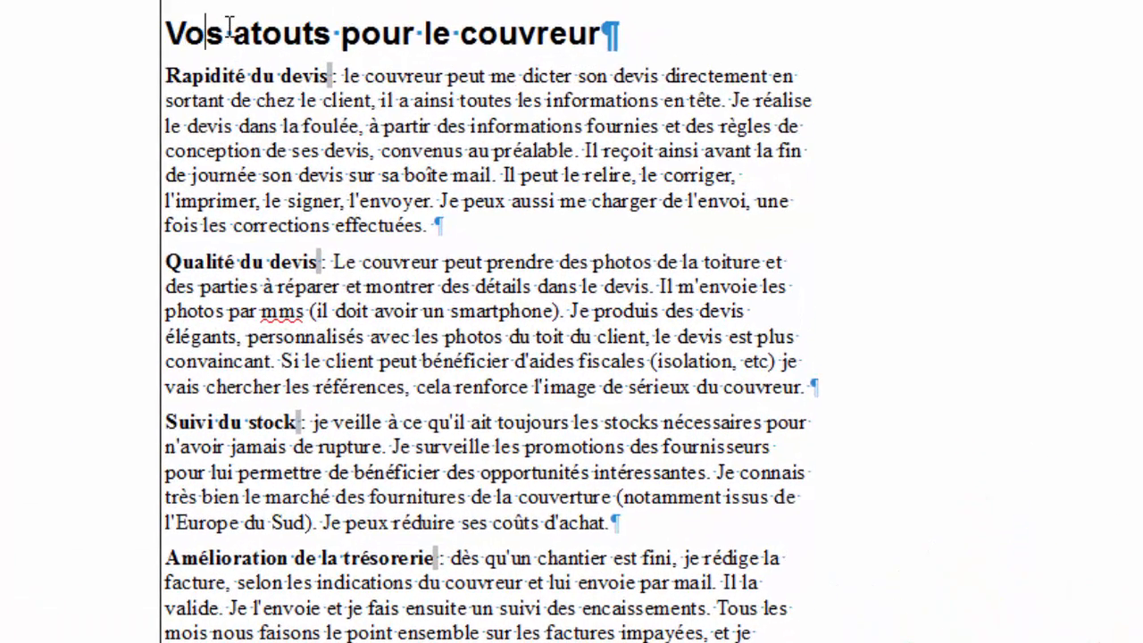
key("End")
key("BackSpace")
key("BackSpace")
key("BackSpace")
key("BackSpace")
key("BackSpace")
key("BackSpace")
key("BackSpace")
key("BackSpace")
key("BackSpace")
key("BackSpace")
key("BackSpace")
key("BackSpace")
key("BackSpace")
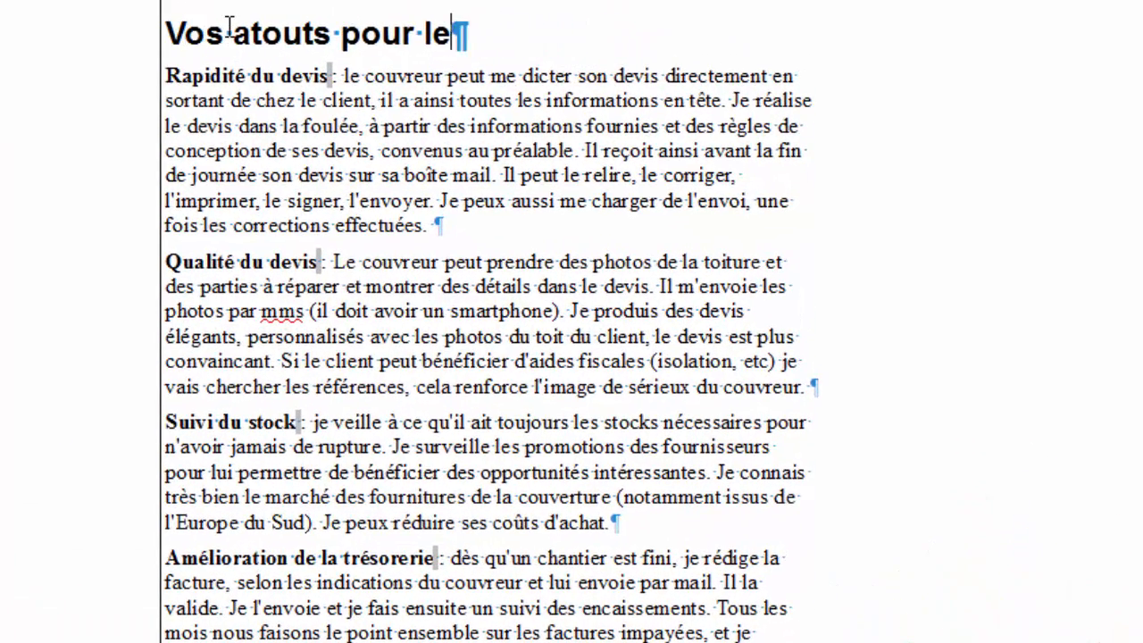
key("BackSpace")
key("BackSpace")
key("BackSpace")
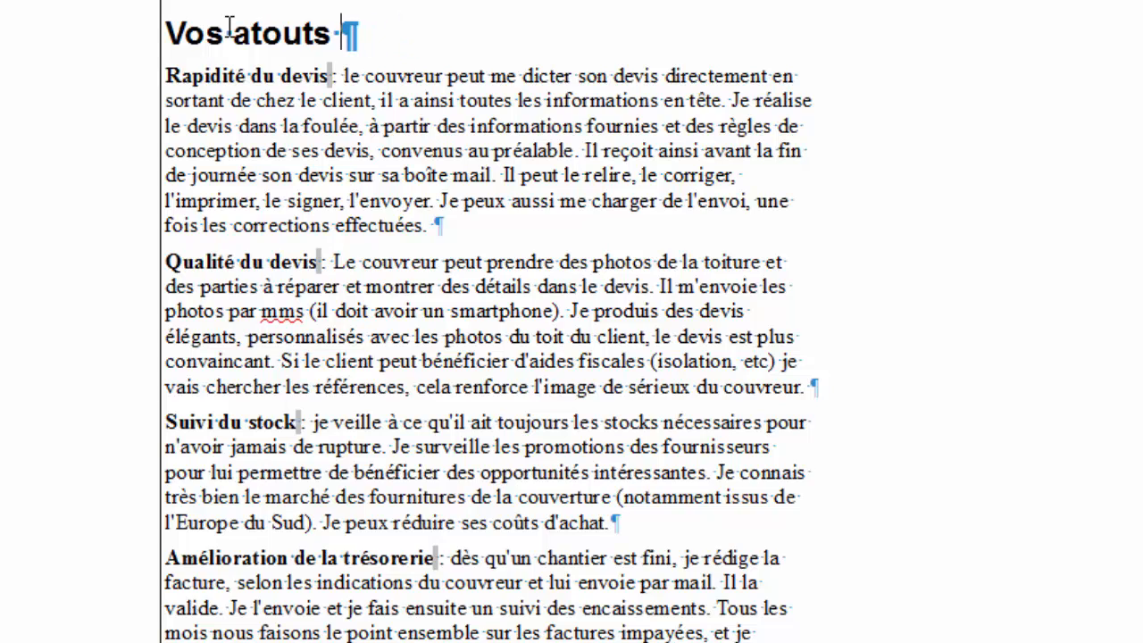
Retype the heading as 'Vous allez bénéficier :'.
key("shift+Home")
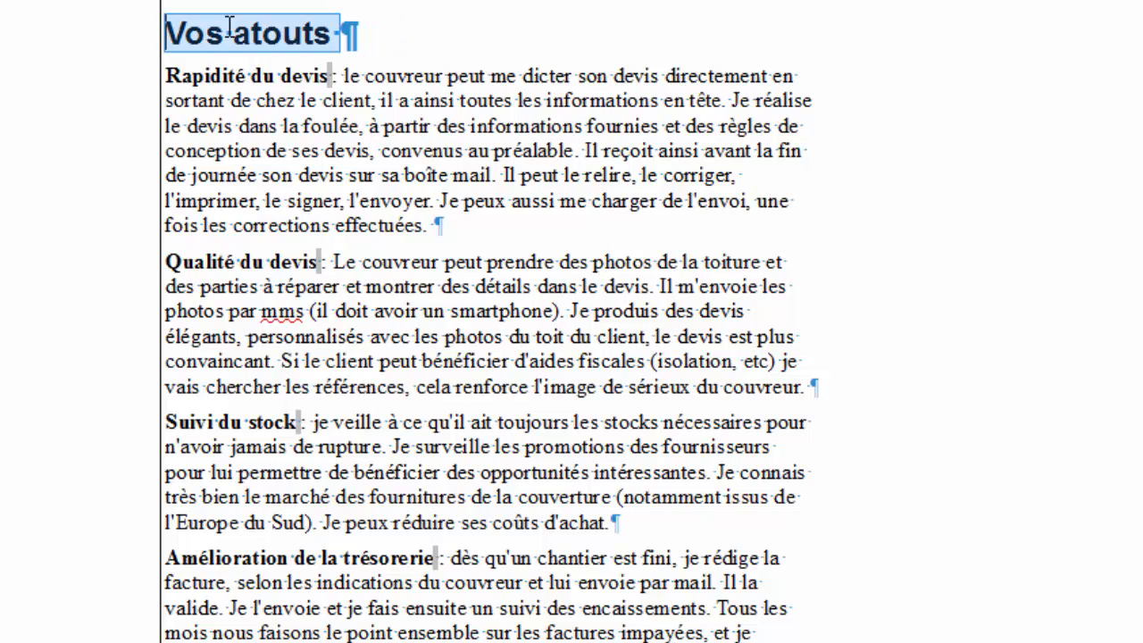
type("Vous allez én")
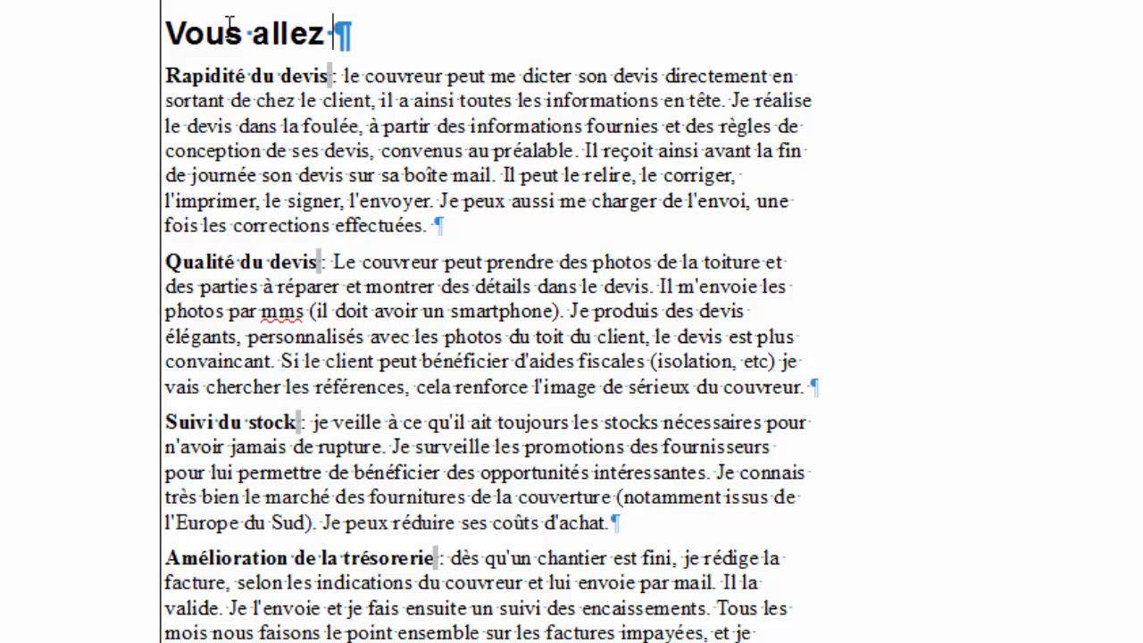
key("BackSpace")
key("BackSpace")
type("bénéicie")
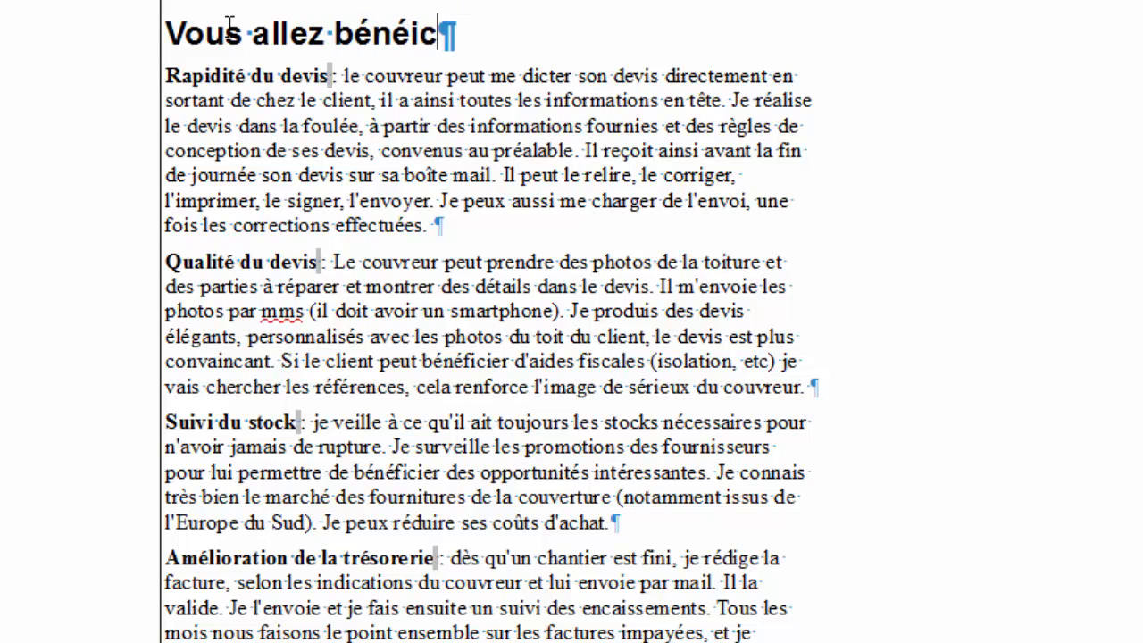
key("BackSpace")
key("BackSpace")
key("BackSpace")
key("BackSpace")
type("ficier :")
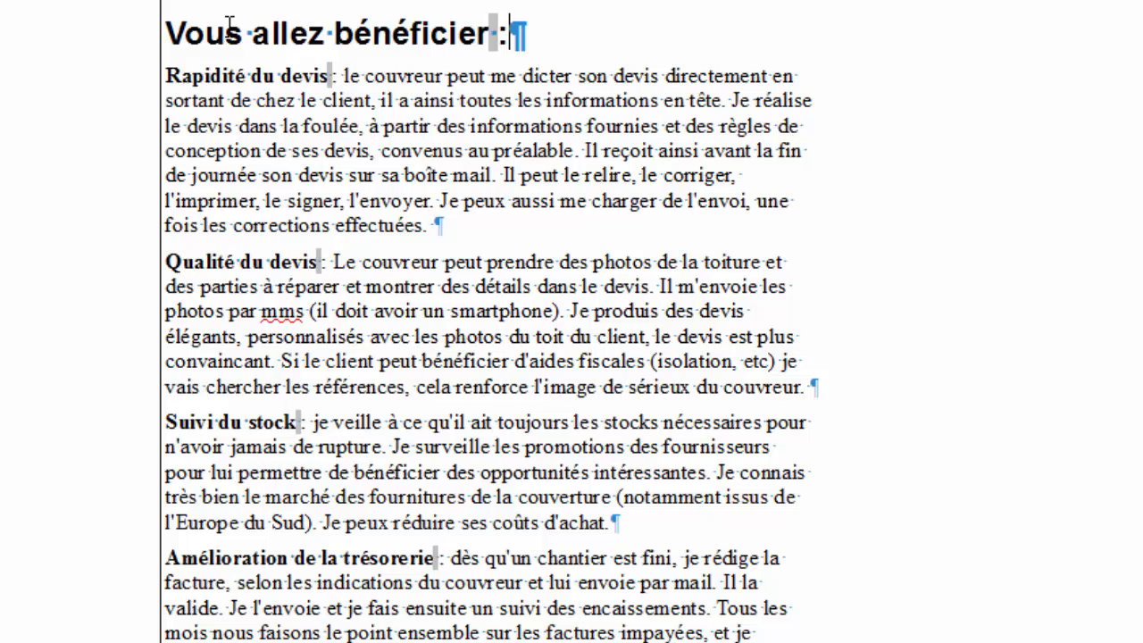
key("Right")
Retitle the benefit 'D'envoi rapide de devis' and delete the old title 'Rapidité du devis'.
type("d'envoie")
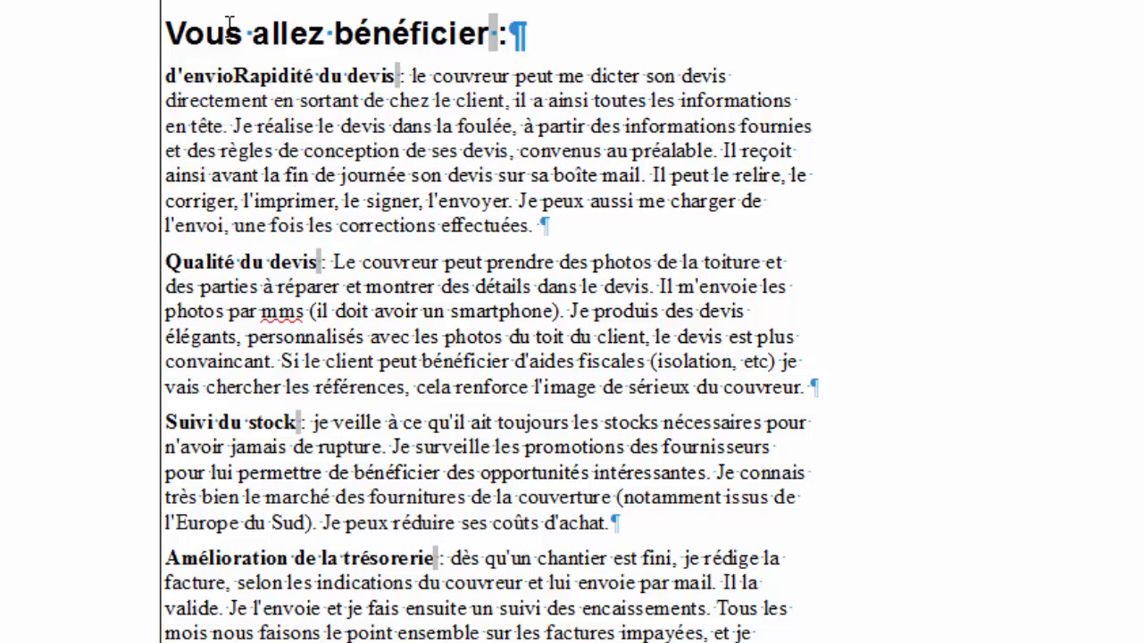
key("BackSpace")
key("BackSpace")
key("BackSpace")
key("BackSpace")
type("oie")
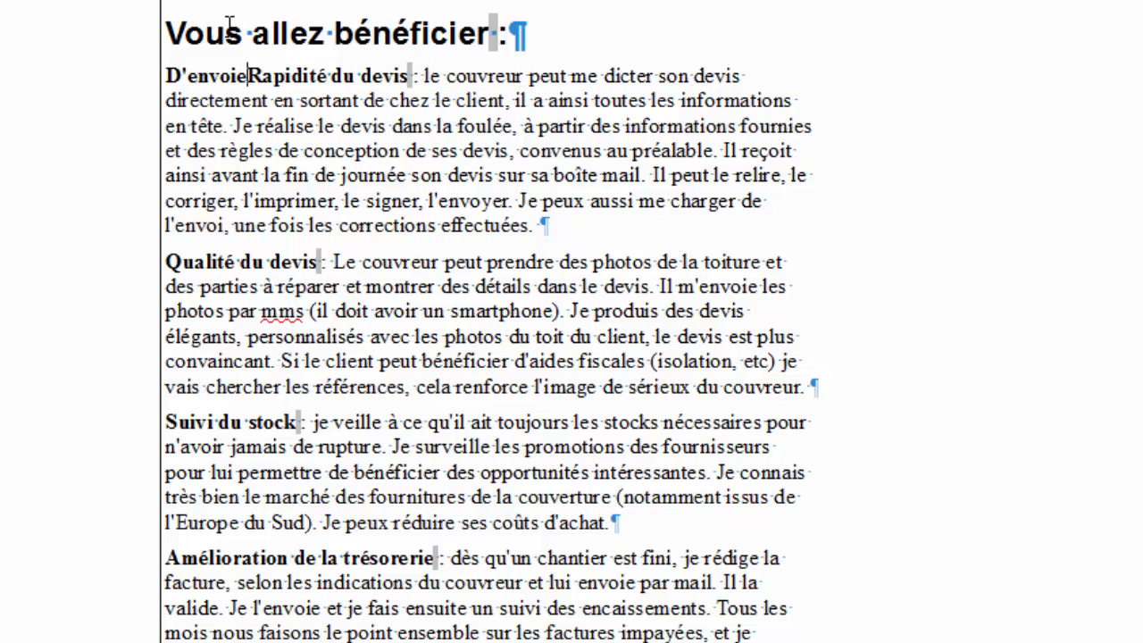
key("BackSpace")
key("BackSpace")
type("de deivs")
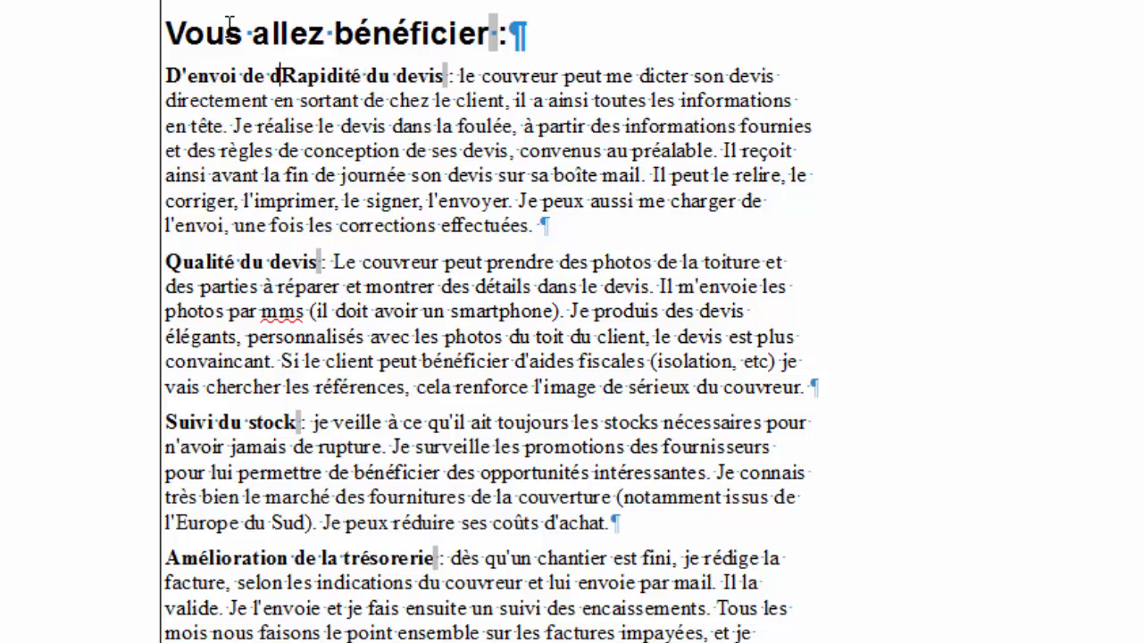
key("BackSpace")
key("BackSpace")
key("BackSpace")
key("BackSpace")
key("BackSpace")
key("BackSpace")
type("devis")
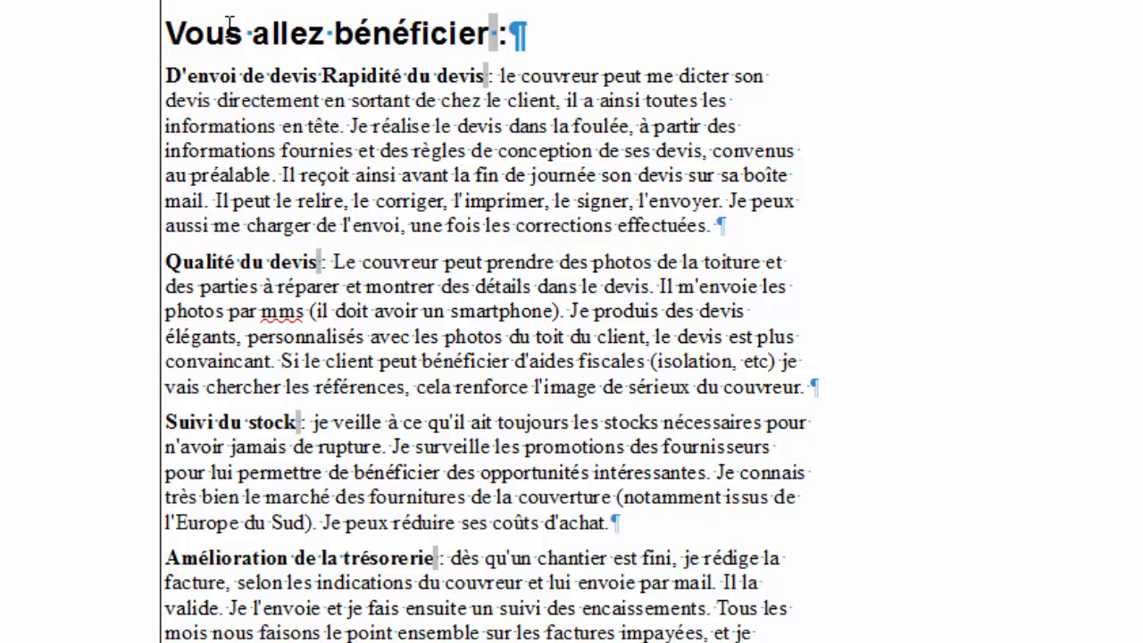
key("Left")
key("Left")
key("Left")
key("Left")
key("Left")
key("Left")
key("Left")
key("Left")
type("rapdie")
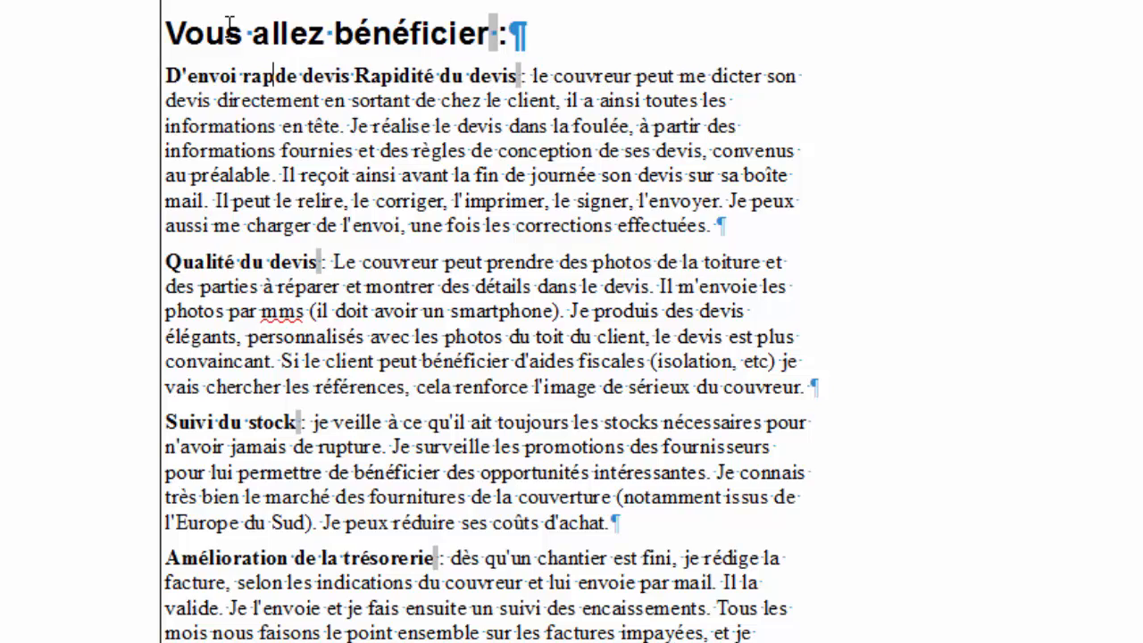
key("BackSpace")
key("BackSpace")
key("BackSpace")
key("BackSpace")
type("ide")
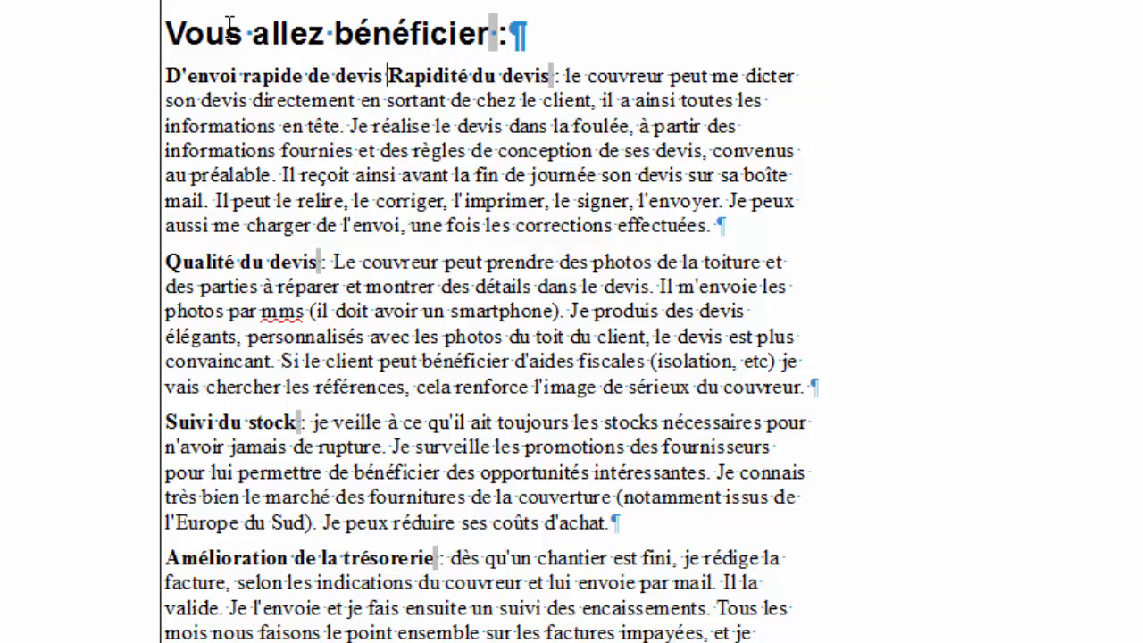
key("shift+Right")
key("shift+Right")
key("shift+Right")
key("shift+Right")
key("shift+Right")
key("shift+Right")
key("shift+Right")
key("shift+Right")
key("shift+Right")
key("shift+Right")
key("shift+Right")
key("shift+Right")
key("shift+Right")
key("shift+Right")
key("shift+Right")
key("shift+Right")
key("shift+Right")
key("shift+Right")
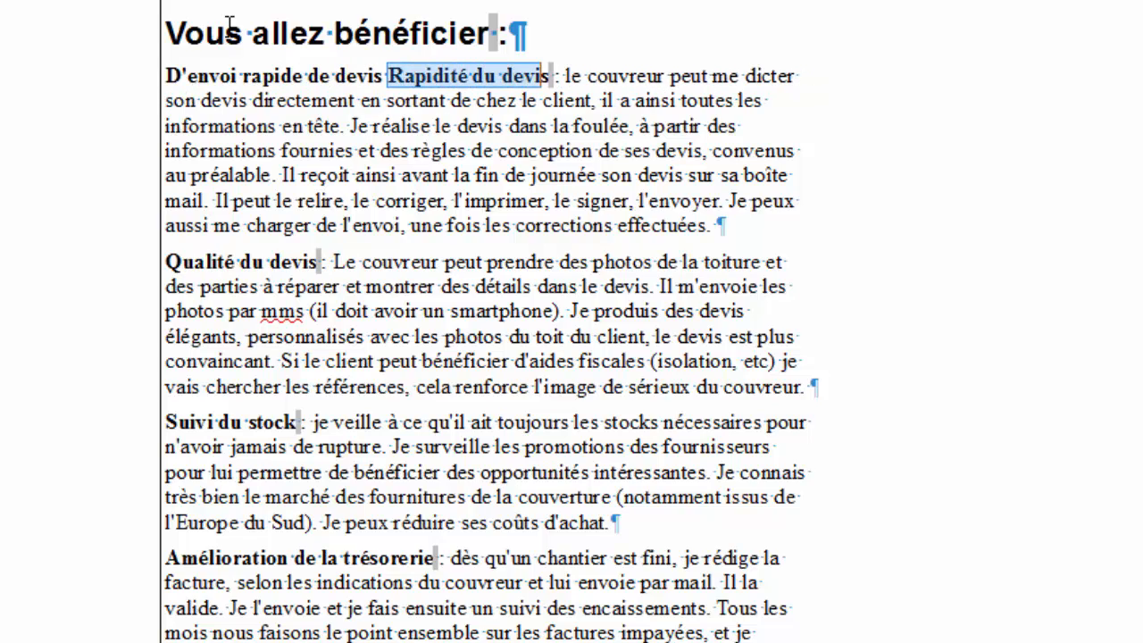
key("Delete")
key("Right")
key("Right")
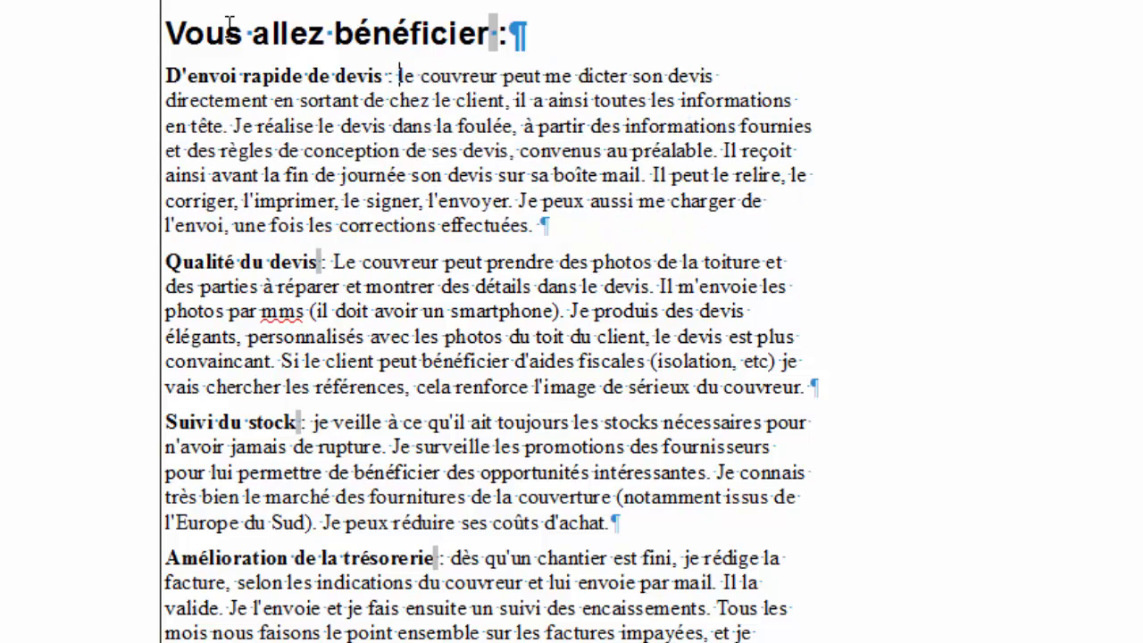
Replace 'le couvreur peut' with 'vous', and change 'dicter son devis' to 'dictez votre devis'.
key("shift+Right")
key("shift+Right")
key("shift+Right")
key("shift+Right")
key("shift+Right")
key("shift+Right")
key("shift+Right")
key("shift+Right")
key("shift+Right")
key("shift+Right")
key("shift+Right")
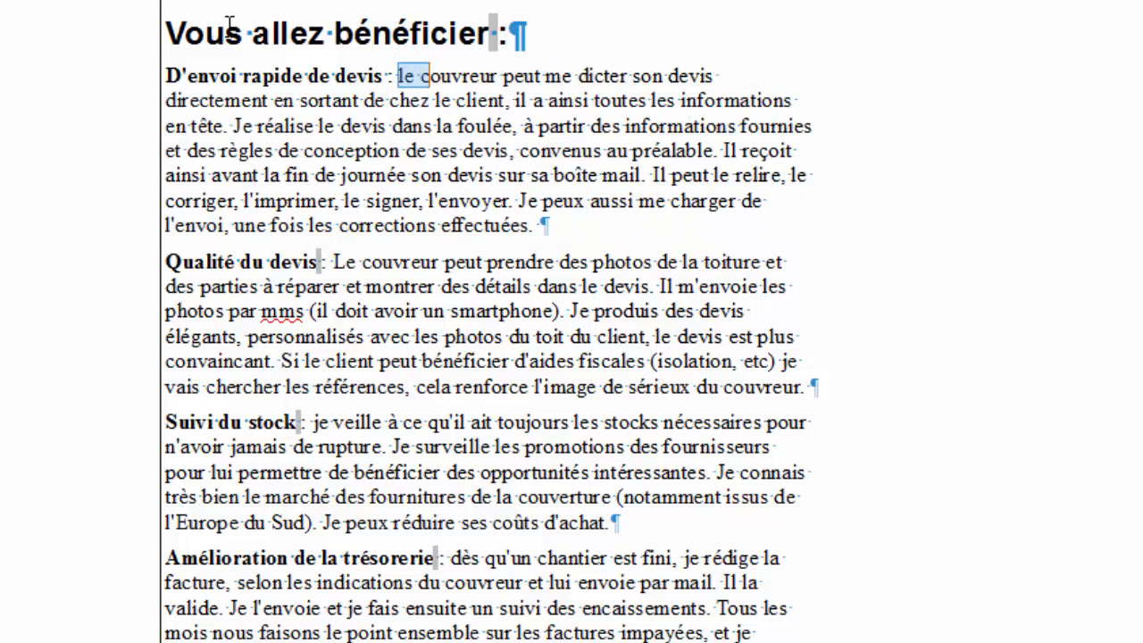
key("shift+Right")
key("shift+Right")
key("shift+Right")
key("shift+Right")
key("shift+Right")
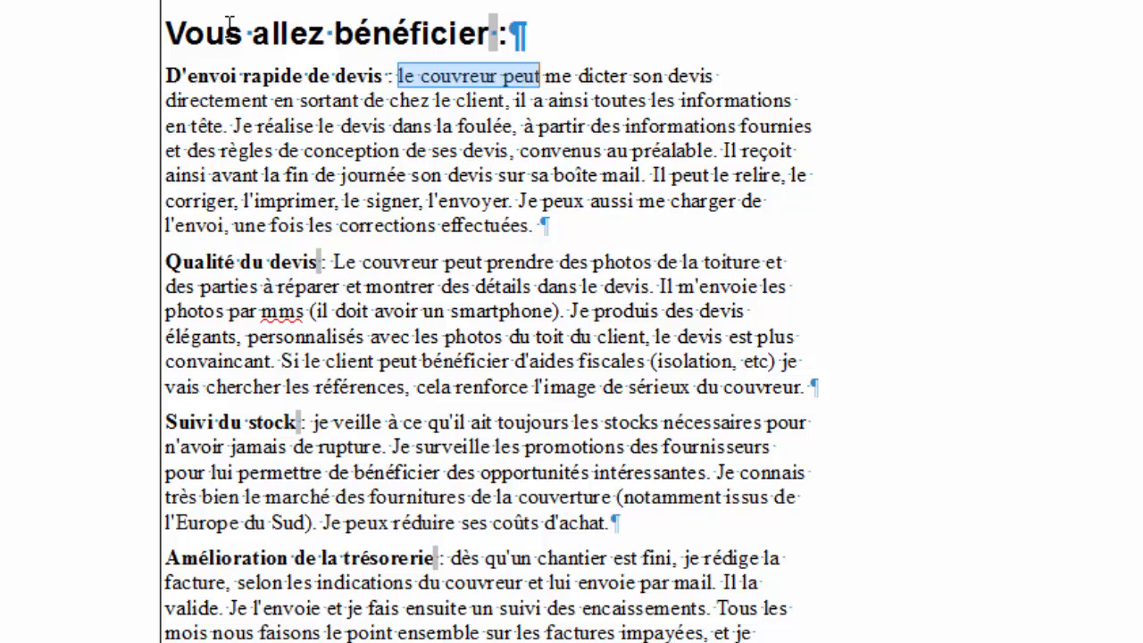
type("vous")
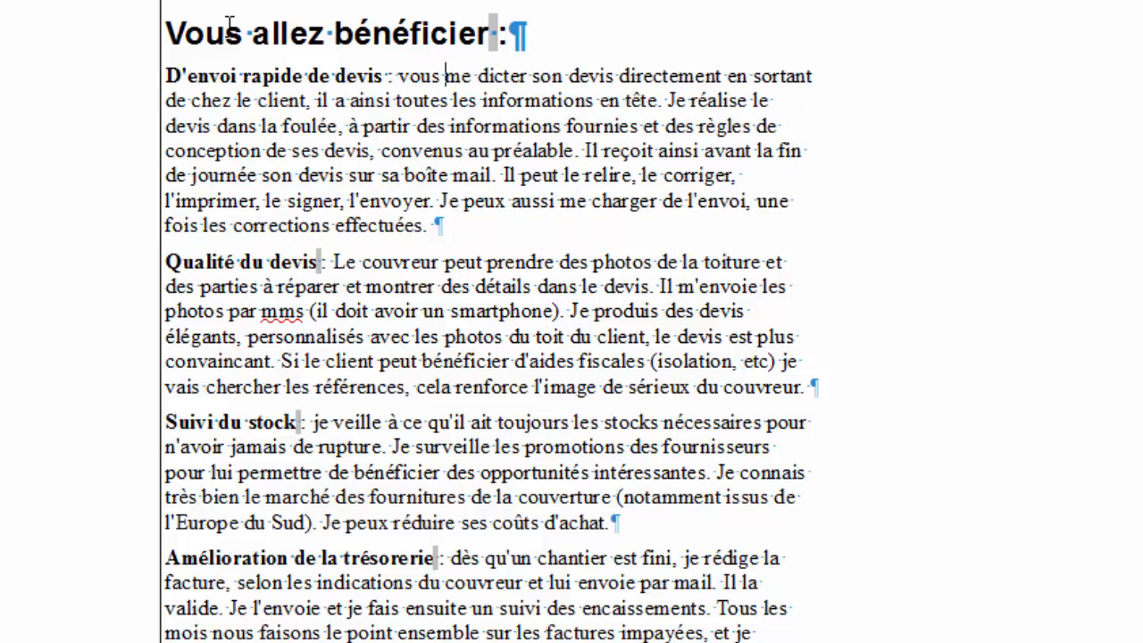
key("BackSpace")
type("z")
key("BackSpace")
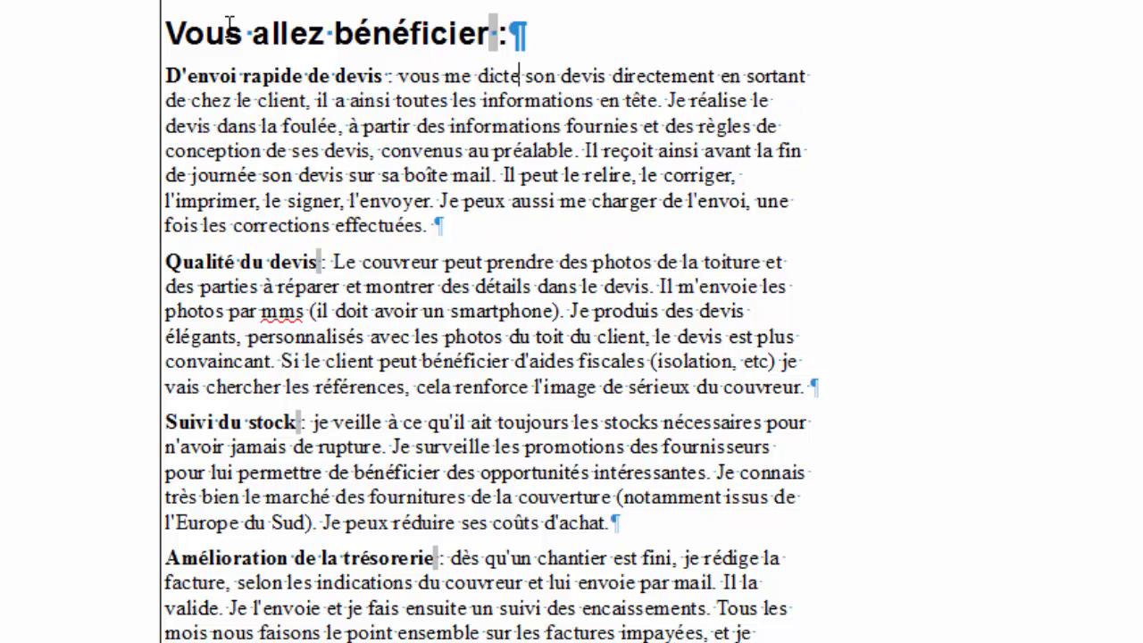
type("z")
key("Right")
key("shift+Right")
key("shift+Right")
key("shift+Right")
type("voter")
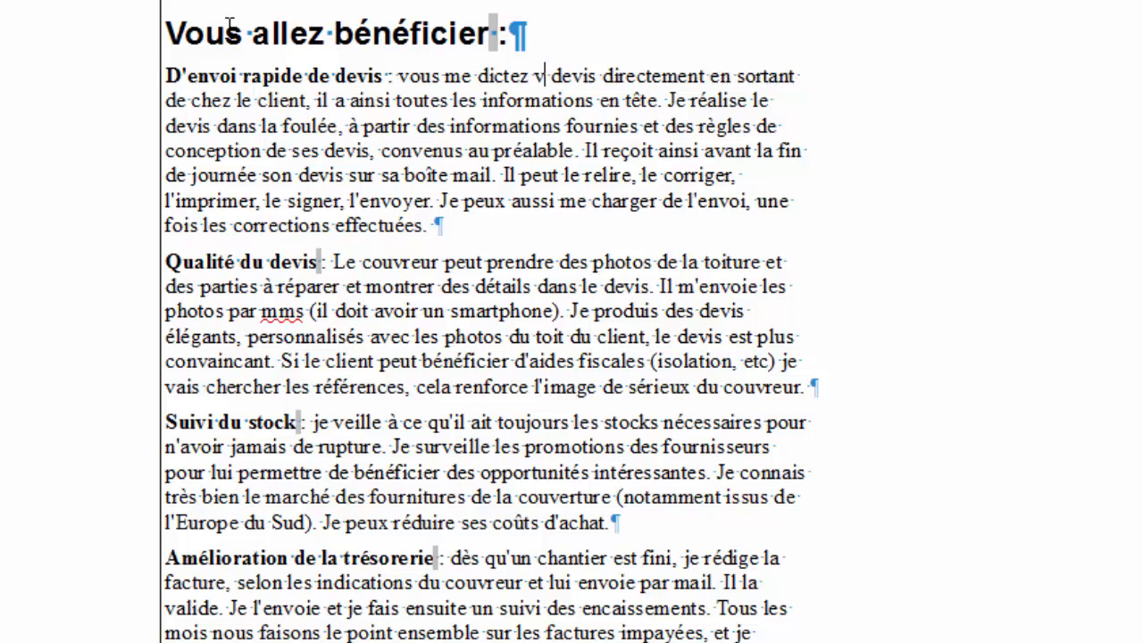
key("BackSpace")
key("BackSpace")
type("re")
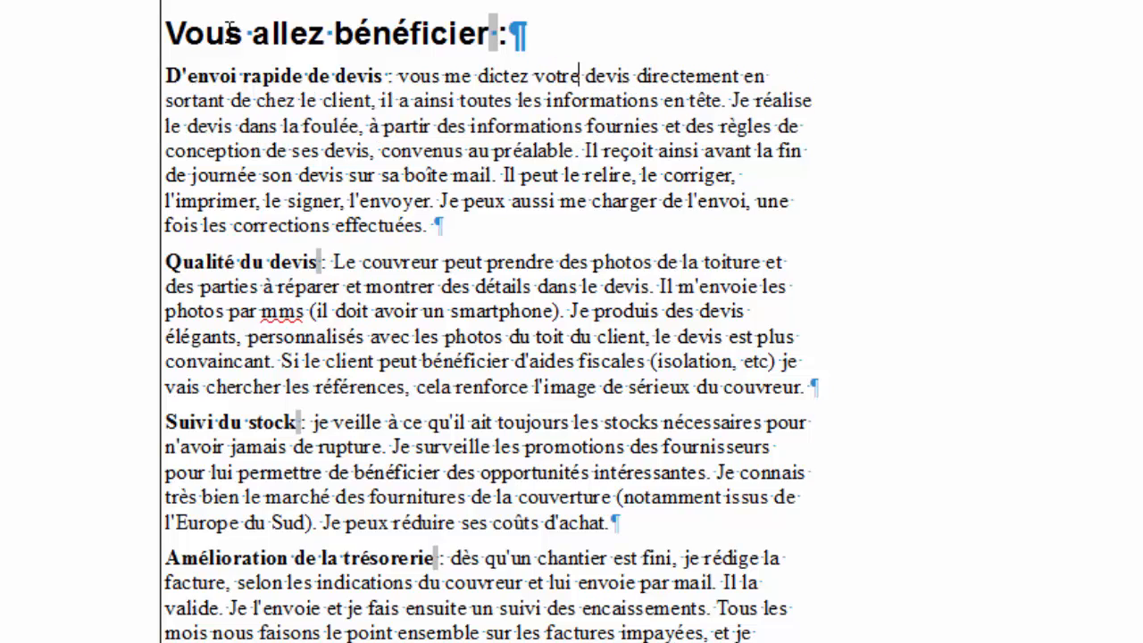
End the sentence after 'client', start the next with 'Vous avez', and remove 'il a ainsi'.
key("Down")
key("Left")
key("Left")
key("Left")
key("Left")
key("Left")
key("Down")
key("Up")
key("Left")
key("Left")
key("Left")
key("Left")
key("Left")
key("Left")
key("Left")
key("Left")
key("Left")
key("Left")
key("Left")
key("Left")
key("Left")
key("Left")
key("Left")
key("Left")
key("Left")
key("Left")
key("Left")
key("Left")
key("Left")
key("BackSpace")
type(". Votre")
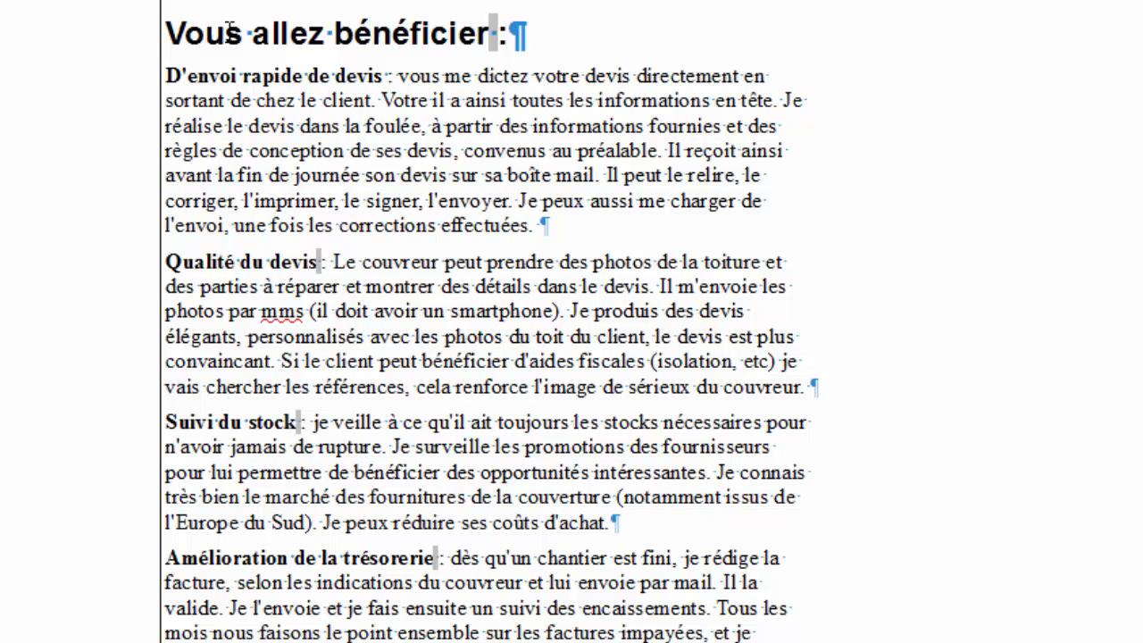
key("BackSpace")
key("BackSpace")
key("BackSpace")
type("us avez")
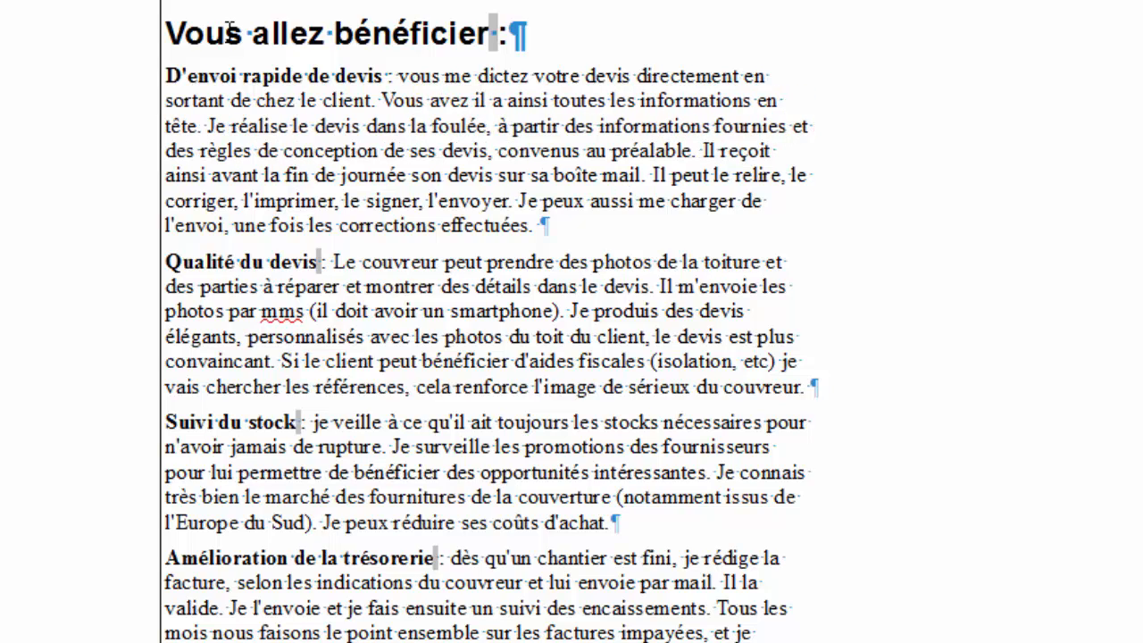
key("shift+Right")
key("shift+Right")
key("shift+Right")
key("shift+Right")
key("shift+Right")
key("shift+Right")
key("shift+Right")
key("shift+Right")
key("shift+Right")
key("shift+Right")
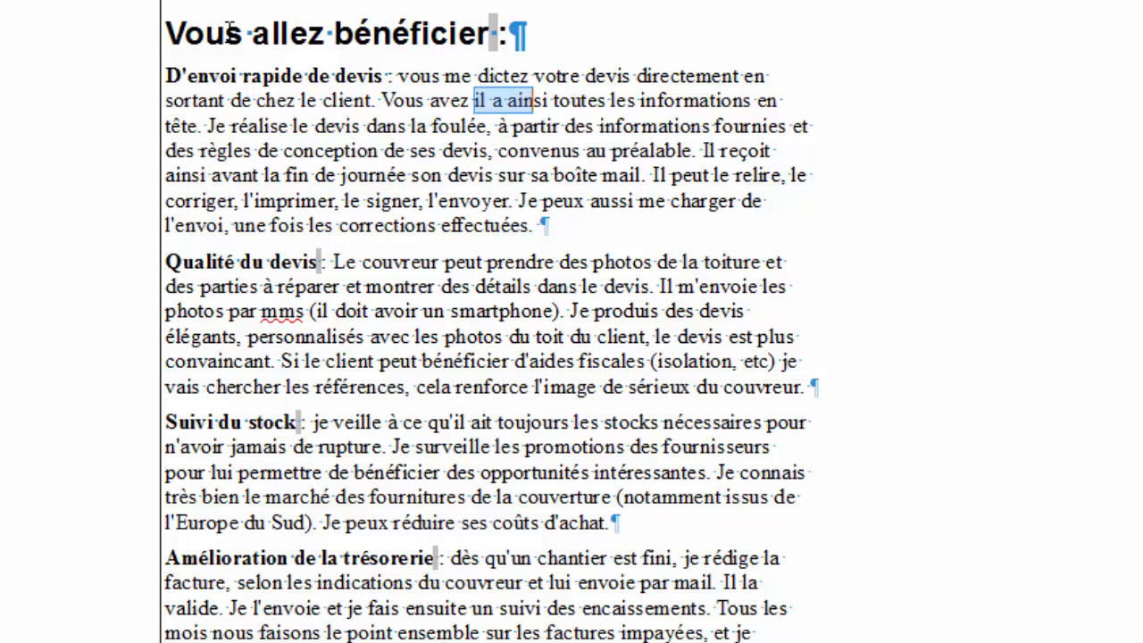
key("Delete")
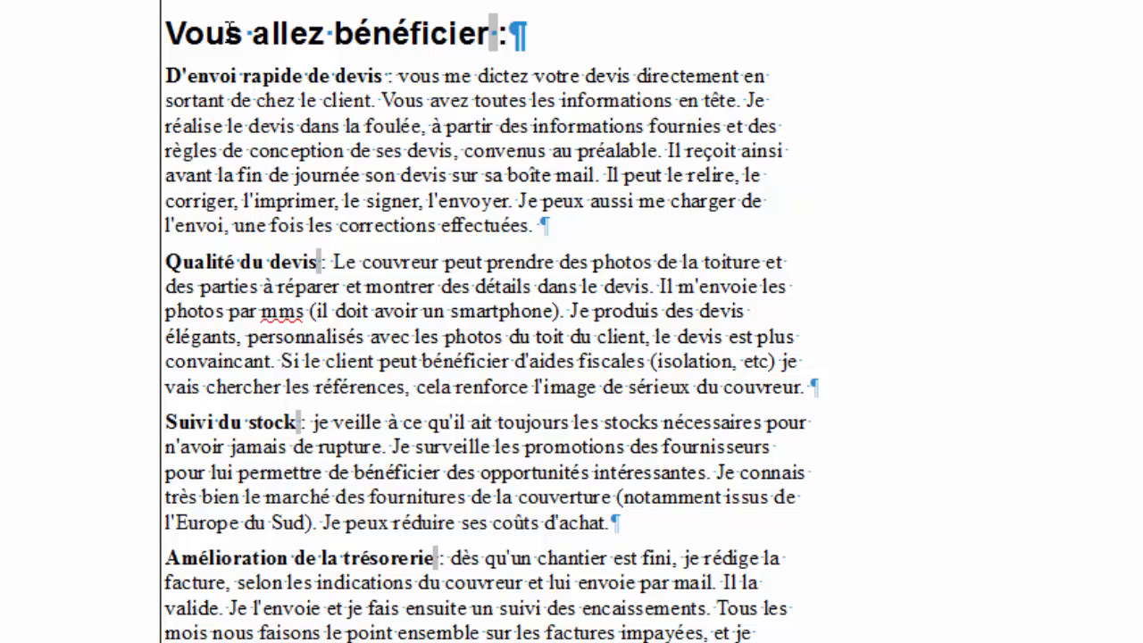
key("Right")
key("Right")
key("Right")
key("Right")
key("Right")
key("Right")
key("Right")
key("Right")
key("Right")
key("Right")
key("Right")
key("Right")
key("Right")
key("Right")
key("Right")
key("Right")
key("Right")
key("Right")
key("Right")
key("Right")
Change 'ses devis' to 'vos devis' and 'Il reçoit' to 'Vous recevez'.
key("Down")
key("Left")
key("Up")
key("Left")
key("Left")
key("Left")
key("Left")
key("Left")
key("Left")
key("Left")
key("Left")
key("Left")
key("Left")
key("Left")
key("Left")
key("Left")
key("Left")
key("Left")
key("Left")
key("Left")
key("Left")
key("Left")
key("Left")
key("Left")
key("Left")
key("Left")
key("shift+Left")
key("shift+Left")
key("shift+Left")
type("vos")
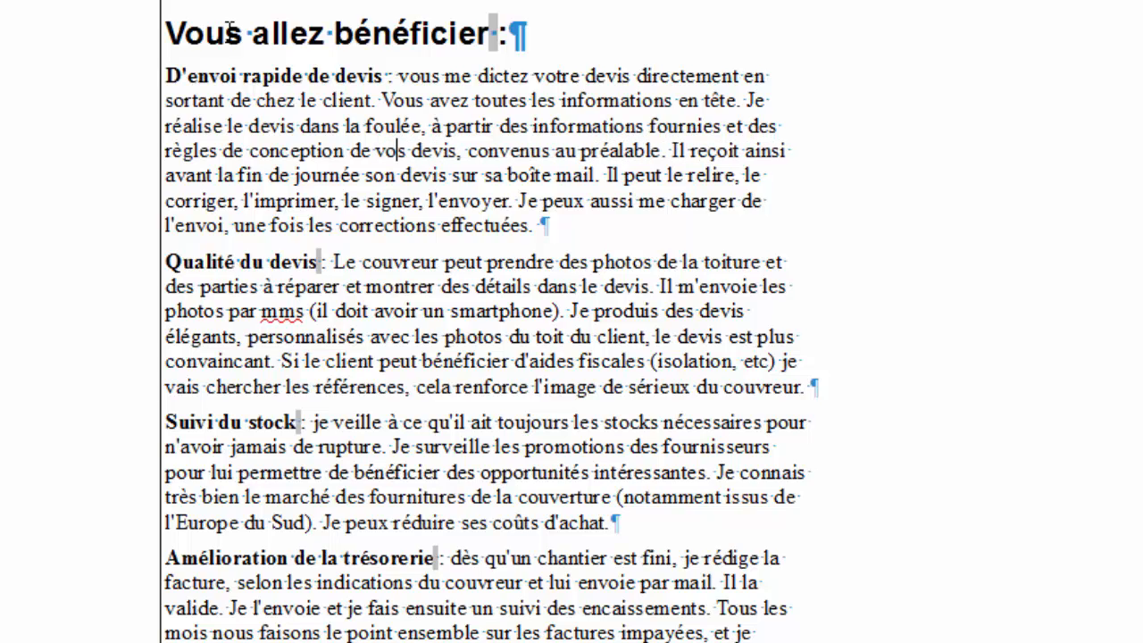
key("Right")
key("Right")
key("Right")
key("Right")
key("Right")
key("Right")
key("Right")
key("Right")
key("Right")
key("Right")
key("Right")
key("Right")
key("Right")
key("Right")
key("Right")
key("Right")
key("Right")
key("Right")
key("Right")
key("Right")
key("Right")
key("Right")
key("Right")
key("Right")
key("Right")
key("Right")
key("Right")
key("Right")
key("Right")
key("Right")
key("Right")
type("Vo")
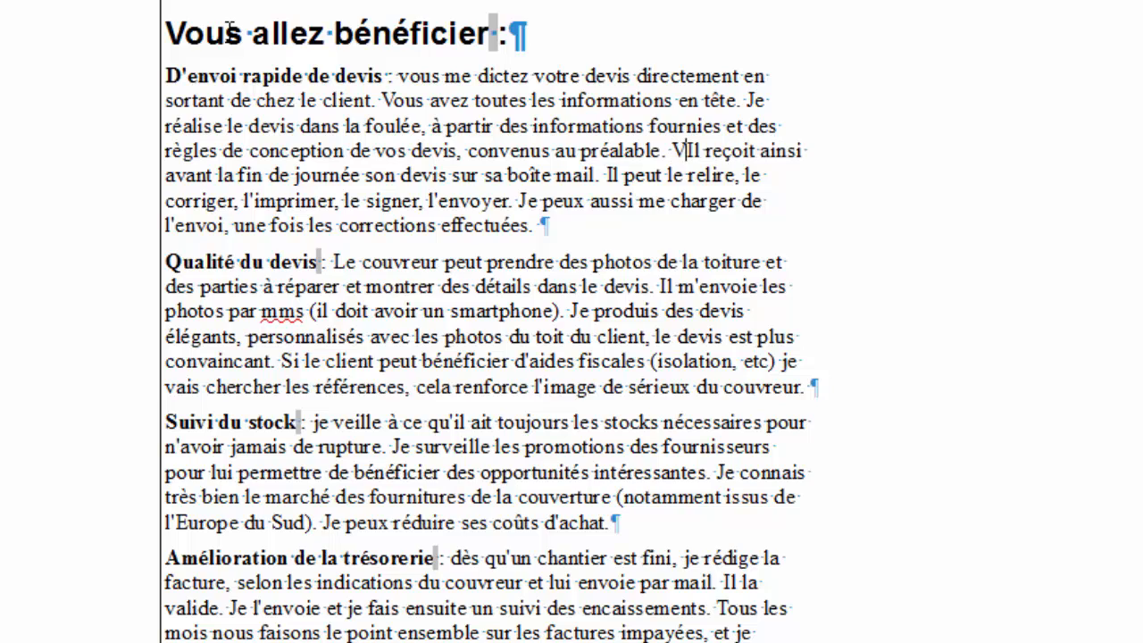
type("us")
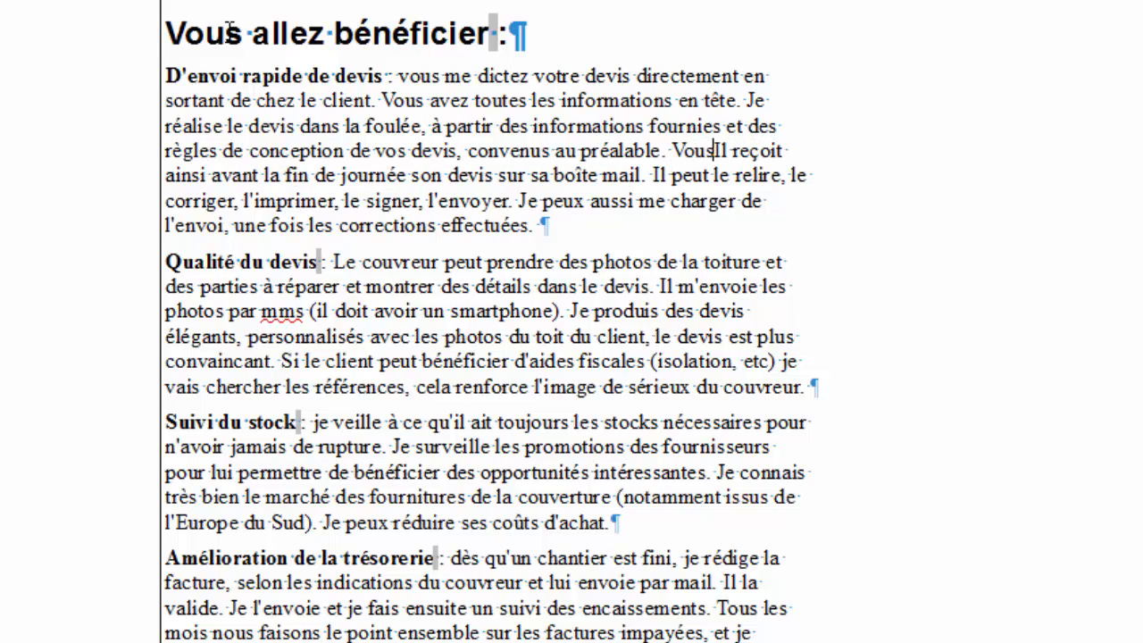
key("shift+Right")
key("shift+Right")
key("Delete")
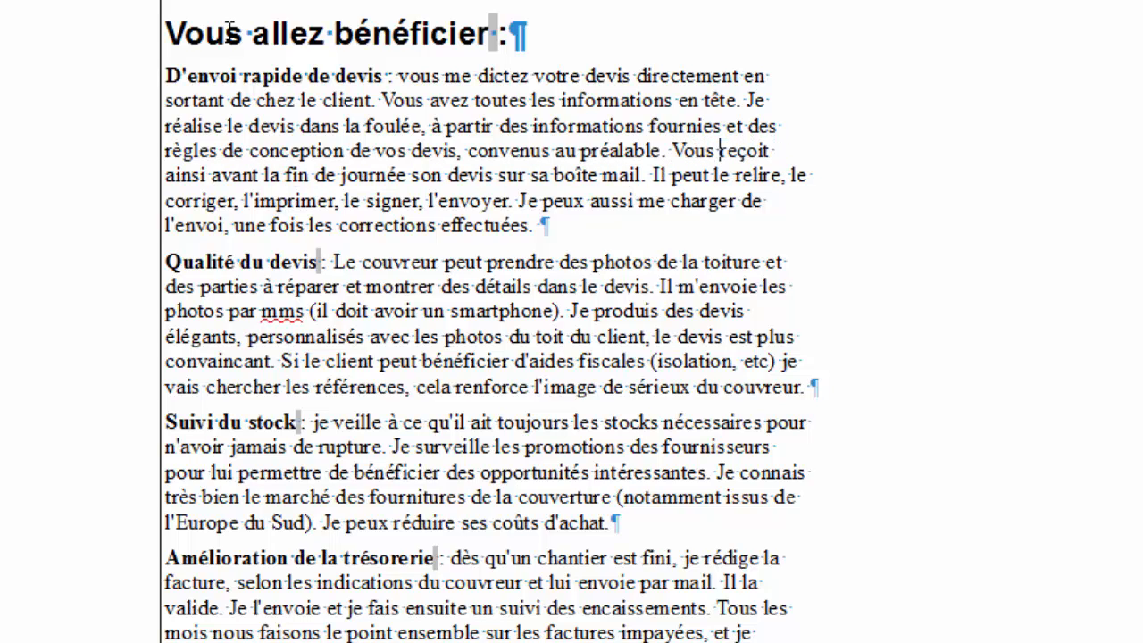
key("Right")
key("Right")
key("Right")
key("Right")
key("Right")
key("Right")
key("BackSpace")
key("BackSpace")
key("BackSpace")
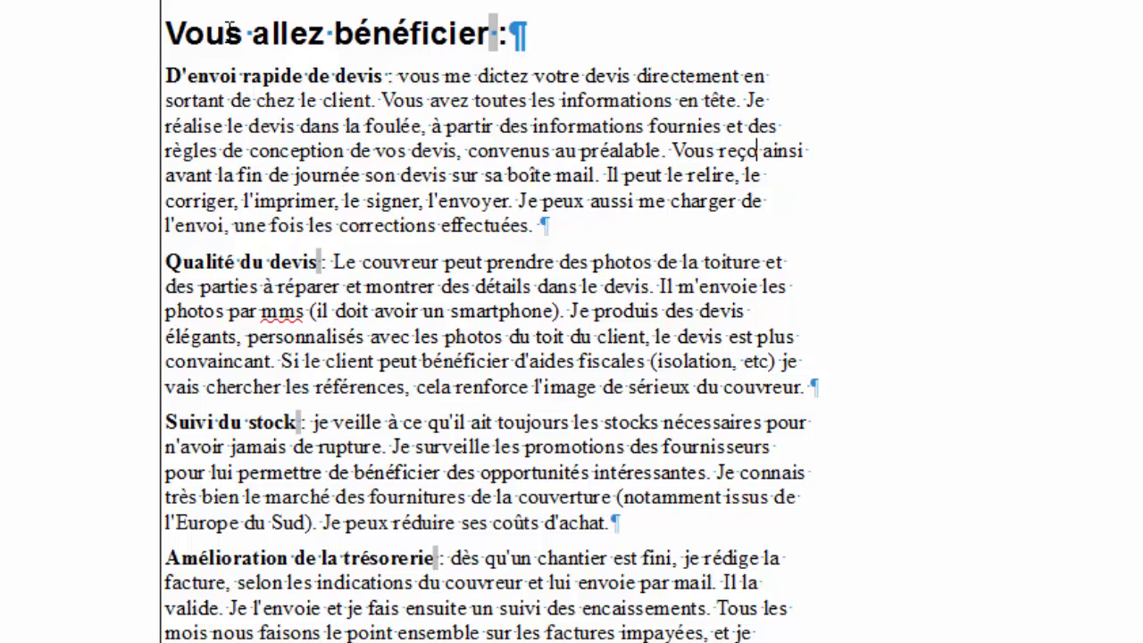
type("evez")
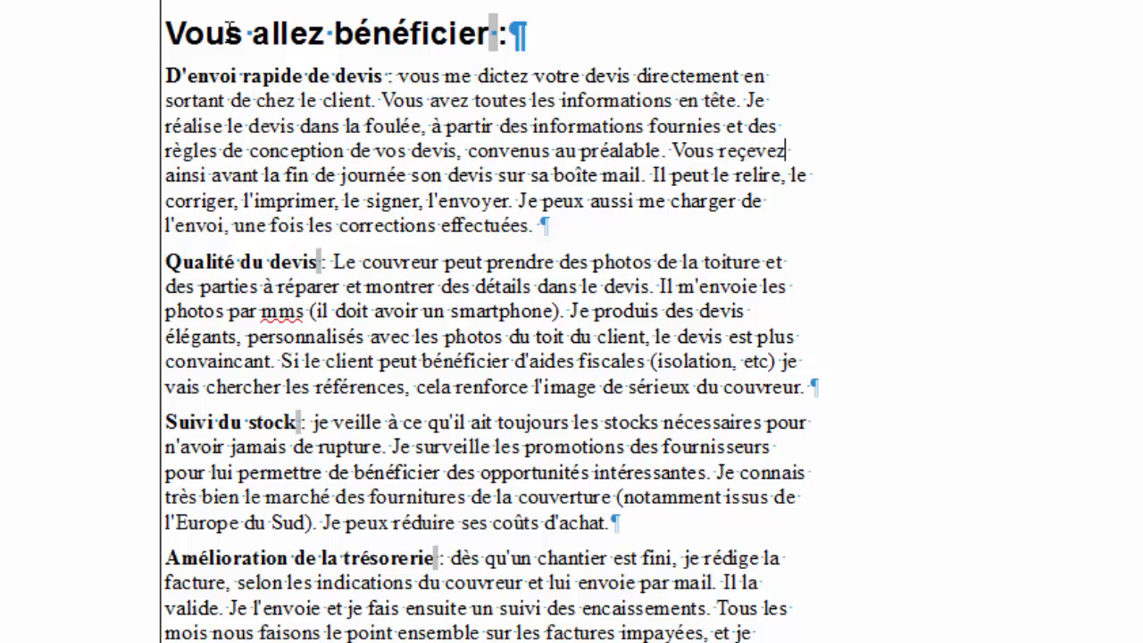
Change 'son devis' to 'votre devis' and 'sur sa boîte mail' to 'dans votre boîte mail'.
key("Down")
key("Left")
key("Left")
key("Left")
key("Left")
key("Left")
key("Left")
key("Left")
key("Left")
key("Left")
key("Left")
key("Left")
key("Left")
key("Left")
key("Left")
key("Left")
key("Left")
key("Left")
key("Left")
key("Left")
key("Left")
key("Right")
key("Right")
key("shift+Left")
key("shift+Left")
key("shift+Left")
type("votre")
key("Right")
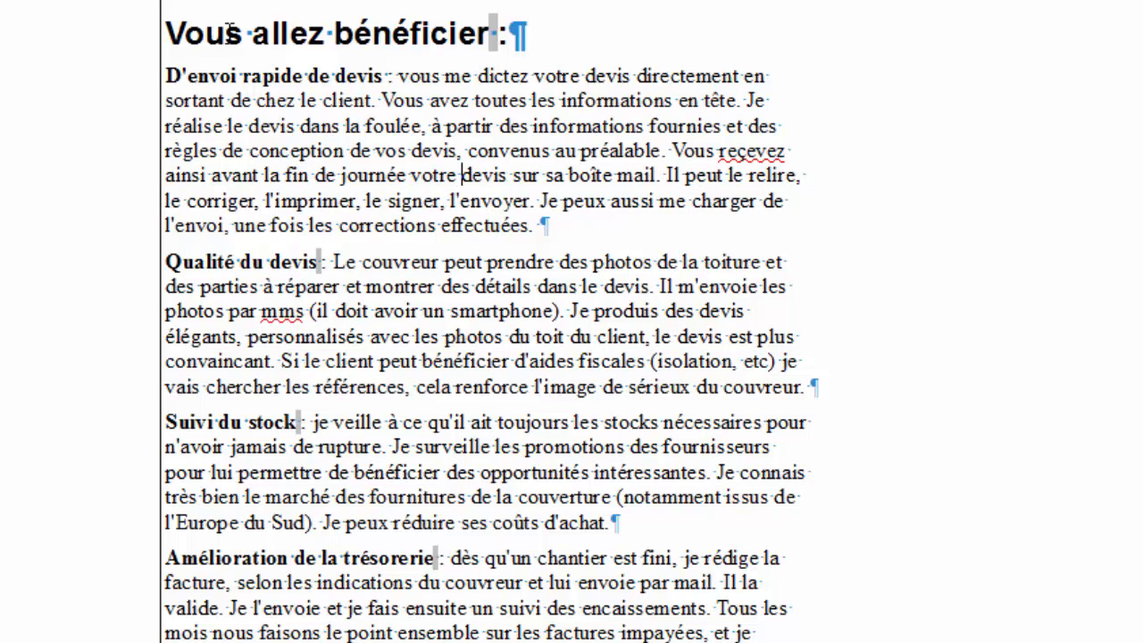
key("Right")
key("Right")
key("Right")
key("Right")
key("Right")
key("Right")
key("Right")
key("Right")
key("Right")
key("shift+Left")
key("shift+Left")
key("shift+Left")
type("d")
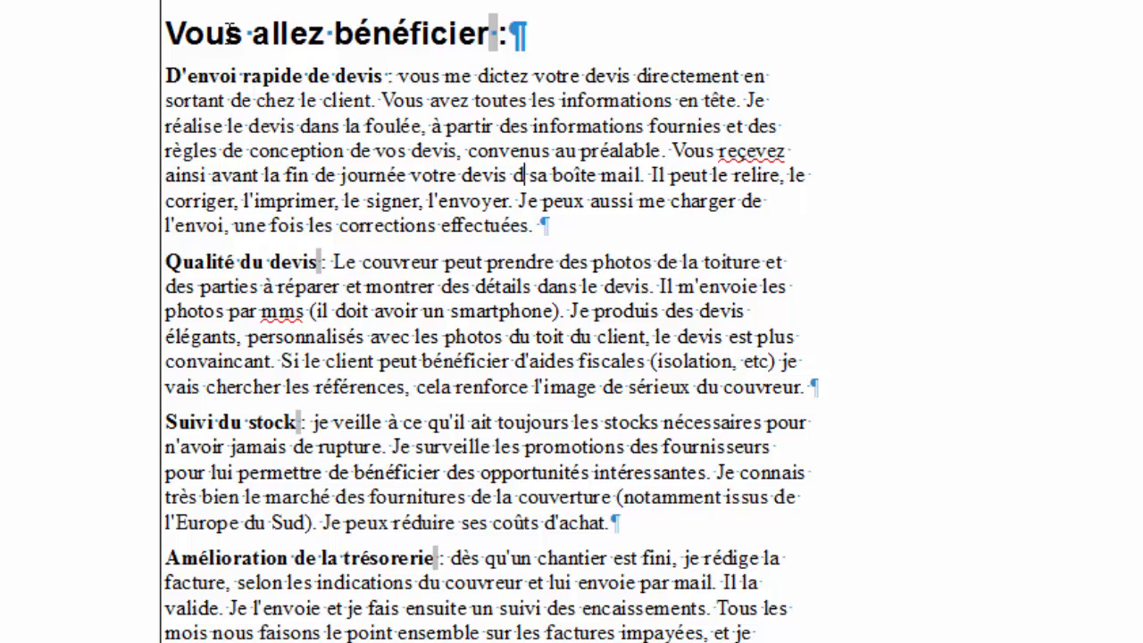
type("ans")
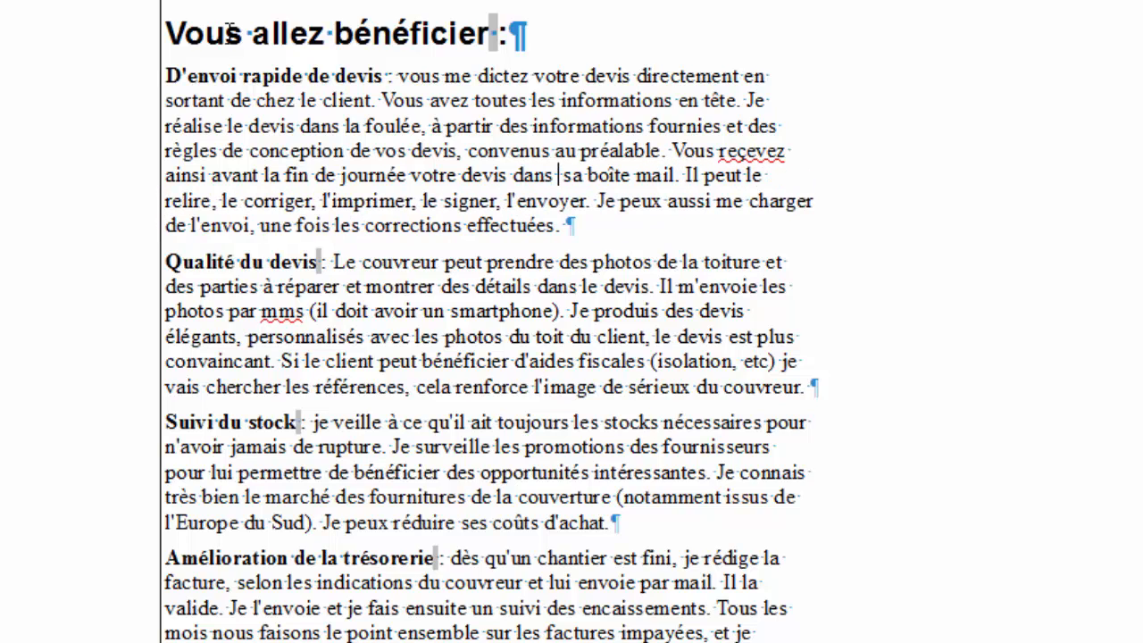
key("Right")
key("Right")
key("Right")
key("Right")
key("shift+Left")
key("shift+Left")
key("shift+Left")
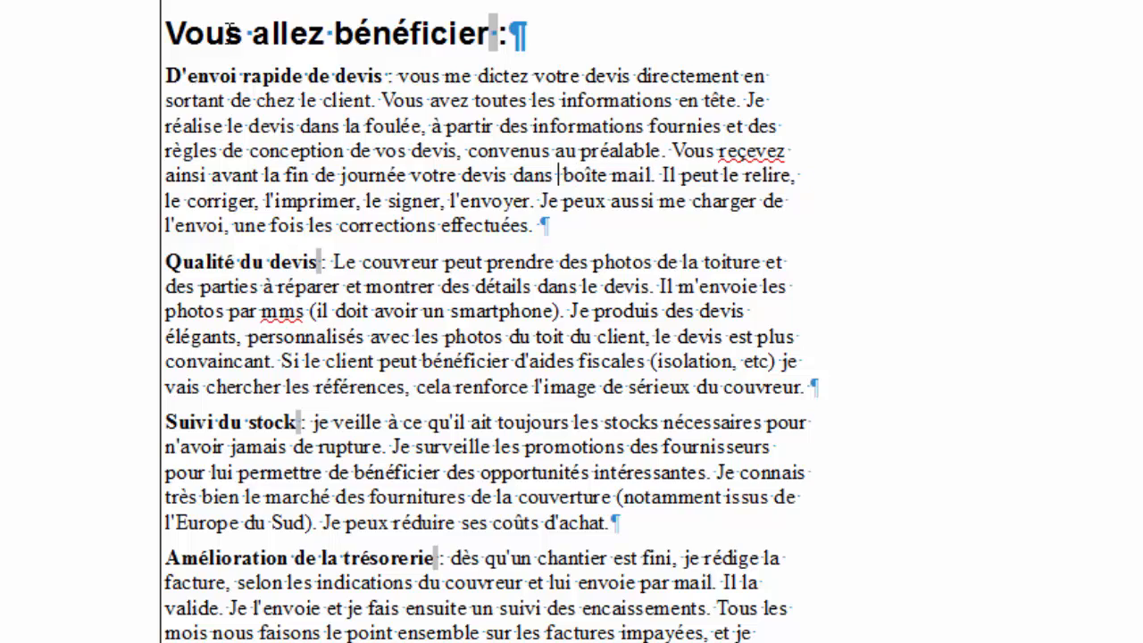
type("votre")
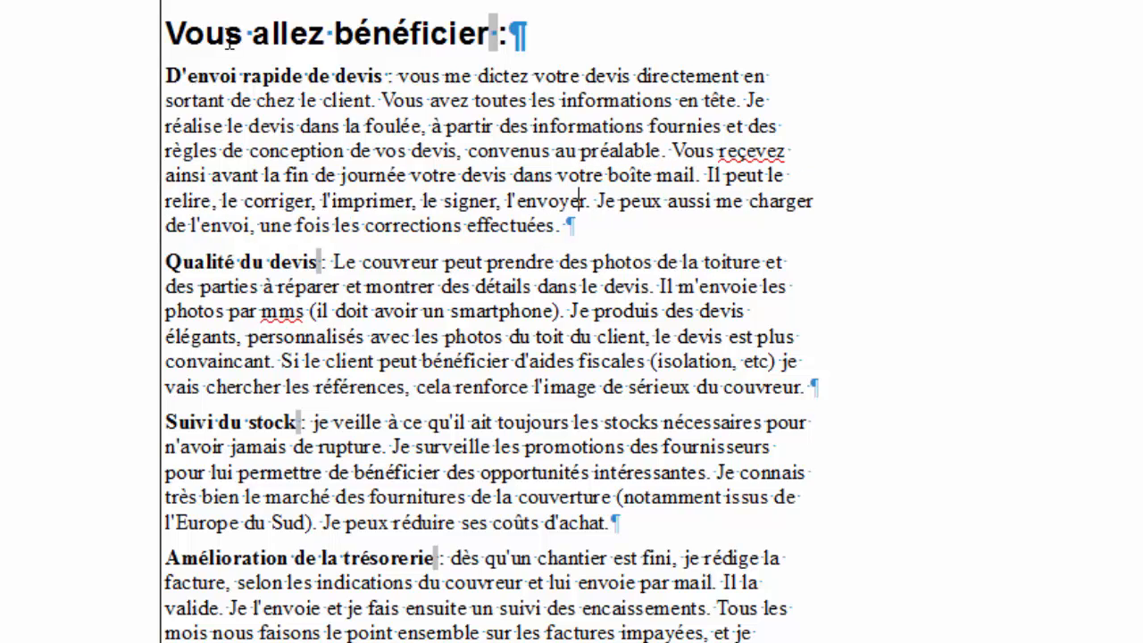
Change 'Il peut le relire' to 'Vous pouvez le relire' and split 'Je peux aussi…' into its own paragraph.
key("Up")
key("Right")
key("Right")
key("Right")
key("Right")
key("Right")
key("Right")
key("Right")
key("Right")
key("Right")
key("Right")
key("Right")
key("Right")
key("Right")
key("Right")
key("Right")
key("Right")
key("Right")
key("Right")
key("BackSpace")
key("BackSpace")
type("Vlous")
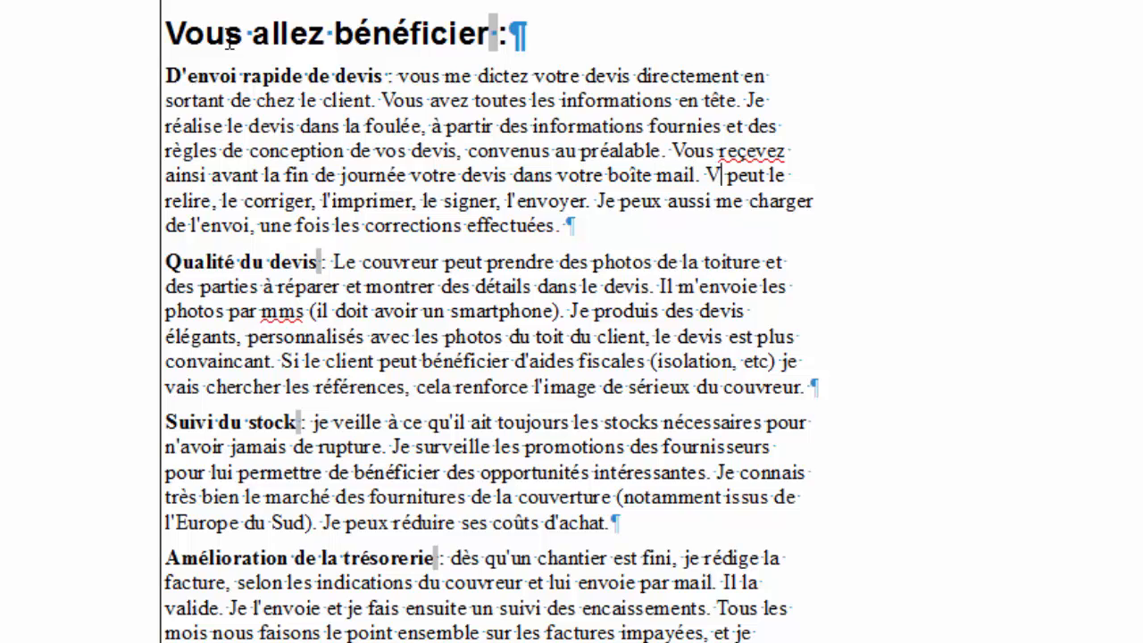
key("BackSpace")
key("BackSpace")
key("BackSpace")
key("BackSpace")
type("ous")
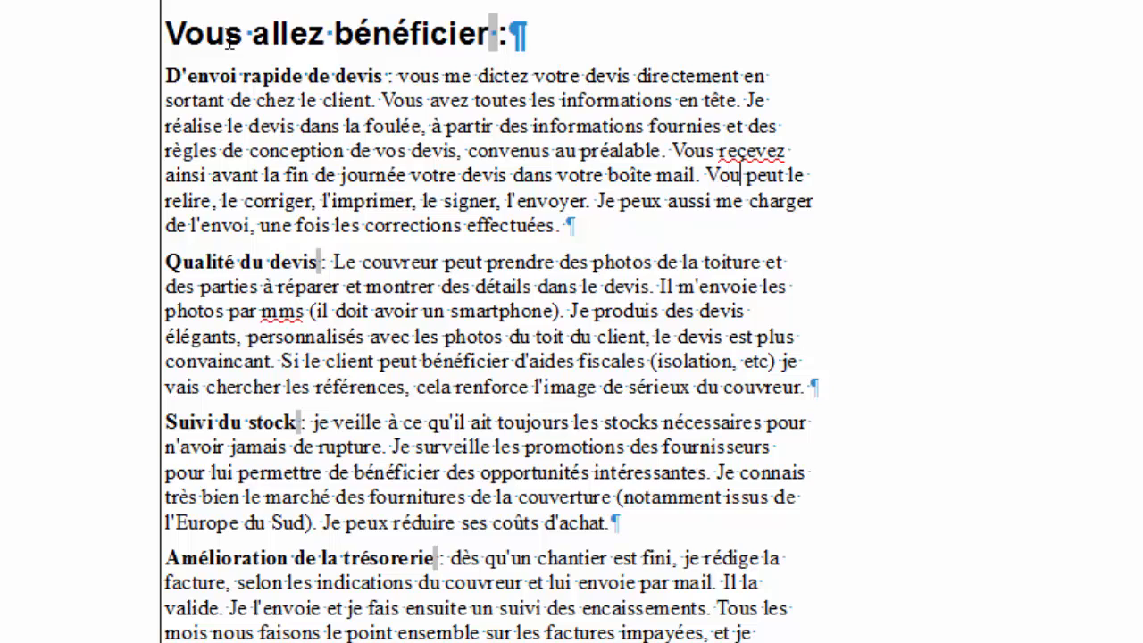
key("Right")
key("Right")
key("Right")
key("Right")
key("BackSpace")
key("BackSpace")
key("BackSpace")
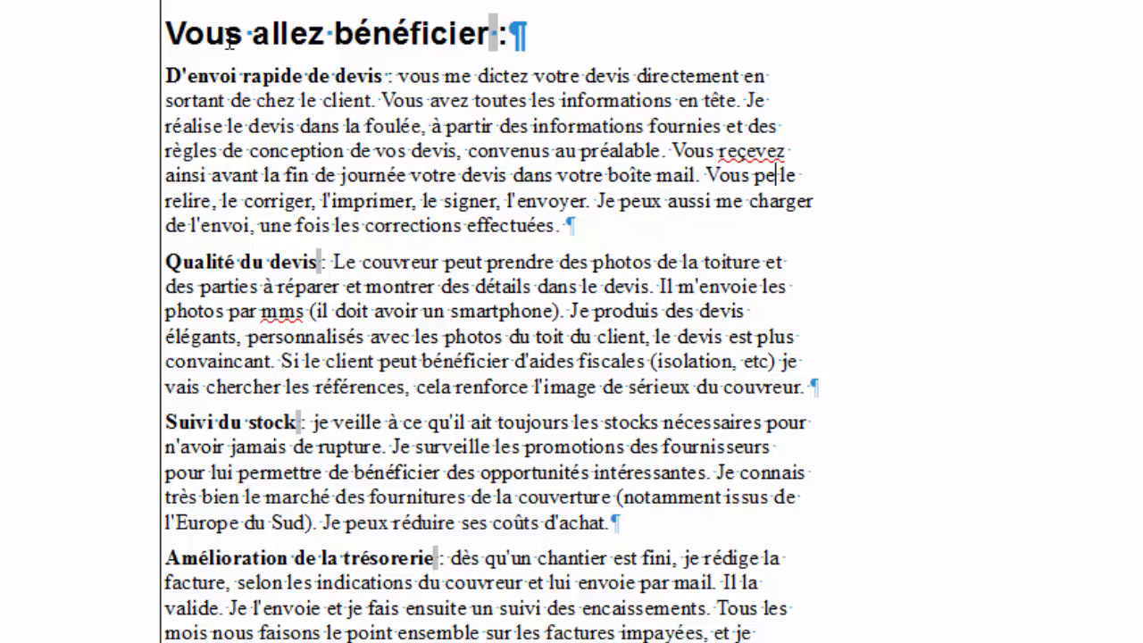
type("ouvez le relire, le corriger, l'imprimer, le signer, l'envoyer. Je peux aussi")
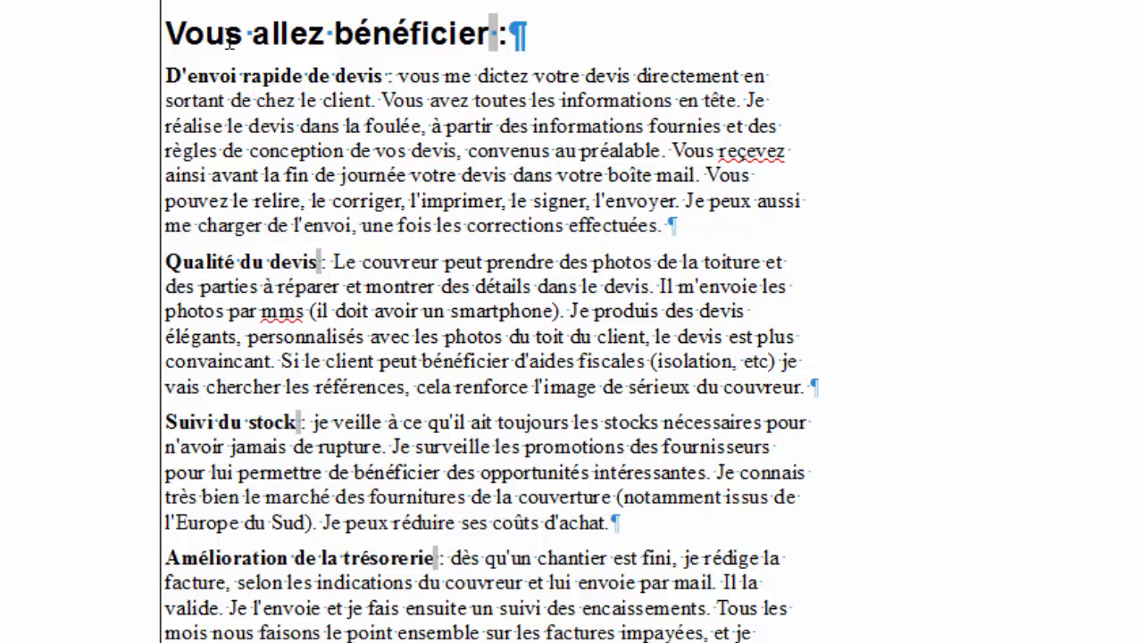
key("Right")
key("Right")
key("Right")
key("Right")
key("Right")
key("Right")
key("Right")
key("Right")
key("Right")
key("Right")
key("Right")
key("Right")
key("Right")
key("Right")
key("Right")
key("Right")
key("Right")
key("Right")
key("Right")
key("Right")
key("Right")
key("Right")
key("Right")
key("Right")
key("Right")
key("Right")
key("Right")
key("Right")
key("Right")
key("Right")
key("Right")
key("Right")
key("Right")
key("Right")
key("Right")
key("Right")
key("Right")
key("Right")
key("Right")
key("Right")
key("Left")
key("Left")
key("Return")
Start a new paragraph after 'effectuées.' beginning 'Votre prospect reçoit'.
key("Left")
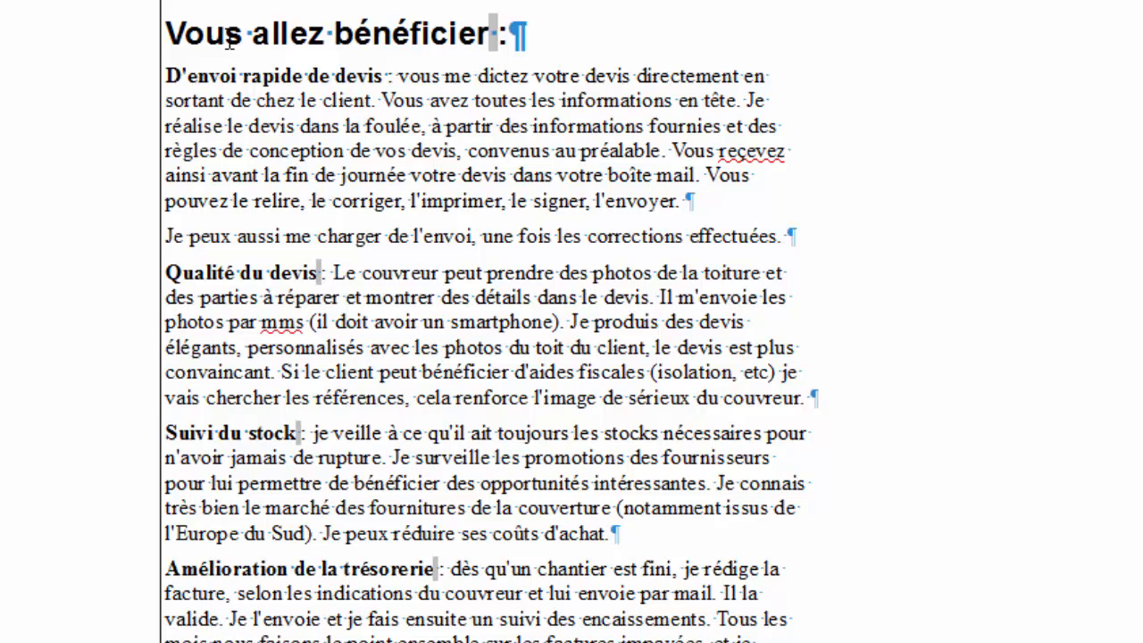
key("End")
key("Return")
type("Voter")
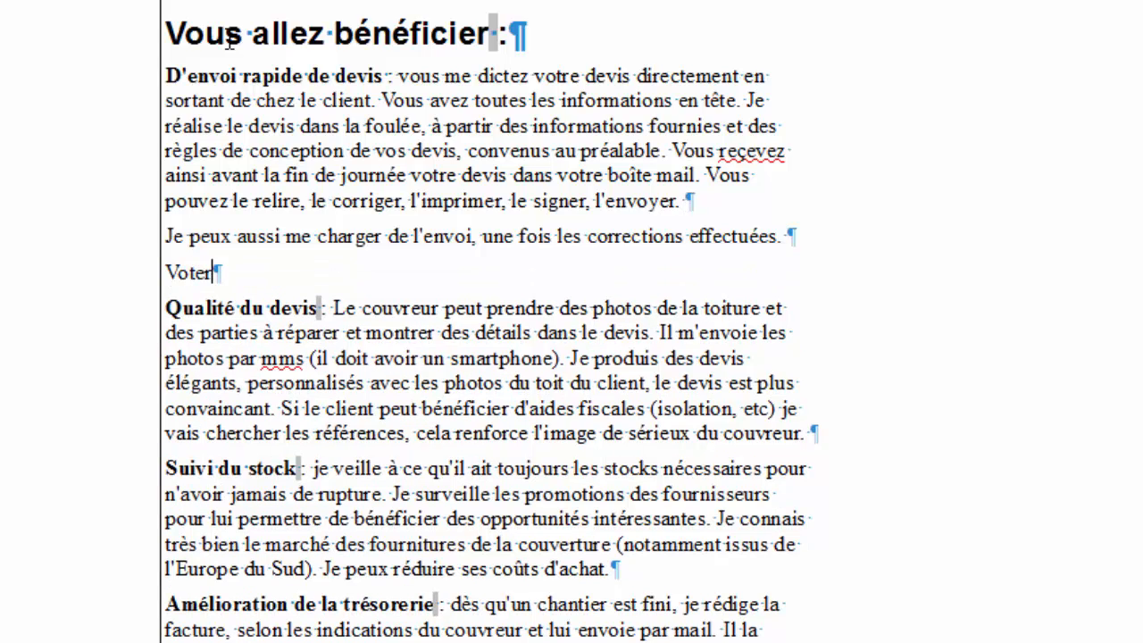
key("BackSpace")
key("BackSpace")
type("re")
type("clo")
key("BackSpace")
type("ient")
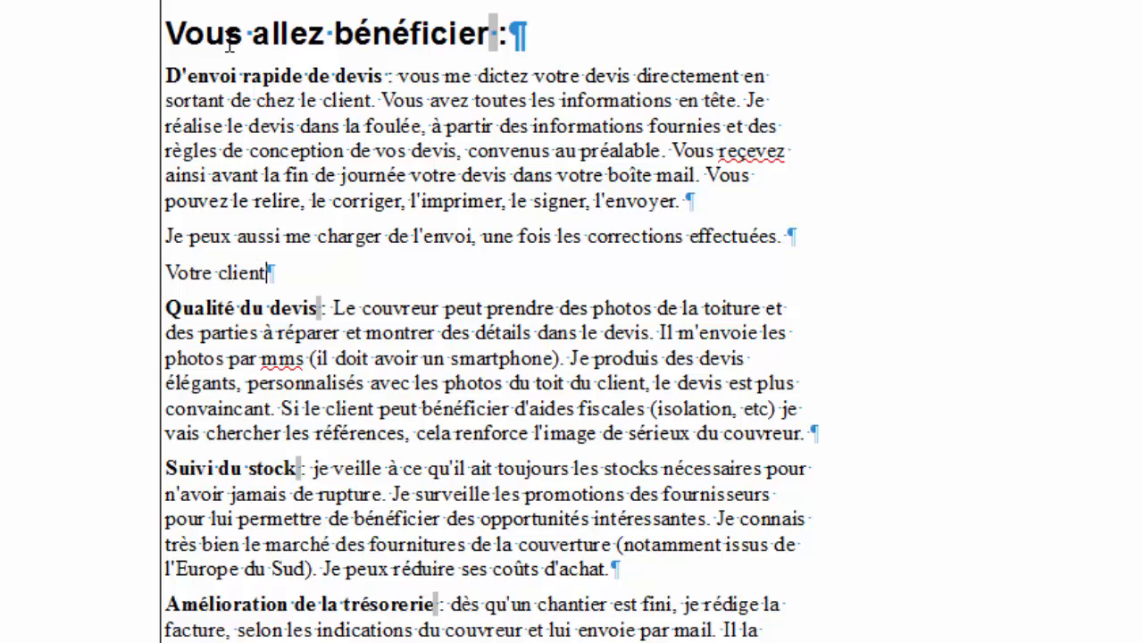
key("BackSpace")
key("BackSpace")
key("BackSpace")
key("BackSpace")
key("BackSpace")
key("BackSpace")
type("pro")
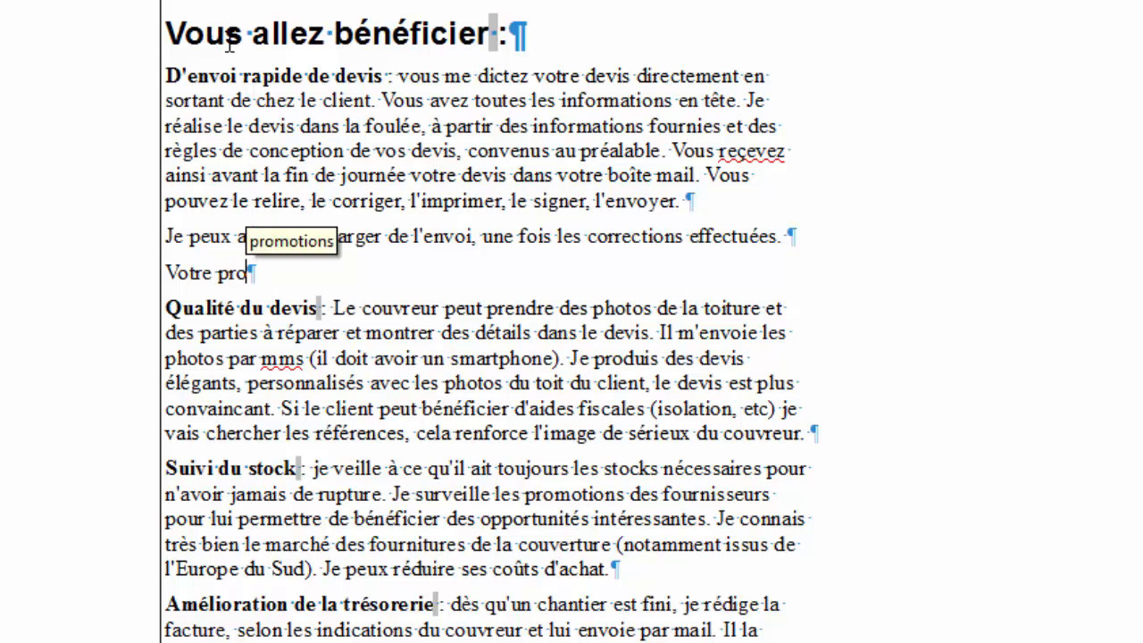
type("spect re")
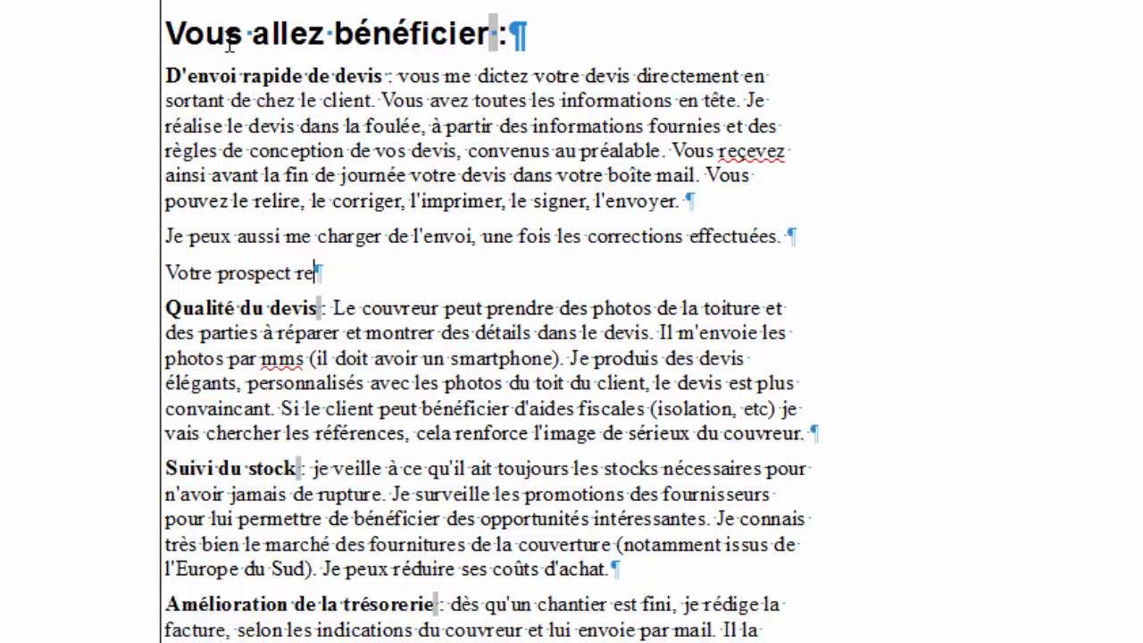
type("çoit vite e")
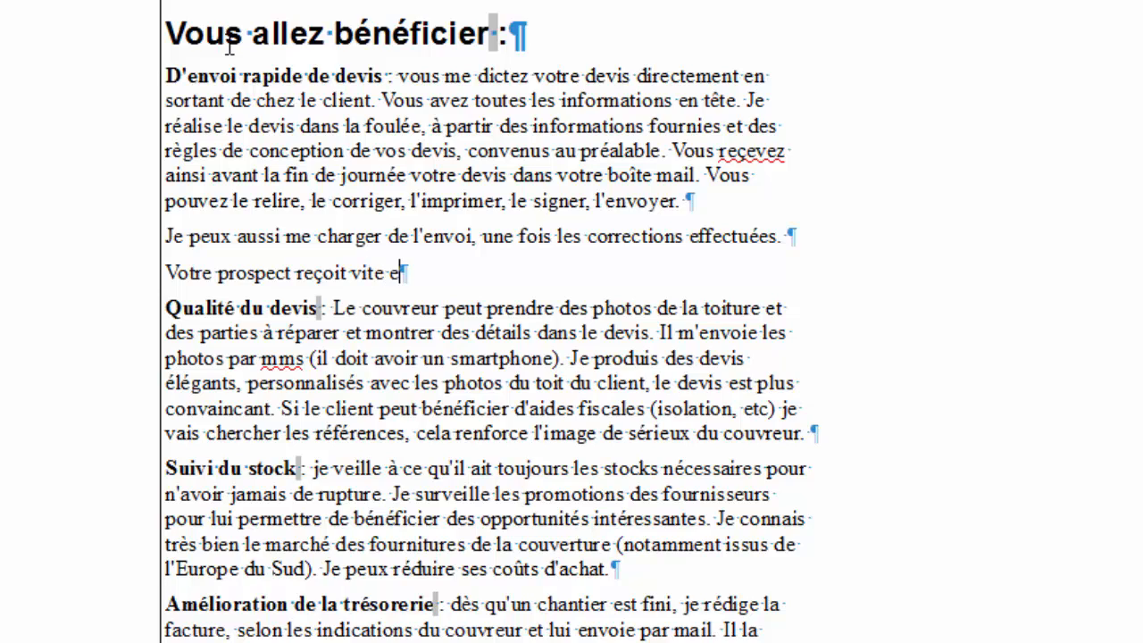
key("BackSpace")
type("un dei")
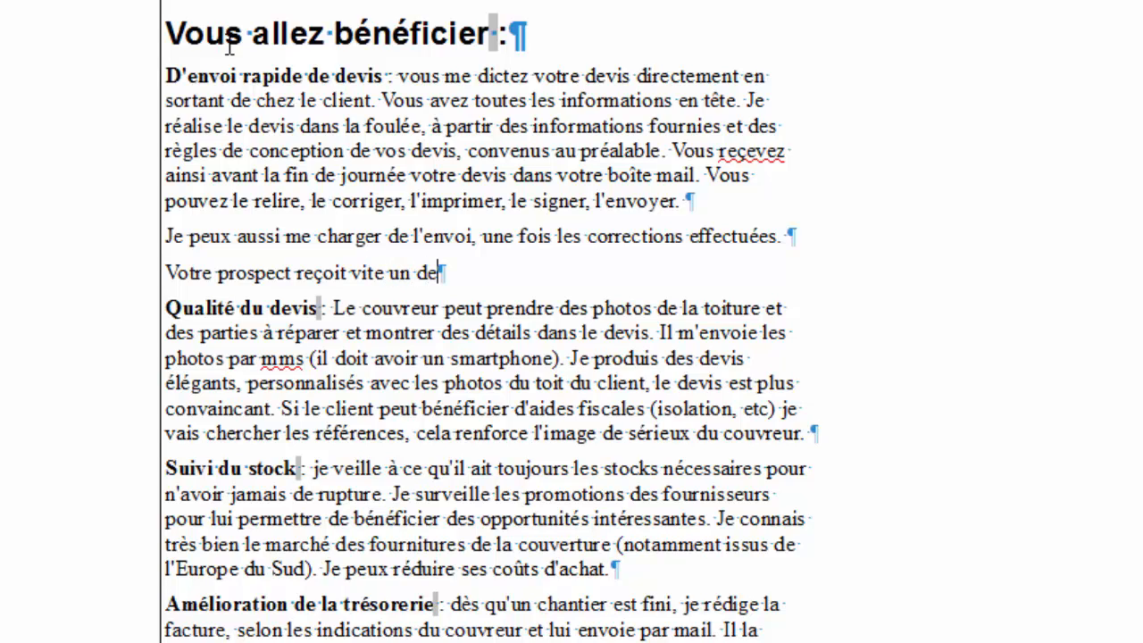
key("BackSpace")
type("vis")
key("BackSpace")
key("BackSpace")
key("BackSpace")
key("BackSpace")
key("BackSpace")
key("BackSpace")
key("BackSpace")
key("BackSpace")
key("BackSpace")
key("BackSpace")
key("BackSpace")
key("BackSpace")
key("BackSpace")
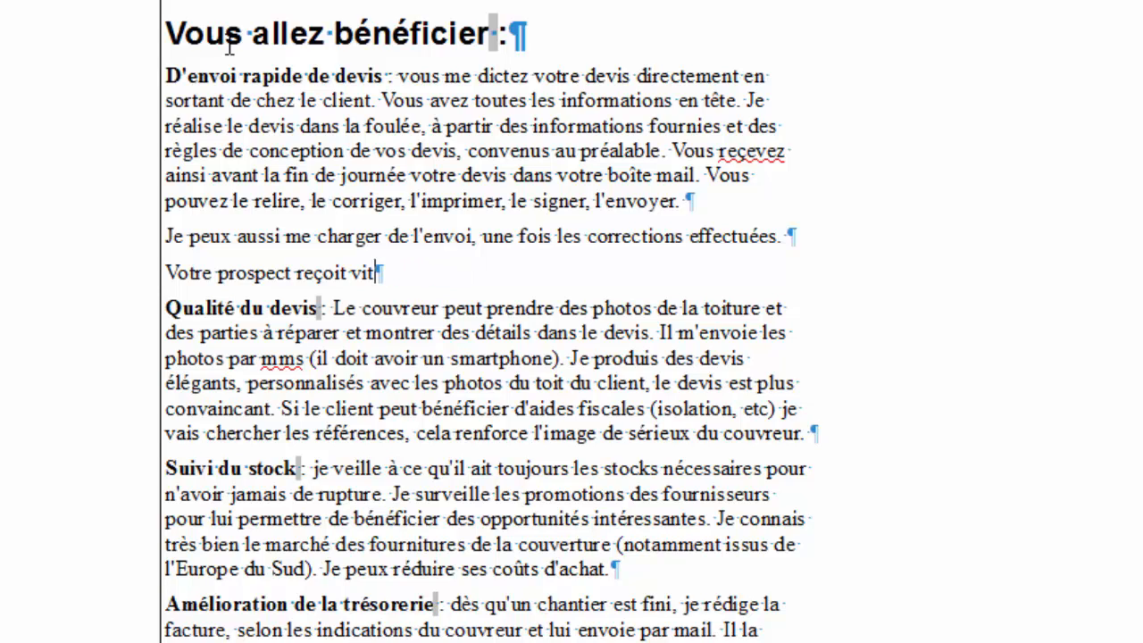
Complete it: 'votre devis rapidement, il doit attendre les devis de vos concurrents… qu'il vous passe commande.'.
type("votre de")
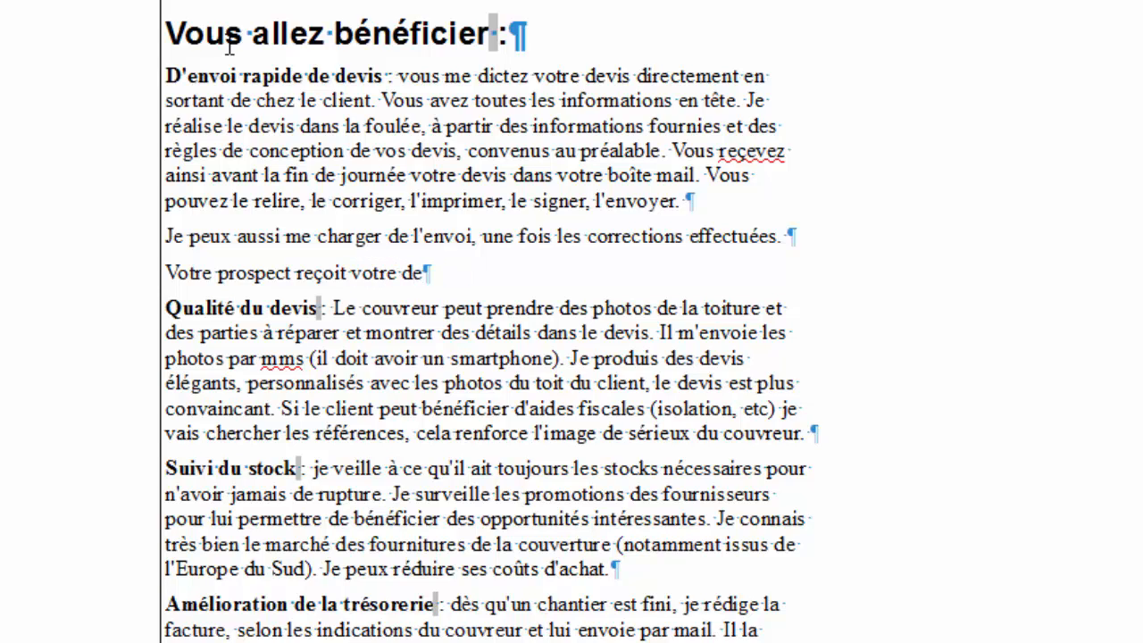
type("vis rapidement")
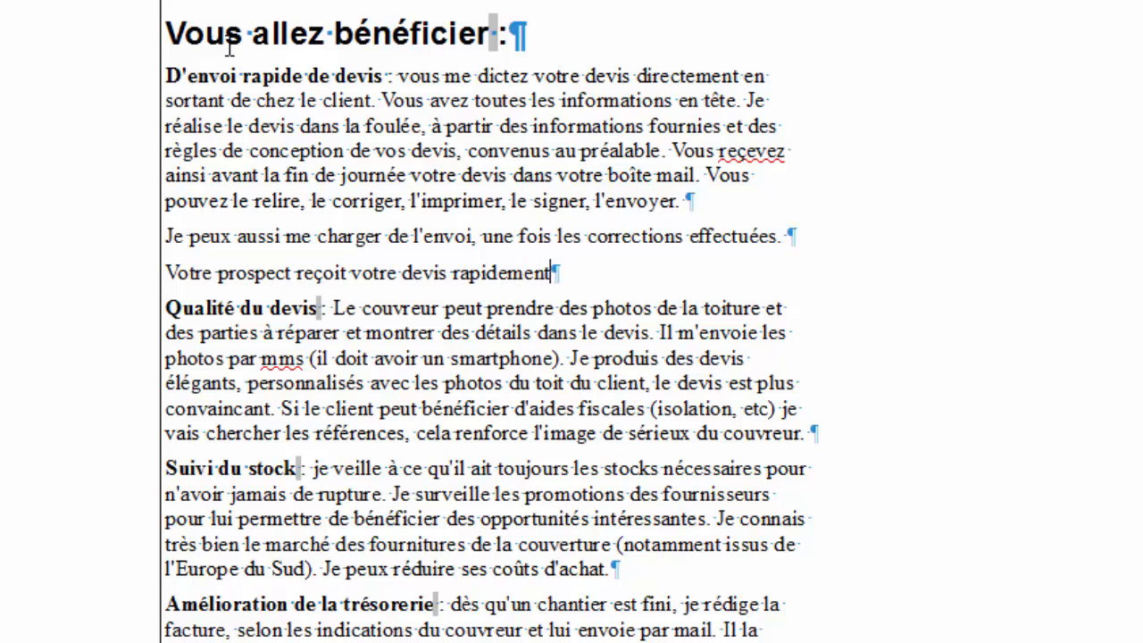
type(", il doit at")
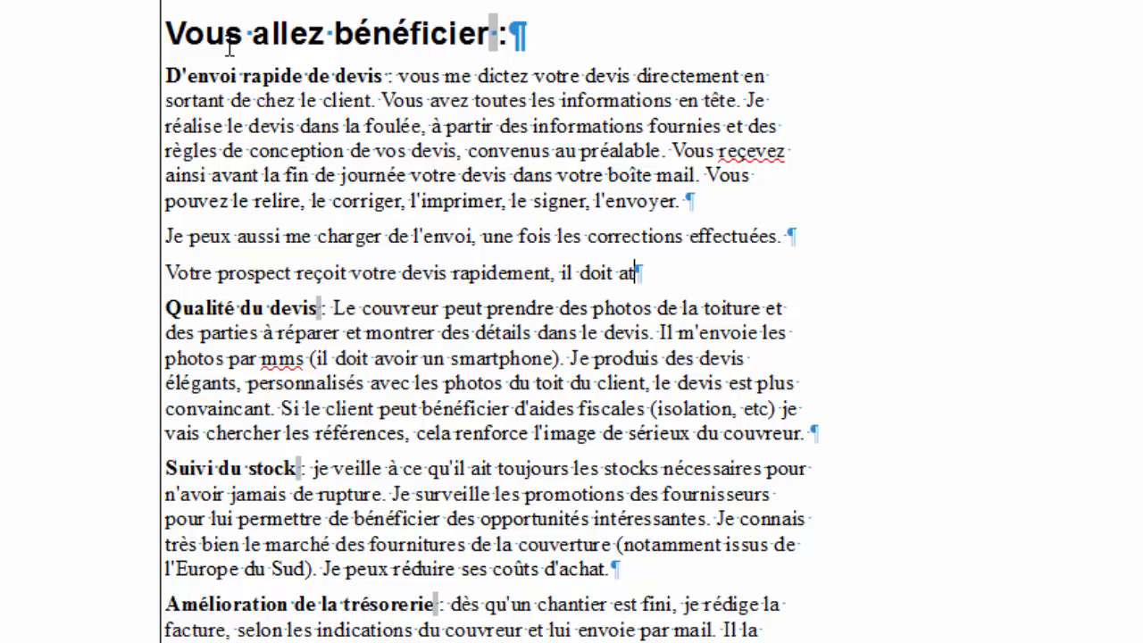
type("tendre le")
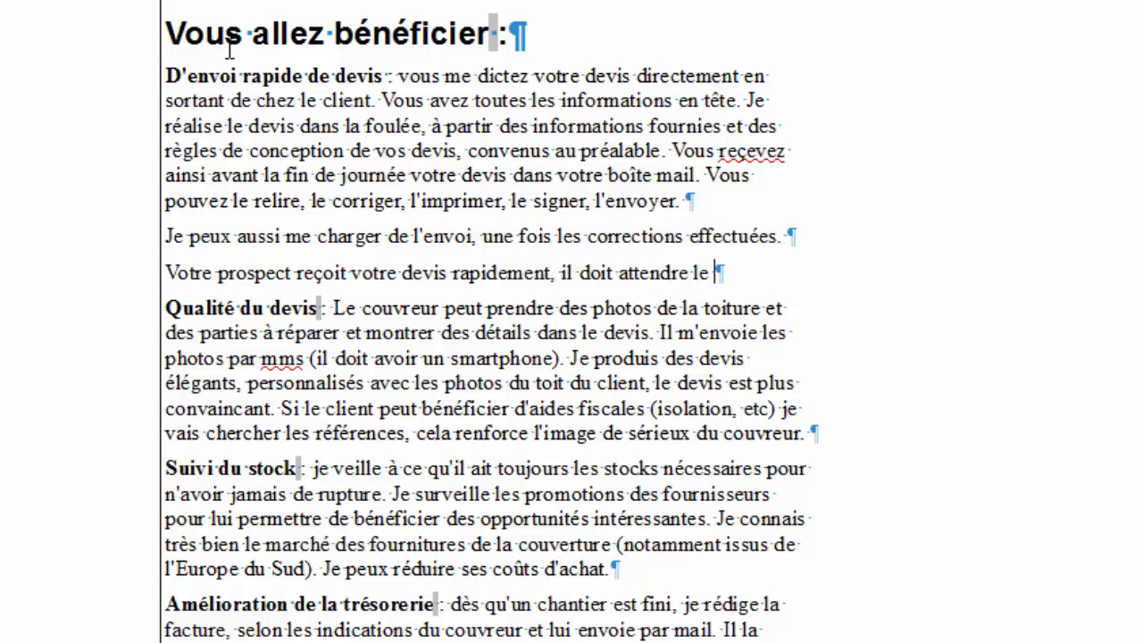
type("s devis de cvos")
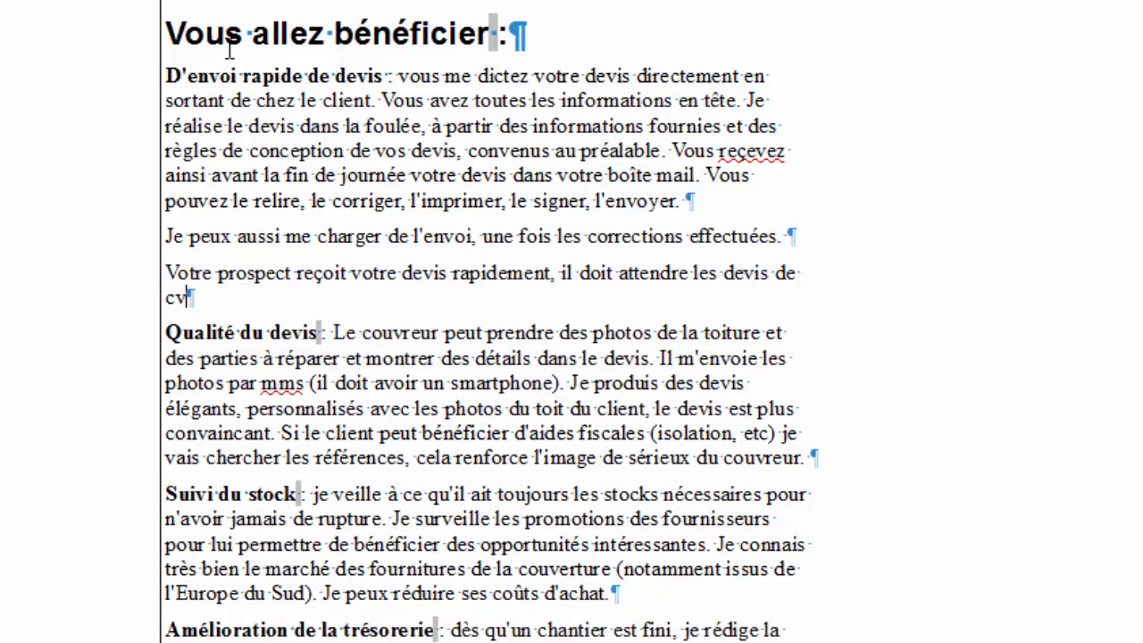
key("BackSpace")
key("BackSpace")
key("BackSpace")
key("BackSpace")
type("vos co")
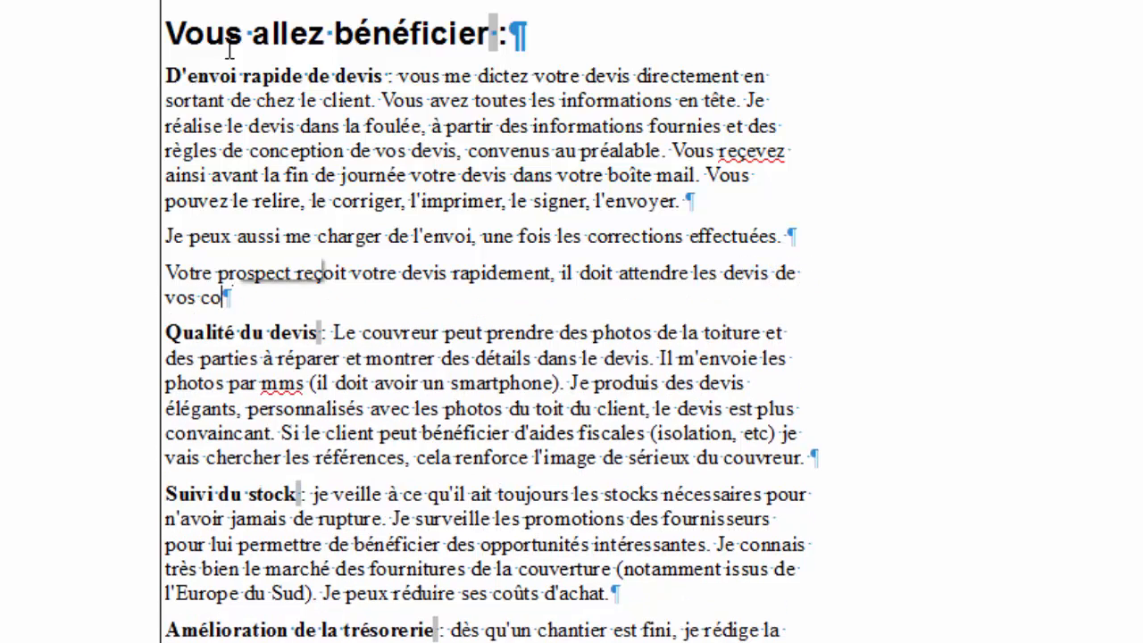
type("ncurrents, ")
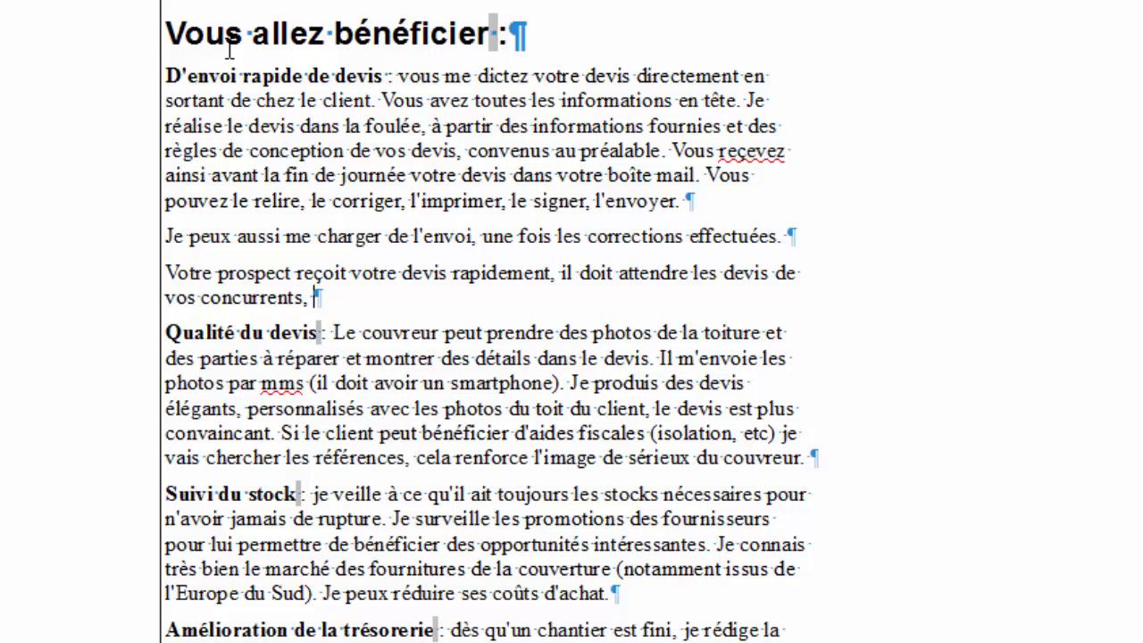
type("vous ")
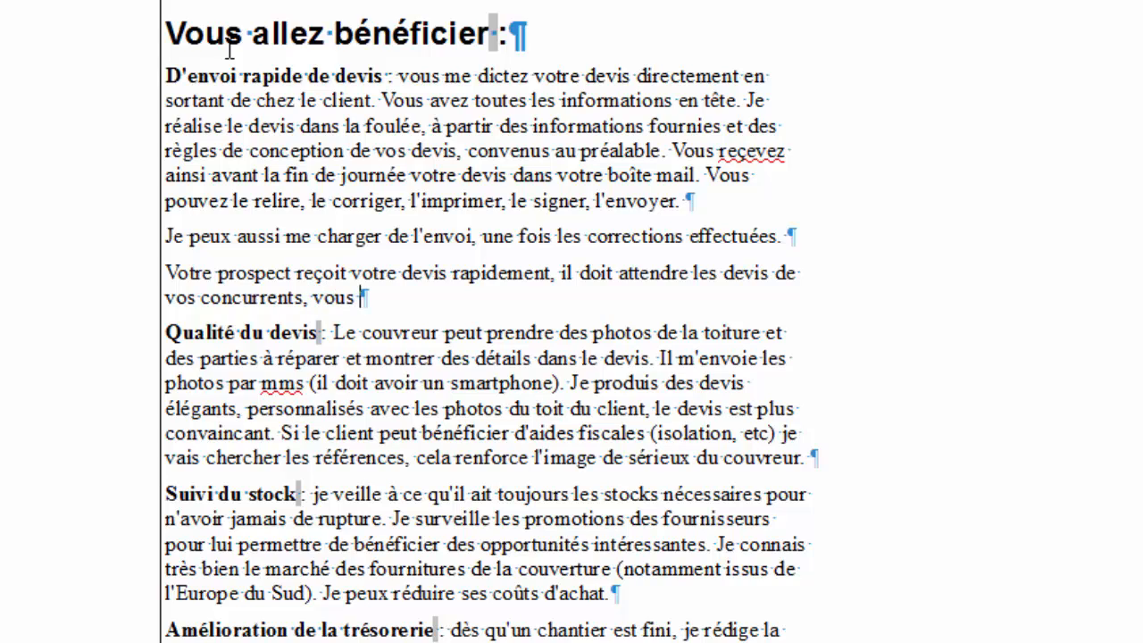
type("avez pla")
key("BackSpace")
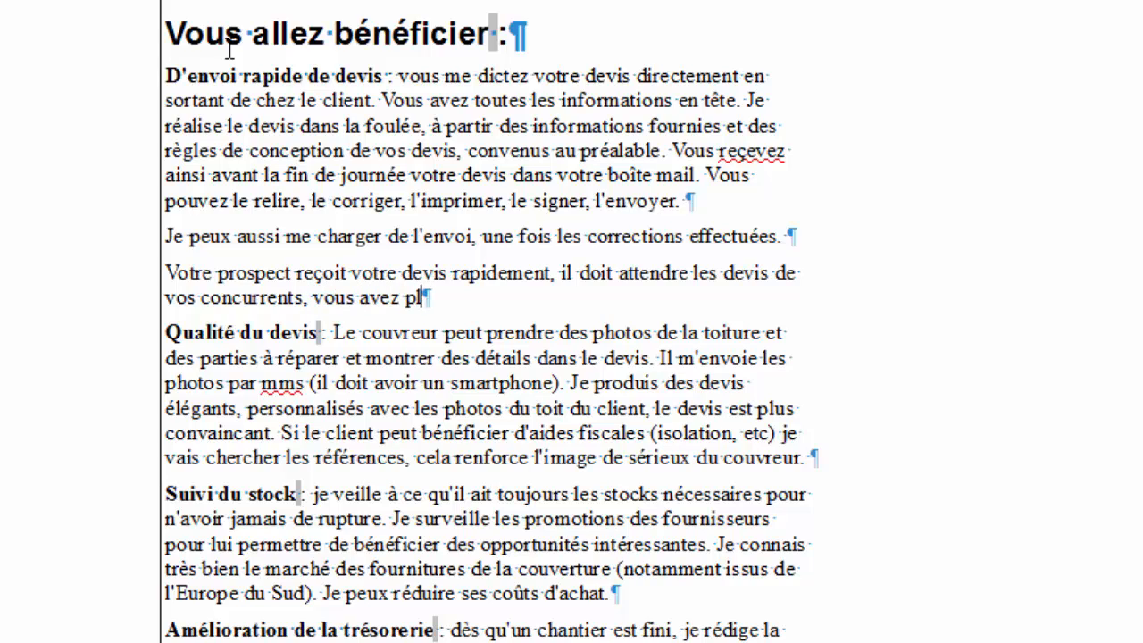
type("us de chance de sit")
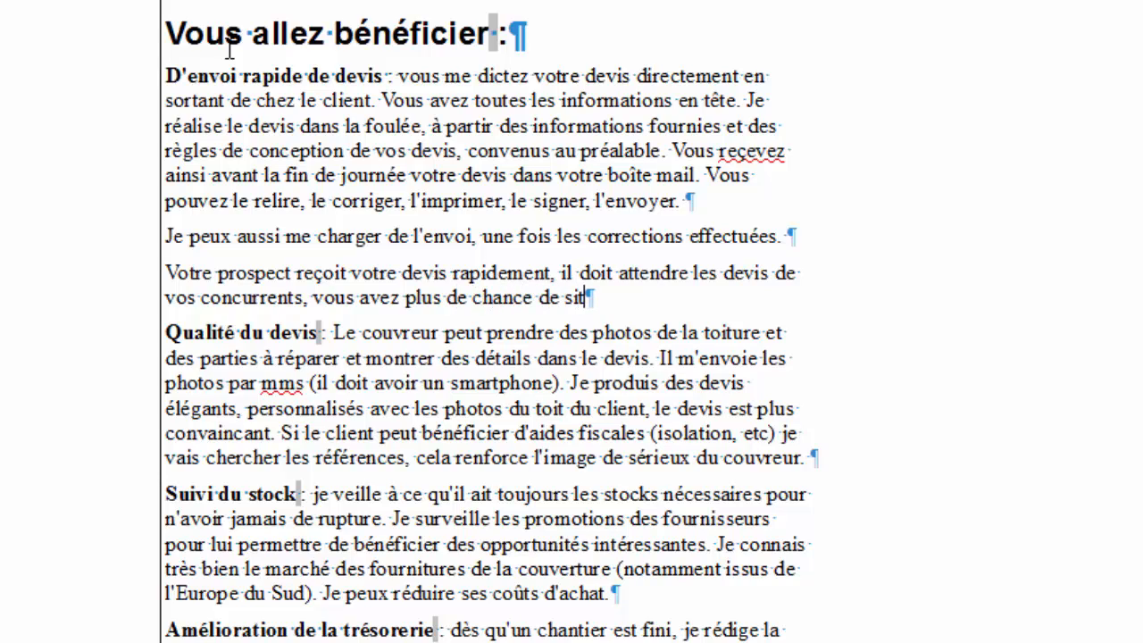
key("BackSpace")
type("gner")
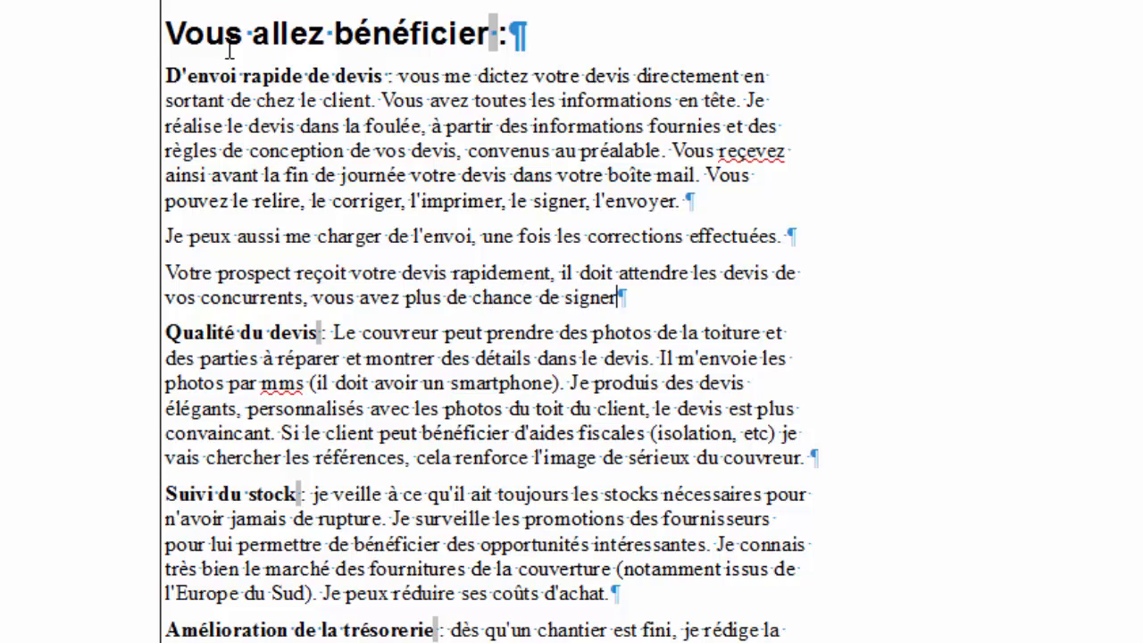
key("BackSpace")
key("BackSpace")
key("BackSpace")
key("BackSpace")
key("BackSpace")
key("BackSpace")
key("BackSpace")
key("BackSpace")
key("BackSpace")
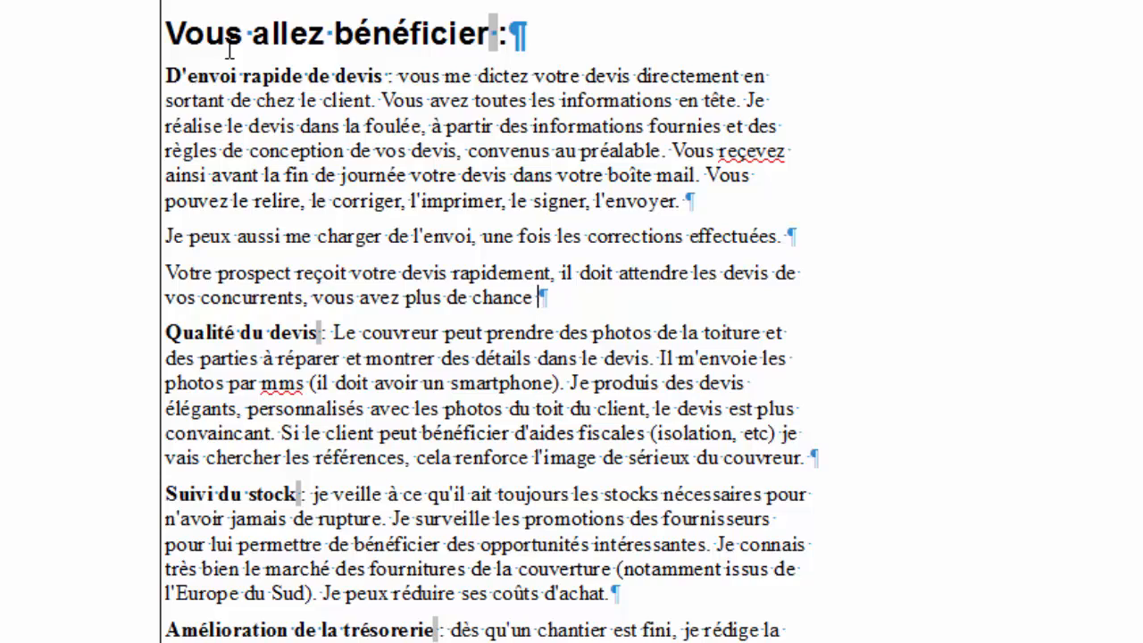
type("qu'il vous pas")
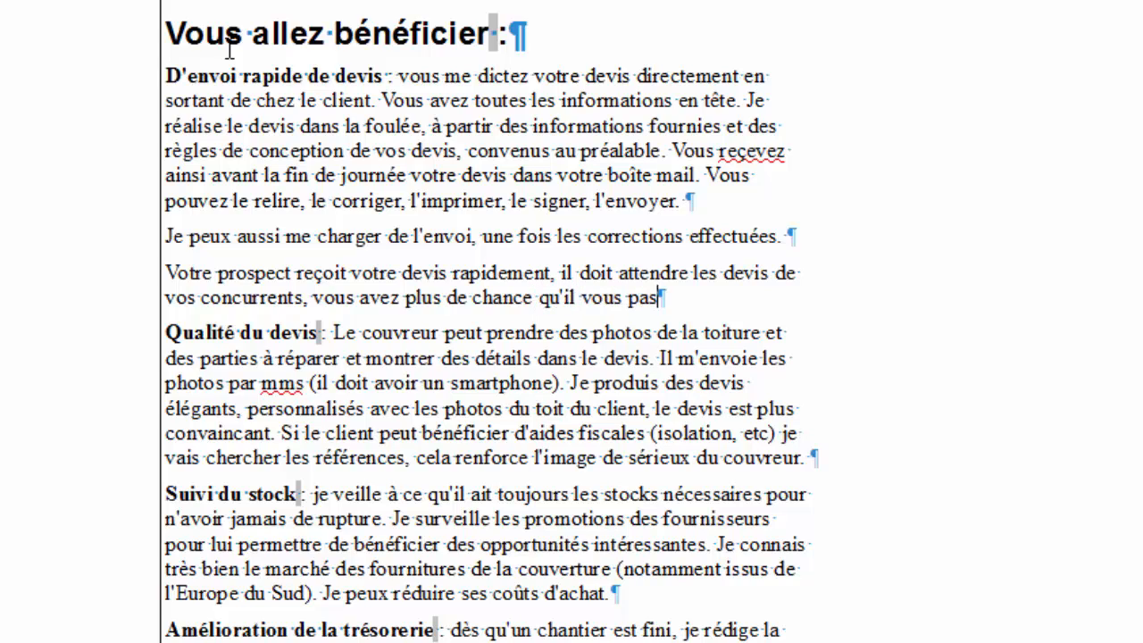
type("se commande.")
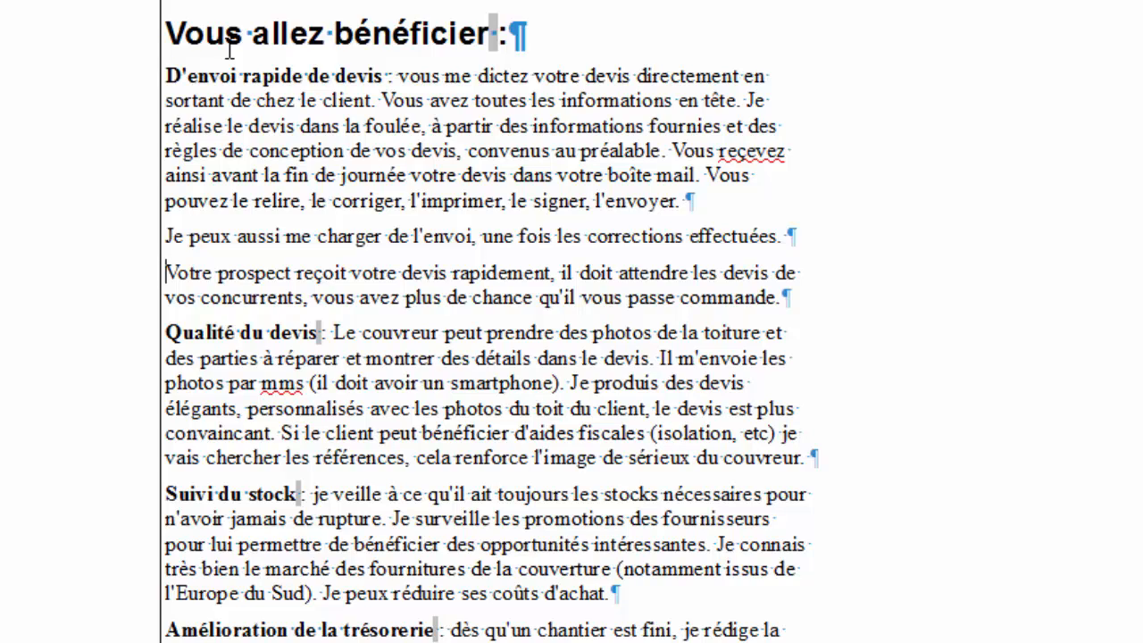
Bold the word 'rapidement', leaving the following comma unbolded.
key("Right")
key("Right")
key("Right")
key("Right")
key("Right")
key("Right")
key("Right")
key("Right")
key("Right")
key("Right")
key("Right")
key("Right")
key("Right")
key("Right")
key("Right")
key("Right")
key("Right")
key("Right")
key("Right")
key("Right")
key("Right")
key("shift+Right")
key("shift+Right")
key("shift+Right")
key("shift+Right")
key("shift+Right")
key("shift+Right")
key("shift+Right")
key("shift+Right")
key("shift+Right")
key("shift+Right")
key("shift+Right")
key("shift+Left")
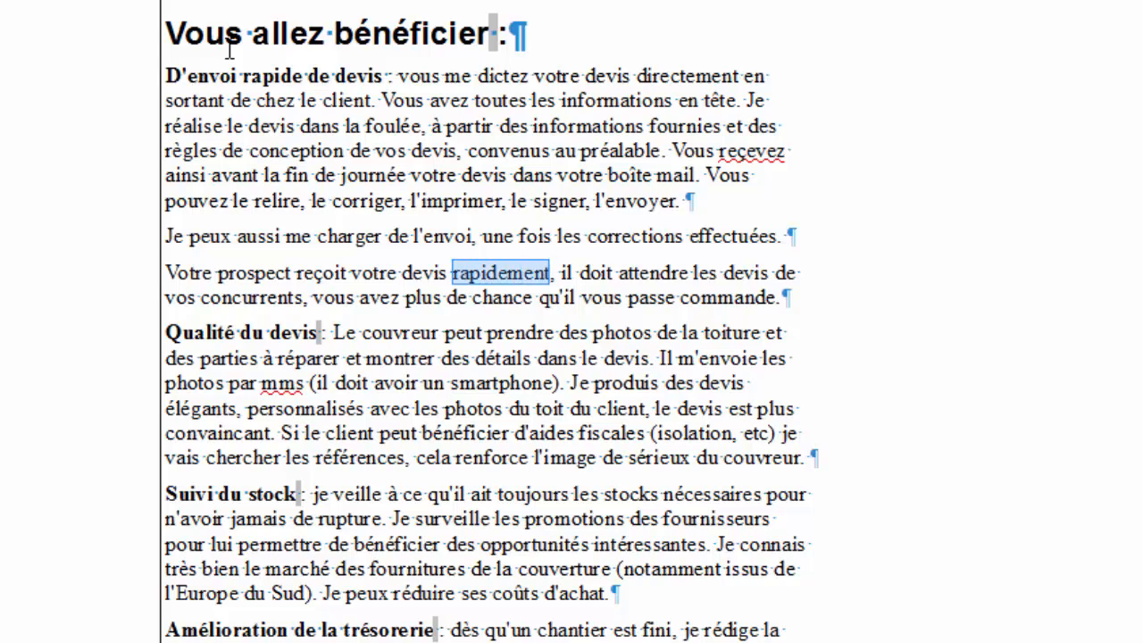
key("ctrl+b")
Bold the closing phrase 'vous avez plus de chance qu'il vous passe commande'.
key("Down")
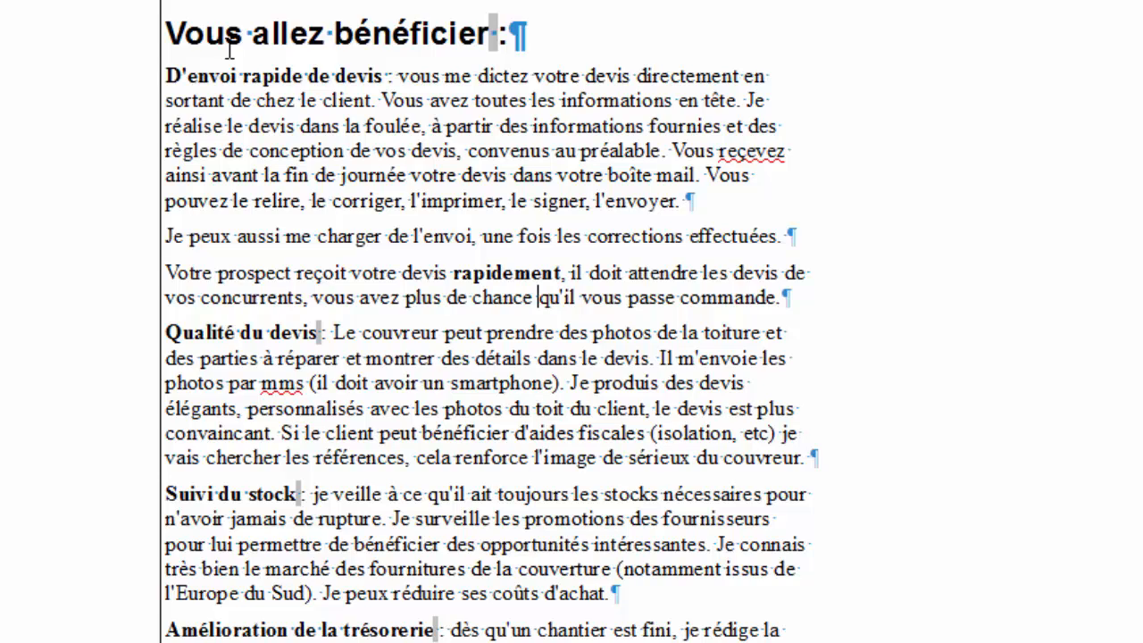
key("Left")
key("Left")
key("Left")
key("Left")
key("Left")
key("Left")
key("Left")
key("Left")
key("Left")
key("Left")
key("Left")
key("Up")
key("Down")
key("Right")
key("Right")
key("Right")
key("Right")
key("Right")
key("Right")
key("Right")
key("Right")
key("Right")
key("Right")
key("Right")
key("Right")
key("Right")
key("Right")
key("Right")
key("Right")
key("Right")
key("Right")
key("Right")
key("Right")
key("Left")
key("Left")
key("Left")
key("Left")
key("Left")
key("Left")
key("Left")
key("Left")
key("Left")
key("Left")
key("Left")
key("Left")
key("Left")
key("Left")
key("Left")
key("Left")
key("Left")
key("Left")
key("Left")
key("Left")
key("Left")
key("Left")
key("Left")
key("Left")
key("shift+Right")
key("shift+Right")
key("shift+Right")
key("shift+Right")
key("shift+Right")
key("shift+Right")
key("shift+Right")
key("shift+Right")
key("shift+Right")
key("shift+Right")
key("shift+Right")
key("shift+Right")
key("shift+Right")
key("shift+Right")
key("shift+Right")
key("shift+Right")
key("shift+Right")
key("shift+Right")
key("shift+Right")
key("shift+Right")
key("shift+Right")
key("shift+Right")
key("shift+Right")
key("shift+Right")
key("shift+Right")
key("shift+Right")
key("shift+Right")
key("shift+Right")
key("shift+Right")
key("shift+Right")
key("shift+Right")
key("shift+Right")
key("shift+Right")
key("shift+Right")
key("shift+Right")
key("shift+Right")
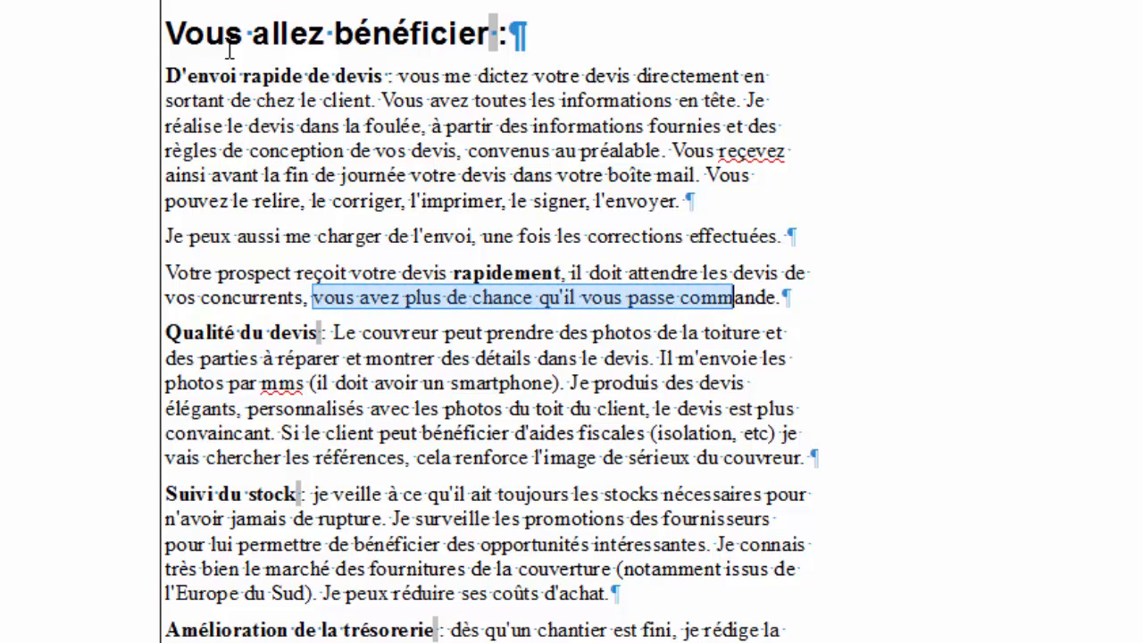
key("ctrl+b")
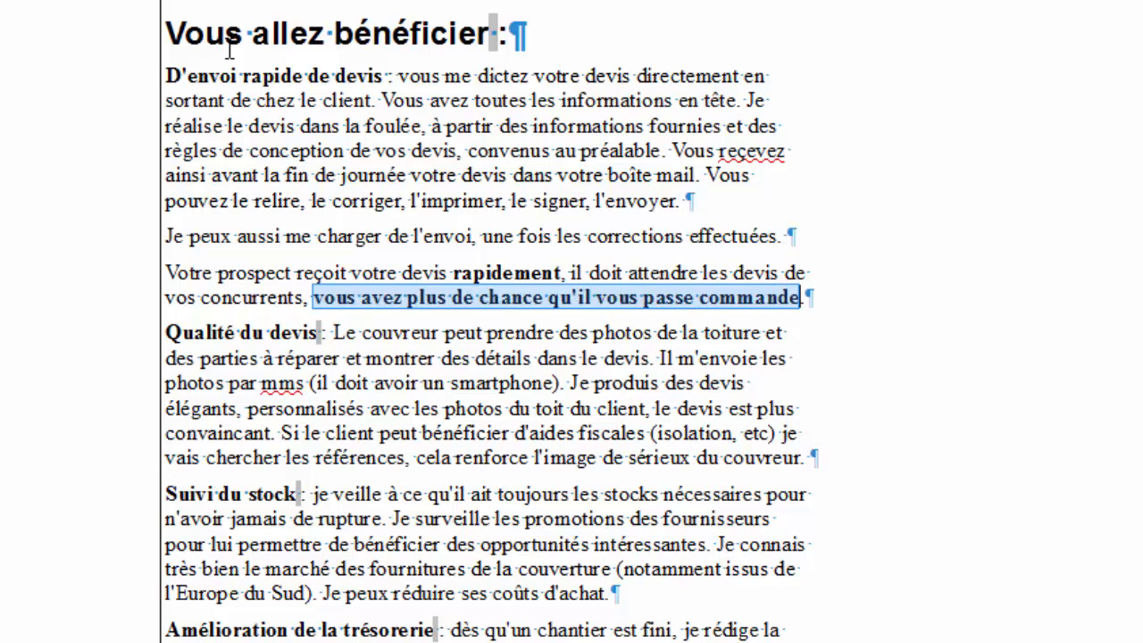
key("Up")
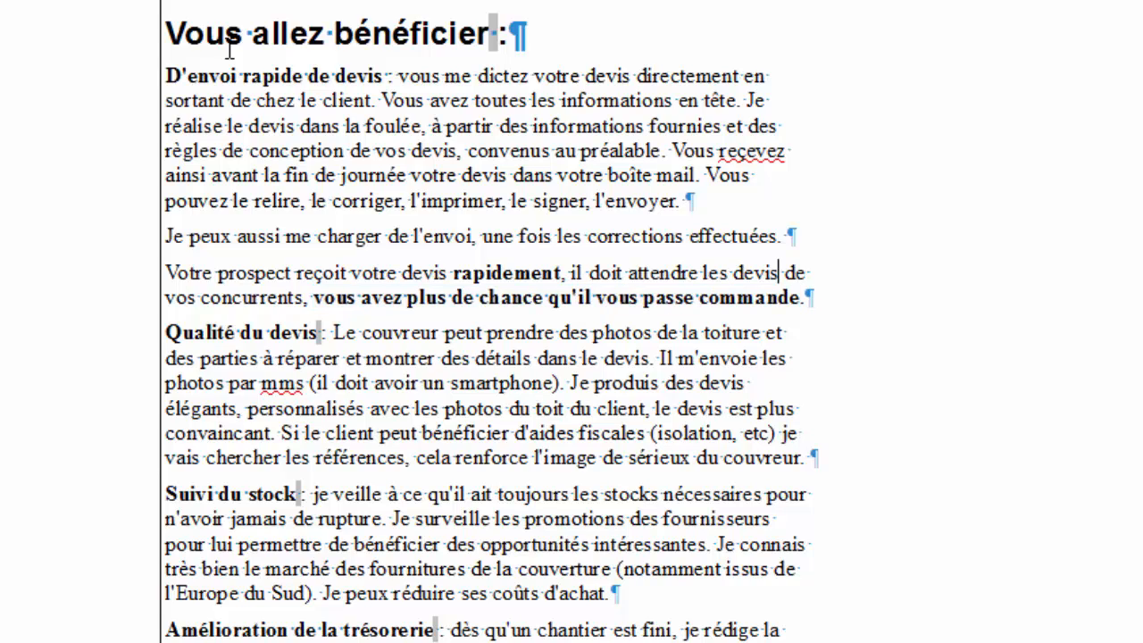
Correct the misspelling 'reçevez' to 'recevez'.
key("Up")
key("Up")
key("BackSpace")
type("c")
left_click(797, 188)
Bold the phrase 'directement en sortant de chez le client'.
double_click(712, 77)
left_click_drag(571, 78, 365, 94)
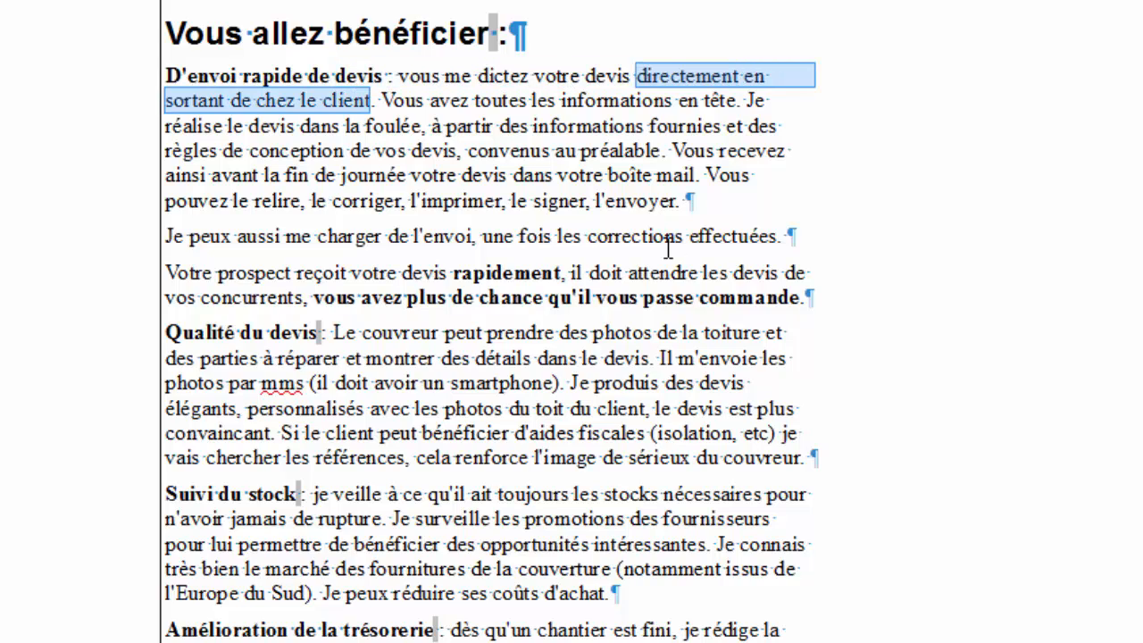
key("ctrl+g")
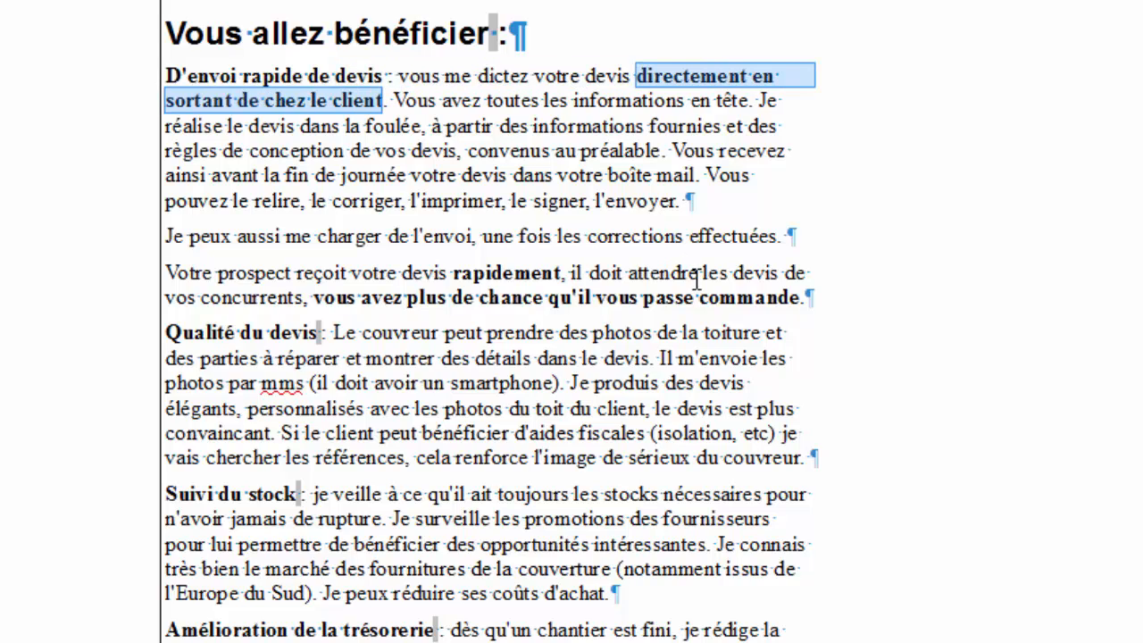
left_click(584, 195)
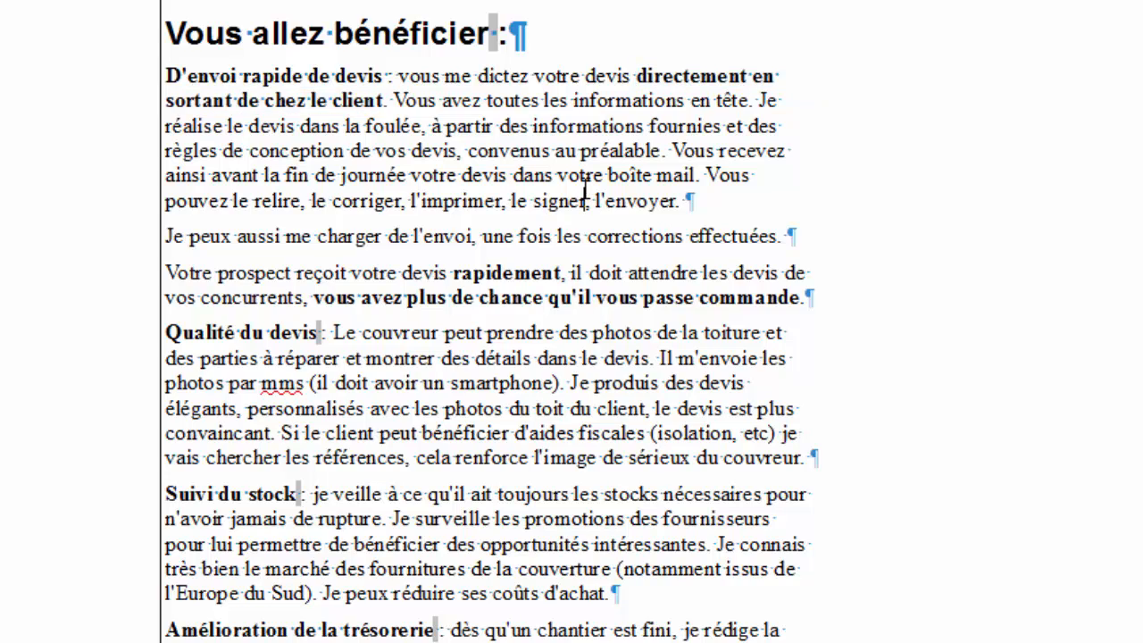
Insert 'par téléphone' after 'dictez' in the first benefit.
left_click(509, 76)
left_click(530, 76)
type("par t")
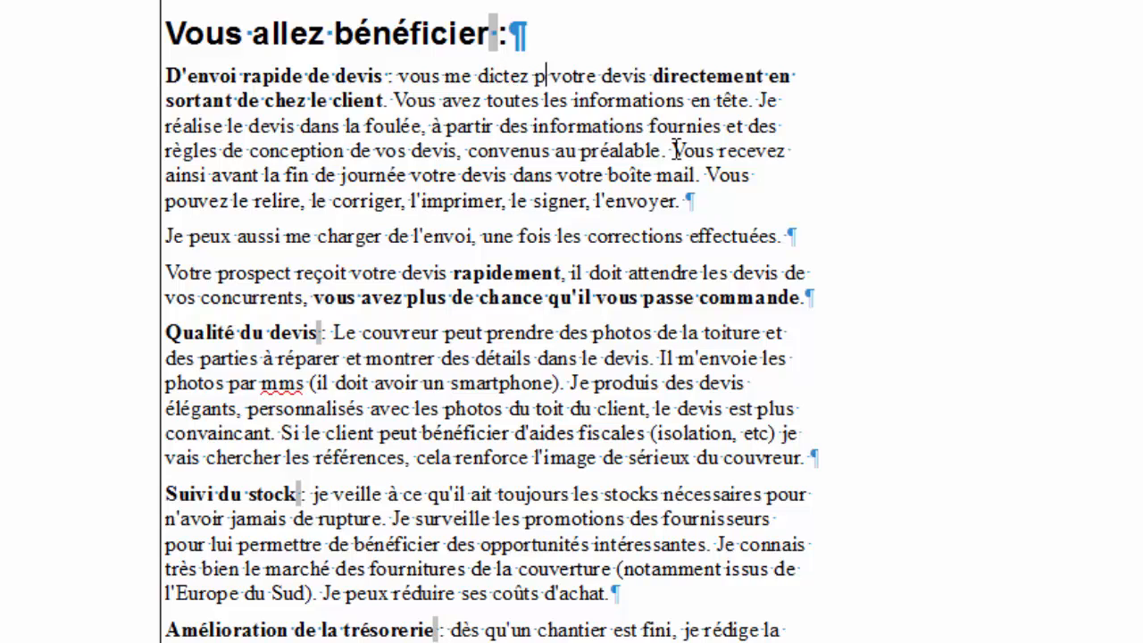
type("éléphone")
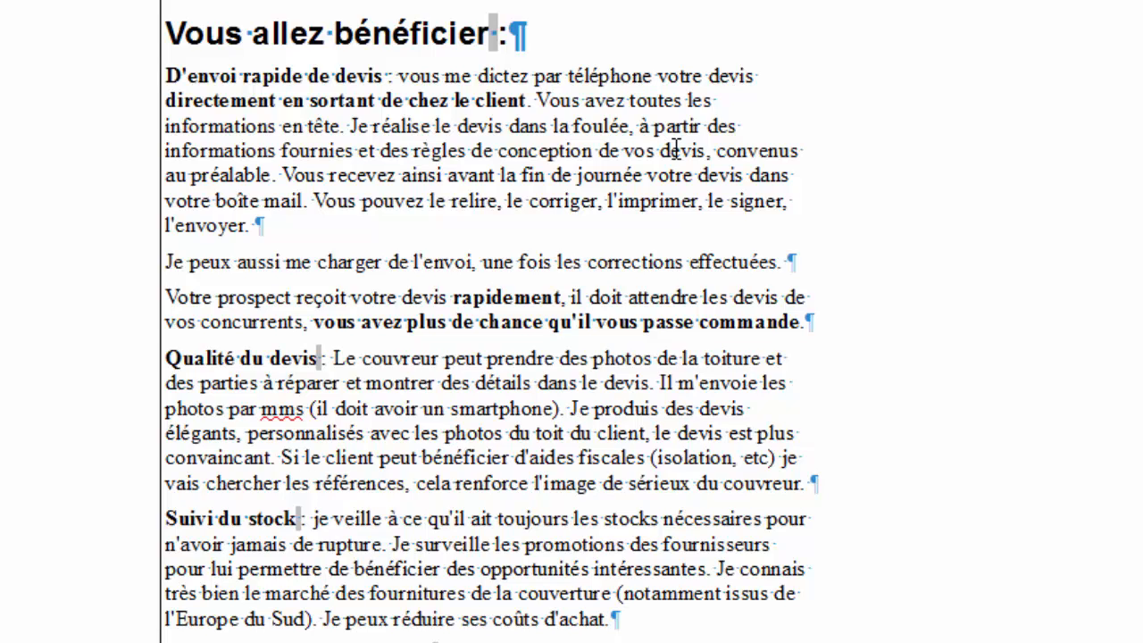
Start new paragraphs at 'Vous avez toutes' and at 'Je réalise'.
key("Right")
key("Right")
key("Right")
key("Right")
key("Right")
key("Right")
key("Right")
key("Right")
key("Right")
key("Right")
key("Right")
key("Right")
key("Right")
key("Right")
key("Right")
key("Right")
key("Right")
key("Right")
key("Right")
key("Right")
key("Return")
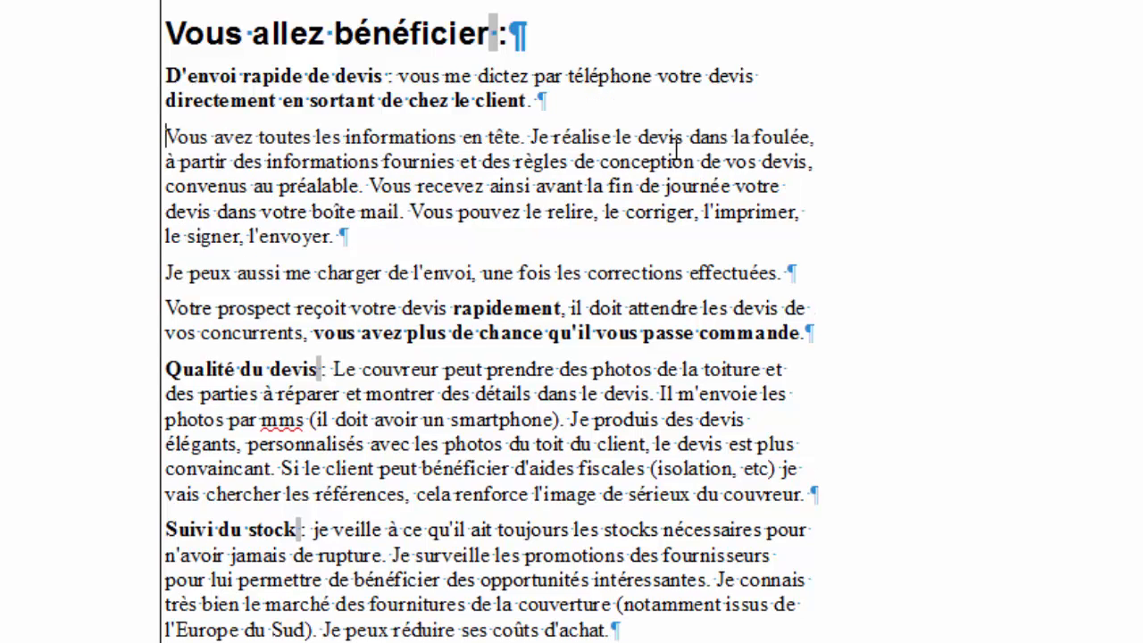
key("Right")
key("Right")
key("Right")
key("Right")
key("Right")
key("Right")
key("Right")
key("Right")
key("Right")
key("Right")
key("Right")
key("Right")
key("Right")
key("Right")
key("Right")
key("Right")
key("Right")
key("Right")
key("Right")
key("Right")
key("Right")
key("Right")
key("Right")
key("Right")
key("Right")
key("Right")
key("Right")
key("Right")
key("Return")
key("ctrl+z")
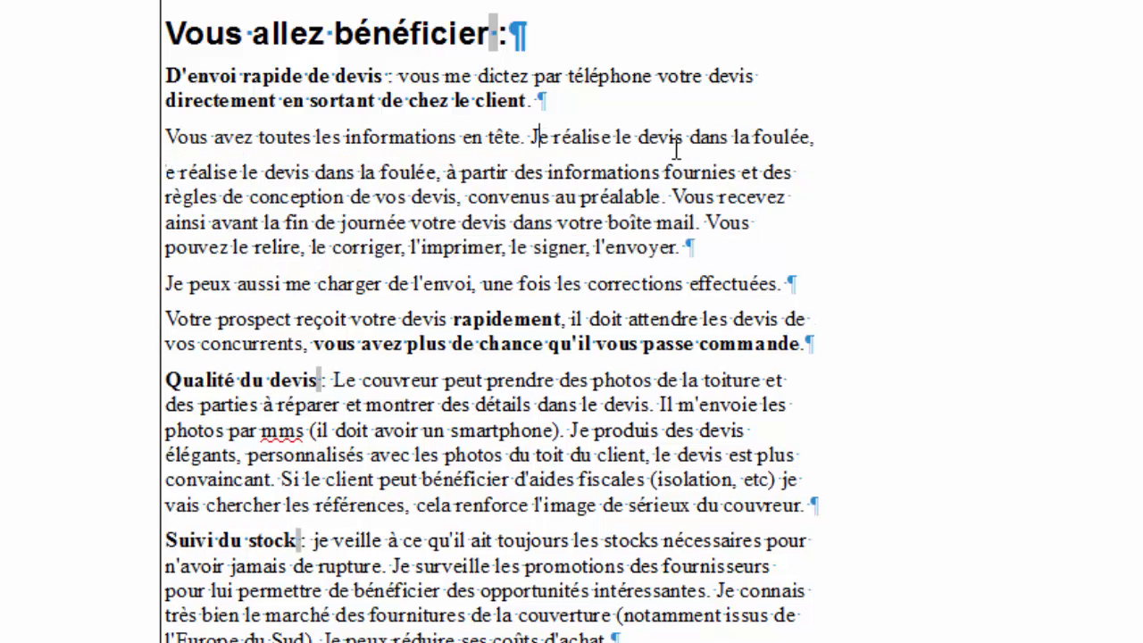
key("Return")
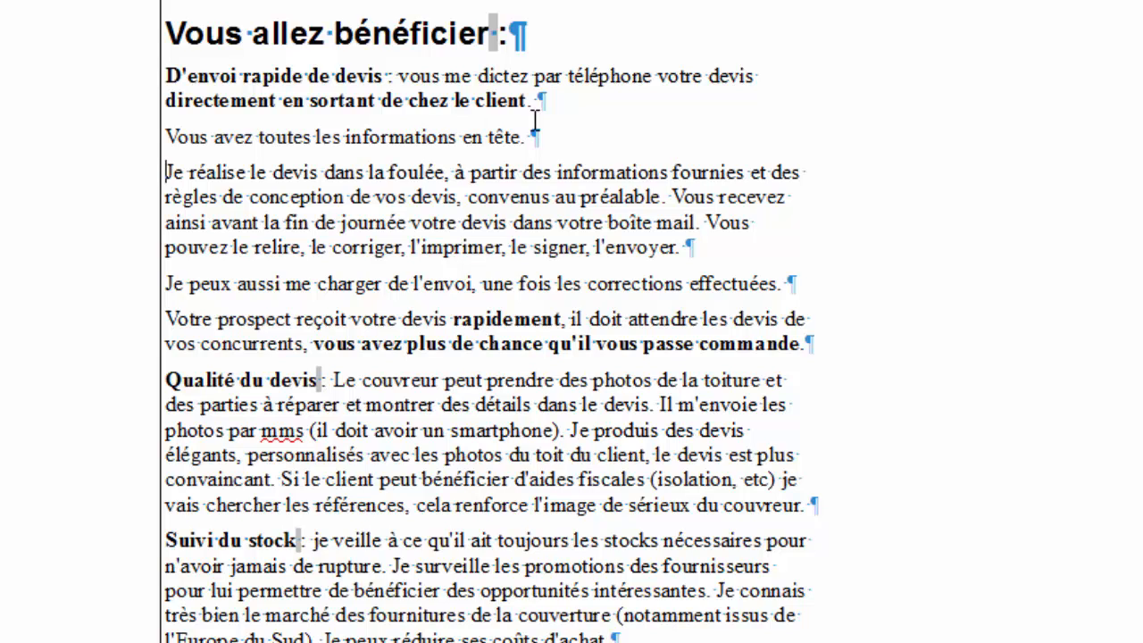
Extend 'en tête' with ', et vous ne risquez pas d'oublier un point important.'.
left_click(560, 136)
key("BackSpace")
key("BackSpace")
type(", et")
type(" donc")
key("BackSpace")
key("BackSpace")
key("BackSpace")
key("BackSpace")
key("BackSpace")
type("vous n")
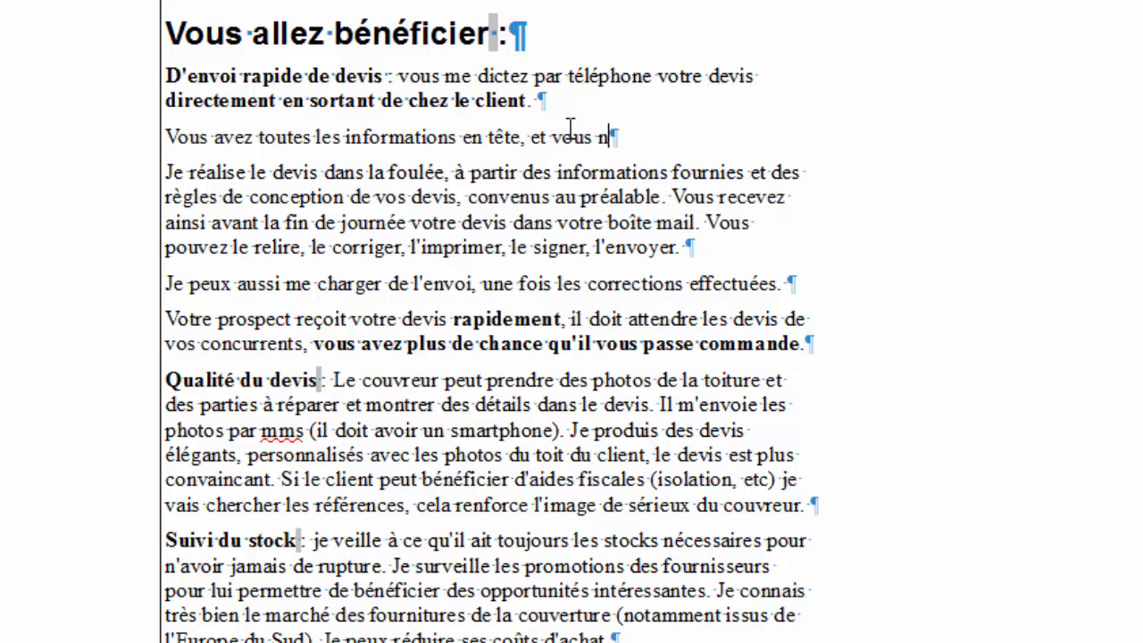
type("e risquez pa")
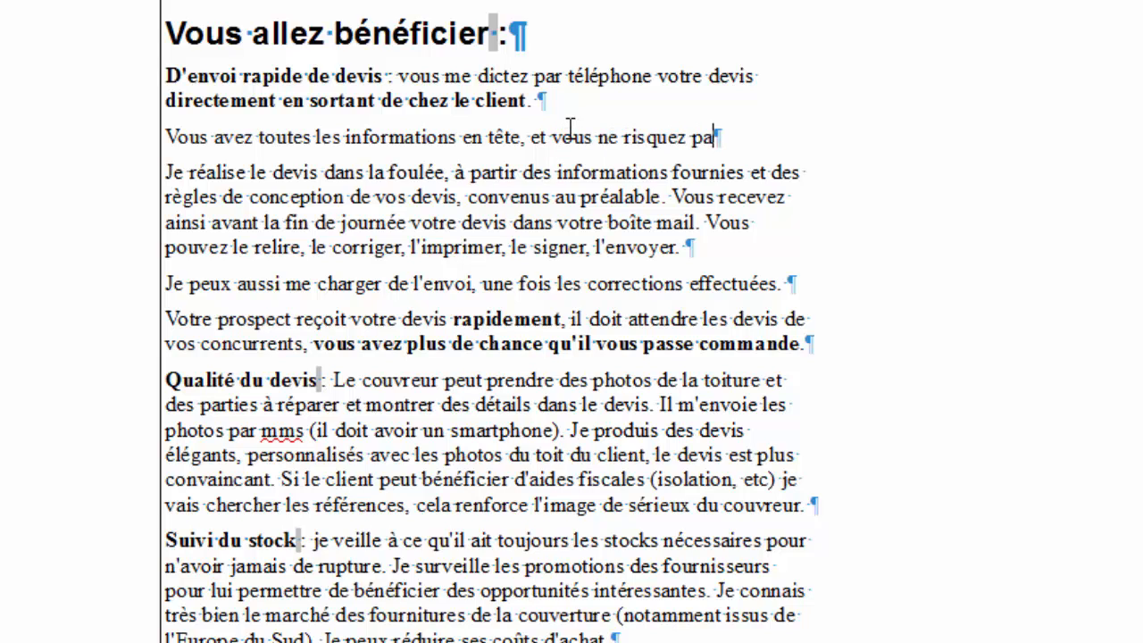
type("s d'oublier un")
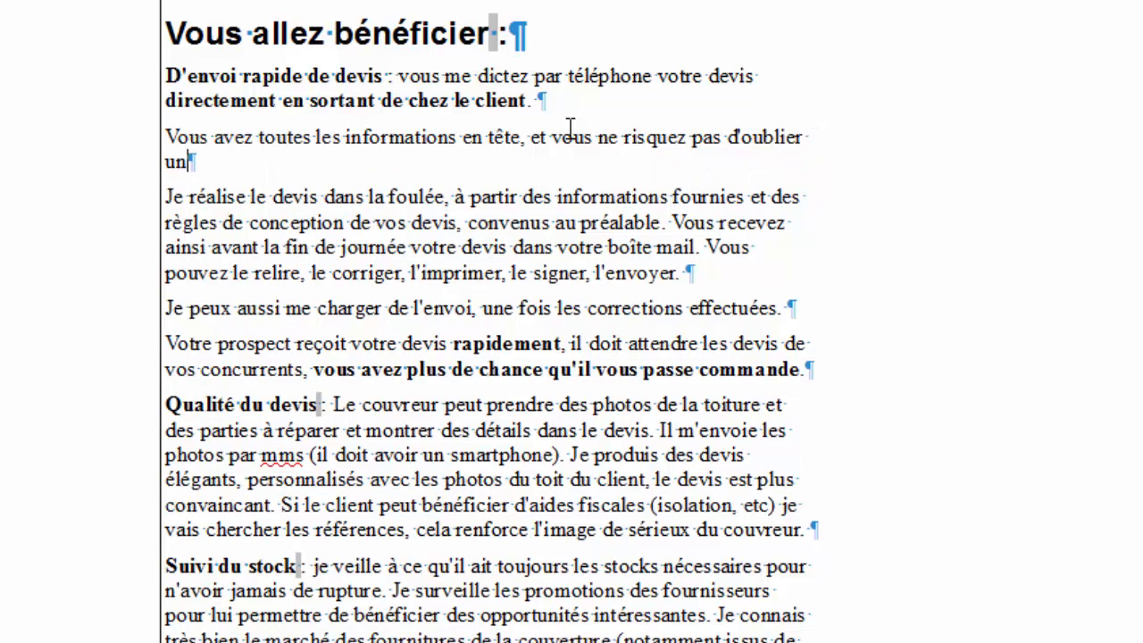
type(" point imo")
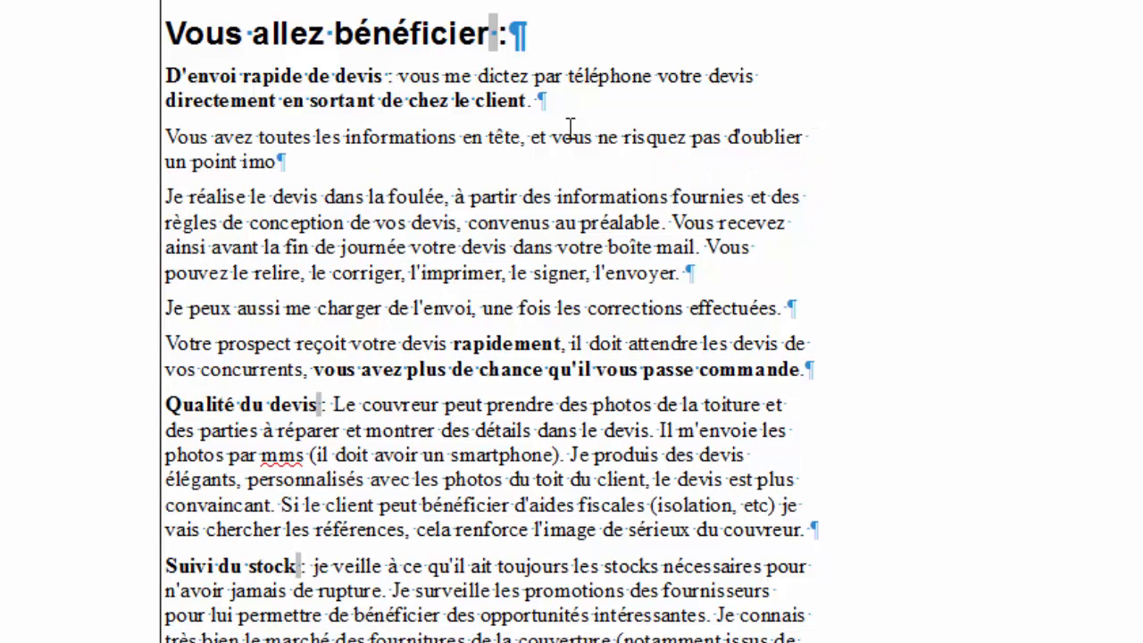
key("BackSpace")
type("portant")
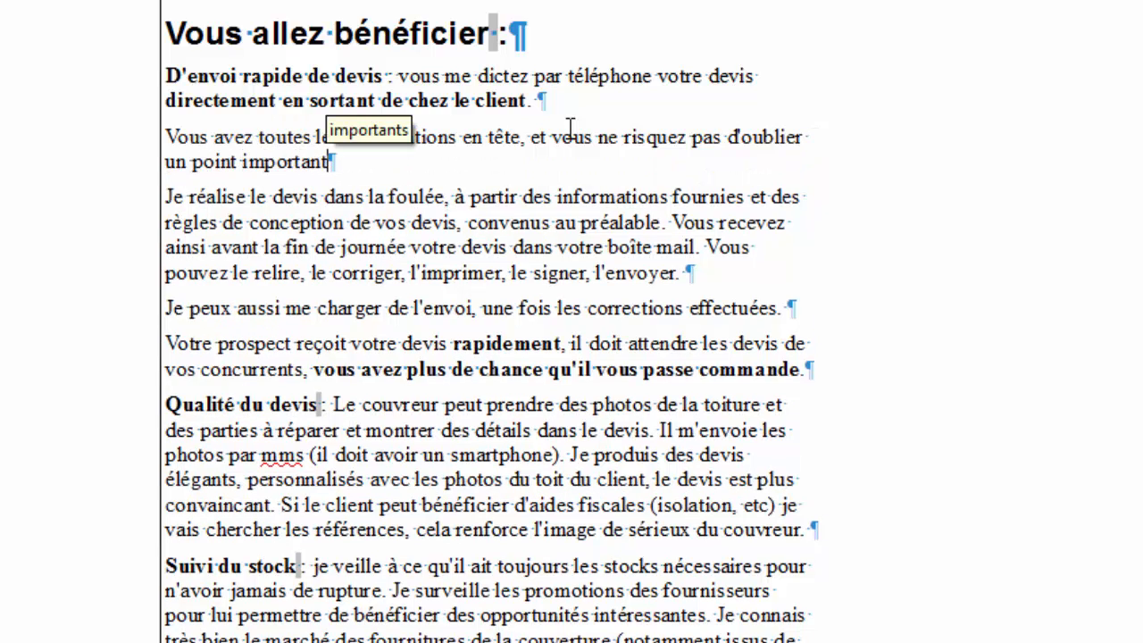
type(".")
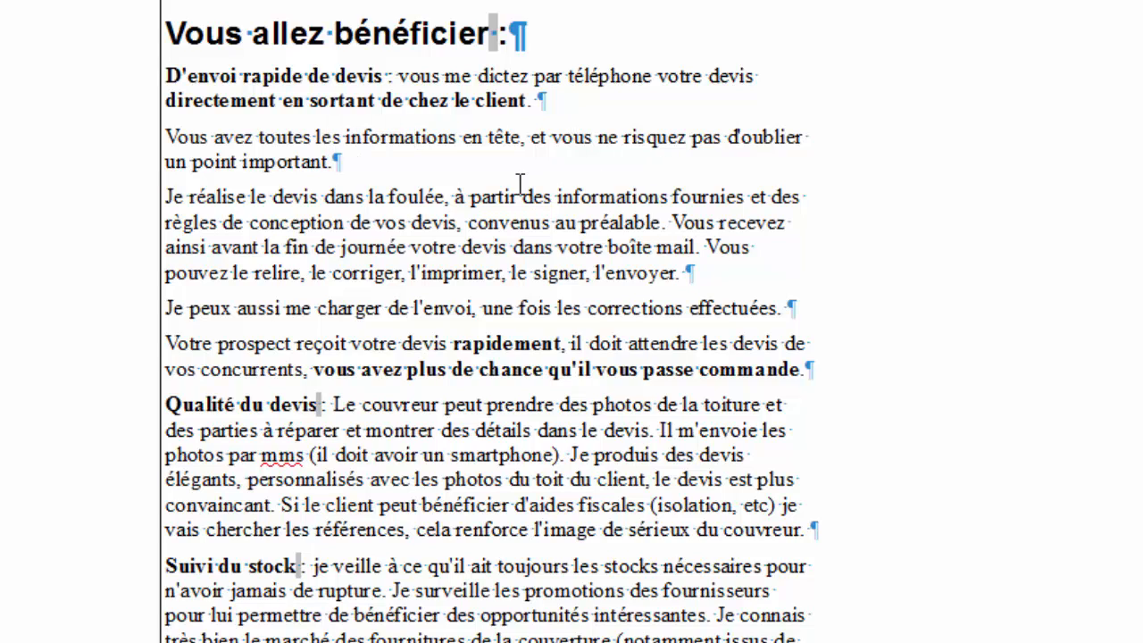
Bold 'toutes les informations en tête' in the second benefit paragraph.
double_click(410, 131)
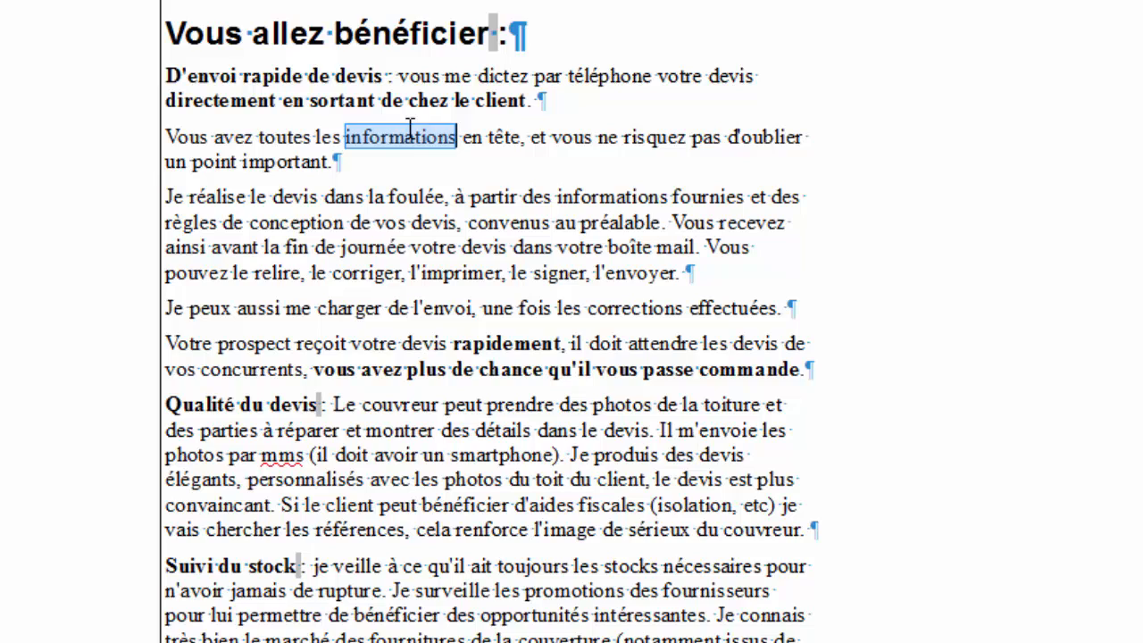
left_click(278, 132, "shift")
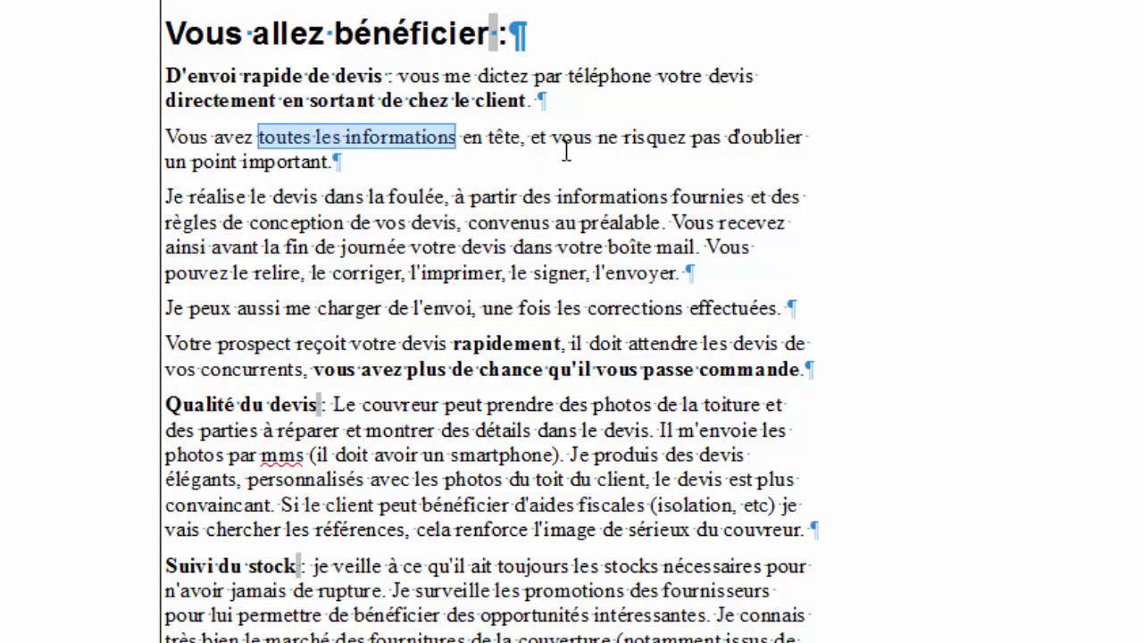
left_click(506, 141, "shift")
left_click(517, 141, "shift")
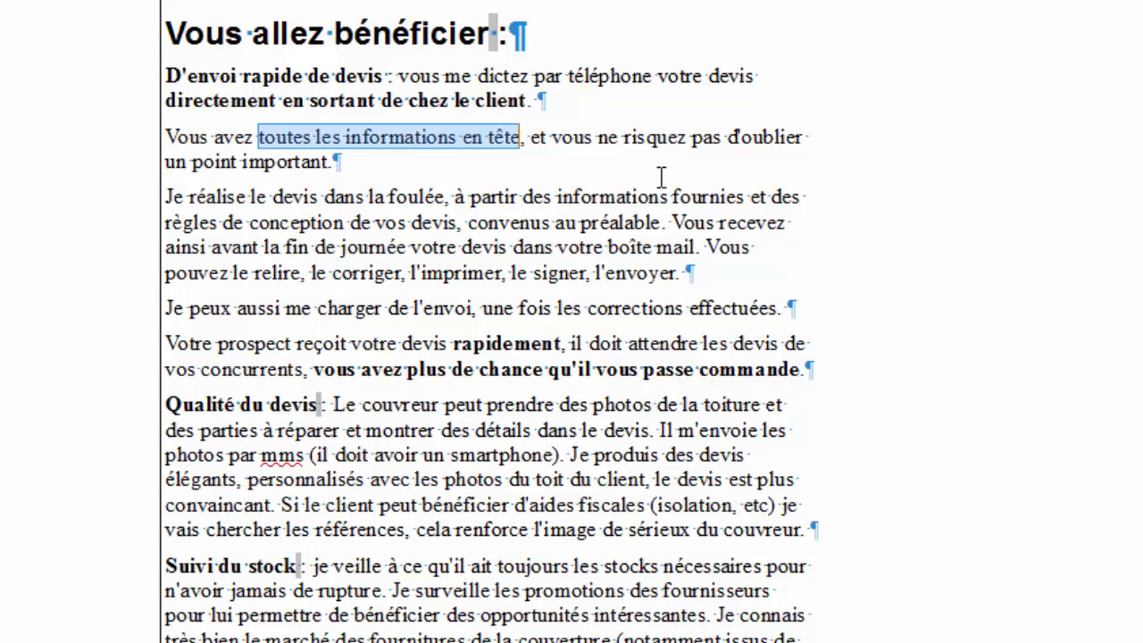
key("ctrl+b")
left_click(571, 179)
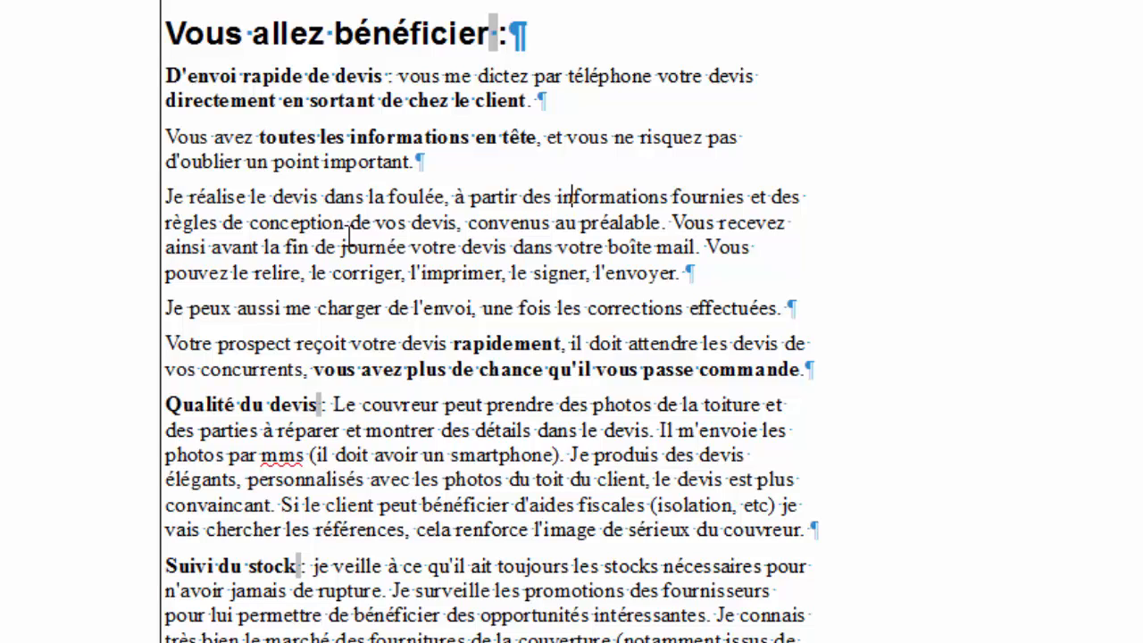
Add 'qui vous a demandé une estimation pour intervenir sur son toit.' after 'client'.
left_click(572, 98)
type("qui vous")
type(" a demané")
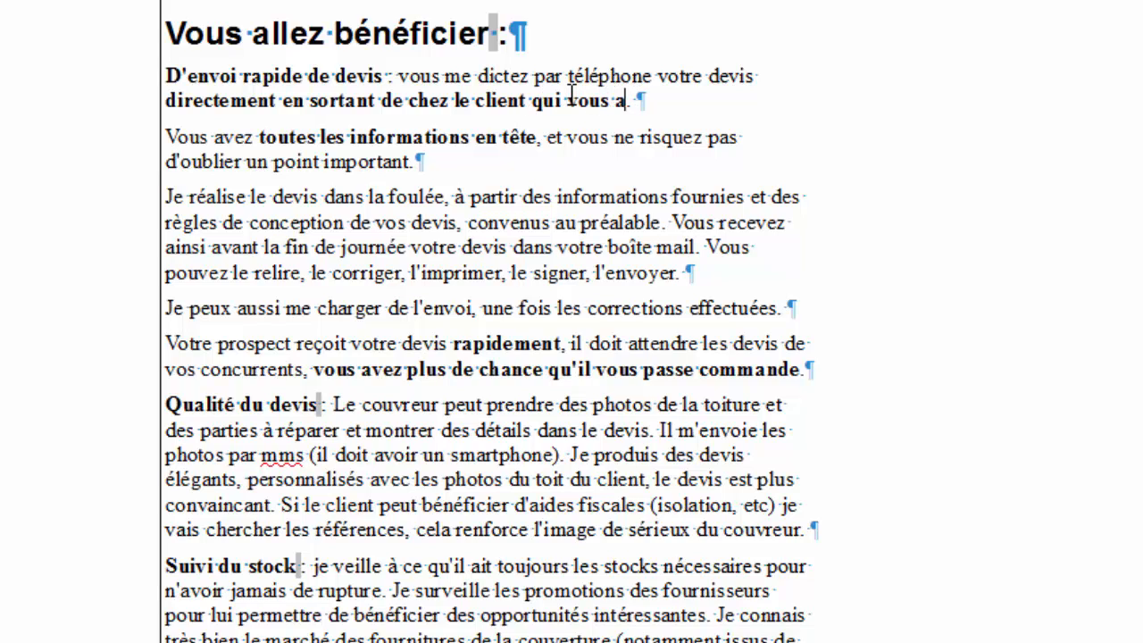
key("BackSpace")
type("dé une")
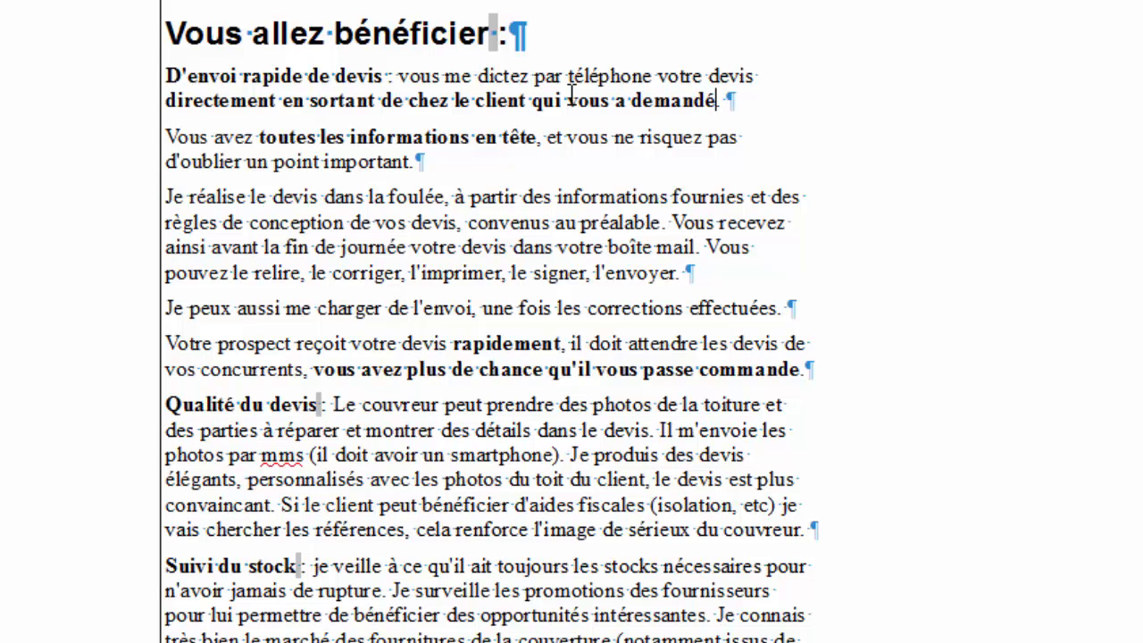
type(" esti")
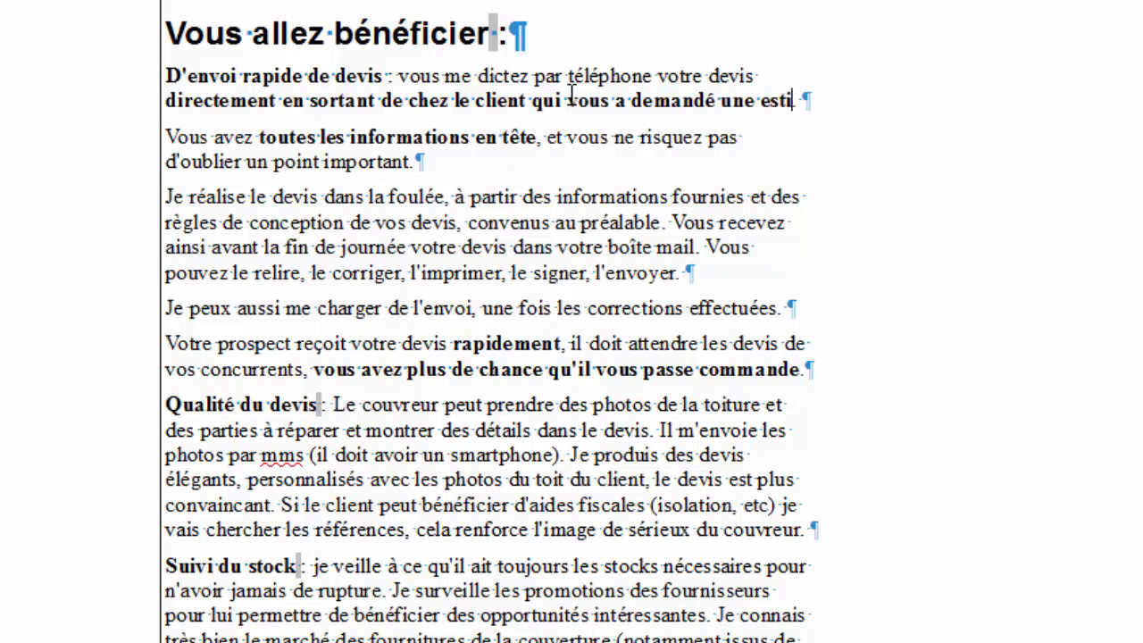
type("mation pour i")
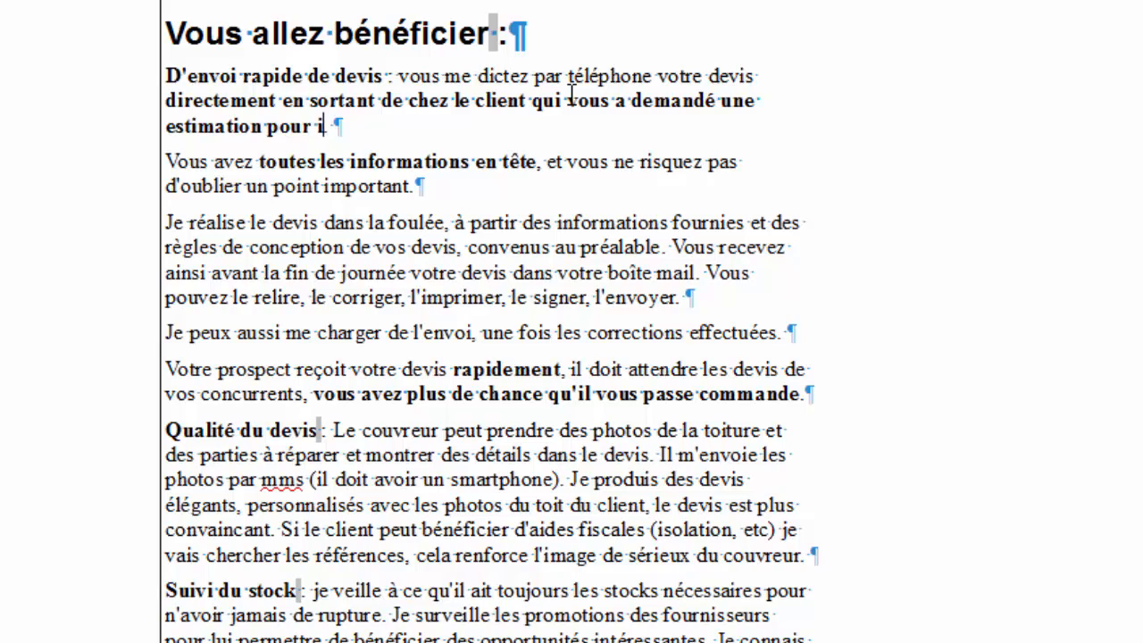
type("ntervenir sur son toit")
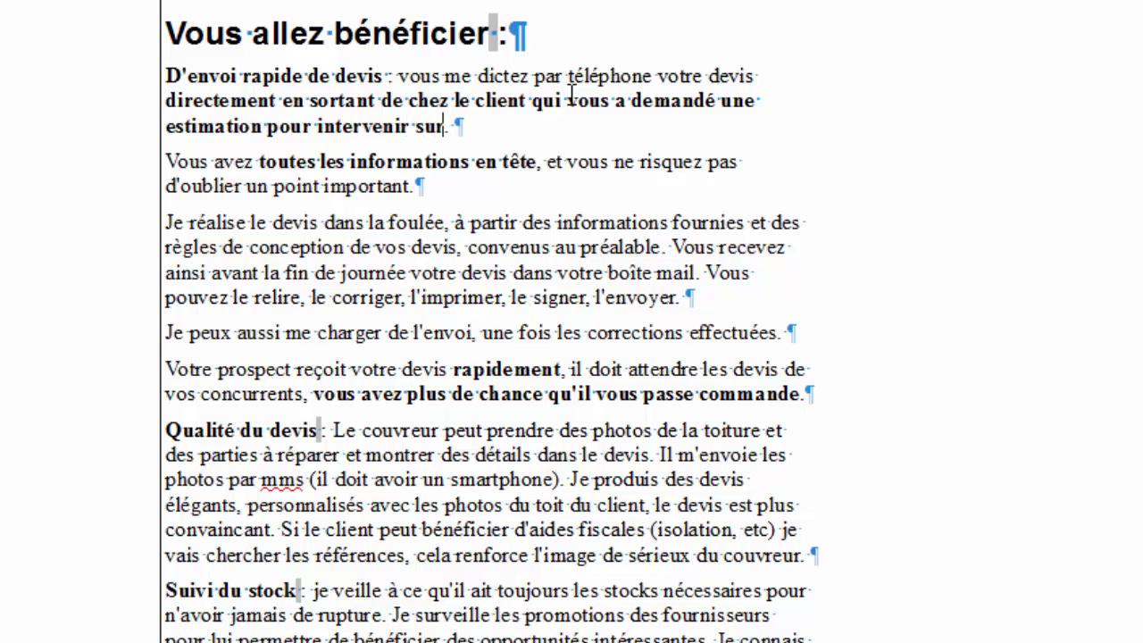
type(".")
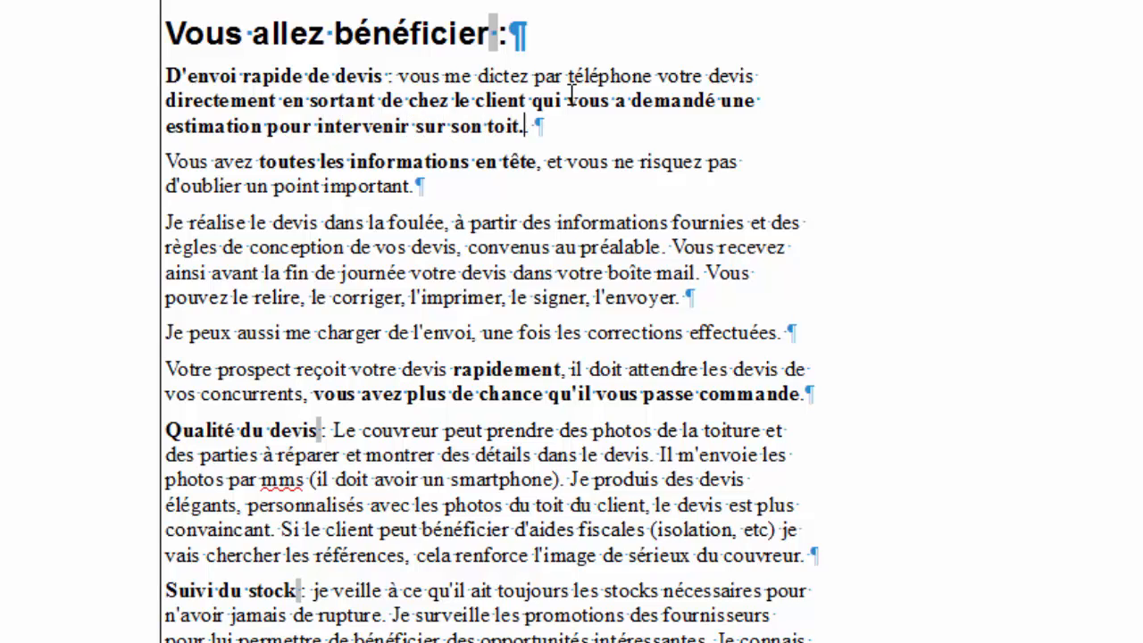
key("BackSpace")
key("Right")
key("BackSpace")
type(".")
Make the clause 'qui vous a demandé une estimation… toit.' plain instead of bold.
key("shift+Left")
key("shift+Left")
key("shift+Left")
key("shift+Left")
key("shift+Left")
key("shift+Left")
key("shift+Left")
key("shift+Left")
key("shift+Left")
key("shift+Left")
key("shift+Left")
key("shift+Left")
key("shift+Left")
key("shift+Left")
key("shift+Left")
key("shift+Left")
key("shift+Left")
key("shift+Left")
key("shift+Left")
key("shift+Left")
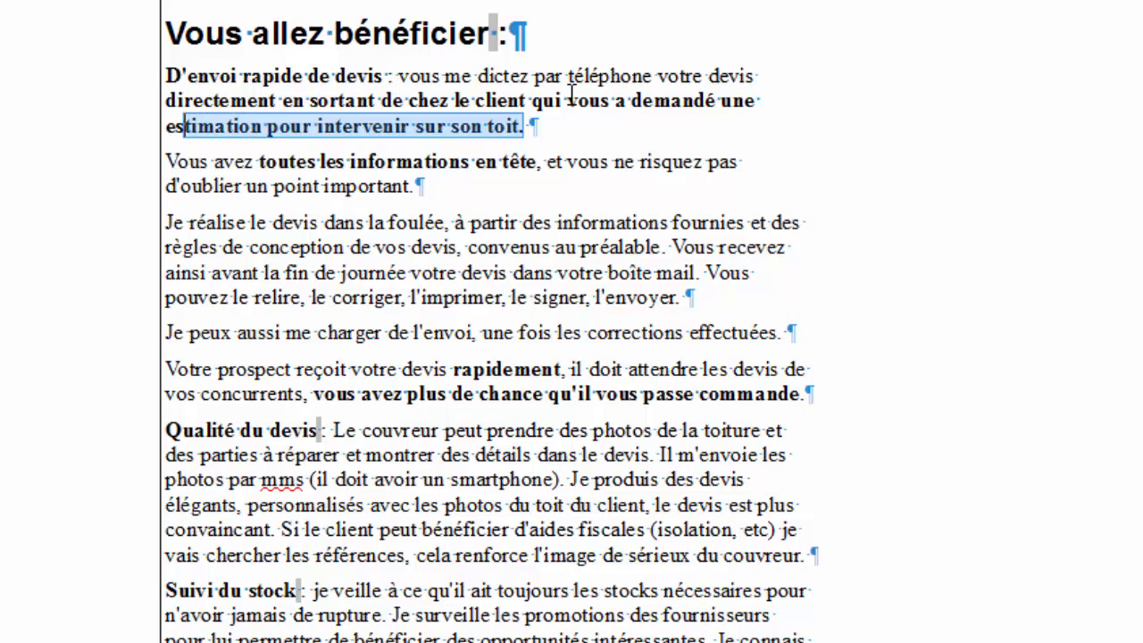
key("shift+Left")
key("shift+Left")
key("shift+Left")
key("shift+Left")
key("shift+Left")
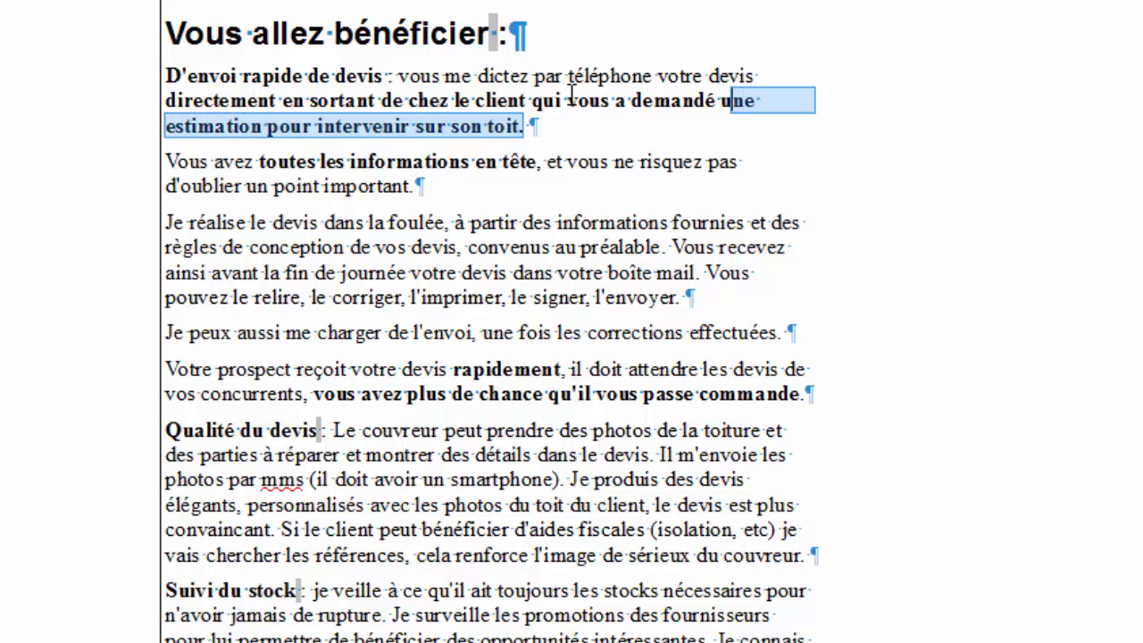
key("shift+Left")
key("shift+Left")
key("shift+Left")
key("shift+Left")
key("shift+Left")
key("shift+Left")
key("shift+Left")
key("shift+Left")
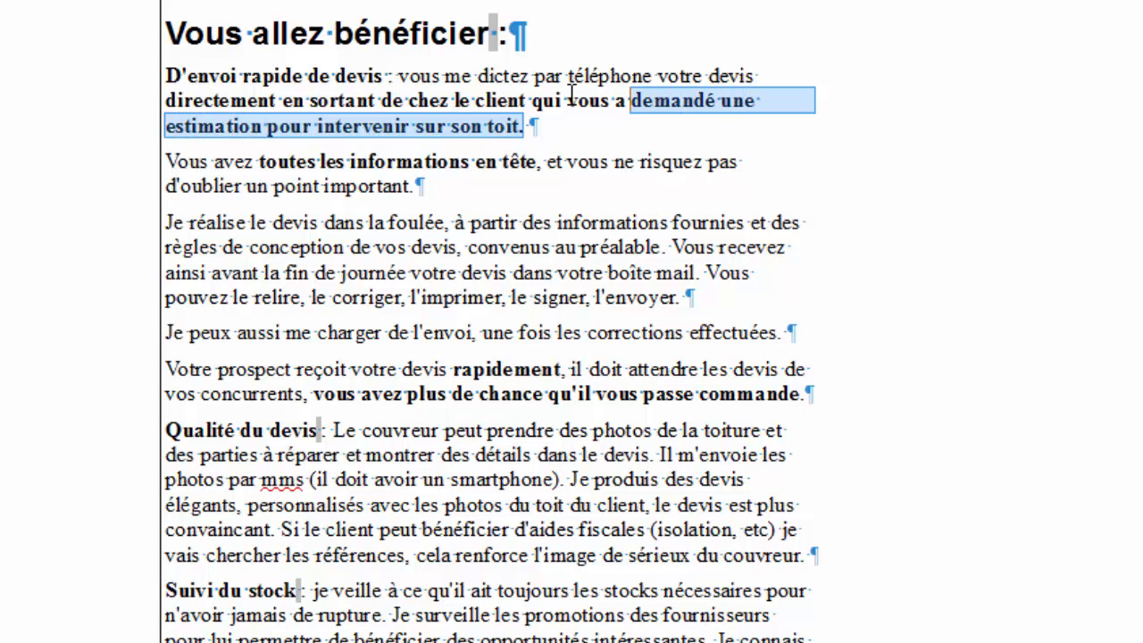
key("shift+Left")
key("shift+Left")
key("shift+Left")
key("shift+Left")
key("shift+Left")
key("shift+Left")
key("shift+Left")
key("shift+Left")
key("shift+Left")
key("shift+Left")
key("shift+Left")
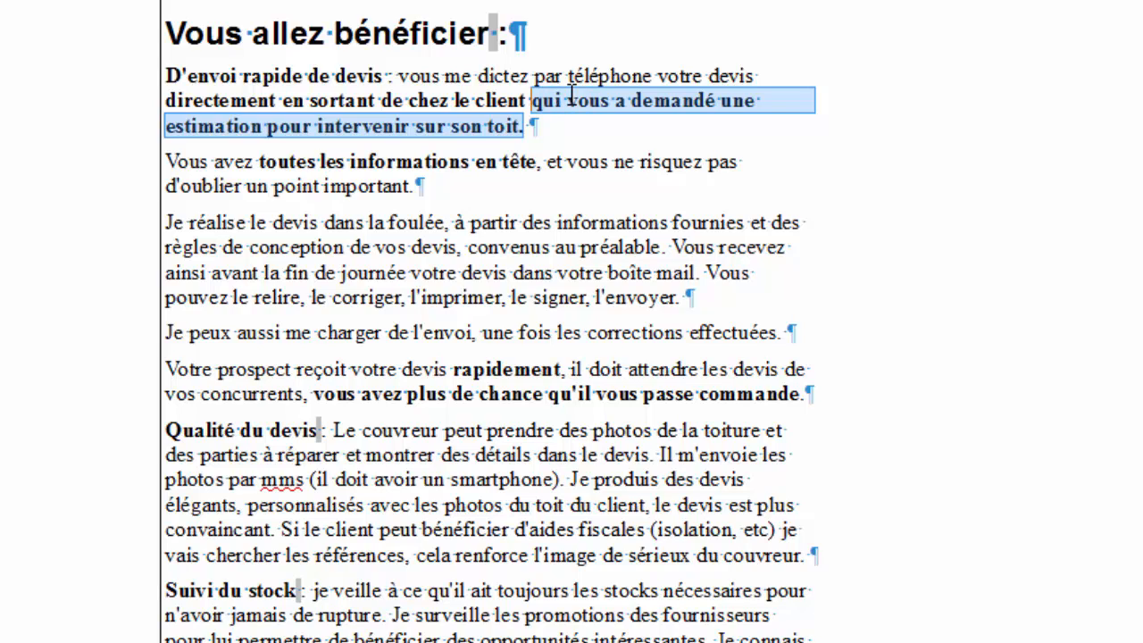
key("ctrl+g")
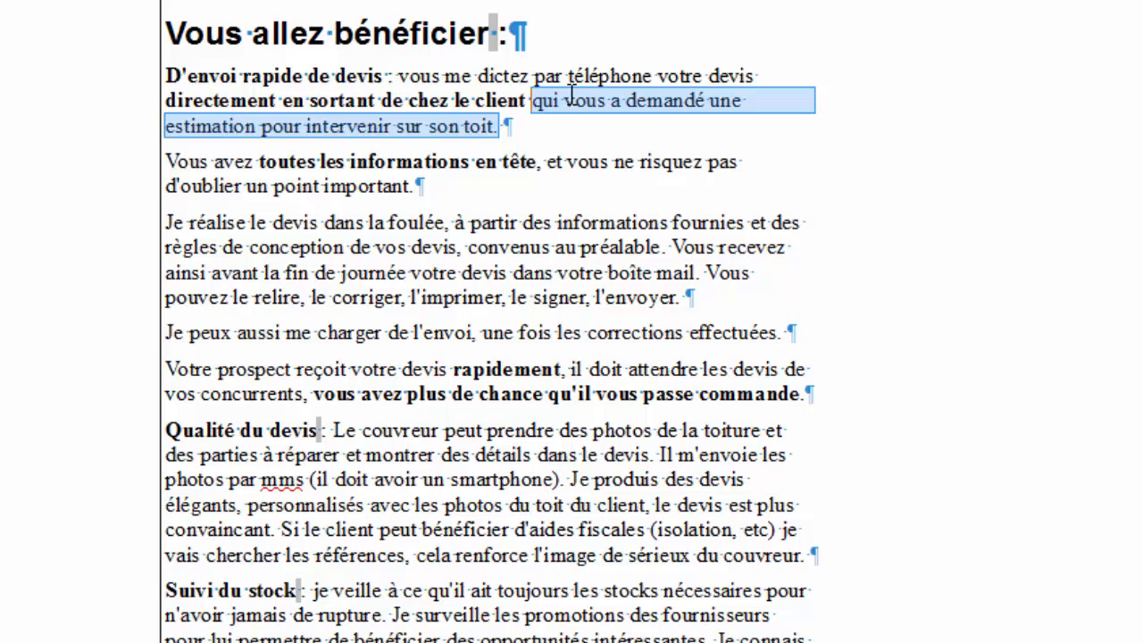
key("Right")
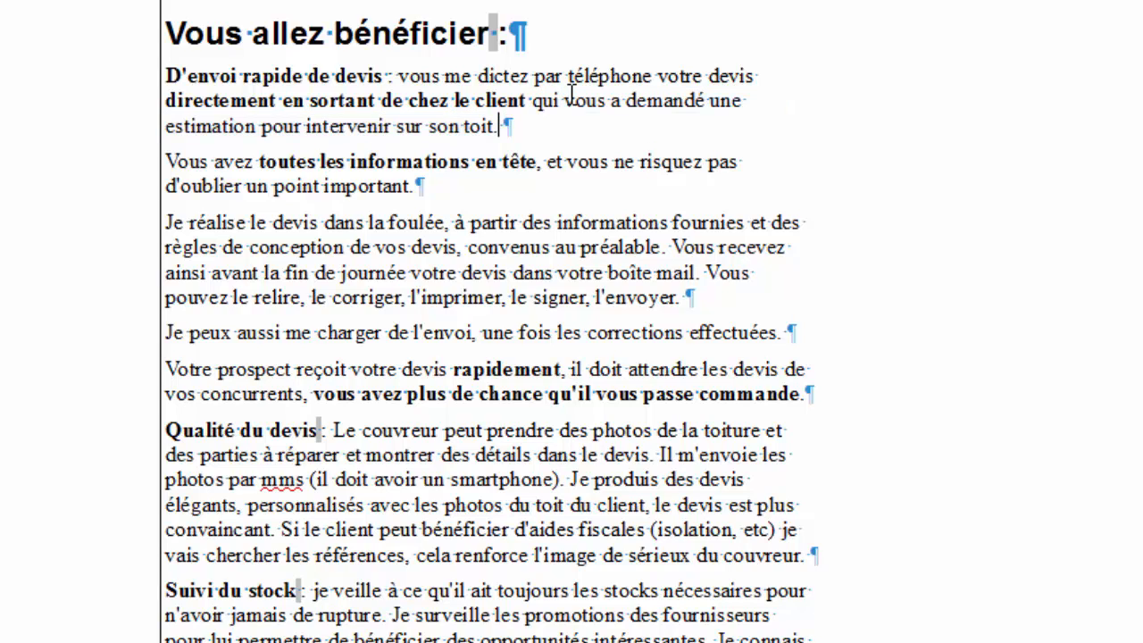
key("Left")
key("shift+Left")
key("shift+Left")
key("shift+Left")
key("shift+Left")
key("shift+Left")
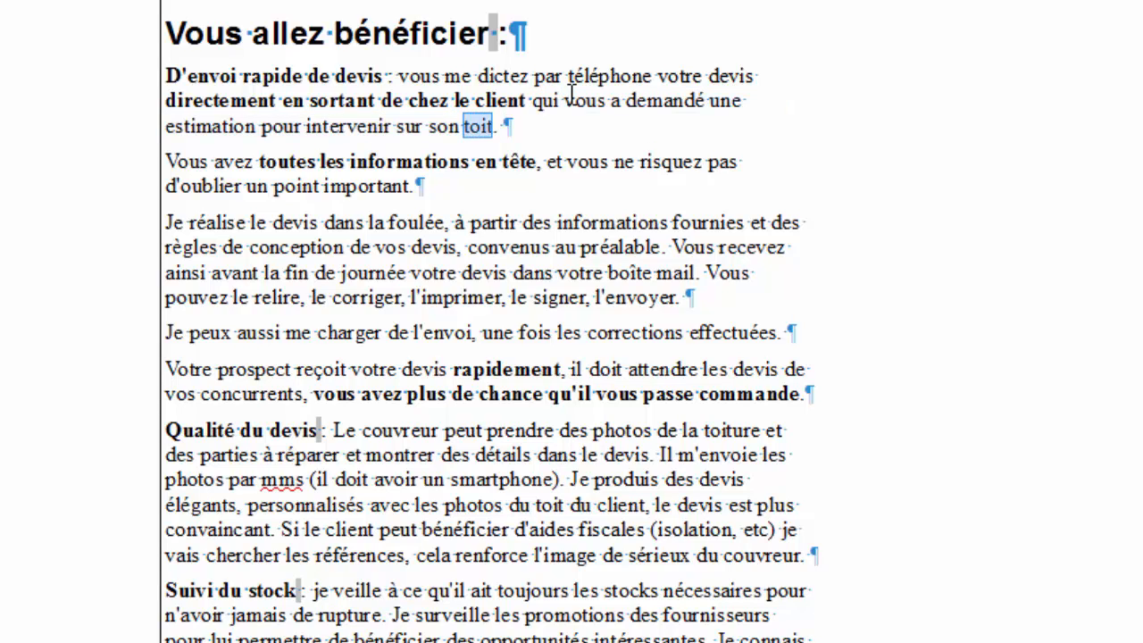
Bold the word 'toit' and select 'foulée' in the next paragraph.
key("ctrl+g")
key("Up")
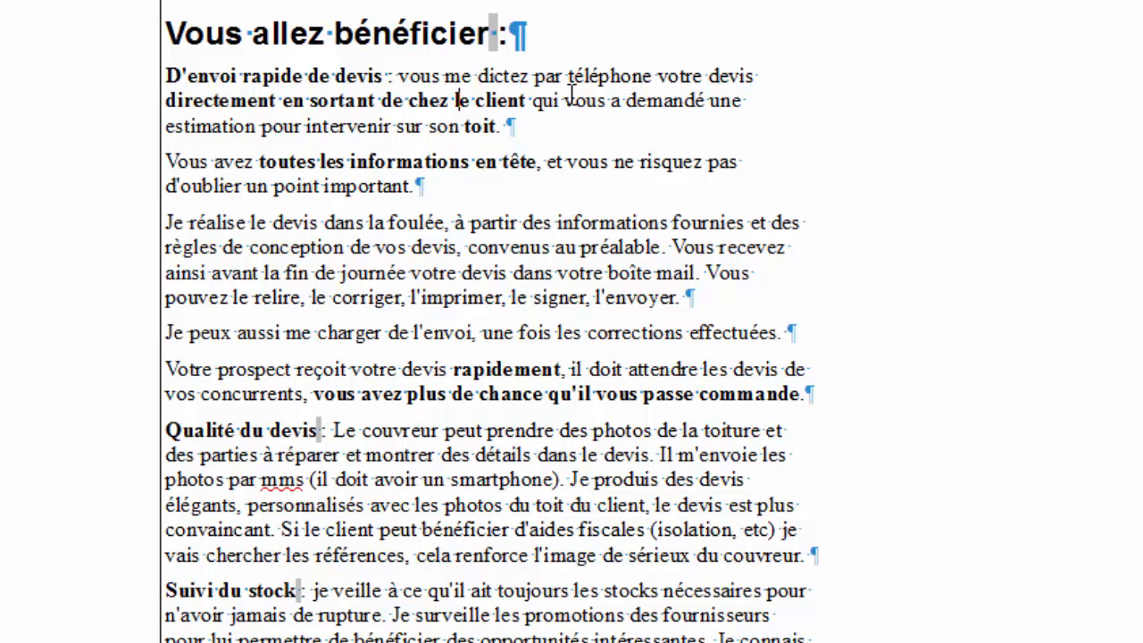
key("Down")
key("Down")
key("Down")
key("Down")
key("Left")
key("Left")
key("Left")
key("shift+Left")
key("shift+Left")
key("shift+Left")
key("shift+Left")
key("shift+Left")
key("shift+Left")
key("shift+Left")
key("shift+Left")
key("shift+Left")
key("shift+Left")
key("shift+Left")
key("shift+Left")
key("shift+Left")
key("shift+Left")
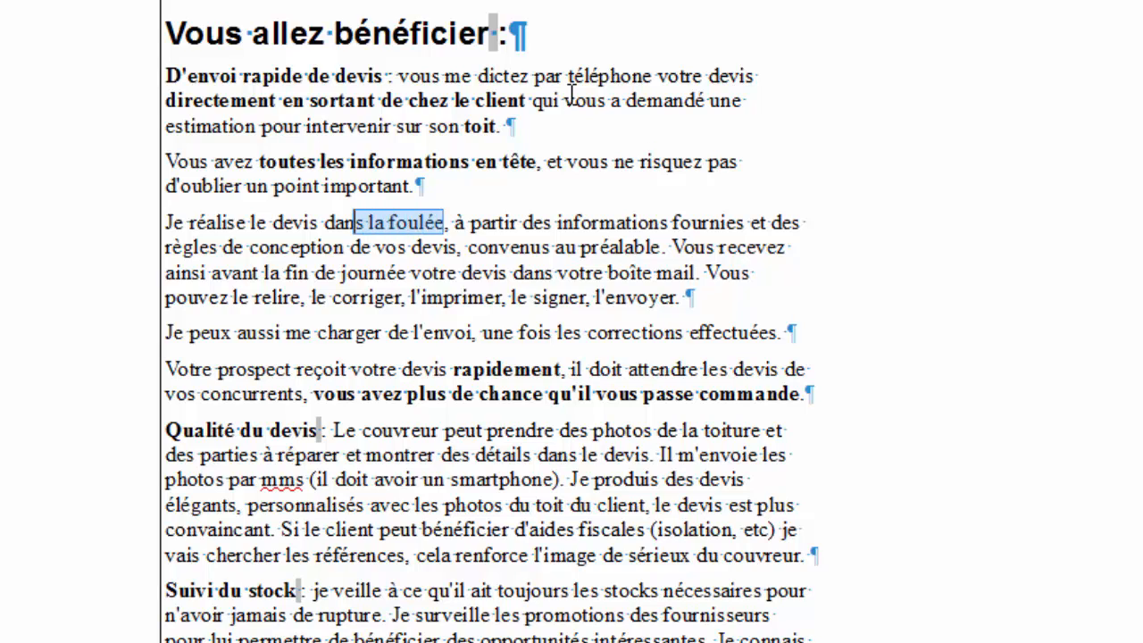
key("shift+Right")
key("shift+Right")
key("shift+Right")
key("shift+Right")
key("shift+Right")
key("shift+Right")
key("shift+Right")
key("shift+Right")
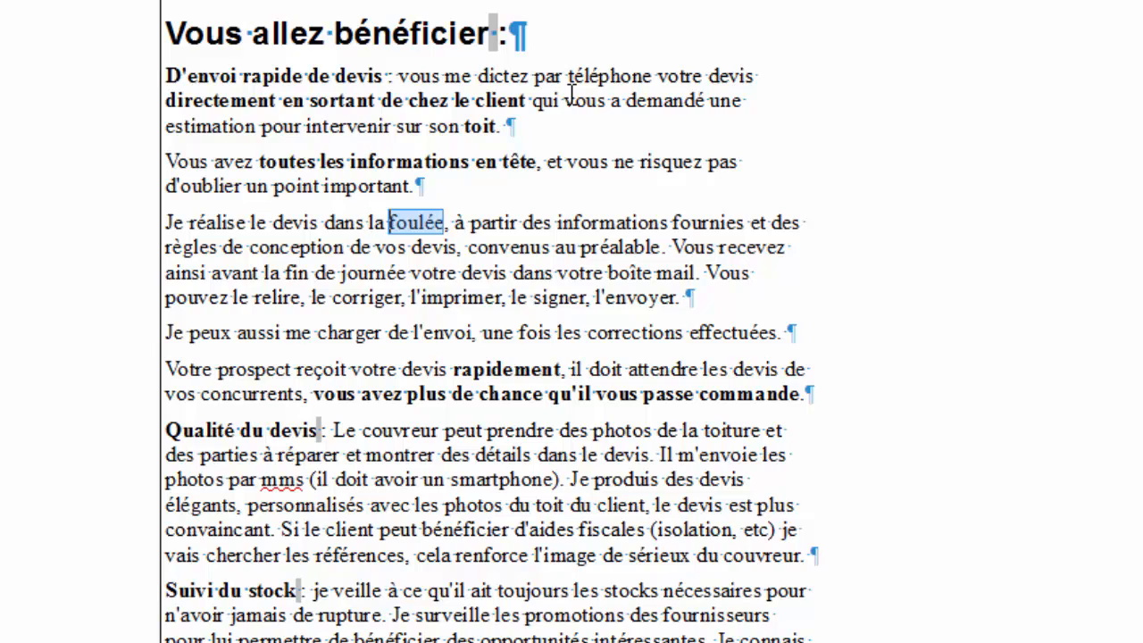
Replace 'foulée' with 'demi-journée' in bold.
type("demi")
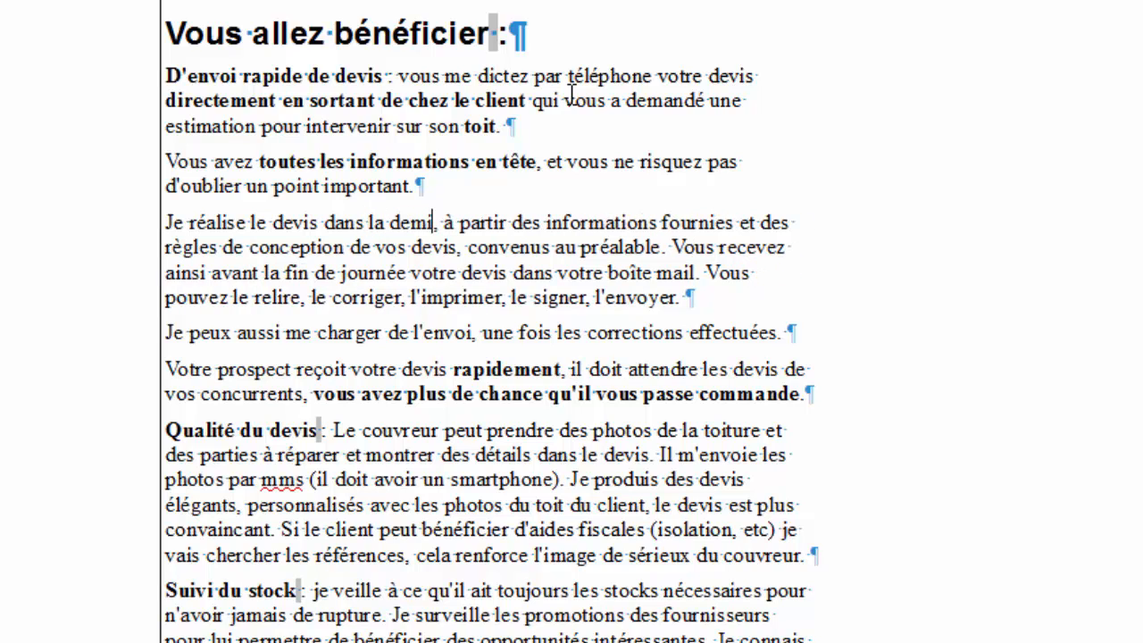
type("-journée")
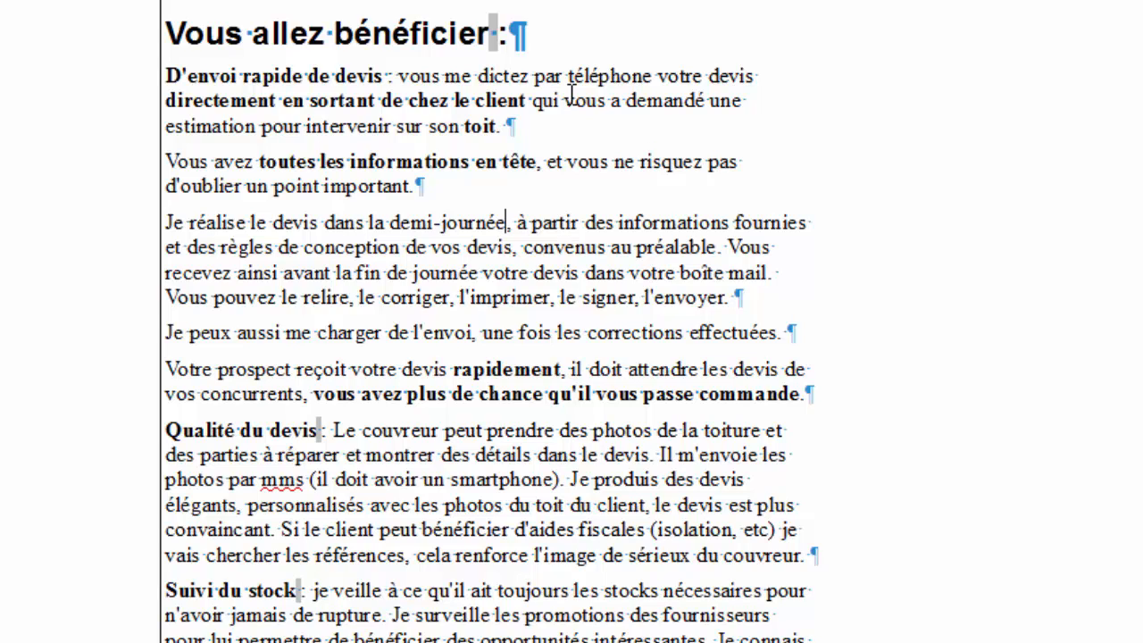
key("shift+Left")
key("shift+Left")
key("shift+Left")
key("shift+Left")
key("shift+Left")
key("shift+Left")
key("shift+Left")
key("shift+Left")
key("shift+Left")
key("shift+Left")
key("shift+Left")
key("shift+Left")
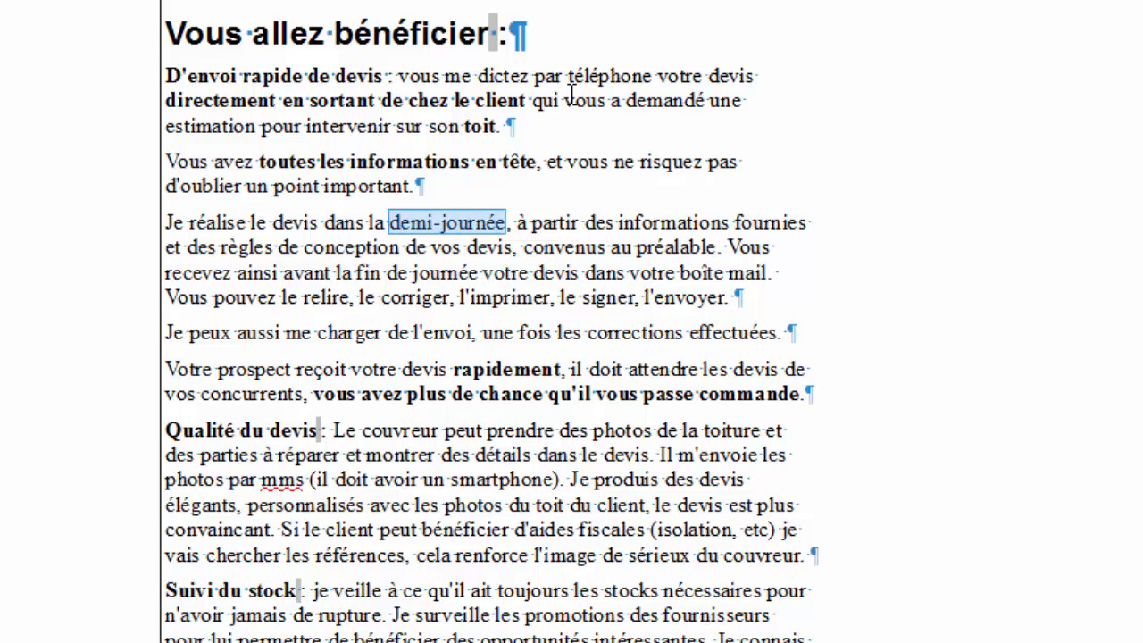
key("ctrl+b")
key("Left")
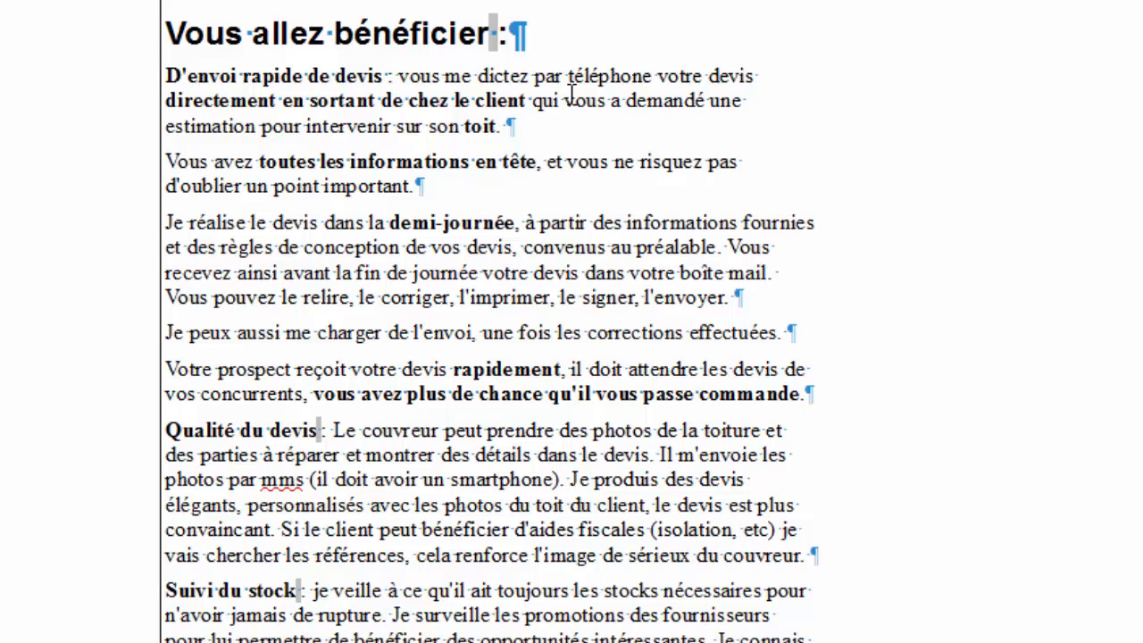
key("Right")
key("Right")
key("Right")
key("Right")
key("Right")
key("Right")
key("Right")
key("Right")
key("Right")
key("Right")
key("Right")
key("Right")
key("Left")
Add 'par téléphone' after 'fournies' and start a new paragraph at 'Vous recevez'.
key("End")
type("par télép")
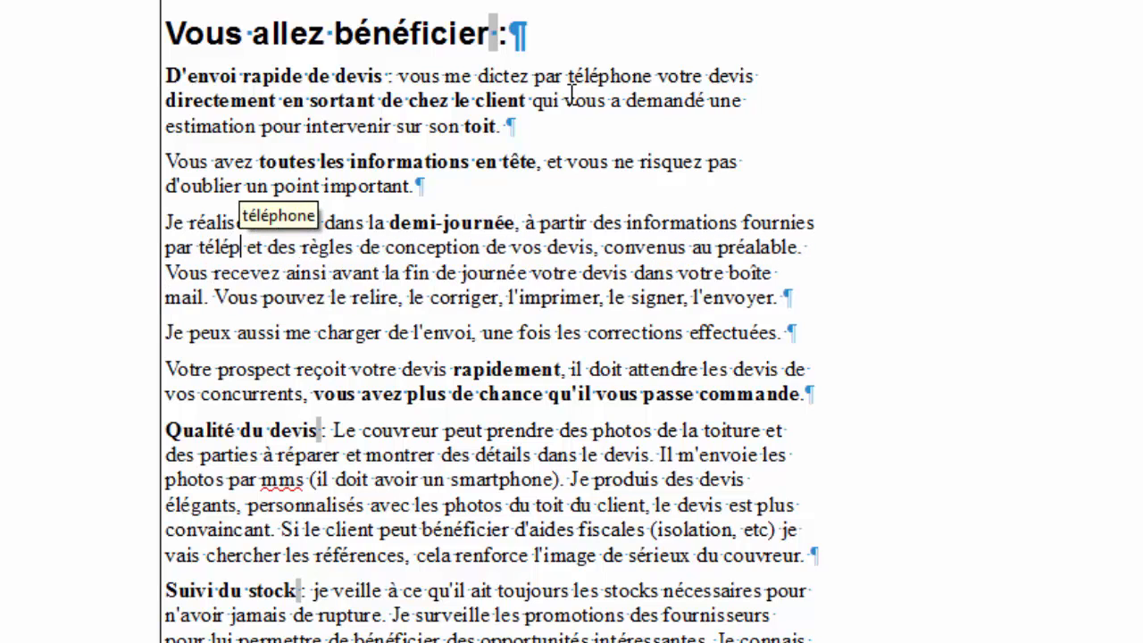
type("hone")
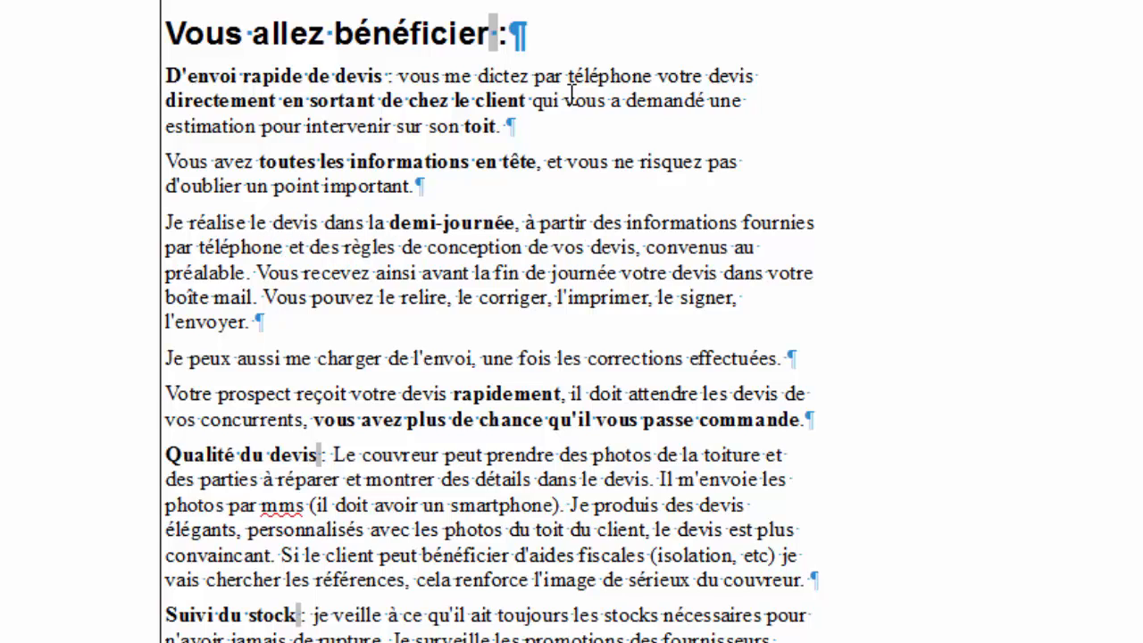
key("Right")
key("Right")
key("Right")
key("Right")
key("Right")
key("Right")
key("Right")
key("Right")
key("Right")
key("Right")
key("Right")
key("Right")
key("Right")
key("Right")
key("Right")
key("Right")
key("Right")
key("Right")
key("Right")
key("Right")
key("Right")
key("Right")
key("Right")
key("Right")
key("Down")
key("ctrl+Left")
key("ctrl+Left")
key("ctrl+Left")
key("ctrl+Left")
key("ctrl+Left")
key("ctrl+Left")
key("ctrl+Left")
key("ctrl+Left")
key("Return")
End the 'préalable' sentence with ', au démarrage de ma mission.'.
key("Left")
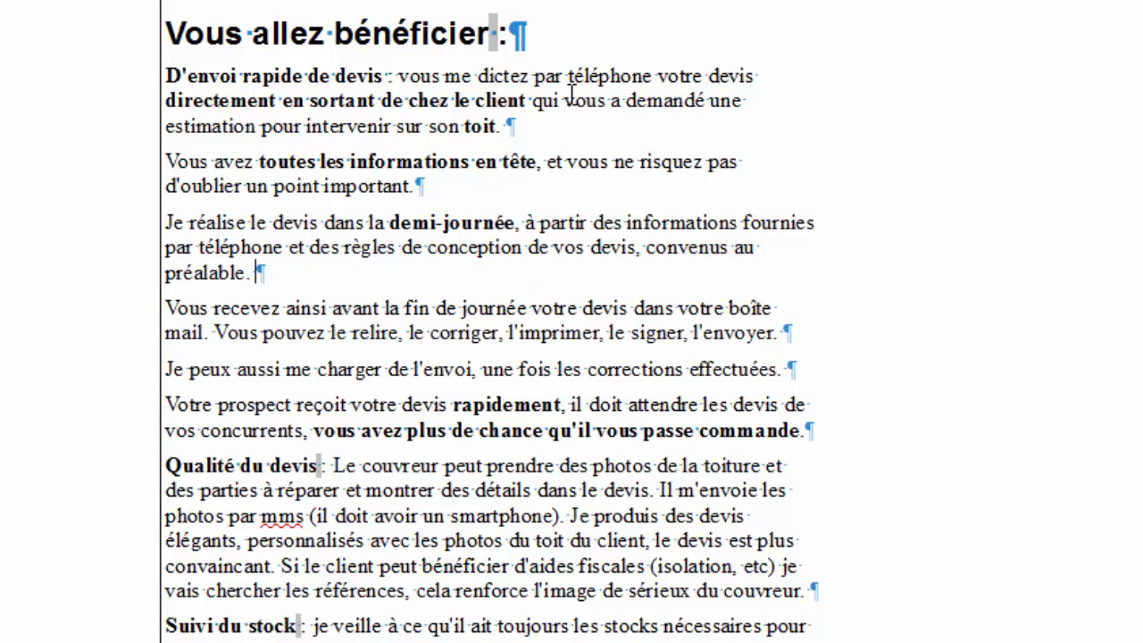
key("BackSpace")
key("BackSpace")
type(".")
key("BackSpace")
type(", au démarrage de la")
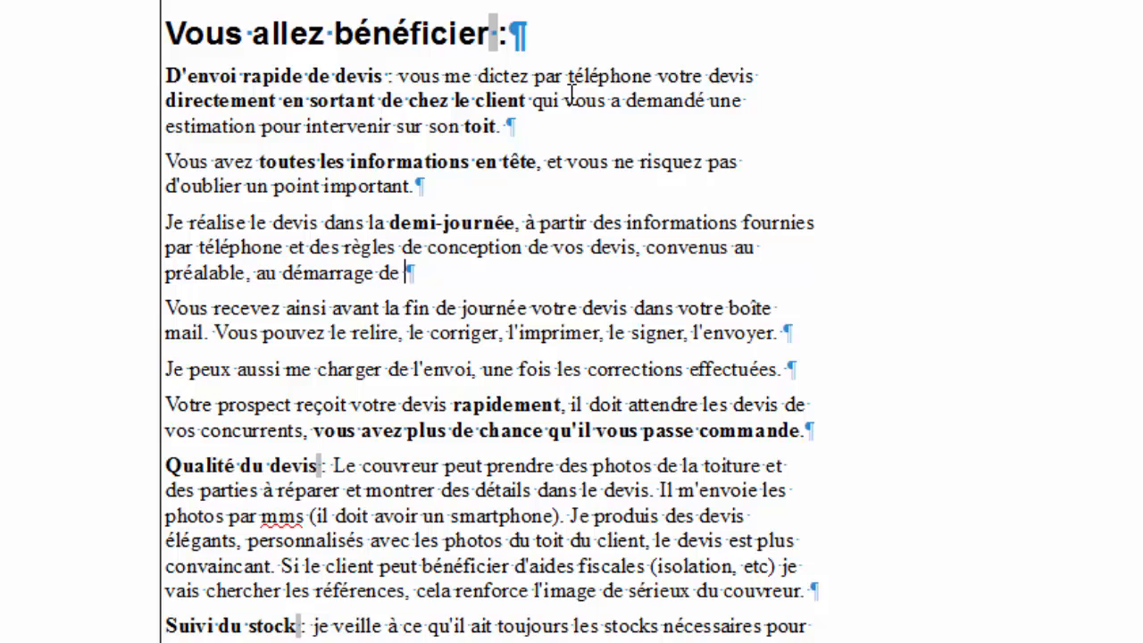
key("BackSpace")
key("BackSpace")
type("mam")
key("BackSpace")
key("BackSpace")
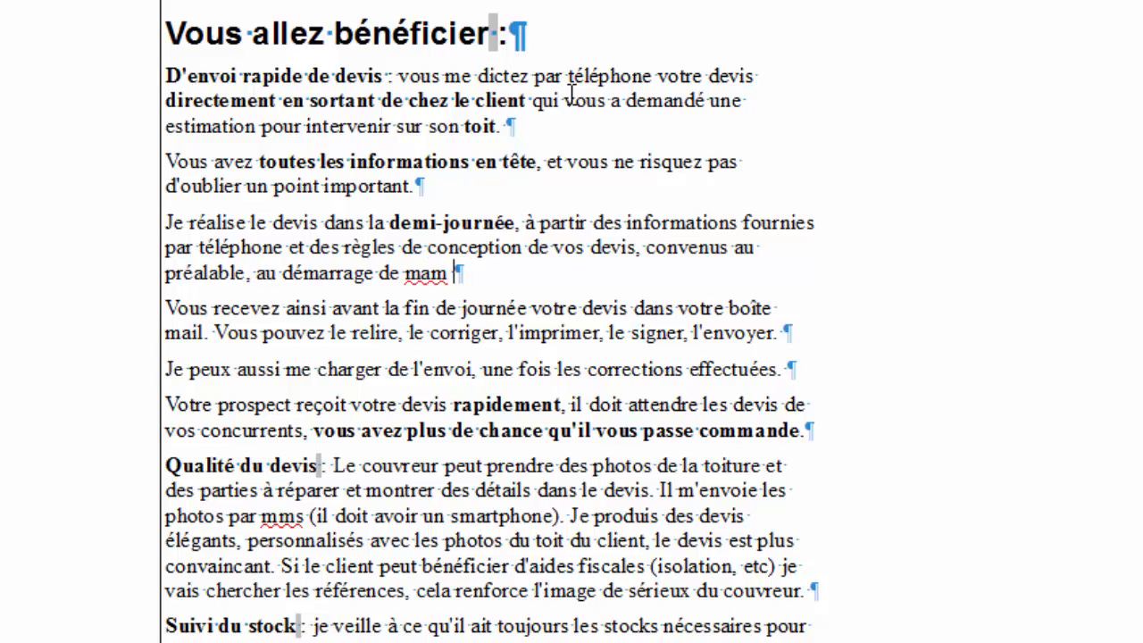
type("mission.")
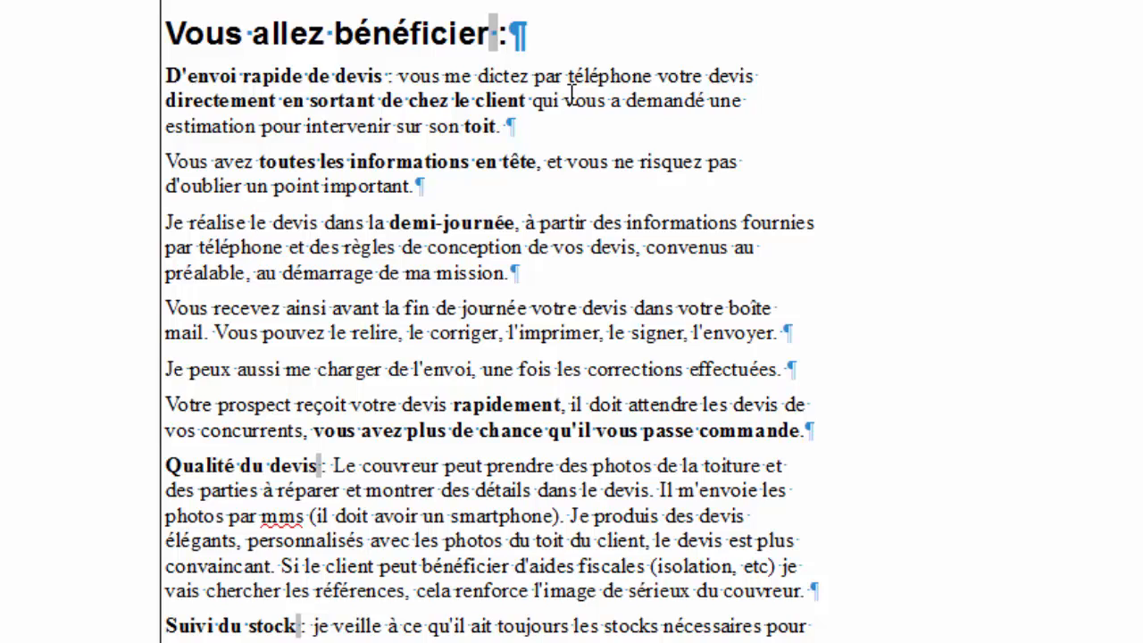
Bold 'votre devis dans votre boîte mail' and start a new paragraph at 'Vous pouvez le relire'.
key("Down")
key("Down")
key("Right")
key("Right")
key("Right")
key("Right")
key("Right")
key("Right")
key("Right")
key("Right")
key("Right")
key("Right")
key("Right")
key("Right")
key("Right")
key("Right")
key("Right")
key("Right")
key("Right")
key("Right")
key("Right")
key("Right")
key("Right")
key("Right")
key("Right")
key("Right")
key("Right")
key("Right")
key("Right")
key("Right")
key("Right")
key("Right")
key("Right")
key("Right")
key("Right")
key("Right")
key("Right")
key("Right")
key("Right")
key("Right")
key("Right")
key("Right")
key("Right")
key("Right")
key("Right")
key("Right")
key("Right")
key("Right")
key("Right")
key("Right")
key("Right")
key("Right")
key("Left")
key("Left")
key("Left")
key("Left")
key("Left")
key("Left")
key("Left")
key("Left")
key("Left")
key("Left")
key("Left")
key("Left")
key("Left")
key("Left")
key("Left")
key("Left")
key("Left")
key("Left")
key("Left")
key("Left")
key("Left")
key("Right")
key("Right")
key("Right")
key("Left")
key("Left")
key("Left")
key("Left")
key("Left")
key("Left")
key("shift+Down")
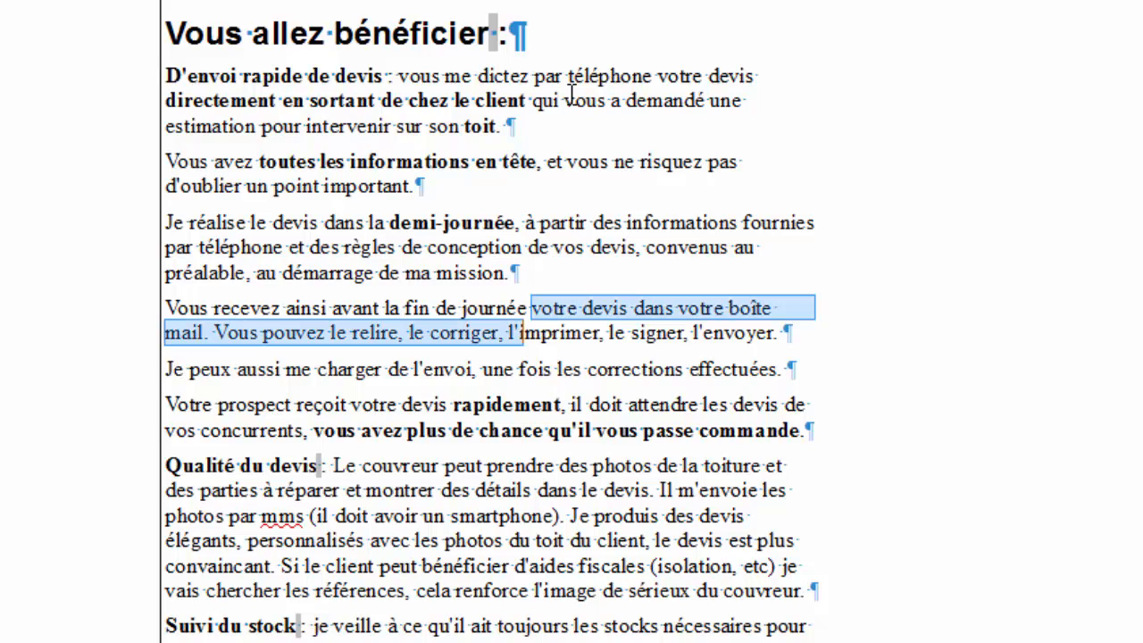
key("shift+Left")
key("shift+Left")
key("shift+Left")
key("shift+Left")
key("shift+Left")
key("shift+Left")
key("shift+Left")
key("shift+Left")
key("shift+Left")
key("shift+Left")
key("shift+Left")
key("shift+Left")
key("shift+Left")
key("shift+Left")
key("shift+Left")
key("shift+Left")
key("shift+Left")
key("shift+Left")
key("shift+Left")
key("shift+Left")
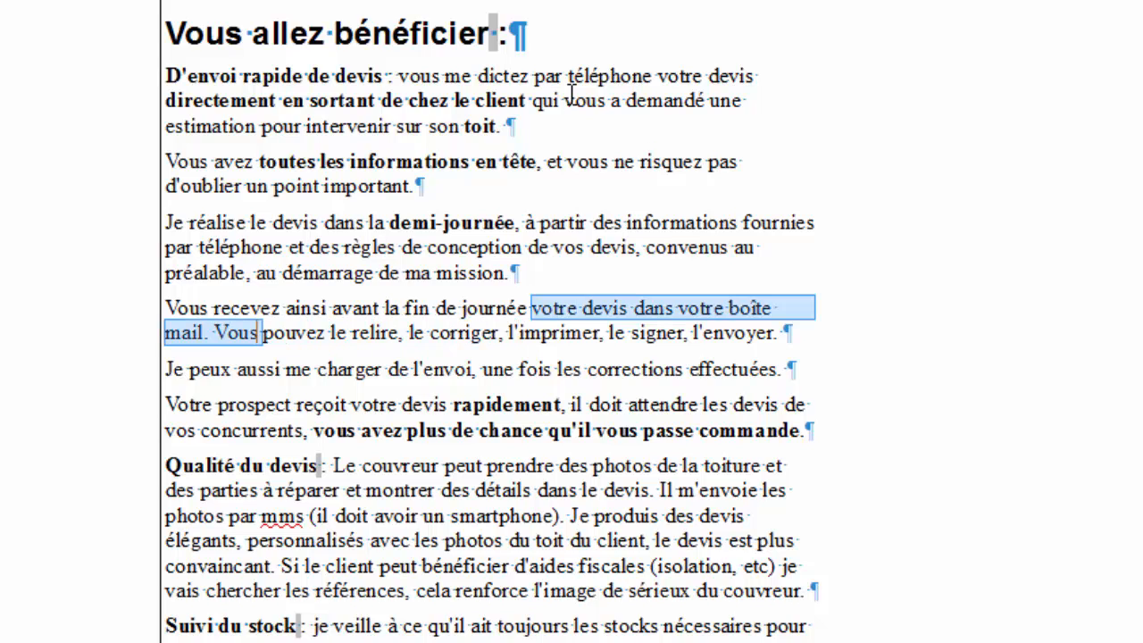
key("shift+Left")
key("shift+Left")
key("shift+Left")
key("shift+Left")
key("shift+Left")
key("shift+Left")
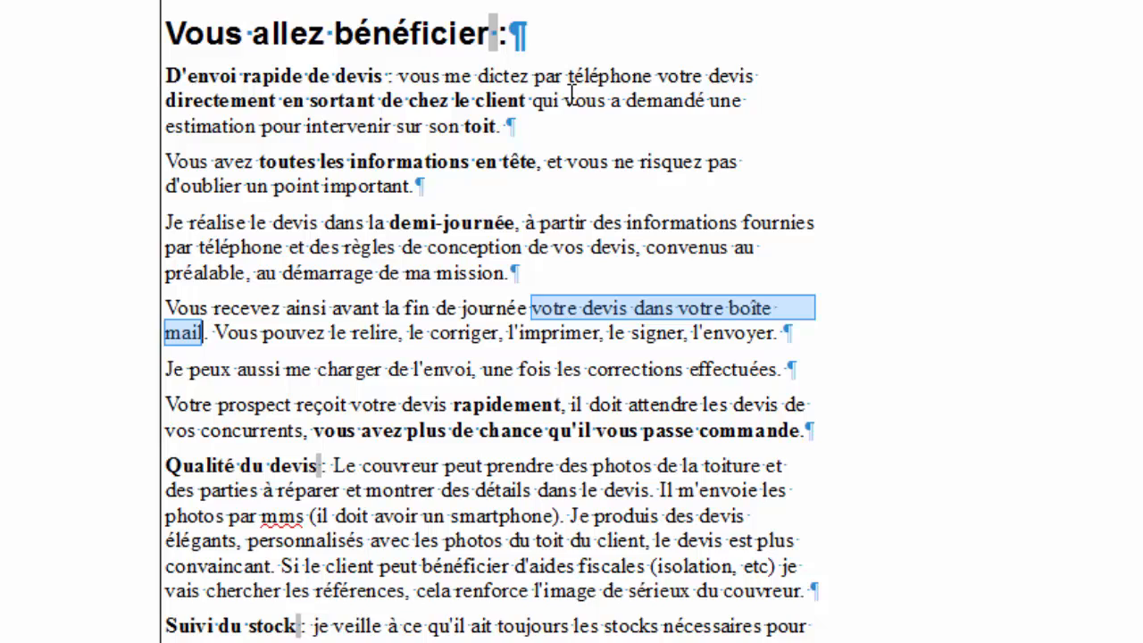
key("ctrl+b")
key("Right")
key("Right")
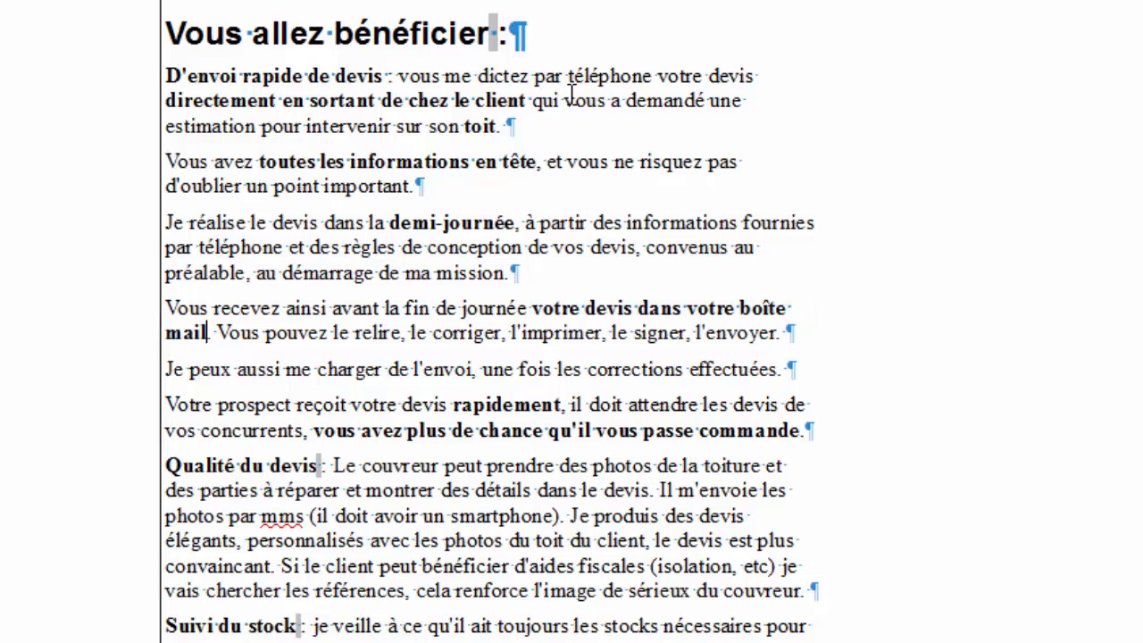
key("Right")
key("Return")
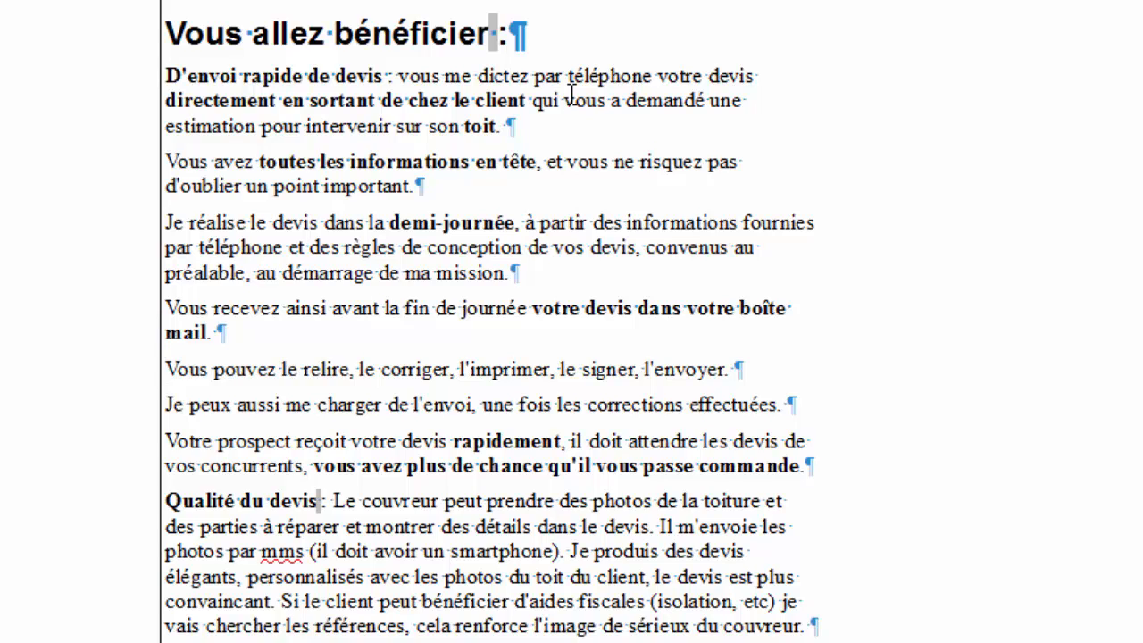
Insert 'ainsi' after 'Vous pouvez' in the rereading sentence.
key("Right")
key("Right")
key("Right")
key("Right")
key("Right")
key("Right")
key("Right")
key("Right")
key("Right")
key("Right")
key("Right")
key("Right")
type("ainsi")
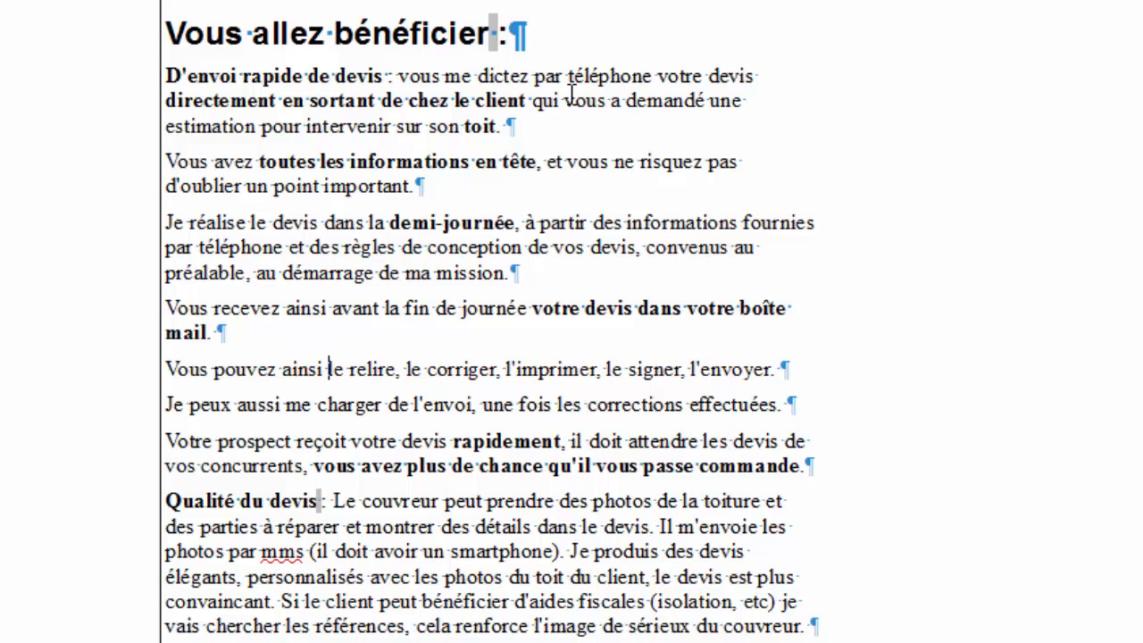
key("Right")
key("Right")
key("Right")
key("Right")
key("Right")
key("Right")
key("Right")
key("Right")
key("Right")
key("Right")
key("Right")
key("Right")
key("Right")
key("Right")
key("Right")
key("Right")
key("Right")
key("Right")
key("Right")
key("Right")
key("Right")
key("Right")
key("Right")
Move the 'Je peux aussi me charger de l'envoi' sentence to a new paragraph after 'passe commande.'.
key("Down")
key("Up")
key("shift+End")
key("ctrl+c")
key("Delete")
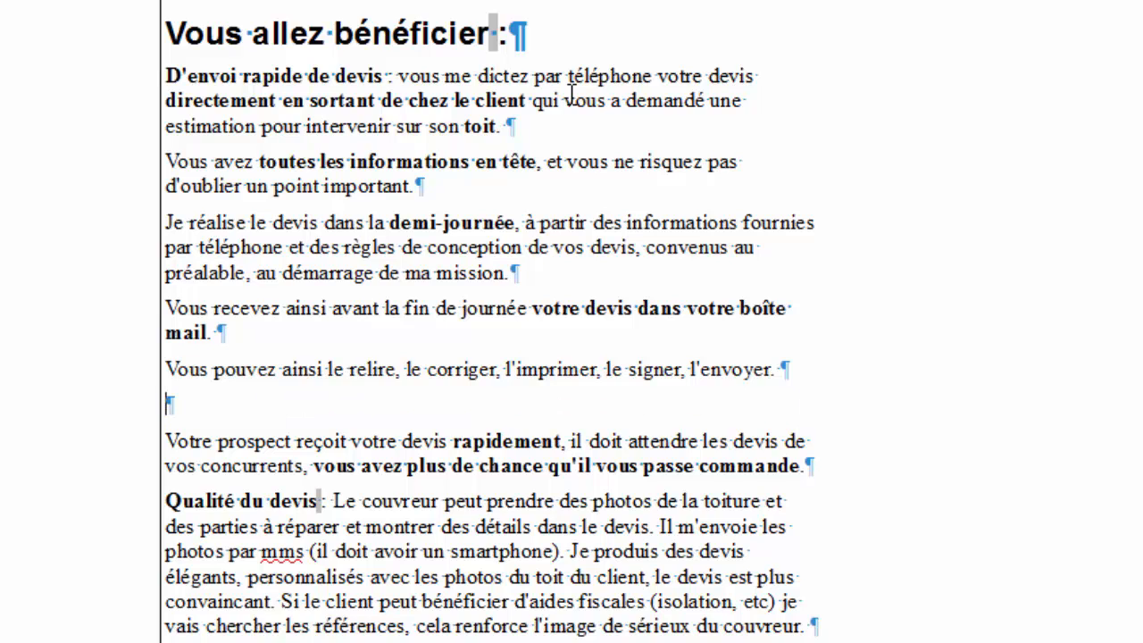
key("Delete")
key("Down")
key("Down")
key("Down")
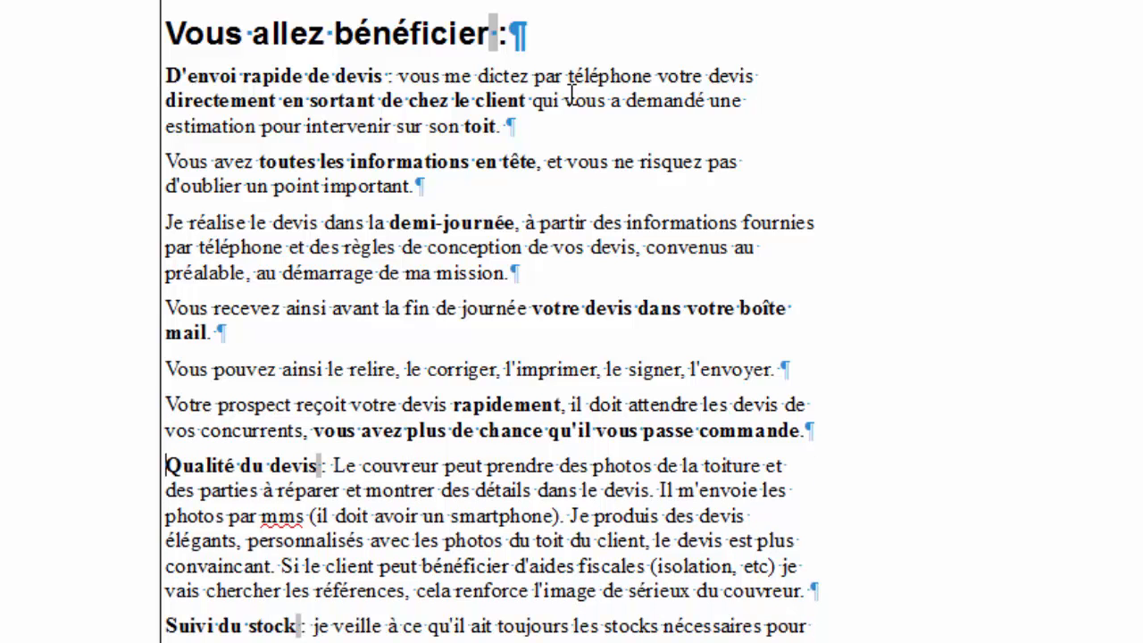
key("Up")
key("Left")
key("Return")
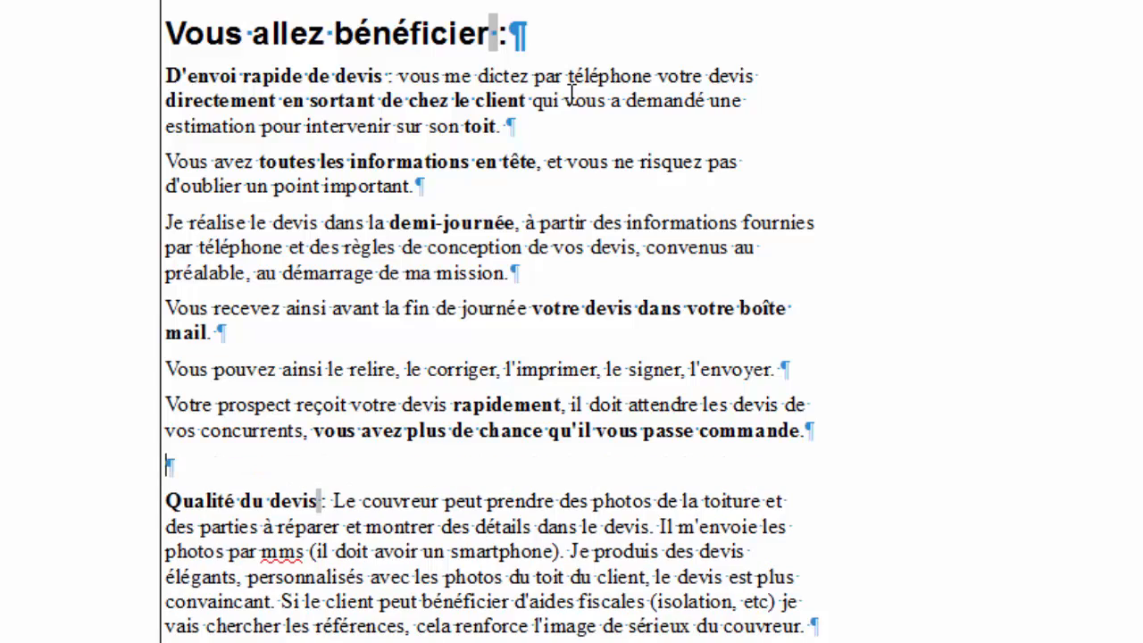
key("ctrl+v")
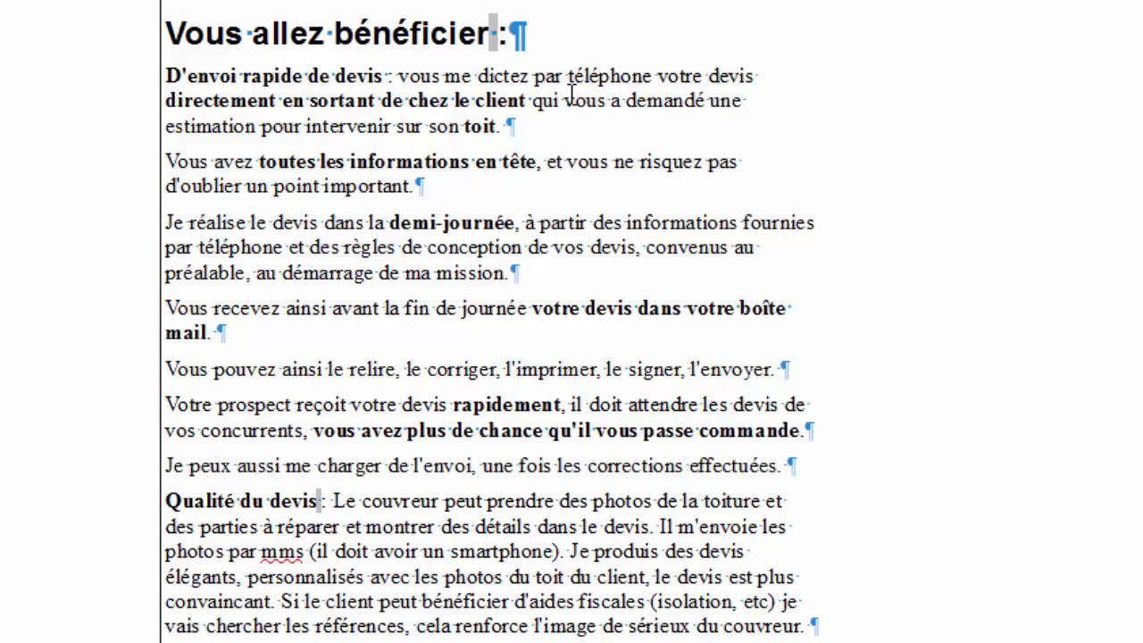
key("Up")
key("Up")
key("Up")
Type 'Vous garder la maîtrise complète de votre action commerciale.' after 'l'envoyer.'.
left_click(780, 368)
type("Vous g")
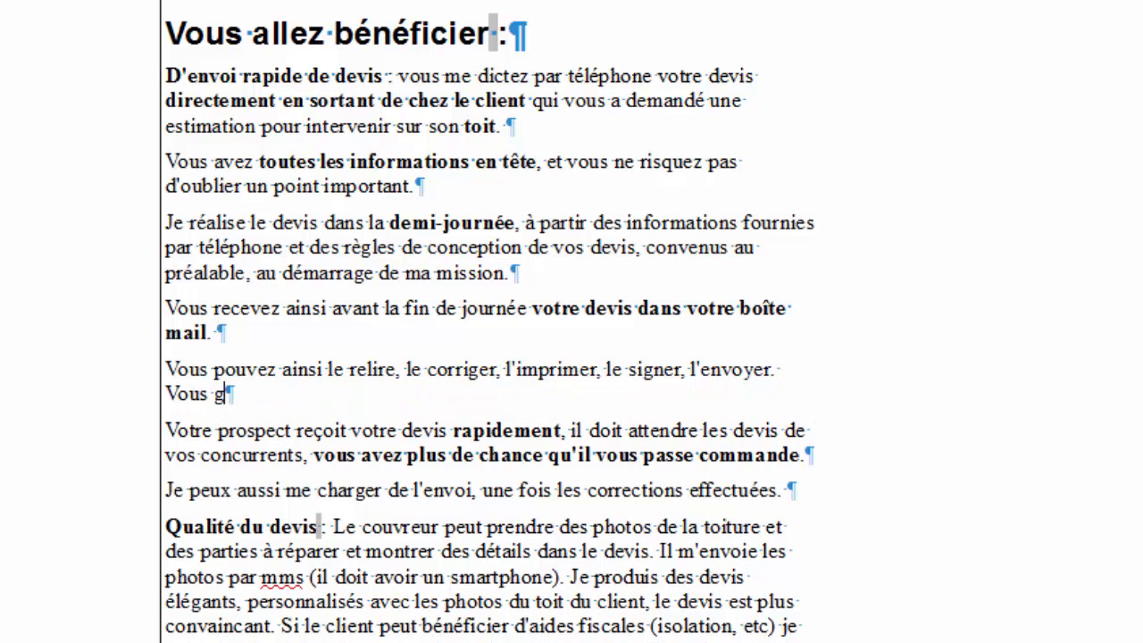
type("arder la mait")
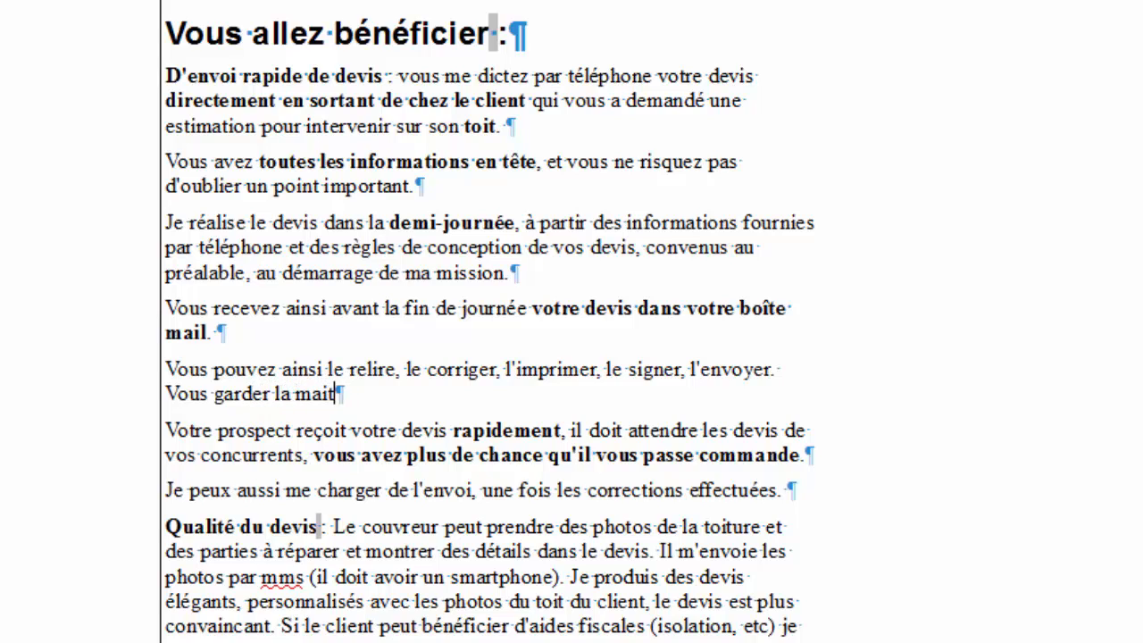
key("BackSpace")
type("pit")
key("BackSpace")
key("BackSpace")
key("BackSpace")
type("î")
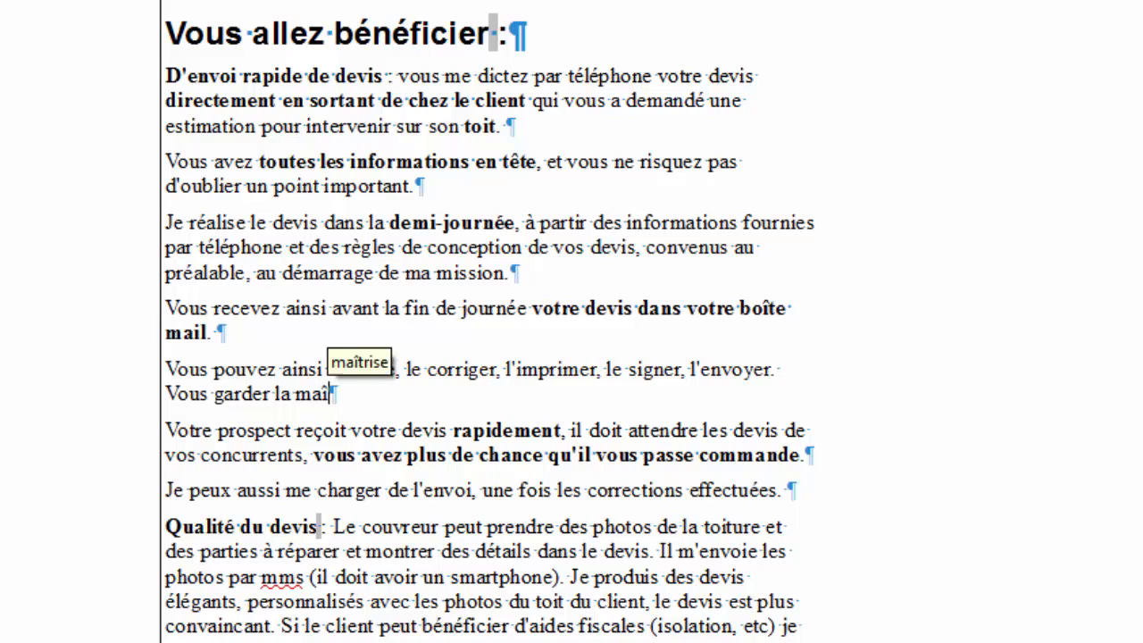
type("trise compl")
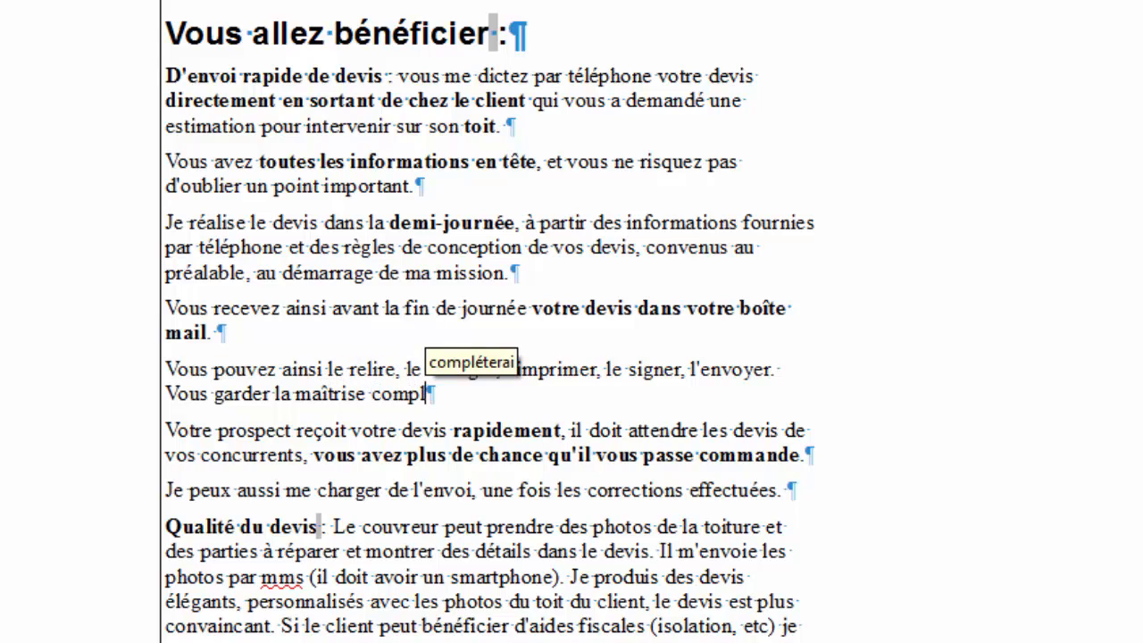
type("ète de votre")
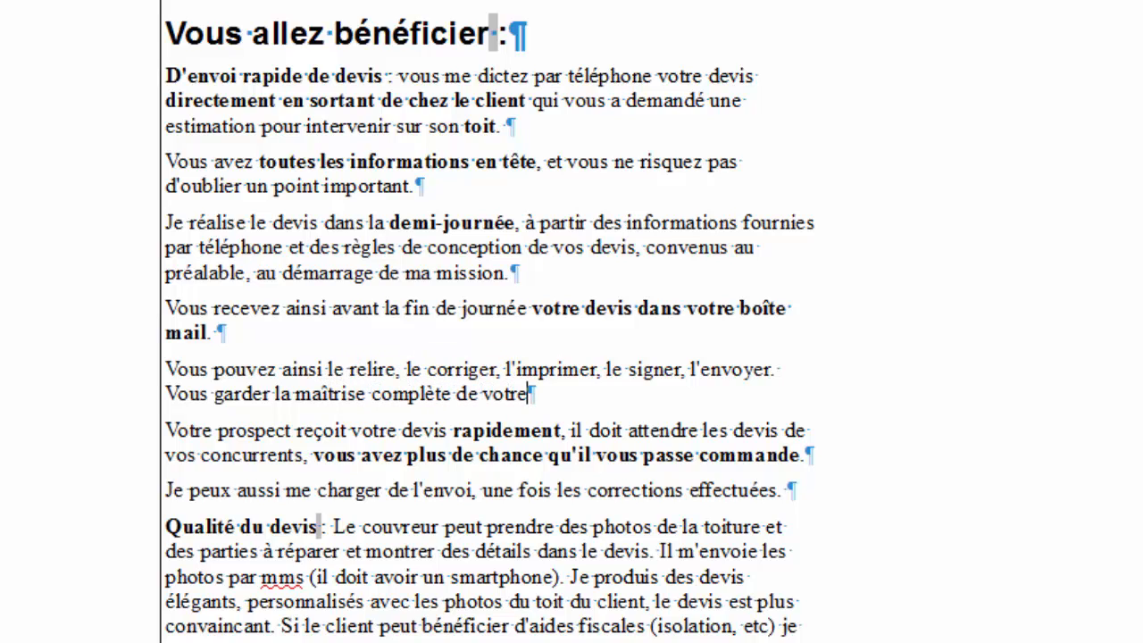
type(" action commerciale.")
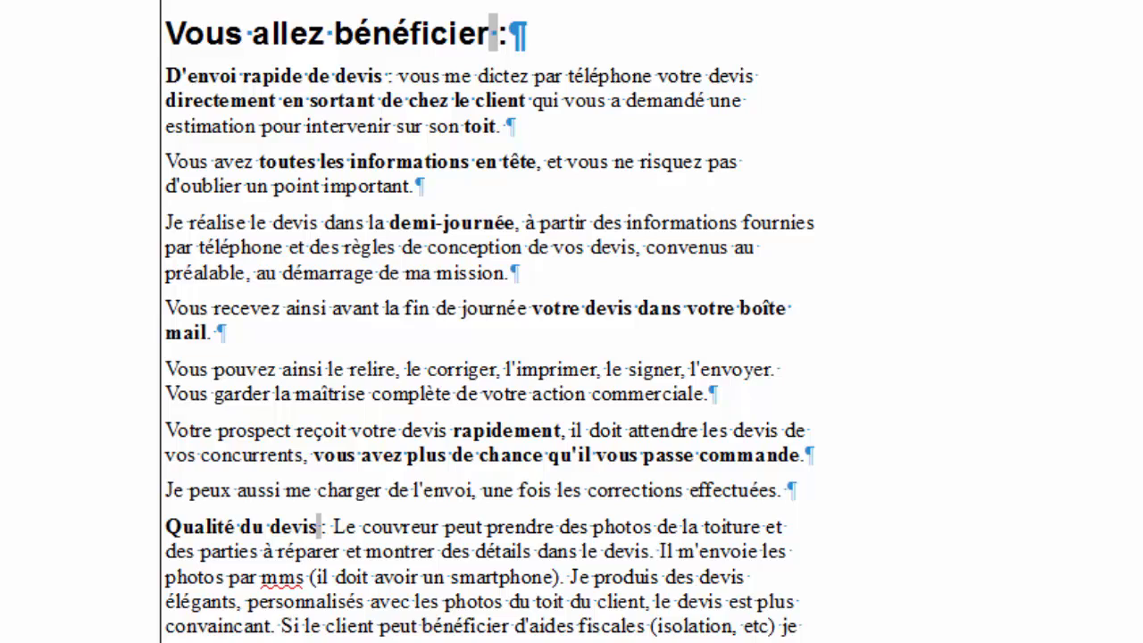
Bold the phrases 'garder la maîtrise complète' and 'action commerciale'.
double_click(407, 394)
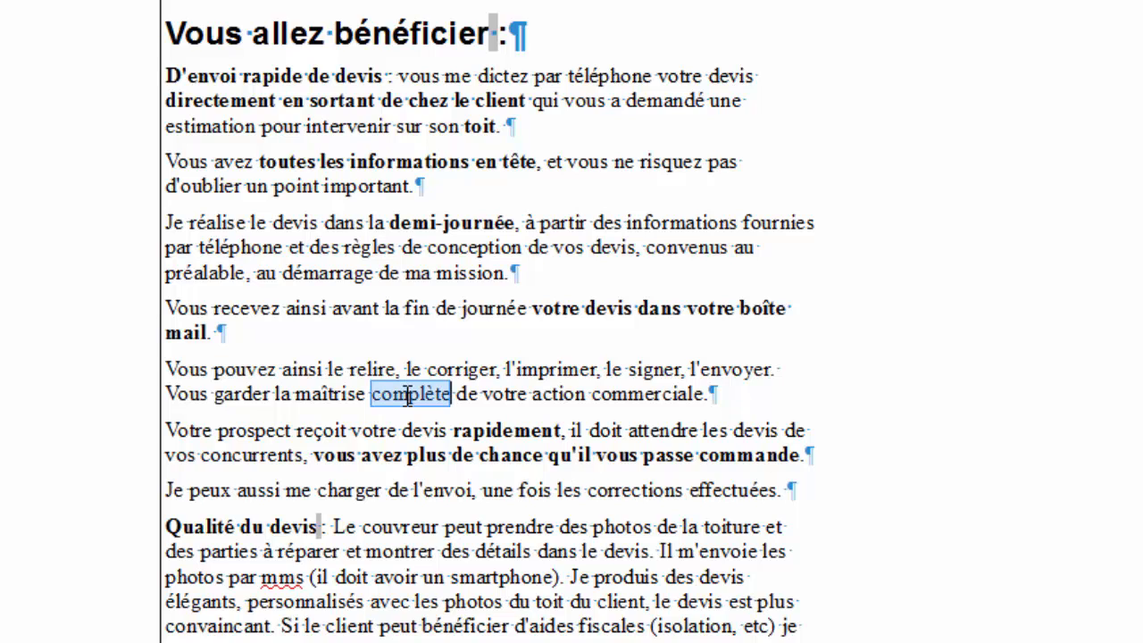
left_click_drag(407, 394, 230, 394)
right_click(229, 394)
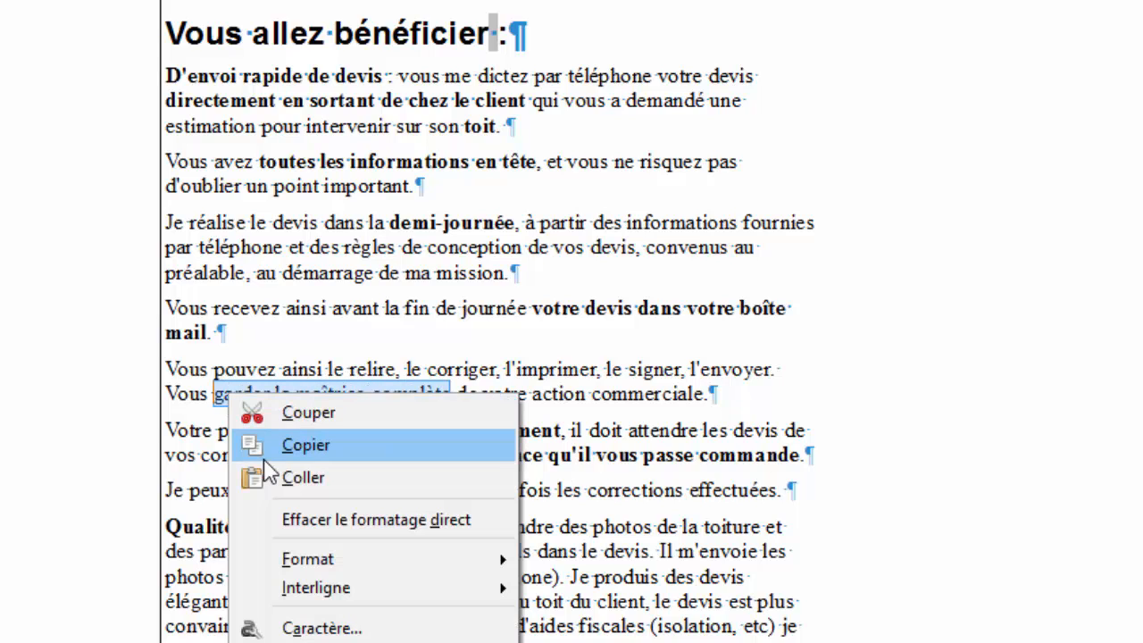
key("Escape")
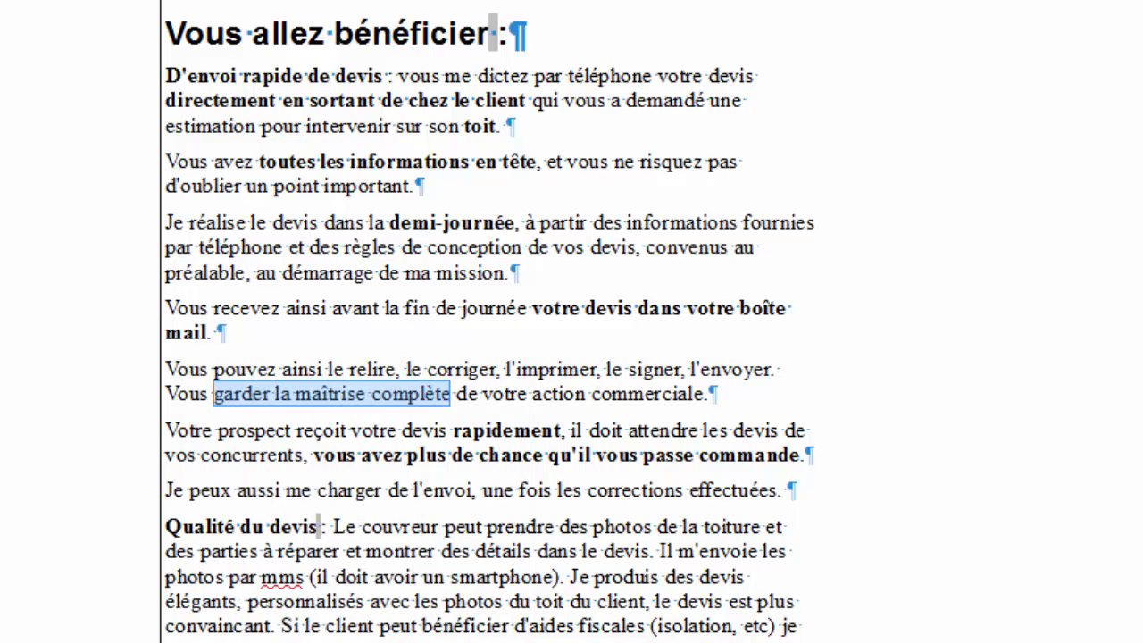
key("ctrl+g")
left_click(629, 369)
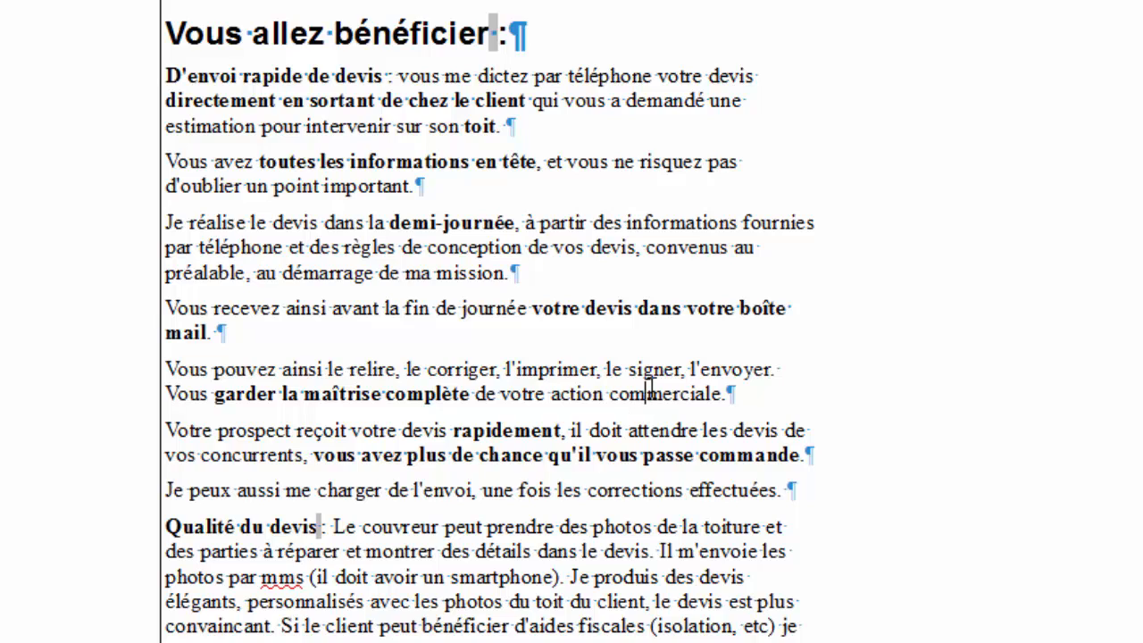
double_click(644, 393)
left_click_drag(600, 393, 577, 395)
key("ctrl+g")
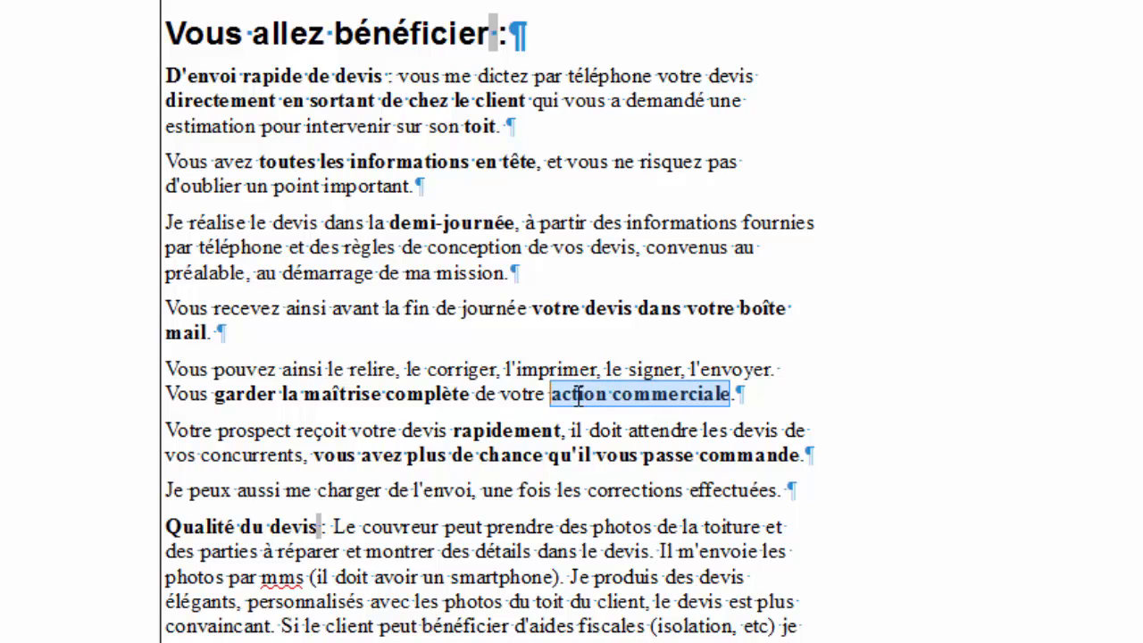
left_click(563, 339)
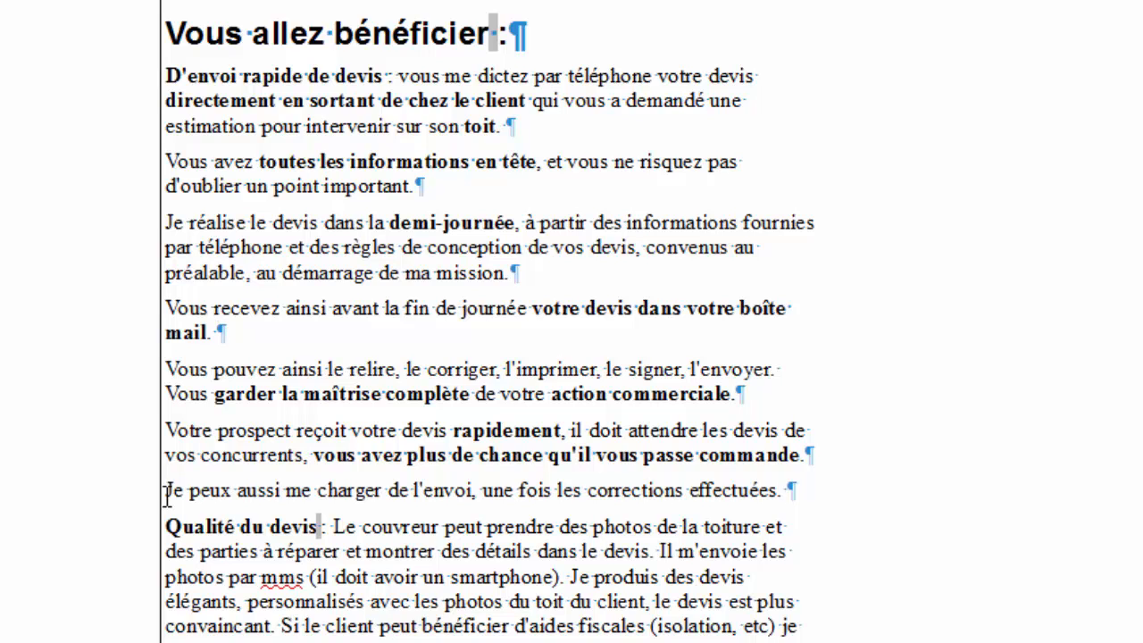
Delete the 'Je peux aussi…' sentence about handling the sending, along with its paragraph.
scroll(520, 525, "down", 1)
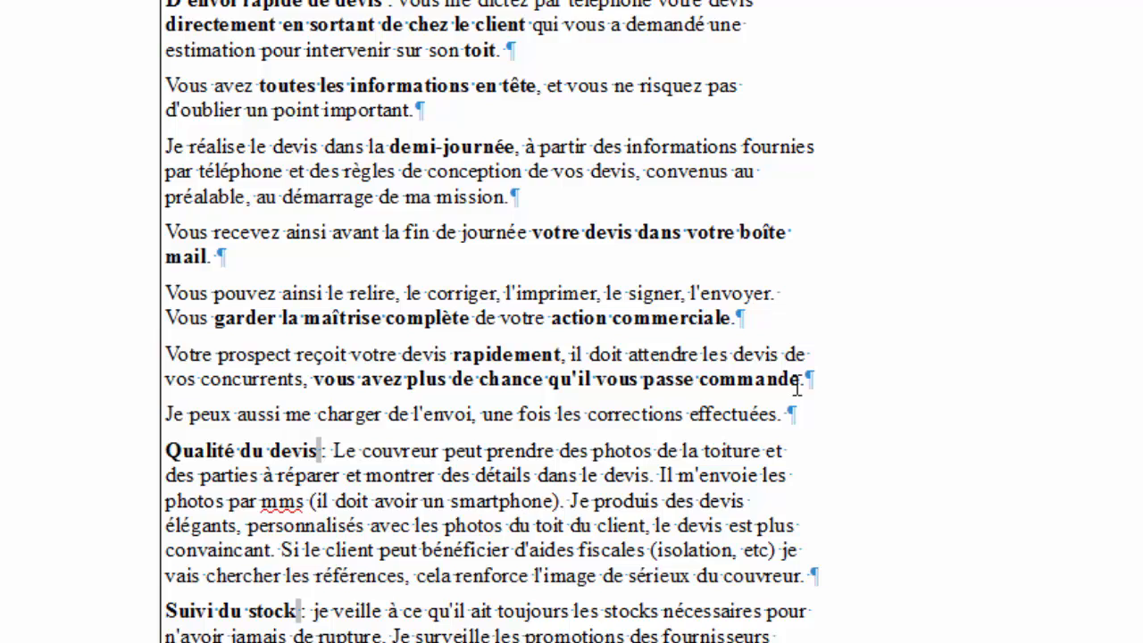
left_click(808, 416)
key("shift+Home")
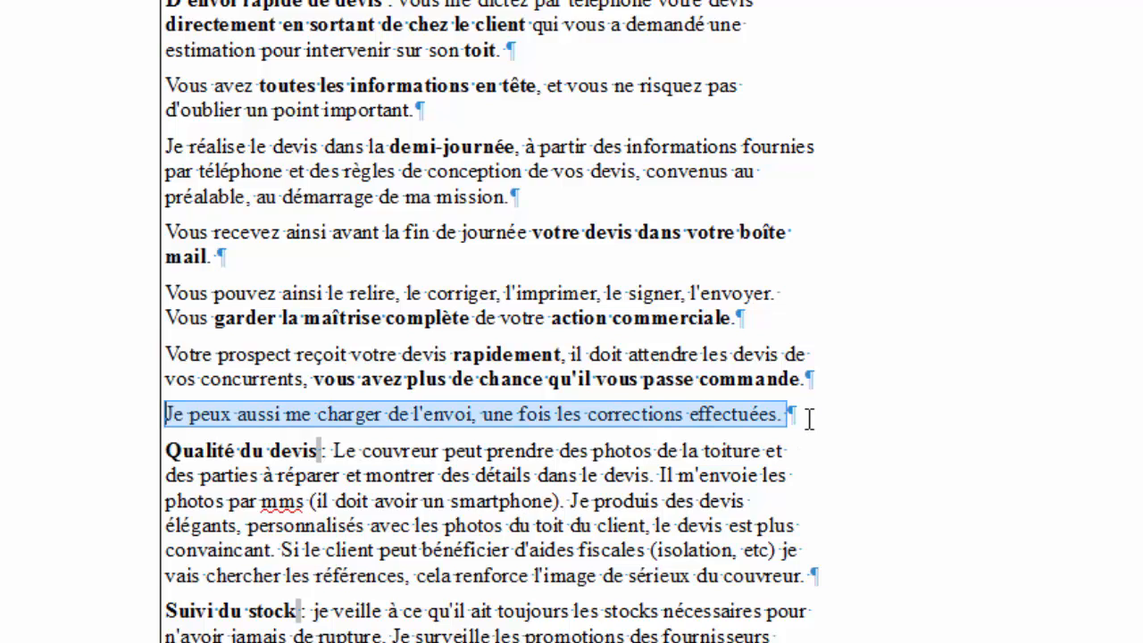
key("BackSpace")
key("BackSpace")
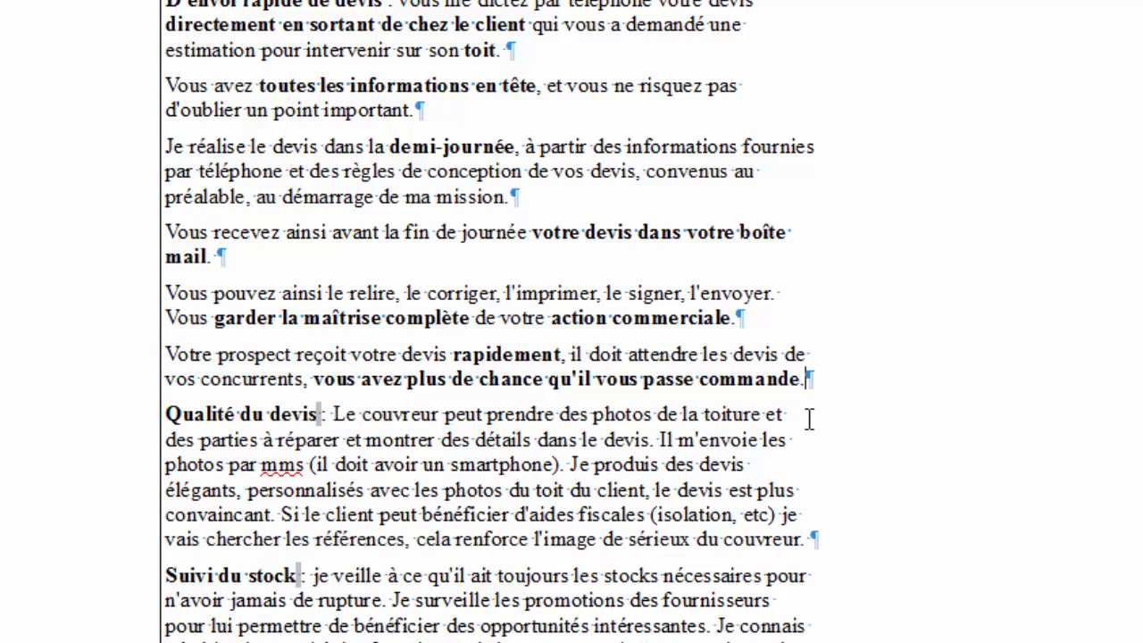
Insert an empty paragraph after the 'Votre prospect… passe commande.' paragraph.
scroll(346, 236, "up", 3)
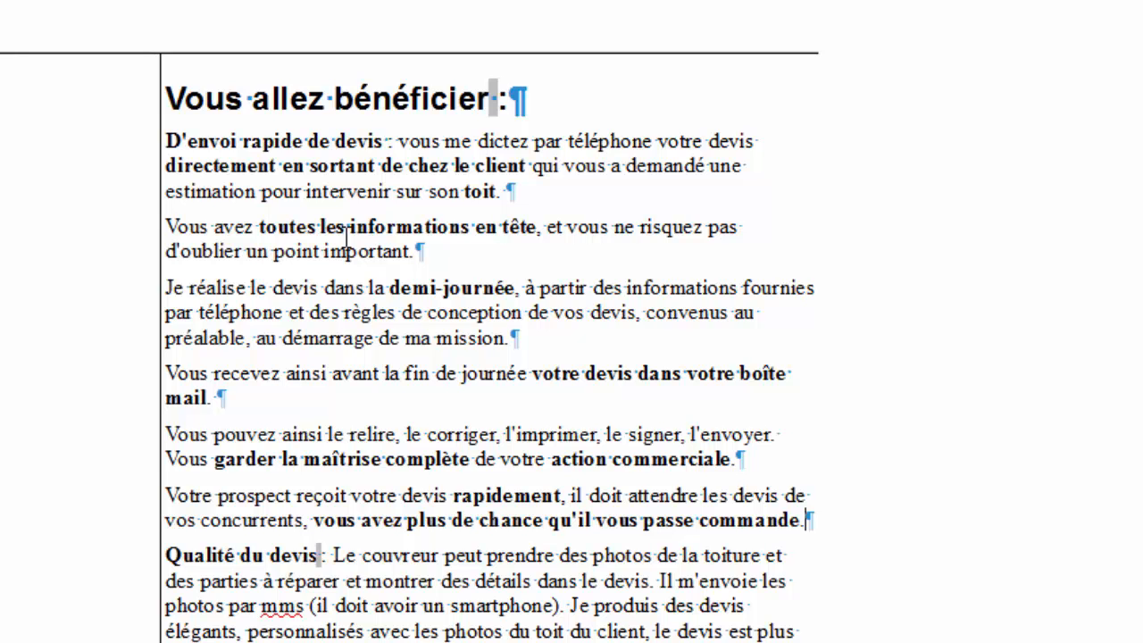
scroll(347, 236, "down", 1)
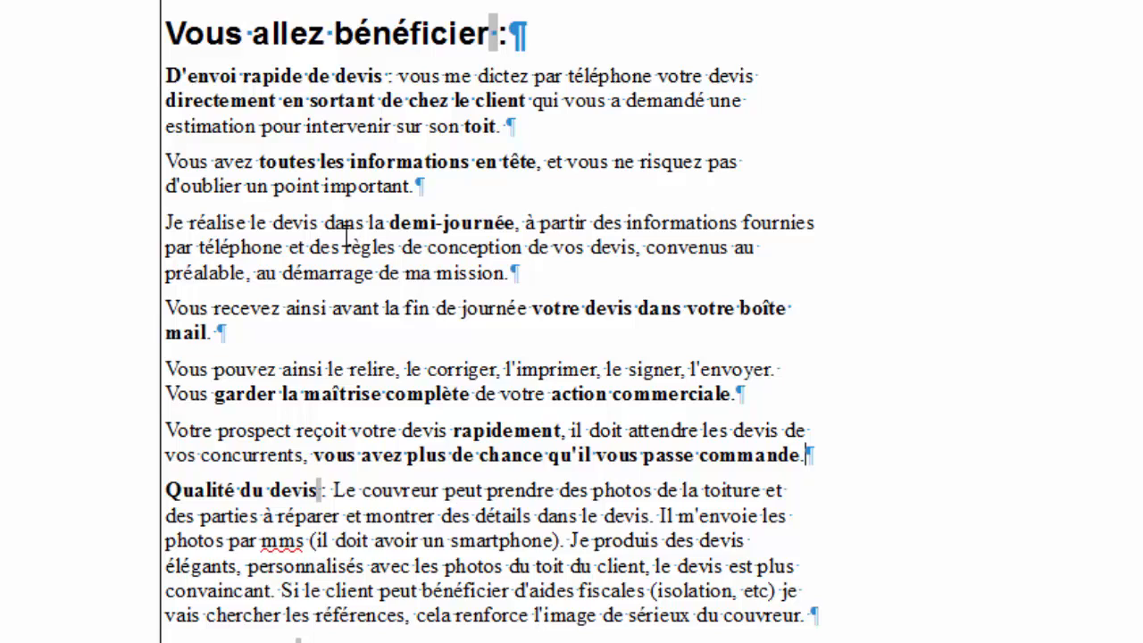
key("Return")
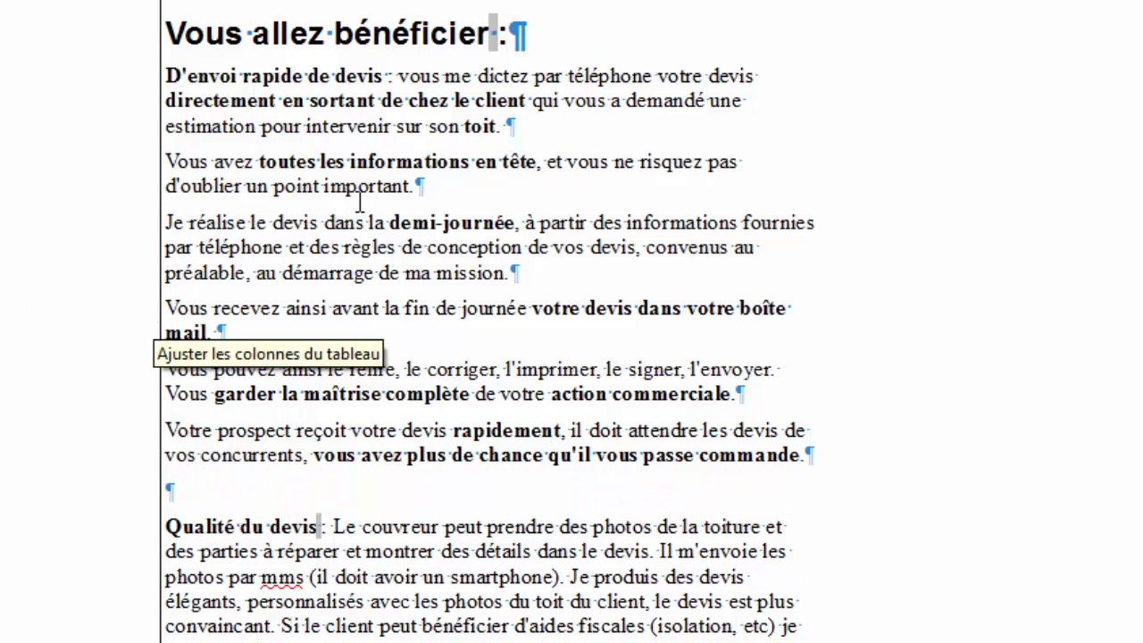
scroll(471, 331, "up", 3)
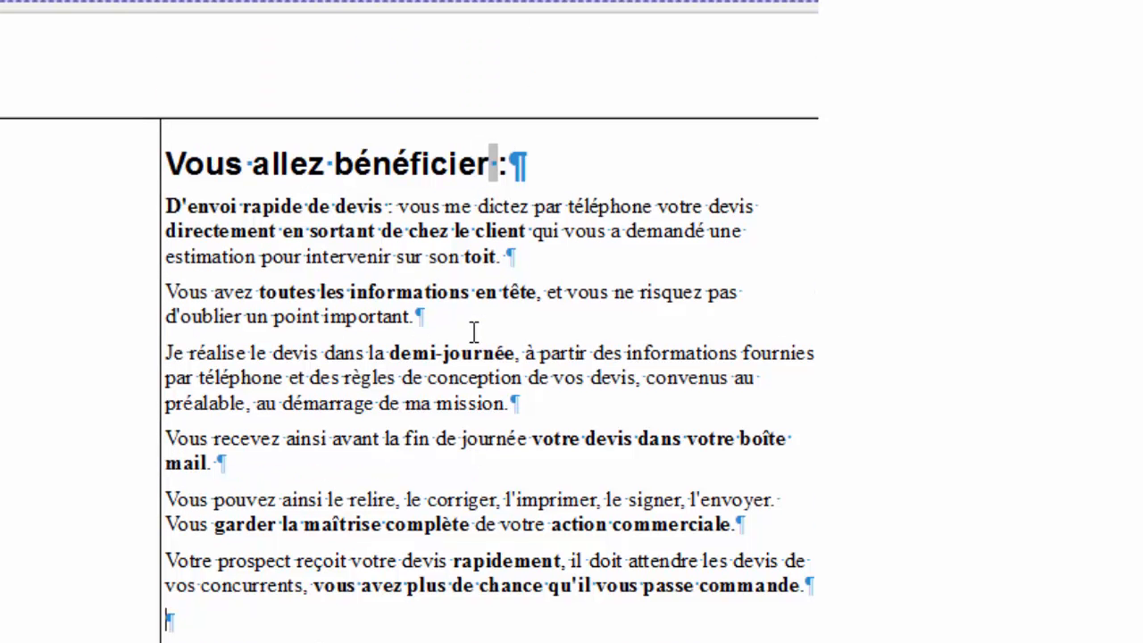
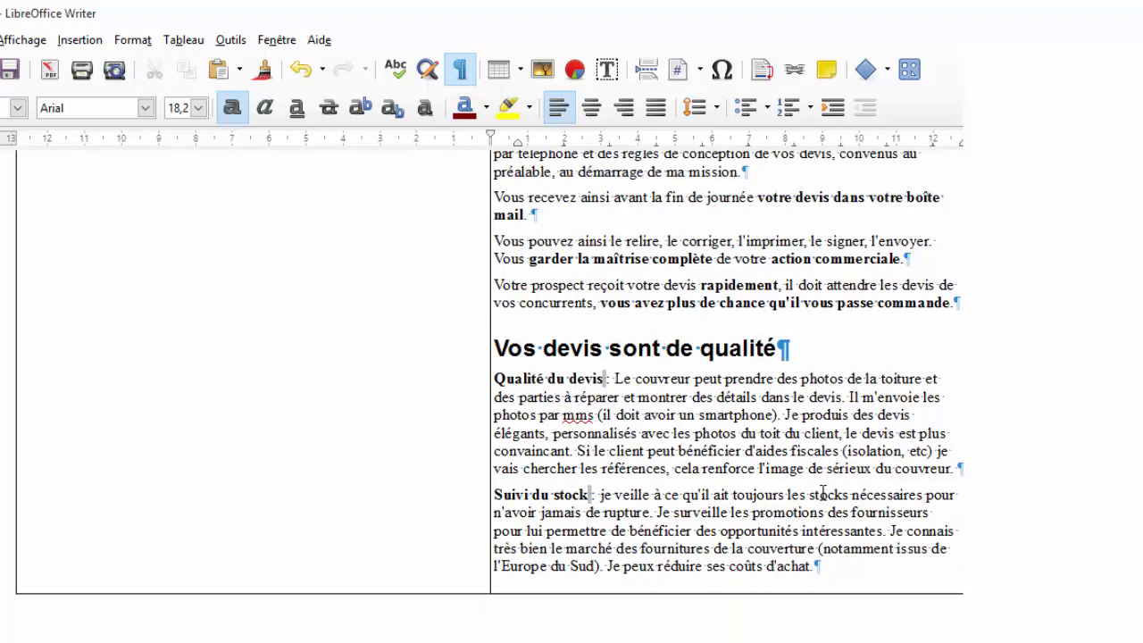
scroll(687, 487, "down", 3)
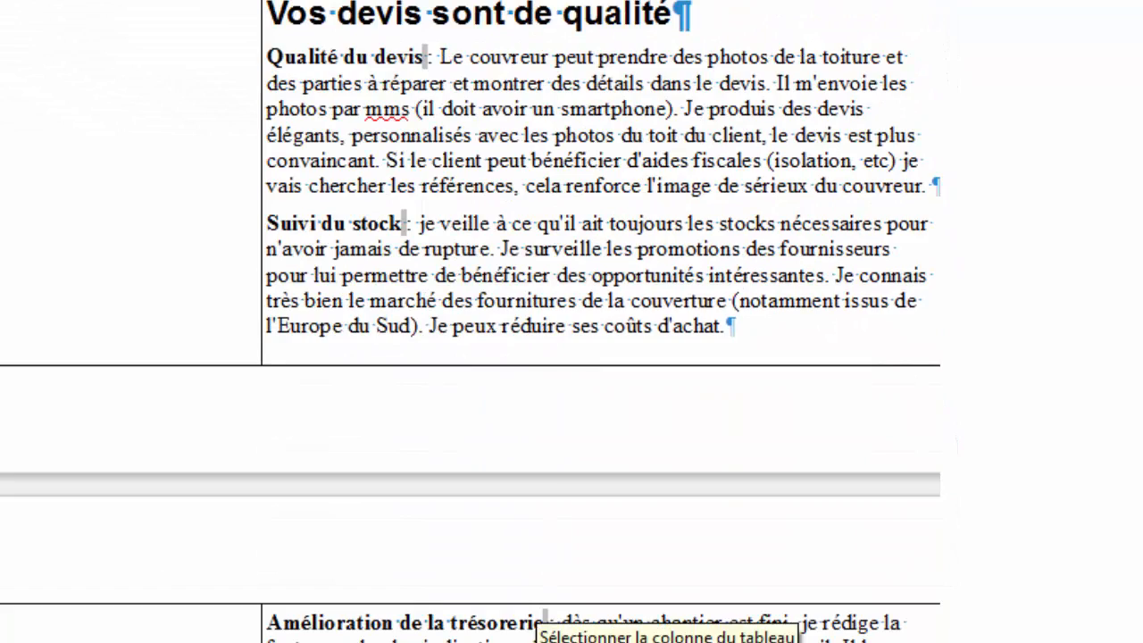
Cut the 'Suivi du stock' paragraph and paste it into the empty left table cell.
left_click_drag(532, 611, 269, 234)
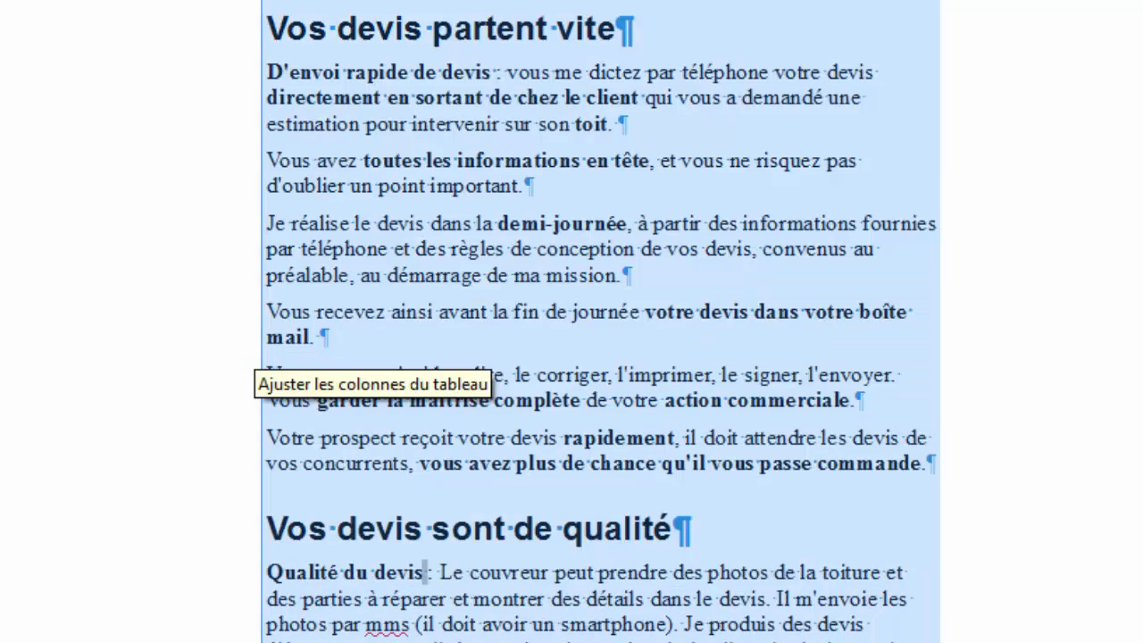
left_click(600, 630)
scroll(622, 616, "down", 6)
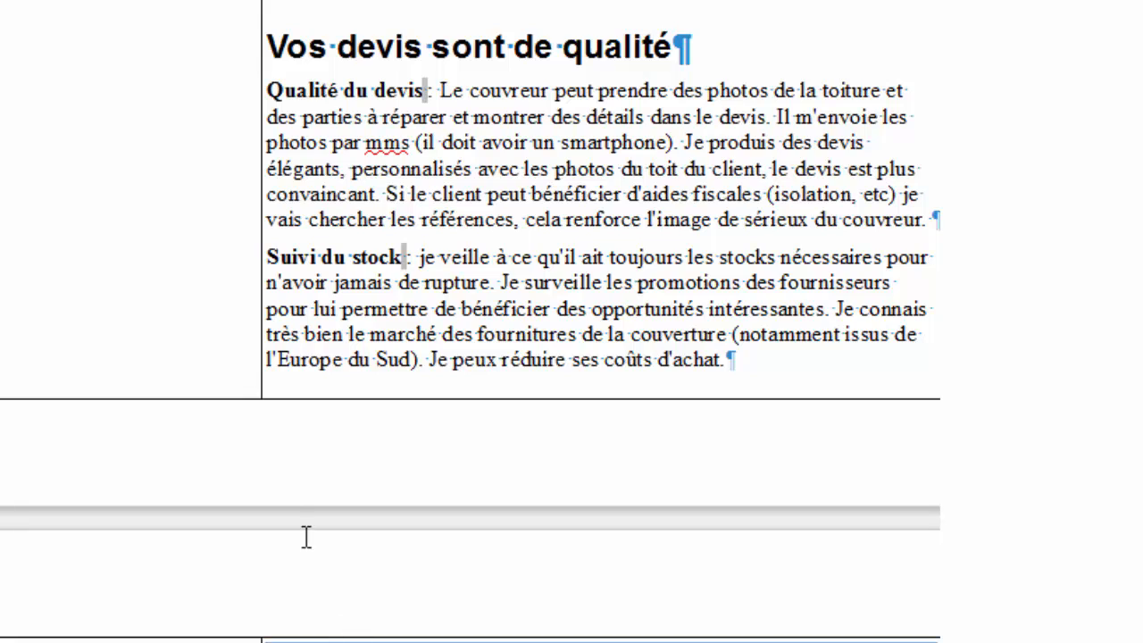
left_click_drag(307, 383, 280, 258)
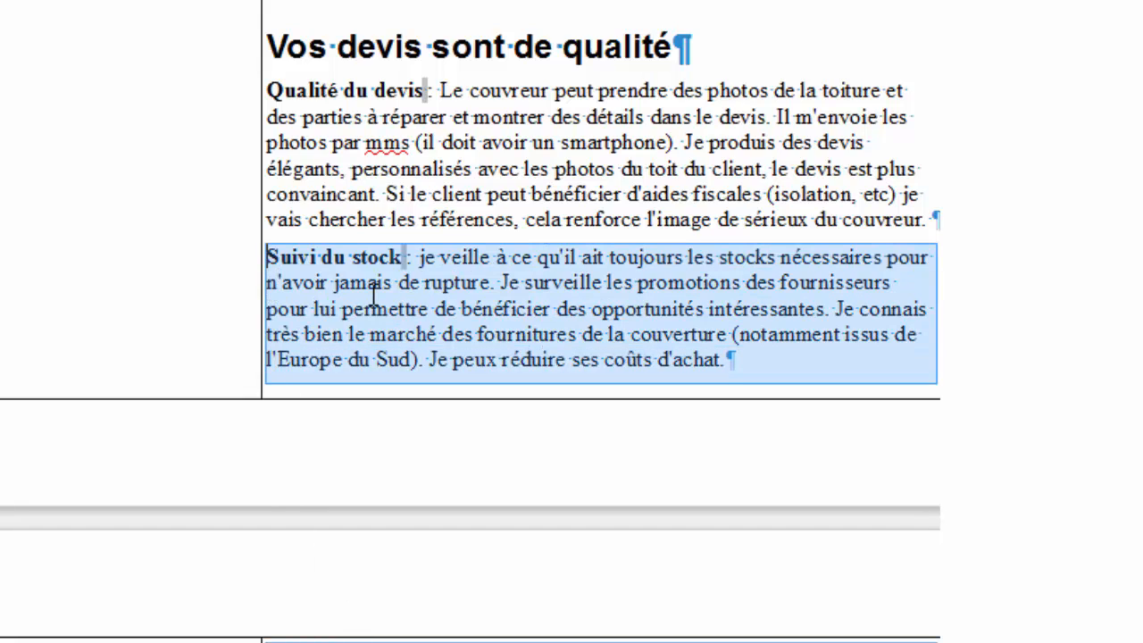
key("ctrl+x")
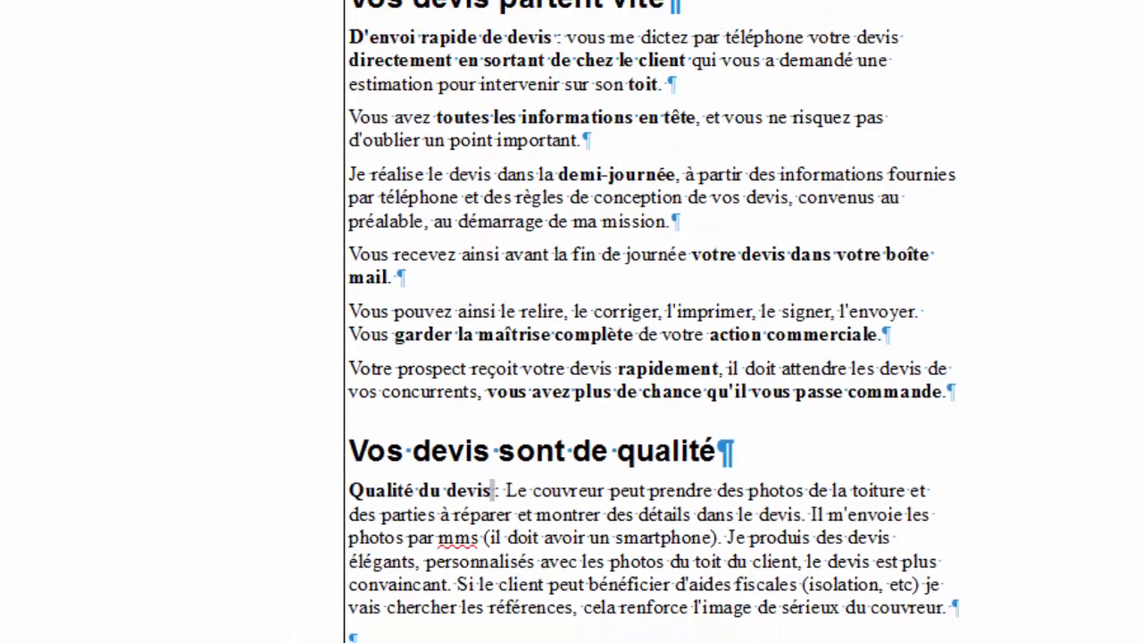
scroll(146, 235, "up", 3)
left_click(179, 296)
key("ctrl+v")
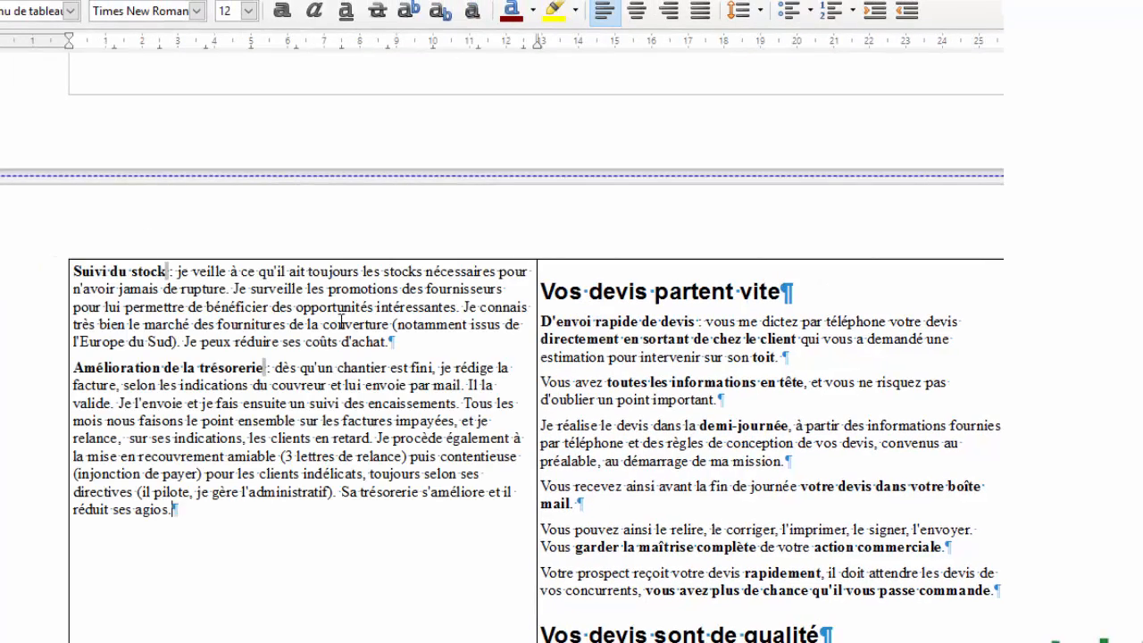
scroll(855, 287, "down", 5)
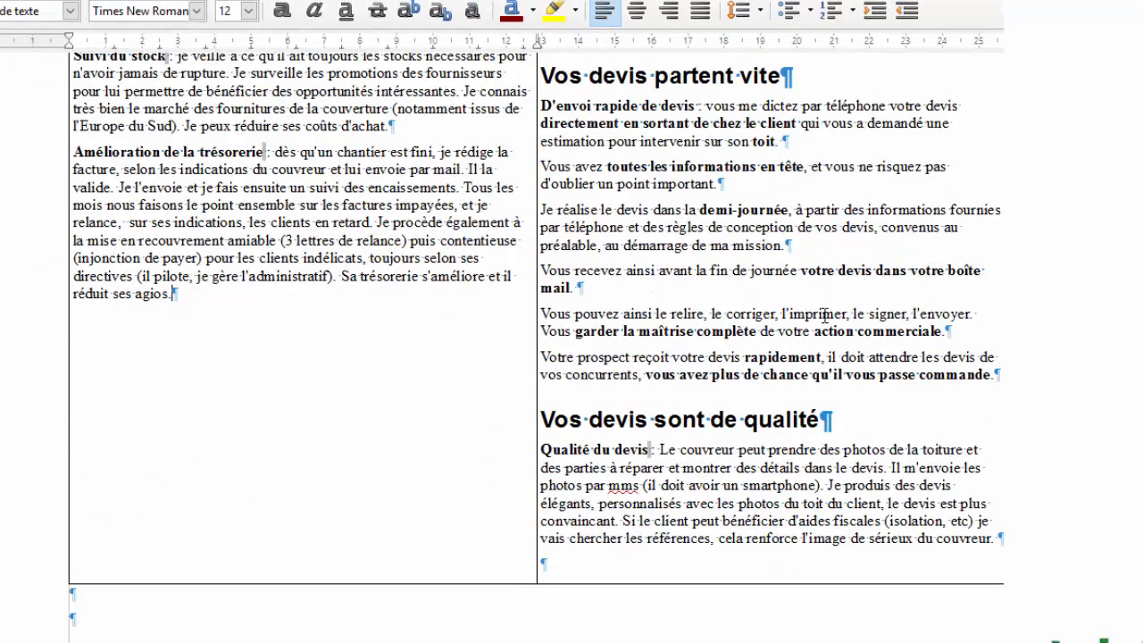
scroll(823, 314, "up", 3)
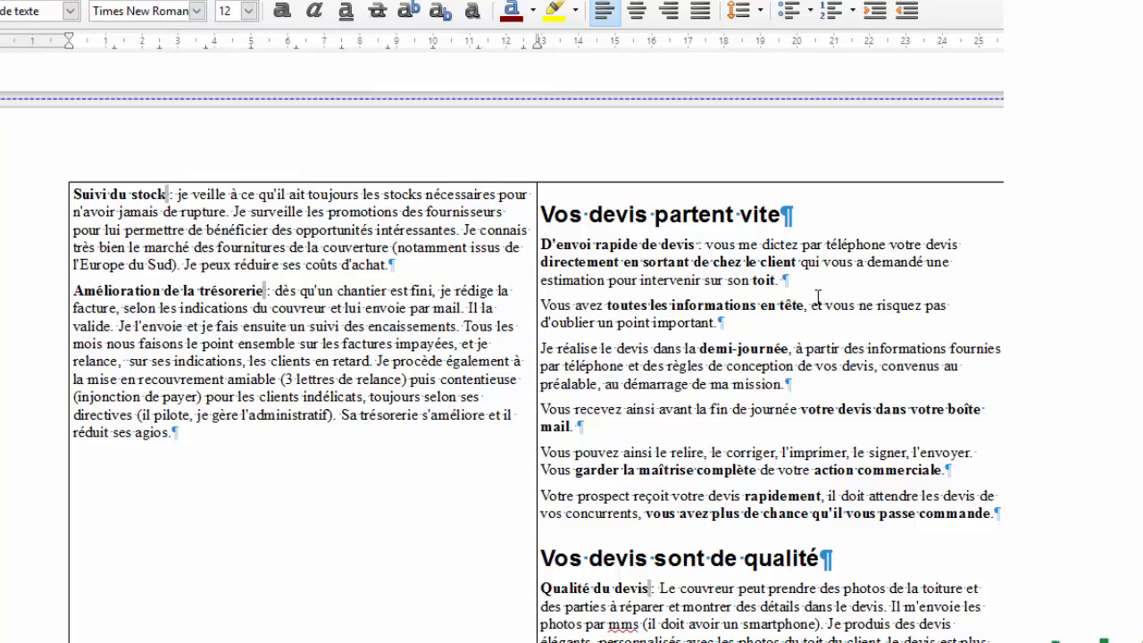
scroll(812, 305, "down", 2)
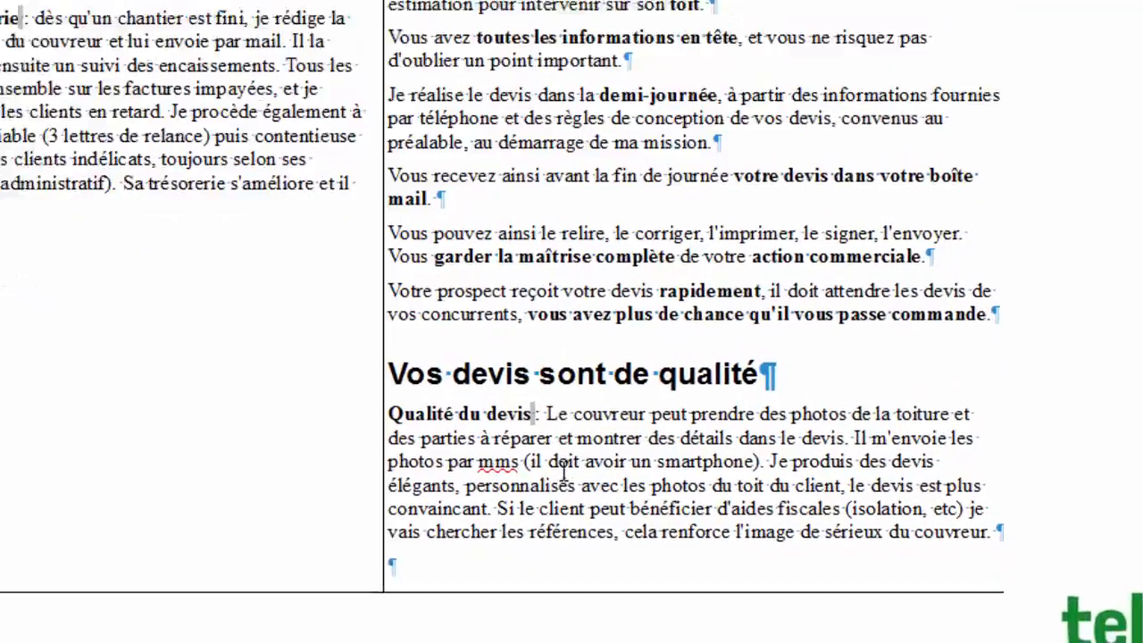
Delete the 'Qualité du devis :' label and change 'Le couvreur peut prendre' to 'Vous prennez'.
left_click(547, 414)
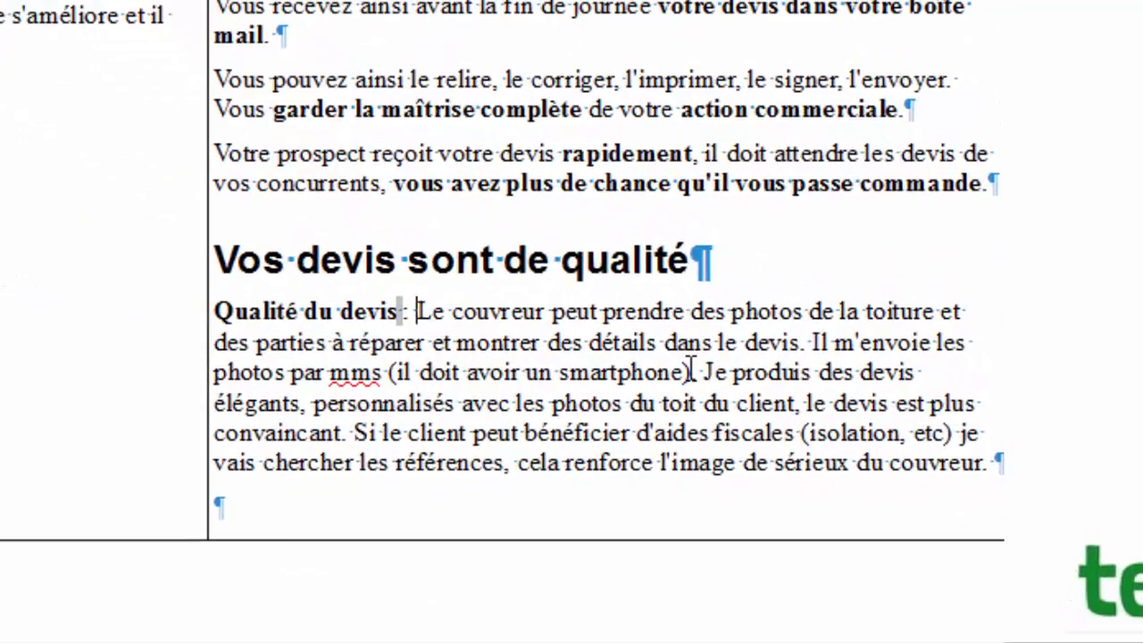
key("shift+Home")
key("BackSpace")
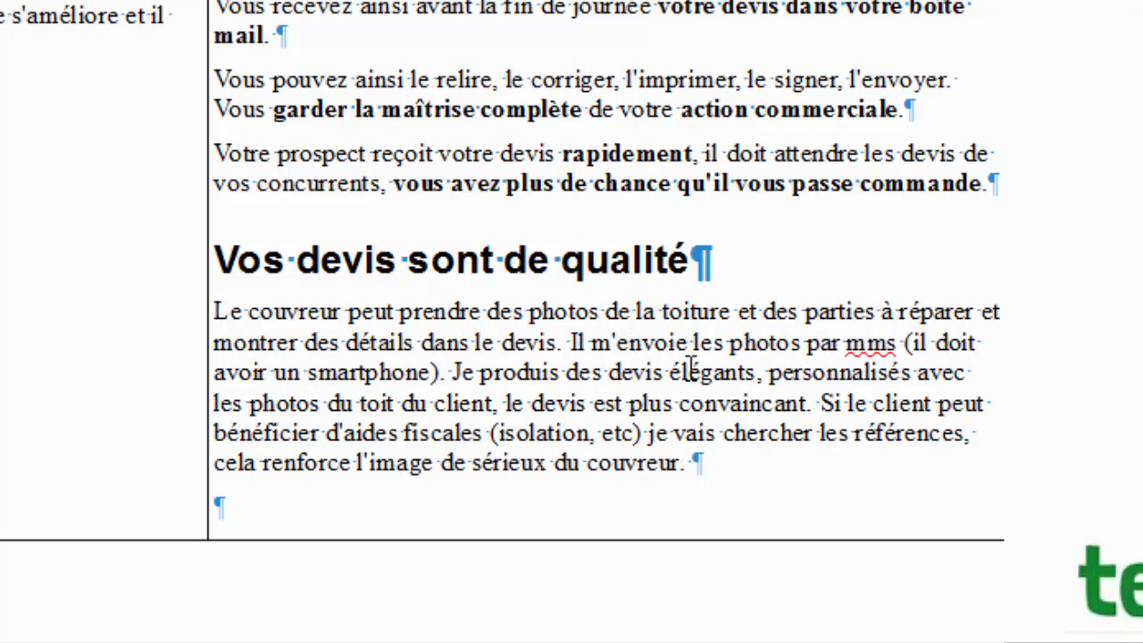
key("shift+Right")
key("shift+Right")
key("shift+Right")
key("shift+Right")
key("shift+Right")
key("shift+Right")
key("shift+Right")
key("shift+Right")
key("shift+Right")
key("shift+Right")
key("shift+Right")
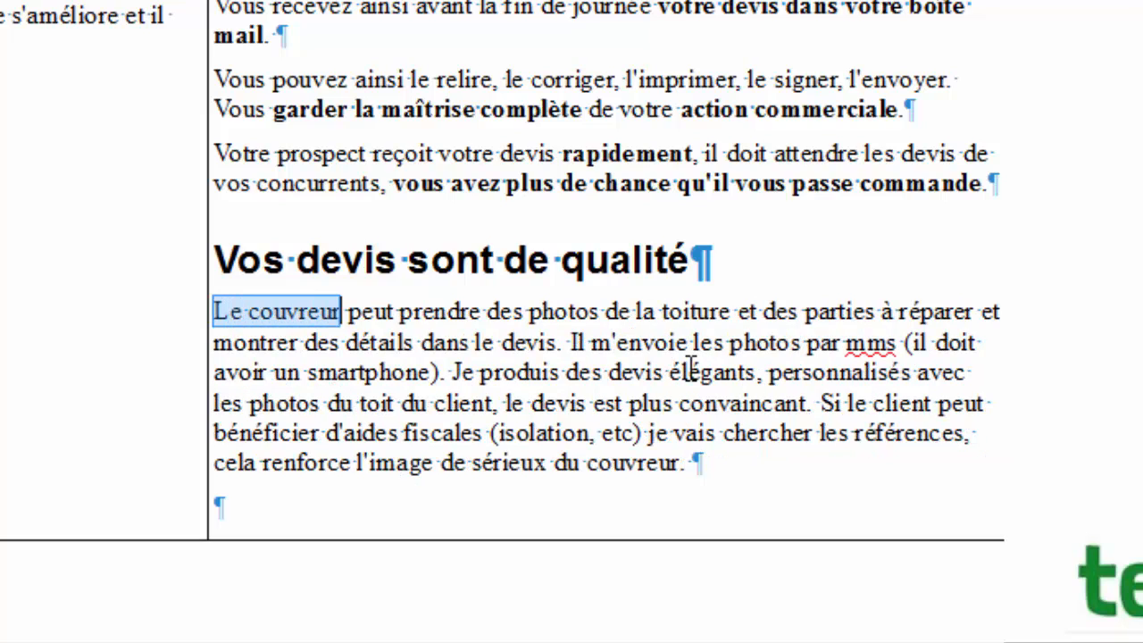
type("Vous ")
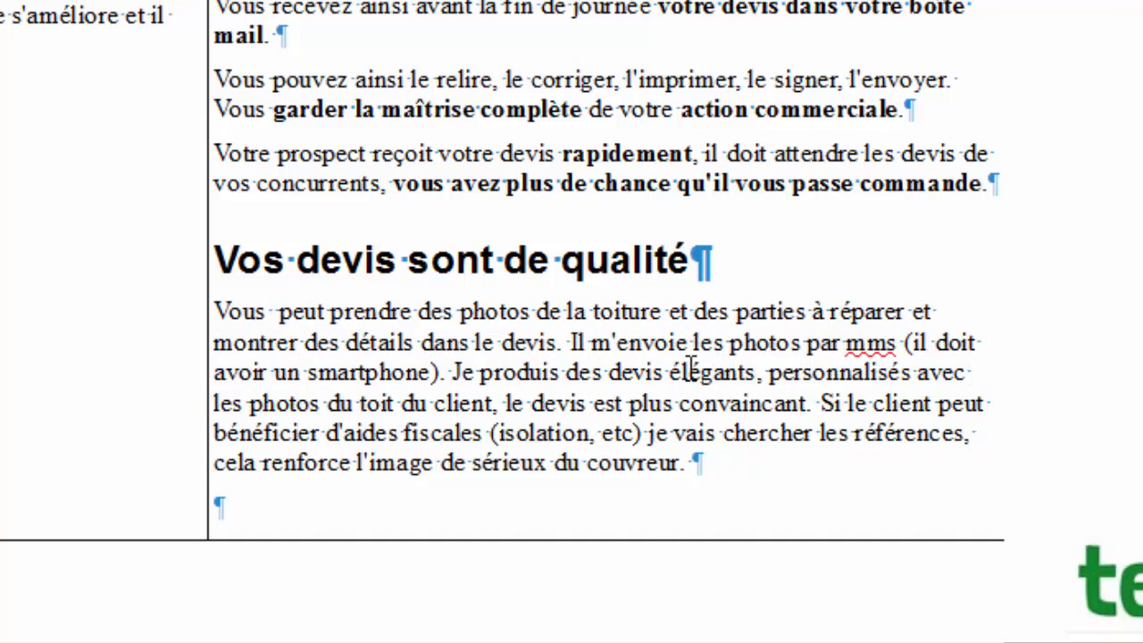
type("pouvez")
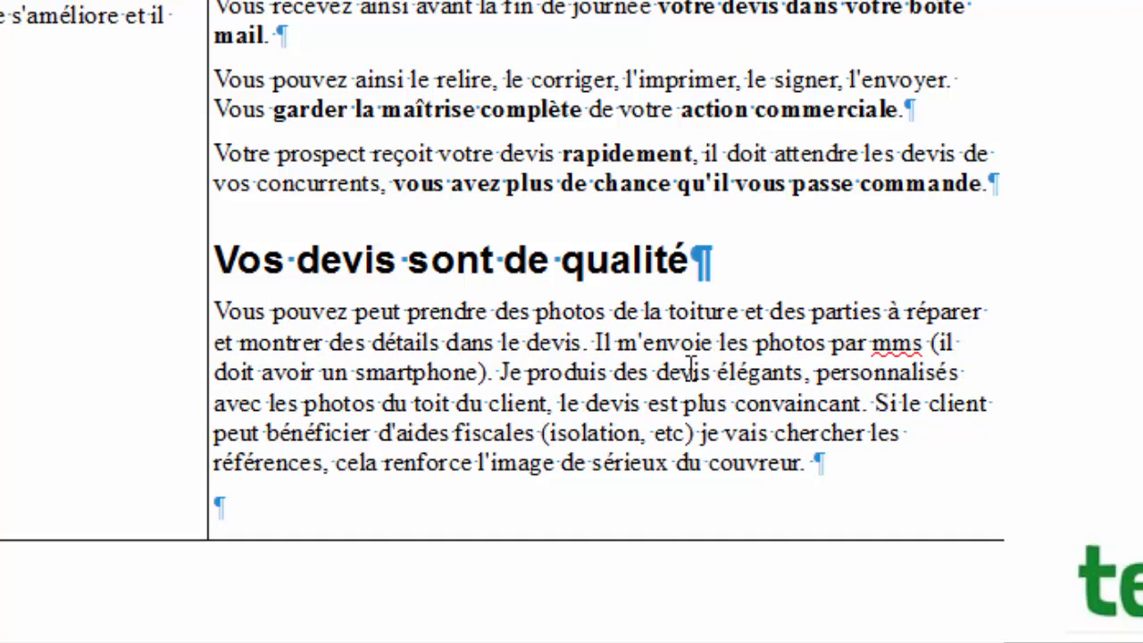
key("BackSpace")
key("BackSpace")
key("BackSpace")
key("BackSpace")
key("BackSpace")
key("BackSpace")
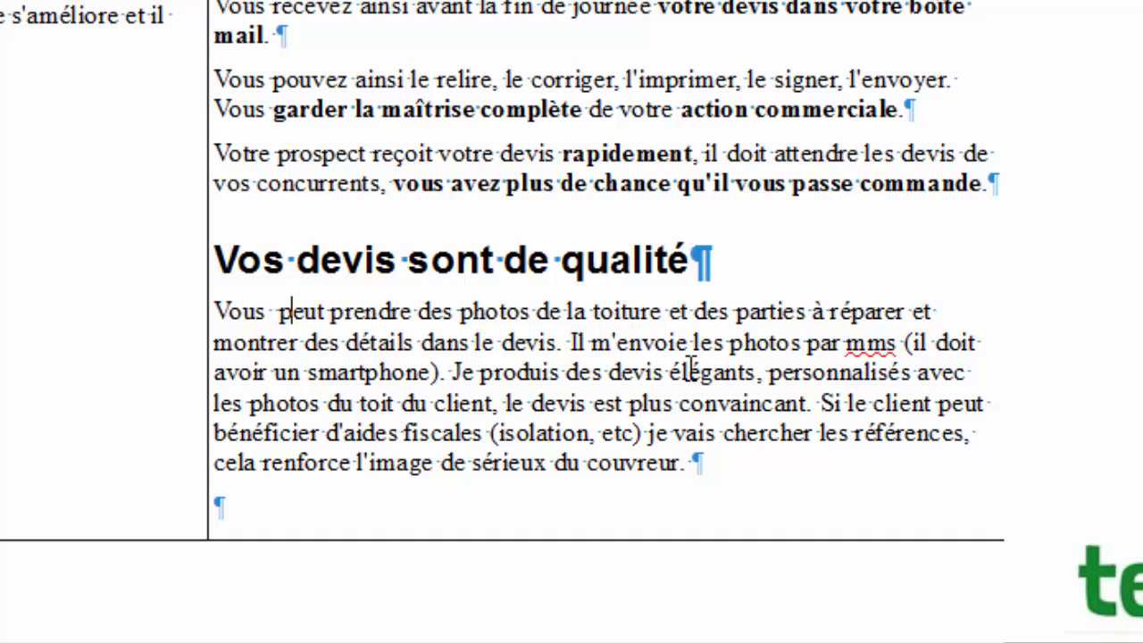
key("Right")
key("Right")
key("Right")
key("Right")
key("BackSpace")
key("BackSpace")
key("BackSpace")
key("BackSpace")
key("BackSpace")
key("BackSpace")
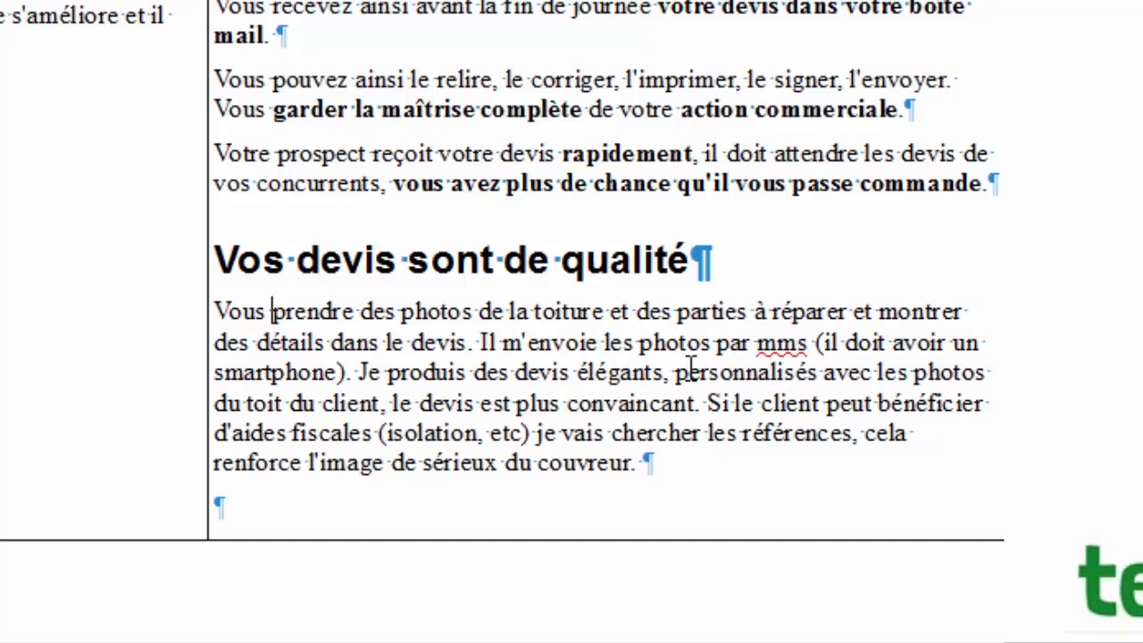
key("Right")
key("Right")
key("Right")
key("Right")
key("Right")
key("Right")
key("Right")
key("BackSpace")
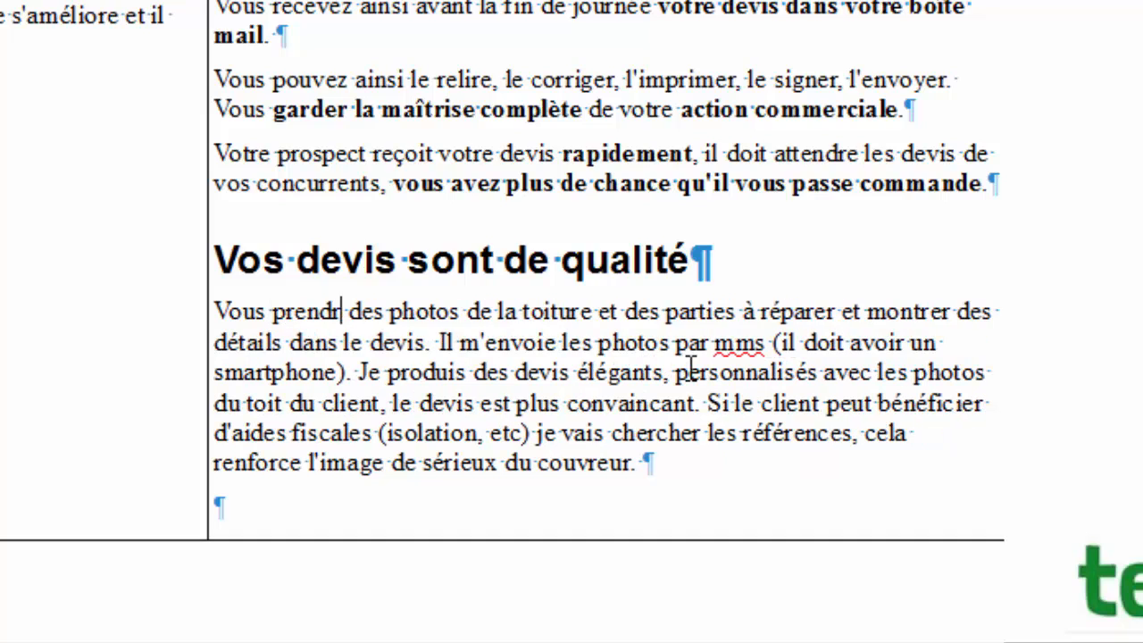
key("BackSpace")
key("BackSpace")
type("nez")
Add a comma after 'réparer' and end the paragraph there.
key("Right")
key("Right")
key("Right")
key("Right")
key("Right")
key("Right")
key("Right")
key("Right")
key("Right")
key("Right")
key("Right")
key("Right")
key("Right")
key("Right")
key("Right")
key("Right")
key("Right")
key("Right")
key("Right")
key("Right")
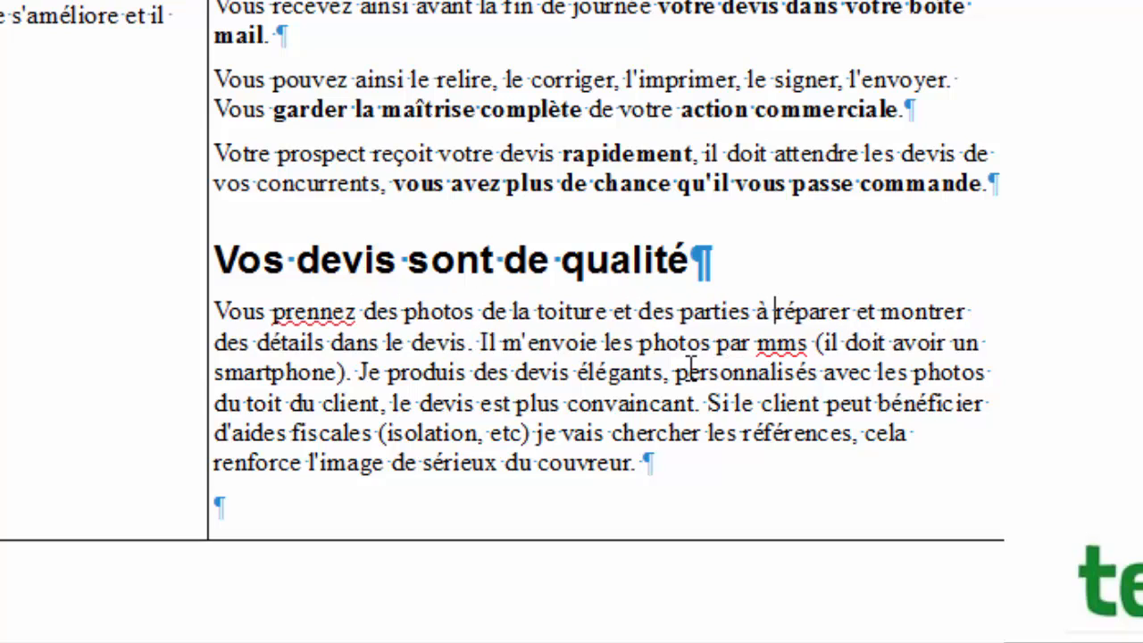
key("Down")
key("Up")
key("Right")
key("Right")
key("Right")
key("Right")
key("Right")
key("Right")
key("Right")
key("Right")
type(",")
key("Return")
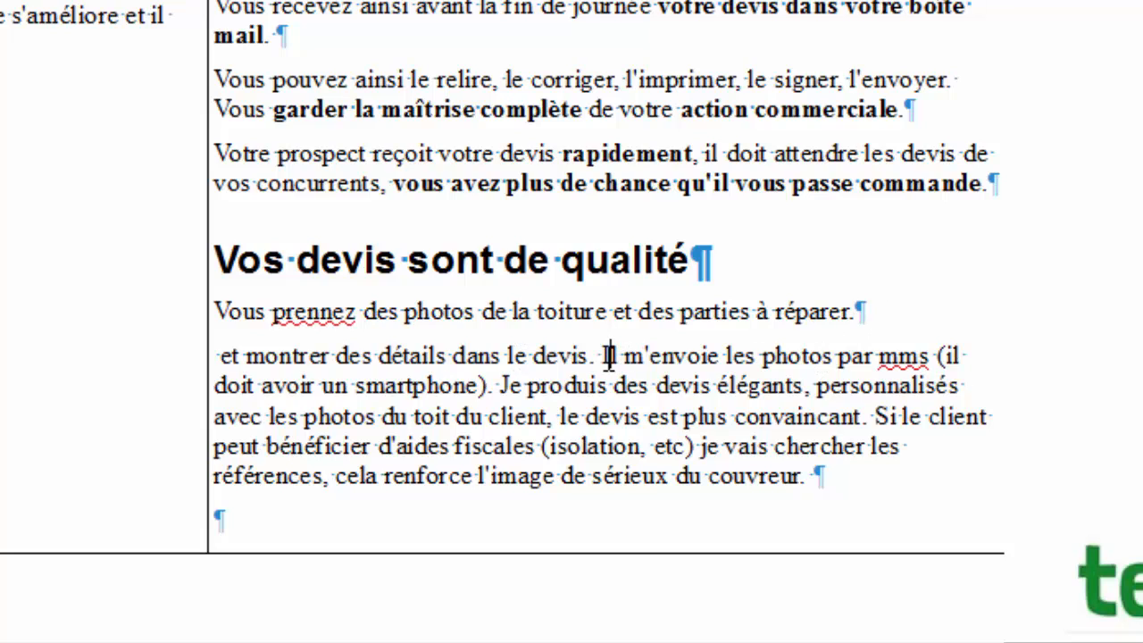
Change 'Il m'envoie' to 'Vous m'envoyez' in the next sentence.
left_click_drag(601, 355, 884, 331)
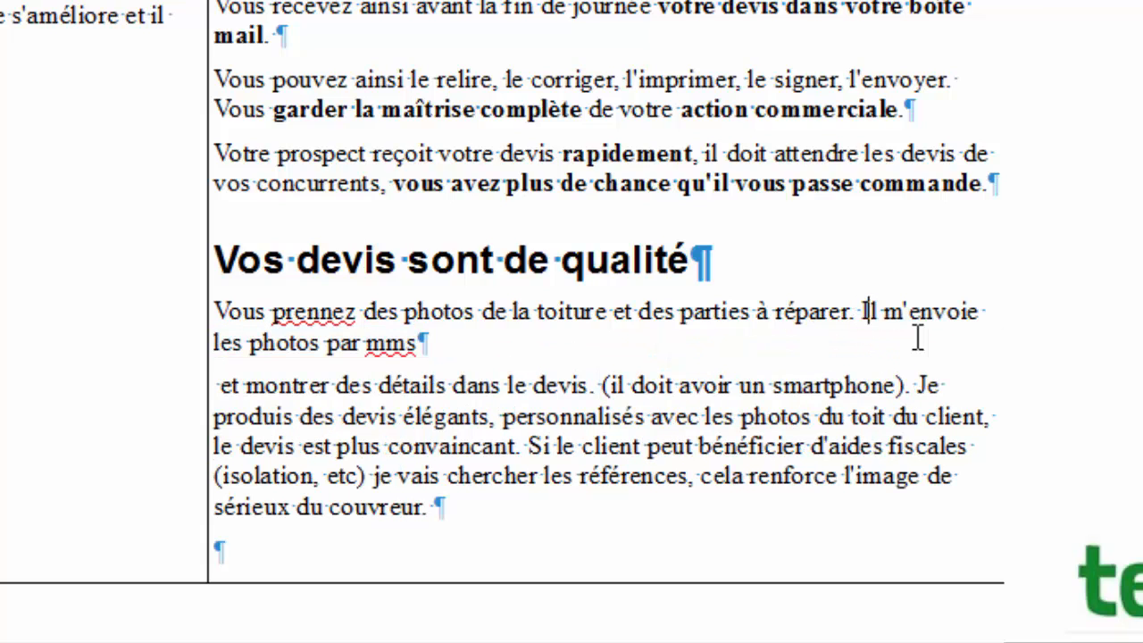
key("Left")
key("shift+Right")
key("shift+Right")
type("Vous")
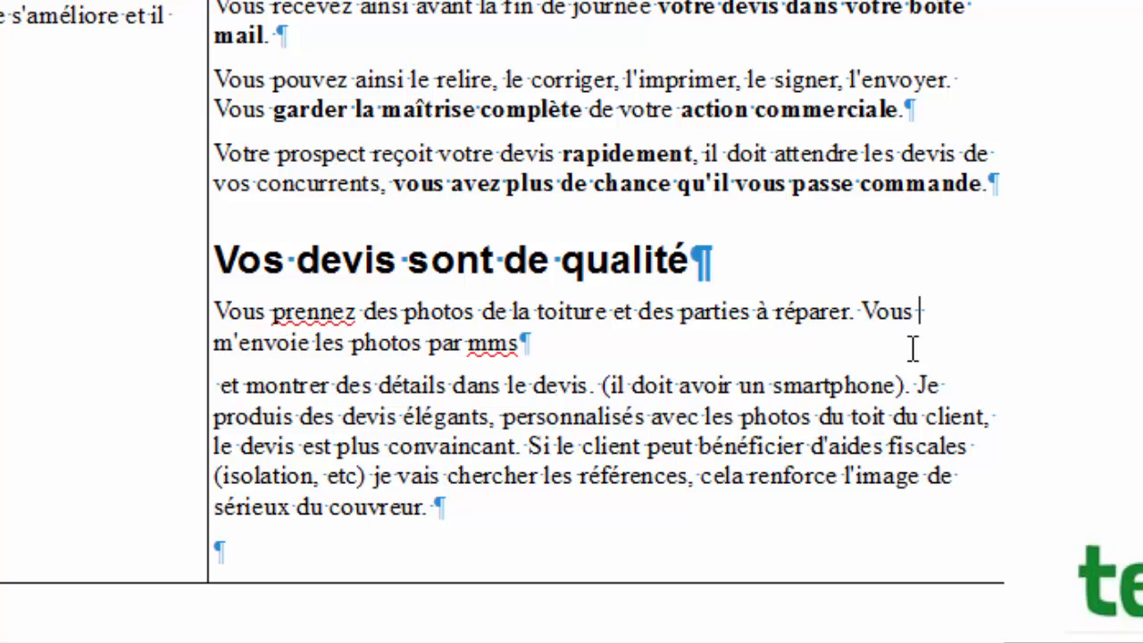
key("Right")
key("Right")
key("Right")
key("Right")
key("Right")
key("Right")
key("Right")
key("Right")
key("BackSpace")
key("BackSpace")
type("ye")
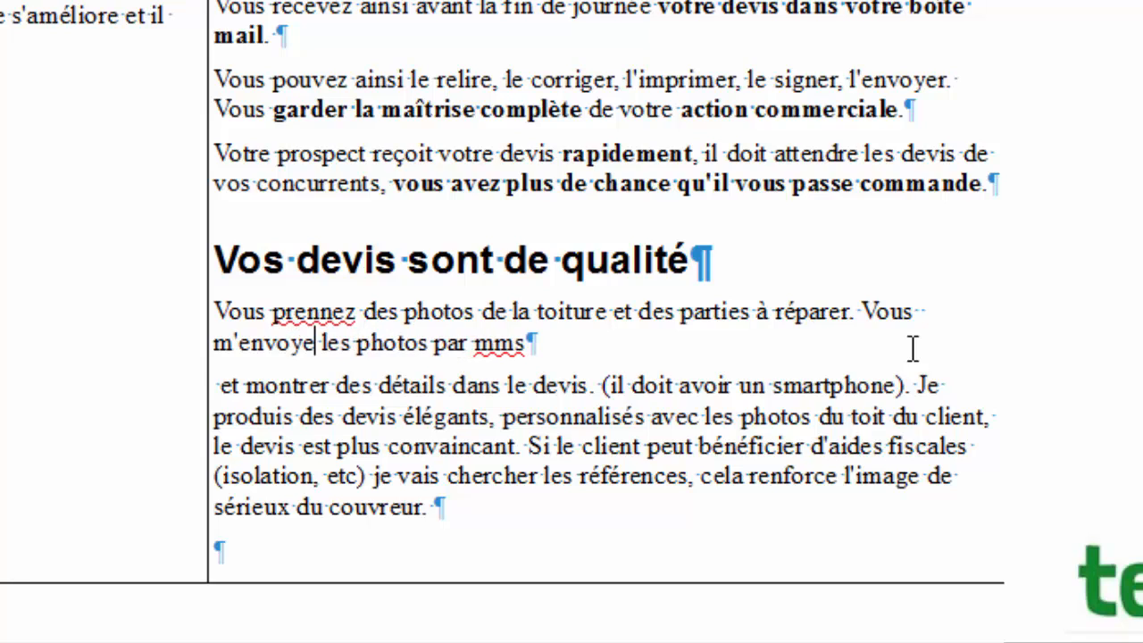
type("z")
Replace 'par mms' with 'directement de votre smartphone.' at the sentence end.
key("End")
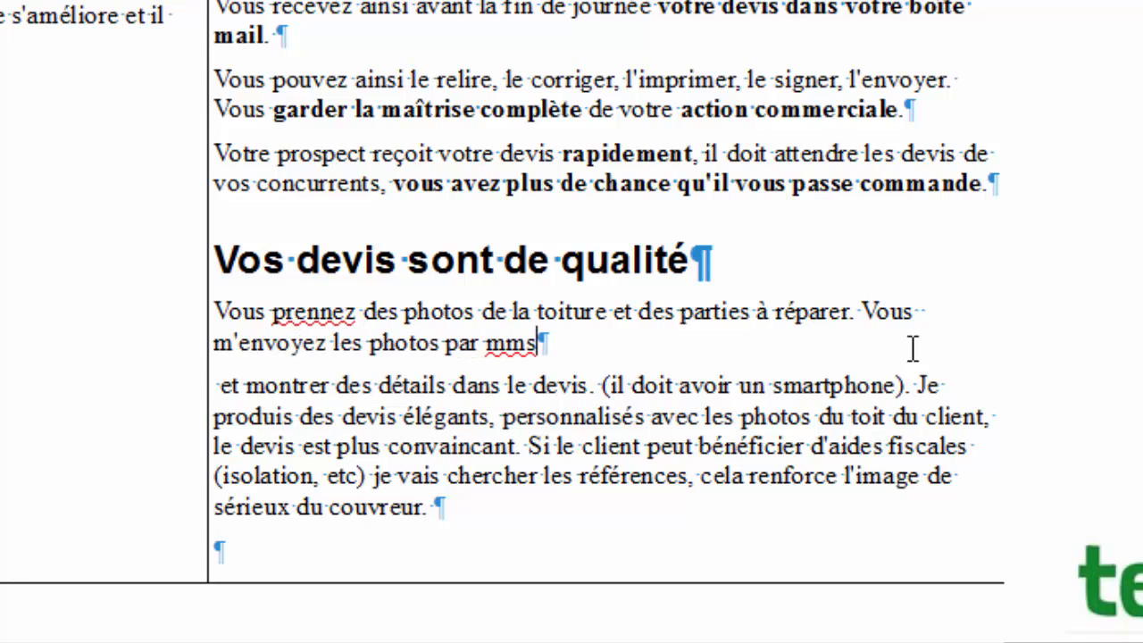
type(".")
key("Left")
key("Left")
key("BackSpace")
key("BackSpace")
key("BackSpace")
key("BackSpace")
key("BackSpace")
key("BackSpace")
key("BackSpace")
type("dire")
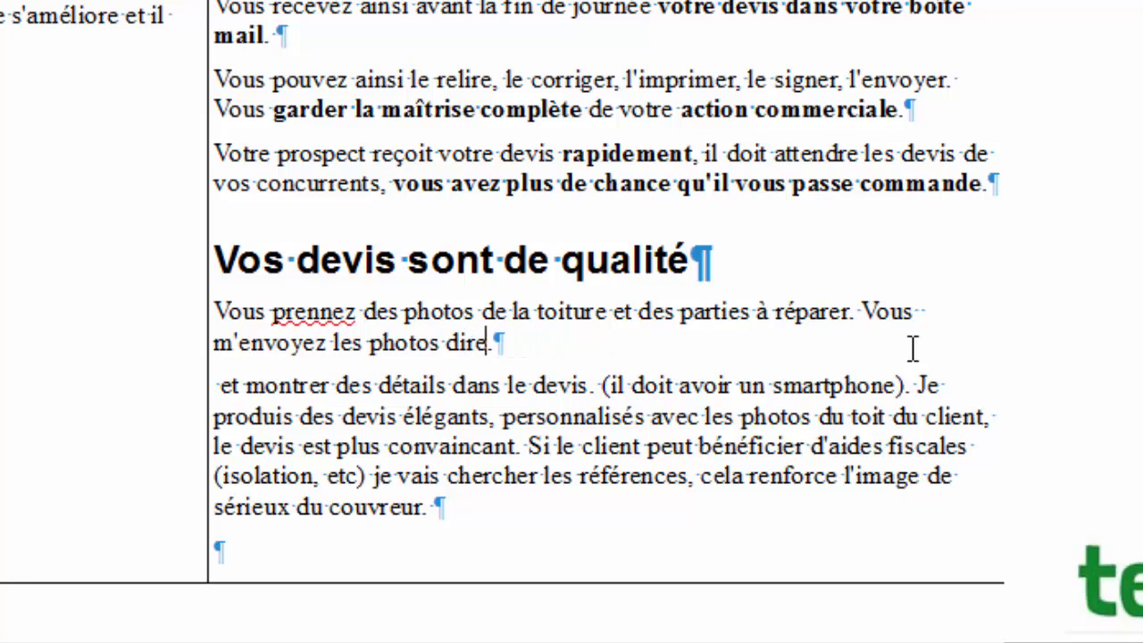
type("ctement de voter")
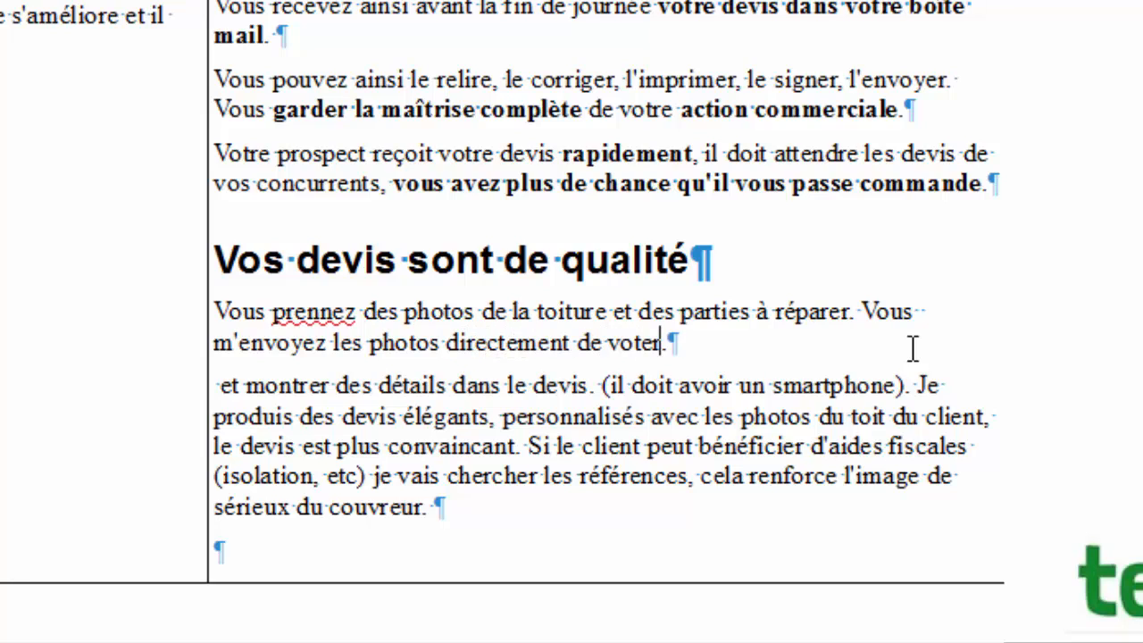
key("BackSpace")
key("BackSpace")
type("re s")
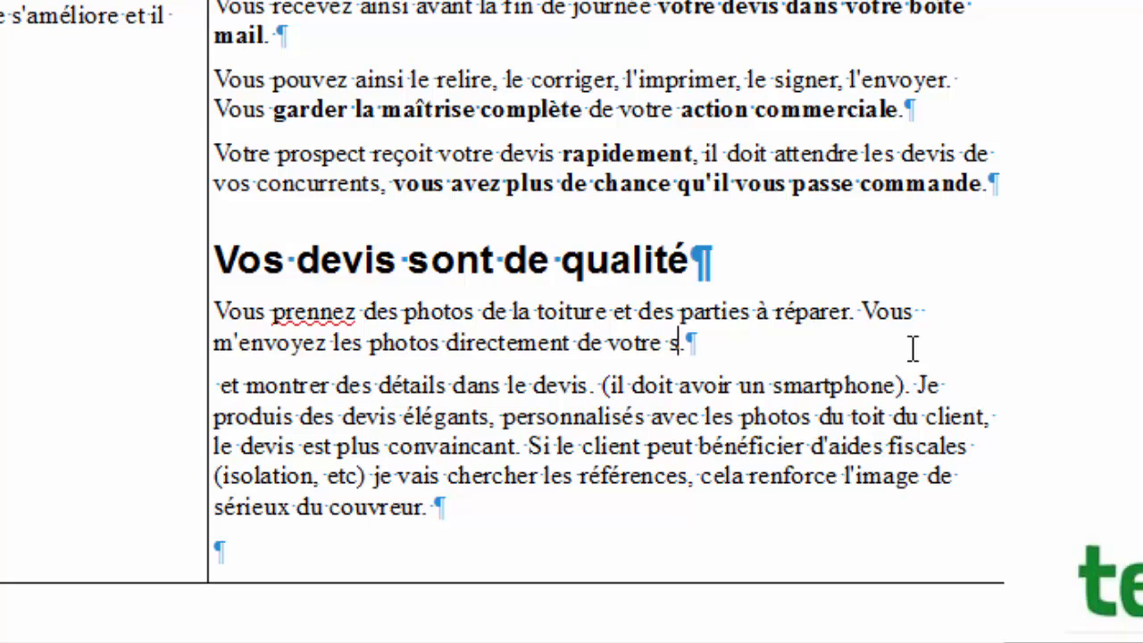
type("martphone")
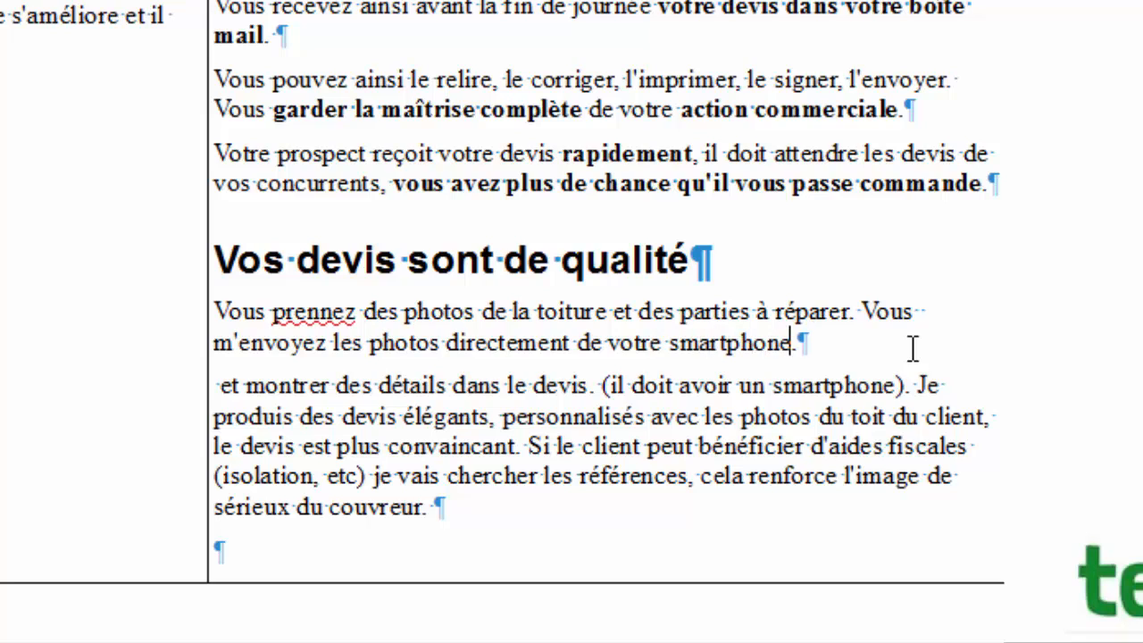
type(".")
key("BackSpace")
Correct the misspelling 'prennez' to 'prenez' using the spelling suggestion.
left_click(322, 304)
key("ctrl+Left")
right_click(325, 315)
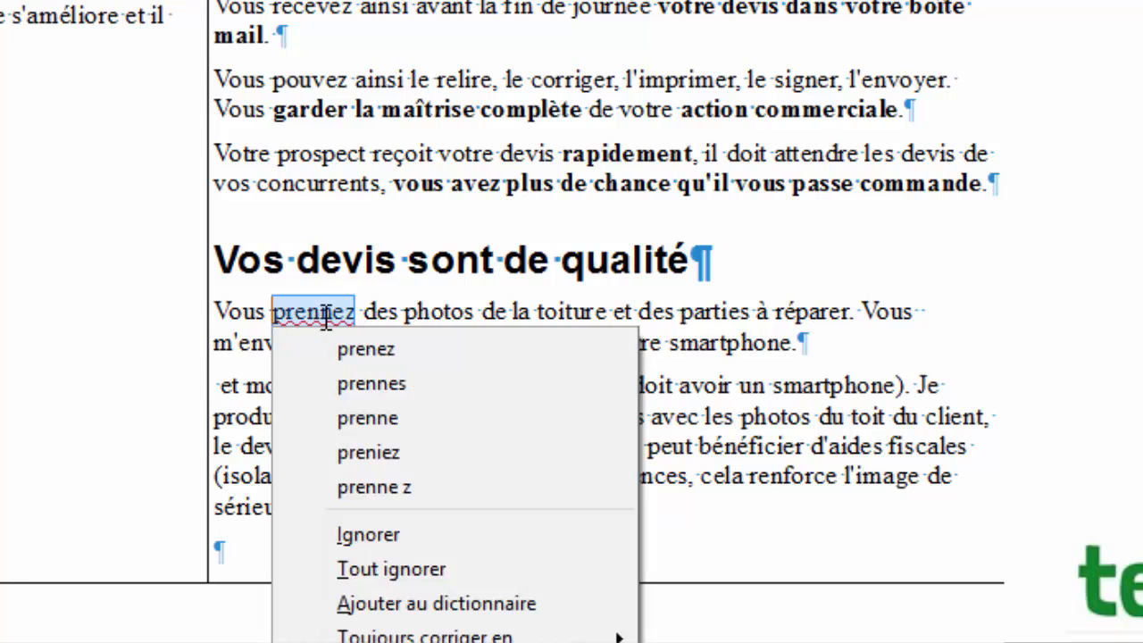
left_click(336, 348)
left_click(403, 310)
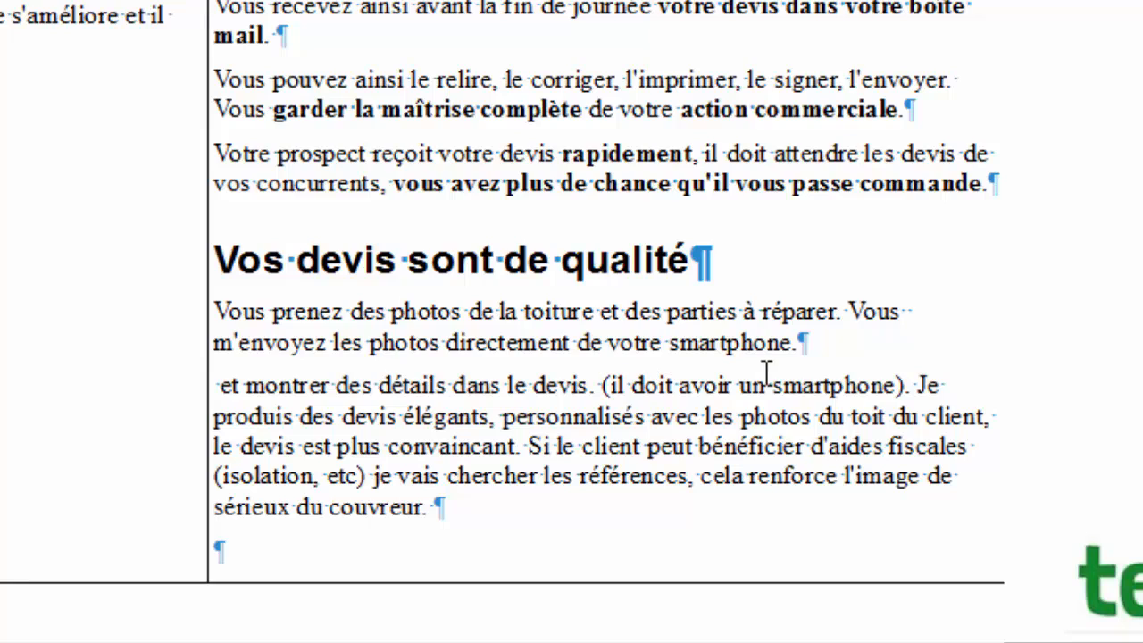
Replace the paragraph's opening 'et … montrer des détails' with 'J'insère les photos'.
left_click(845, 343)
left_click(239, 386)
key("shift+Home")
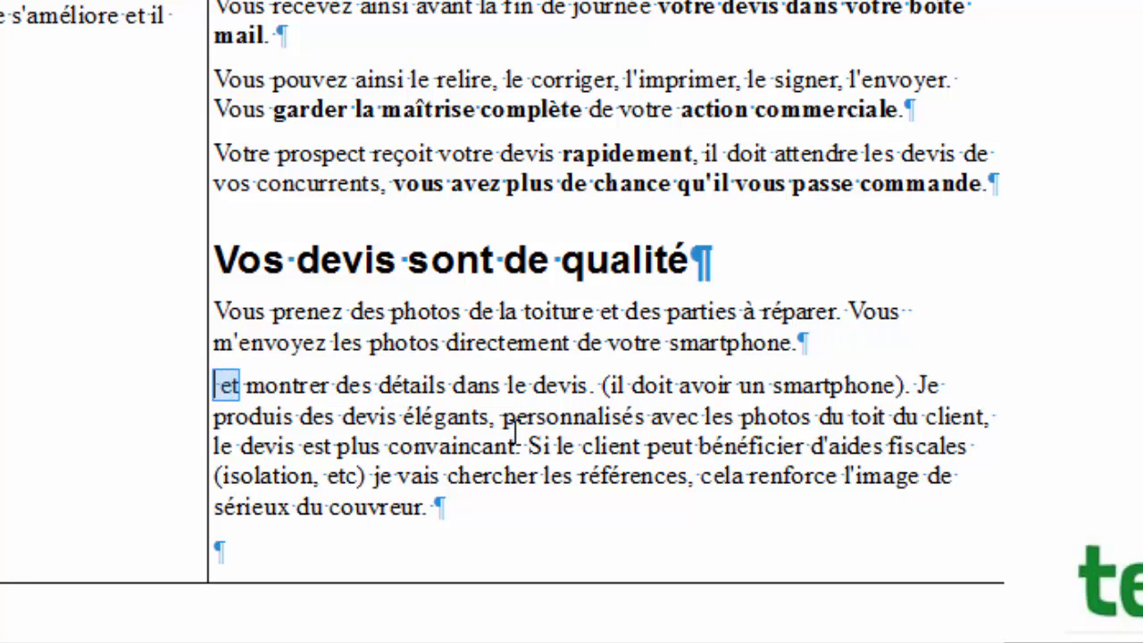
type("Je")
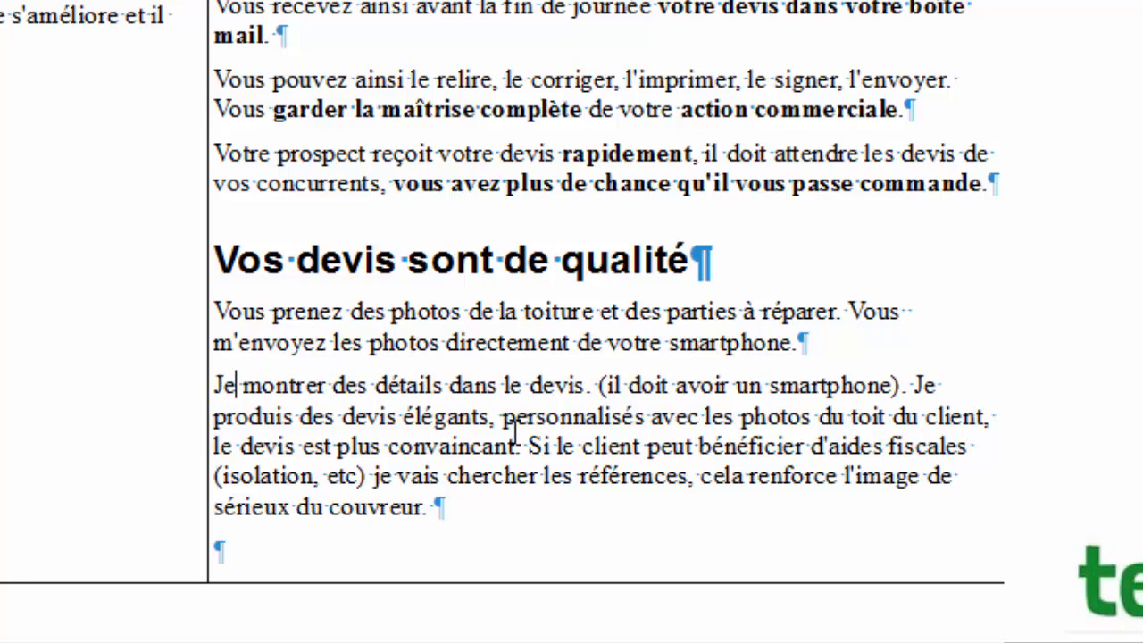
key("Right")
key("Right")
key("Right")
key("Right")
key("Right")
key("Right")
key("Right")
key("Right")
key("Right")
key("Right")
key("BackSpace")
key("BackSpace")
key("BackSpace")
key("BackSpace")
key("BackSpace")
key("BackSpace")
key("BackSpace")
key("BackSpace")
key("BackSpace")
key("BackSpace")
key("BackSpace")
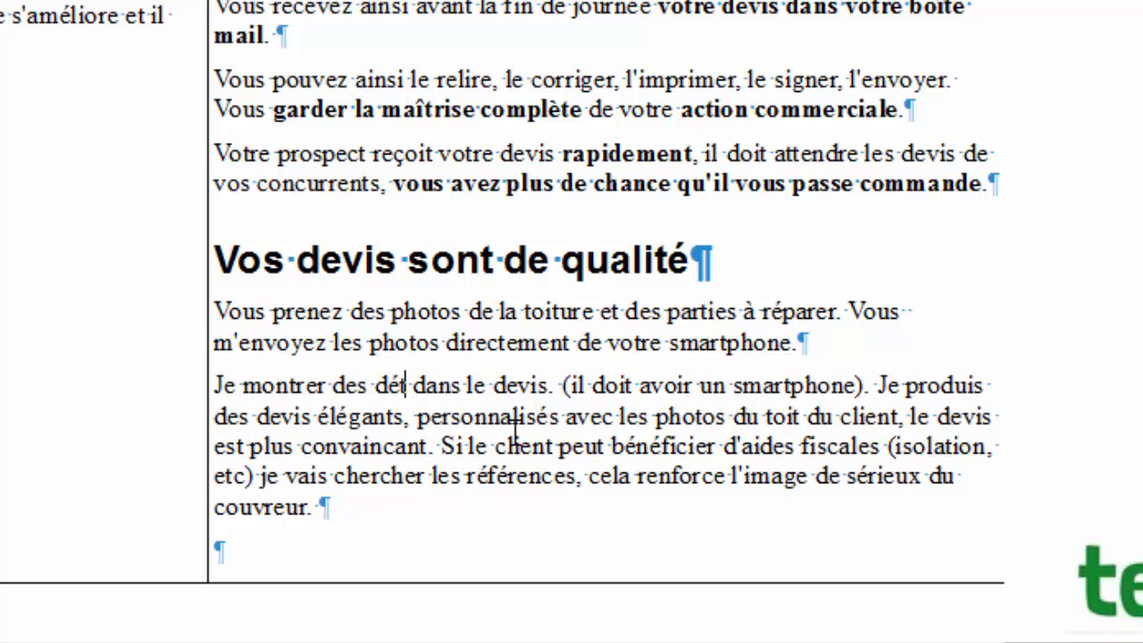
key("BackSpace")
key("BackSpace")
key("BackSpace")
key("BackSpace")
key("BackSpace")
key("BackSpace")
key("BackSpace")
key("BackSpace")
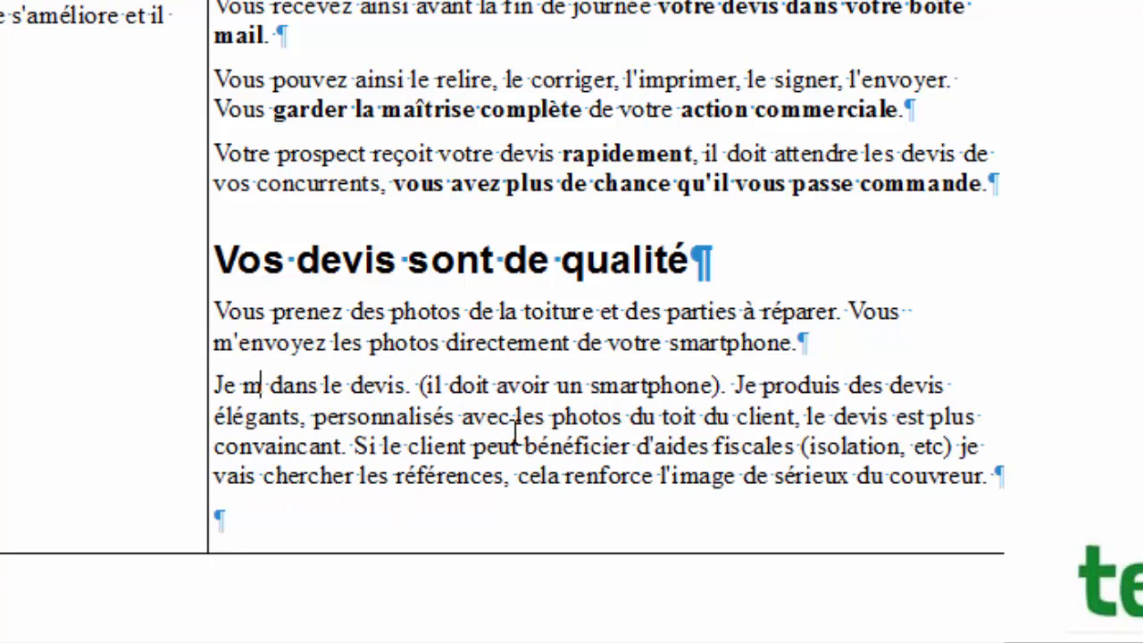
key("BackSpace")
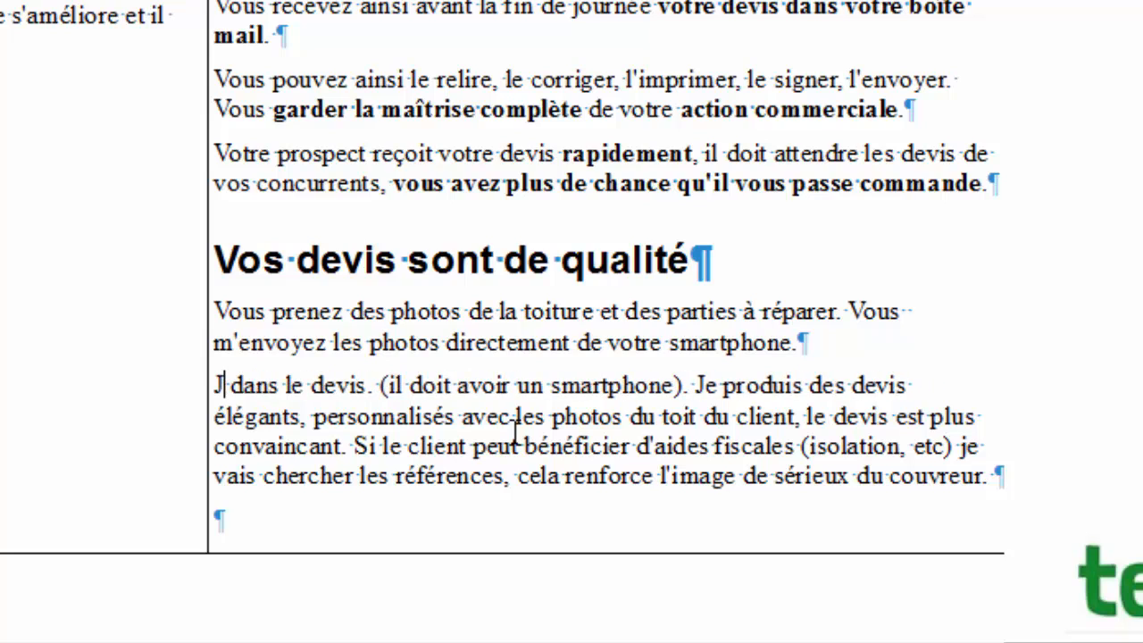
type("'ins")
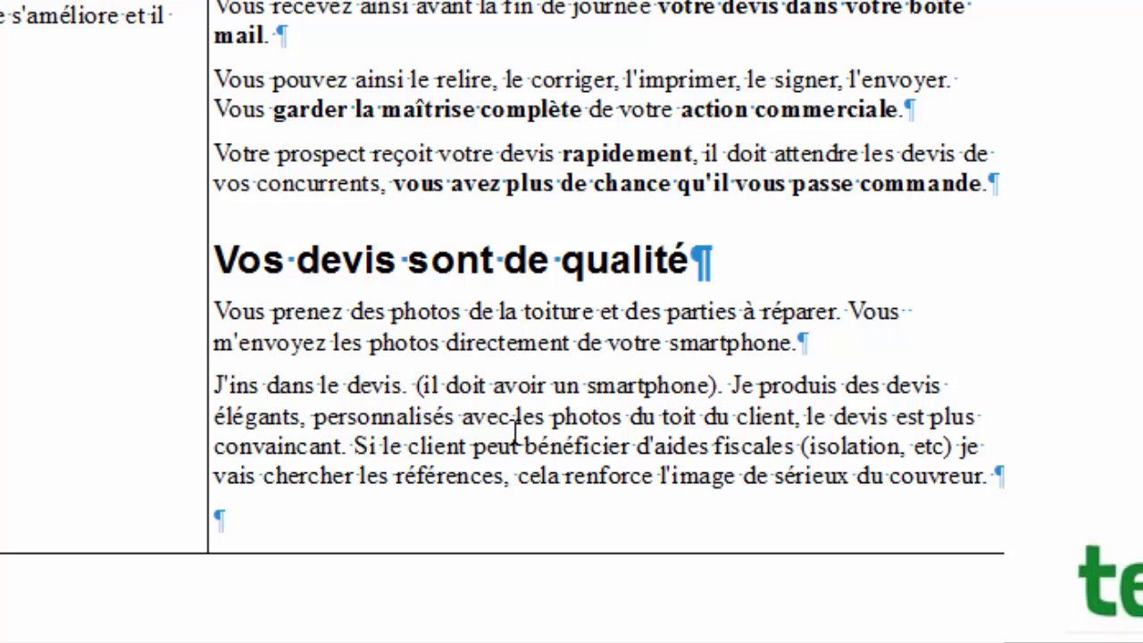
type("ère les pho")
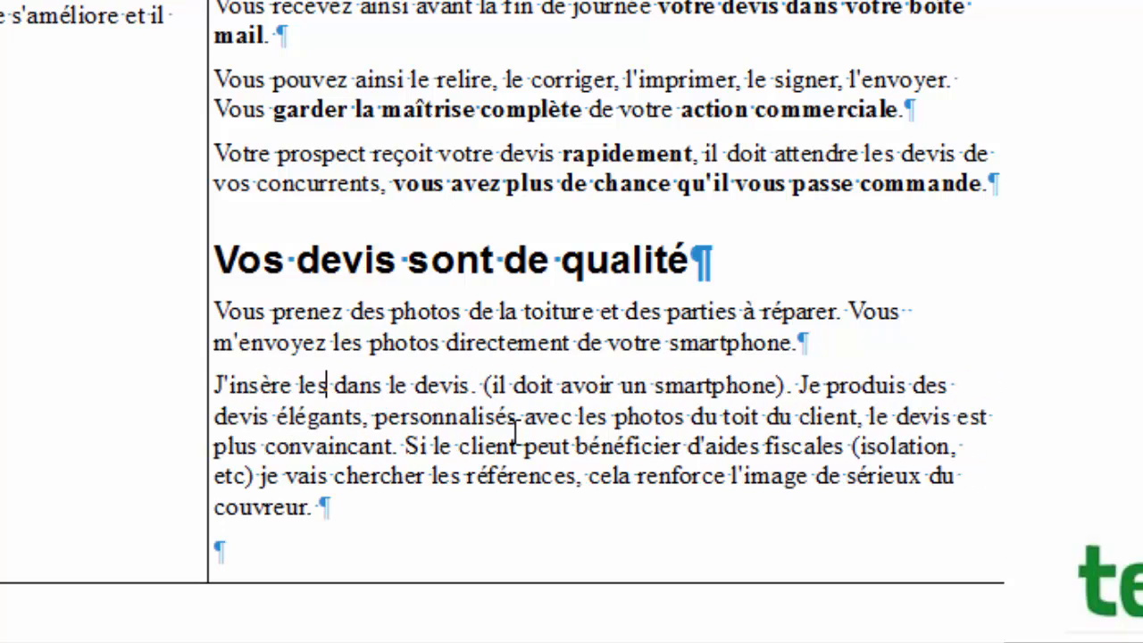
type("tos")
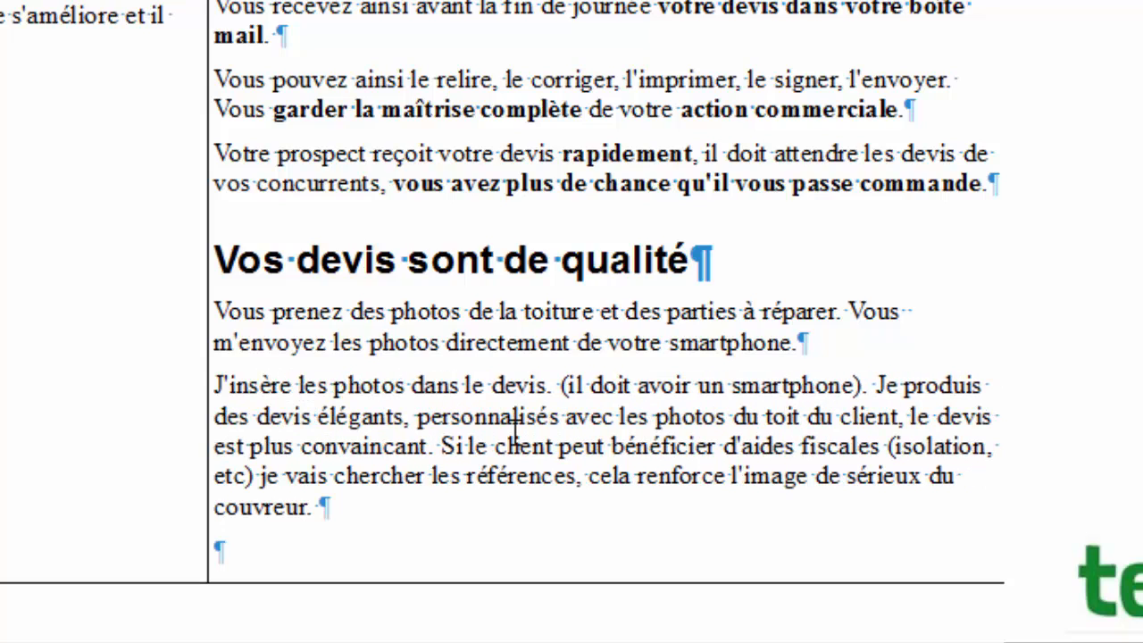
Delete the parenthetical smartphone aside.
key("ctrl+Right")
key("Right")
key("Right")
key("Right")
key("Right")
key("Right")
key("shift+Right")
key("shift+Right")
key("shift+Right")
key("shift+Right")
key("shift+Right")
key("shift+Right")
key("shift+Right")
key("shift+Right")
key("shift+Right")
key("shift+Right")
key("shift+Right")
key("shift+Right")
key("shift+Right")
key("shift+Right")
key("shift+Right")
key("shift+Right")
key("shift+Right")
key("shift+Right")
key("shift+Right")
key("shift+Right")
key("shift+Right")
key("shift+Right")
key("shift+Right")
key("shift+Right")
key("shift+Right")
key("shift+Right")
key("shift+Right")
key("shift+Right")
key("shift+Right")
key("shift+Right")
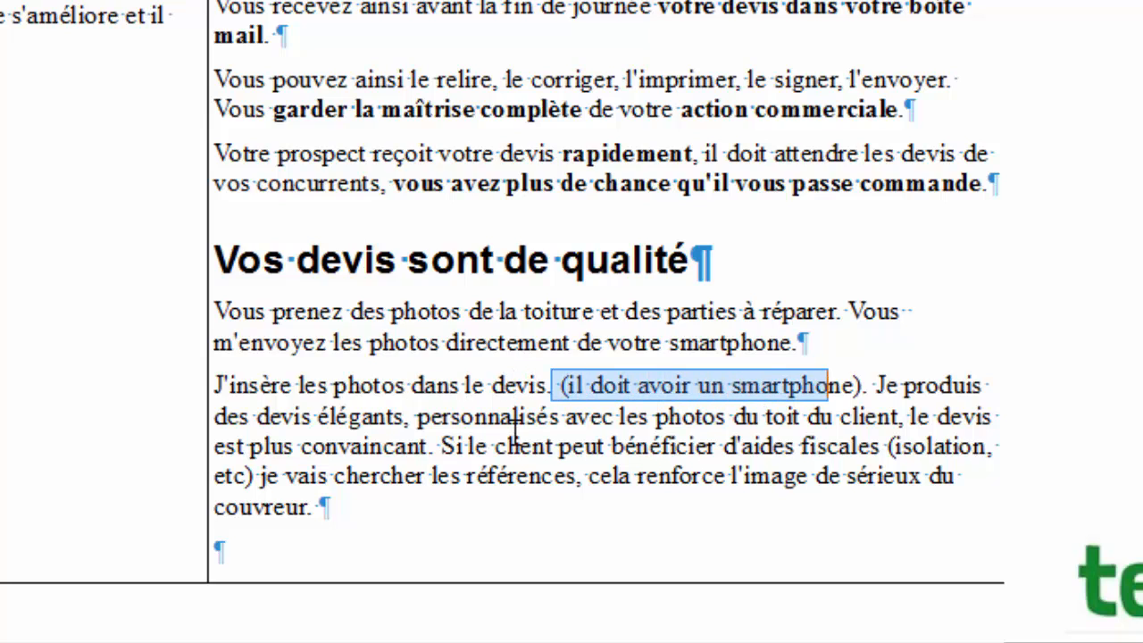
key("Delete")
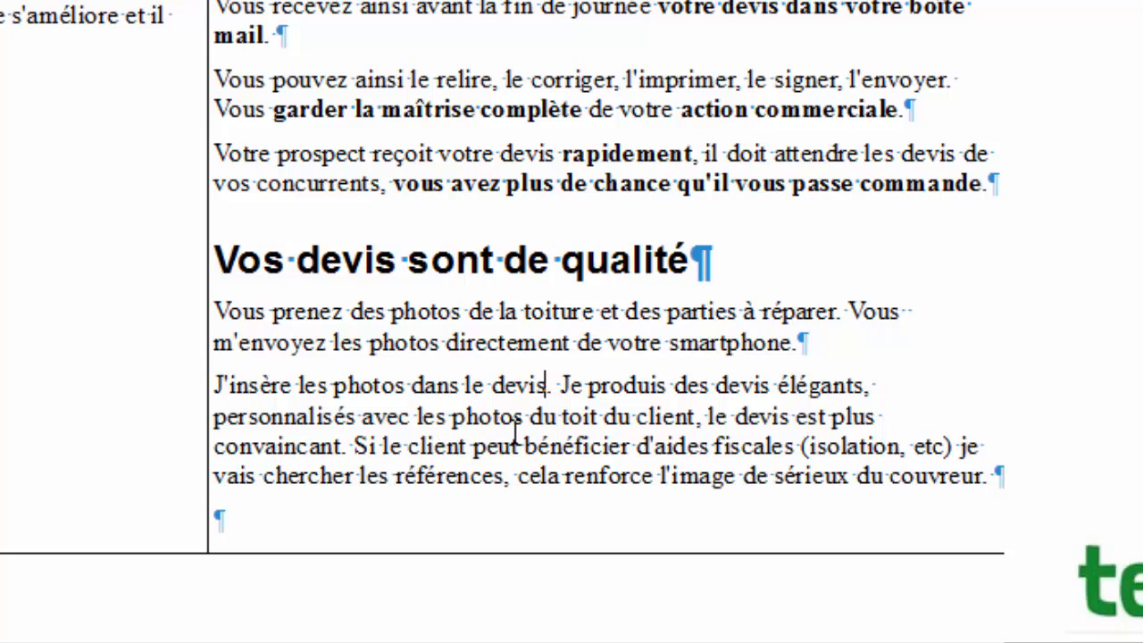
Replace 'Je produis des' with 'Vous envoyez ainsi des'.
key("Up")
key("Down")
key("Left")
key("shift+Right")
key("shift+Right")
key("shift+Right")
key("shift+Right")
key("shift+Right")
key("shift+Right")
key("shift+Right")
key("shift+Right")
key("shift+Right")
key("shift+Right")
key("shift+Right")
key("shift+Right")
key("shift+Right")
key("shift+Right")
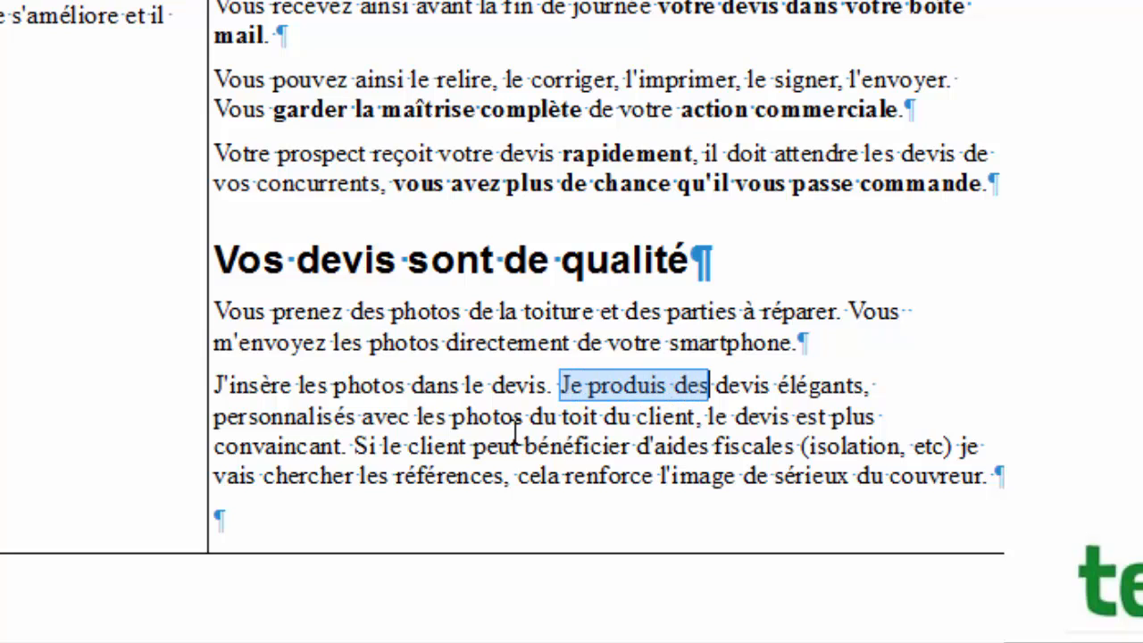
type("Vous")
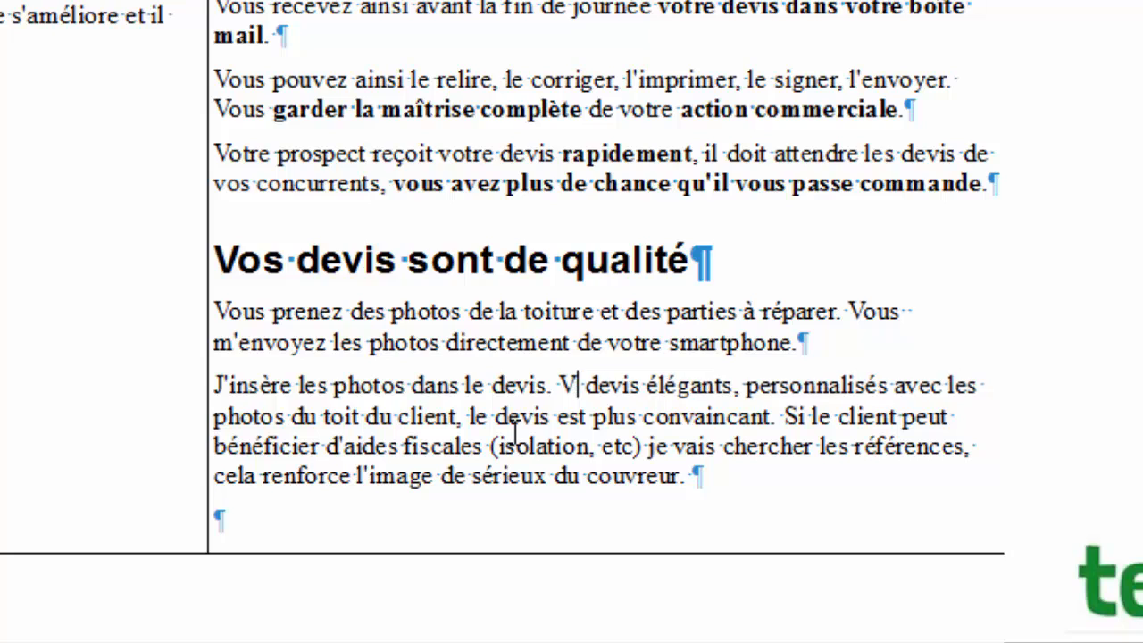
type(" envoyez")
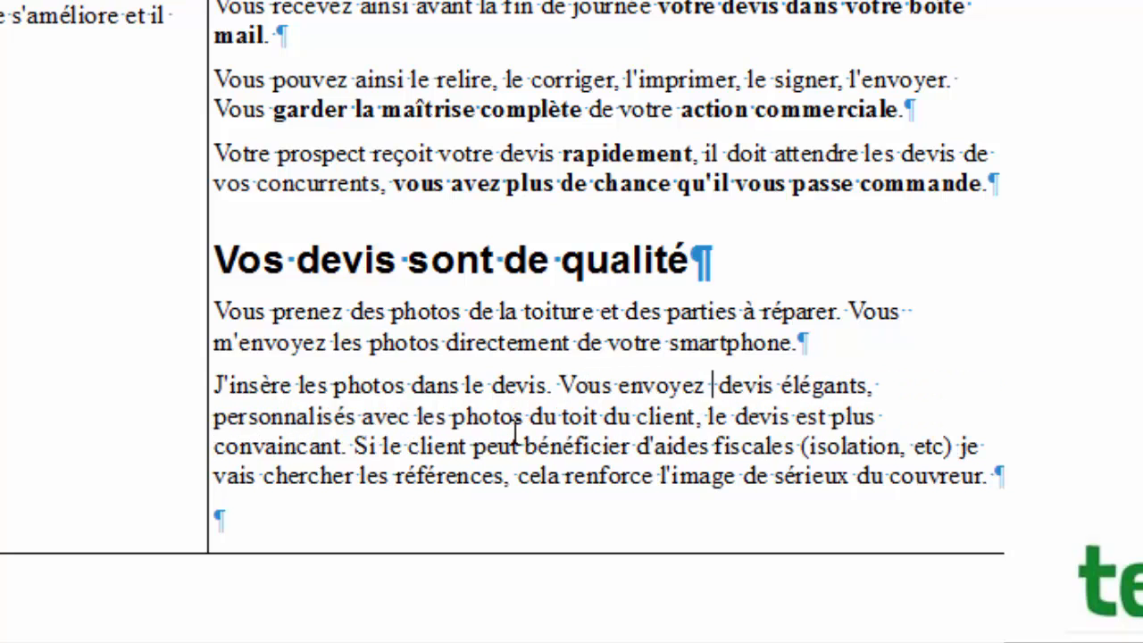
type(" ainis")
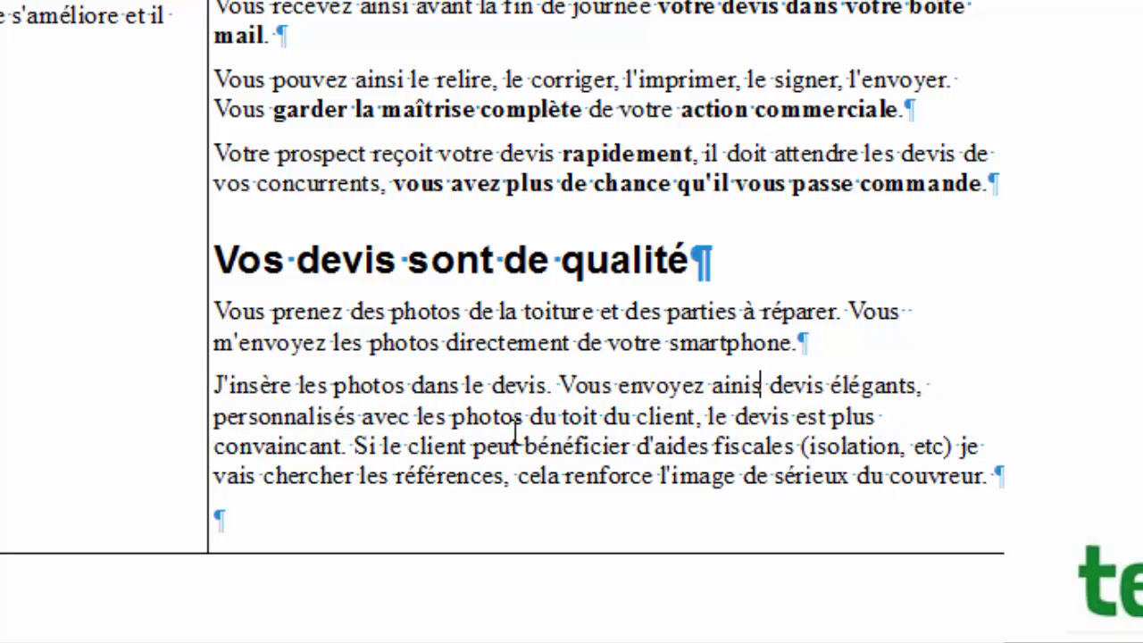
key("BackSpace")
key("BackSpace")
type("si des")
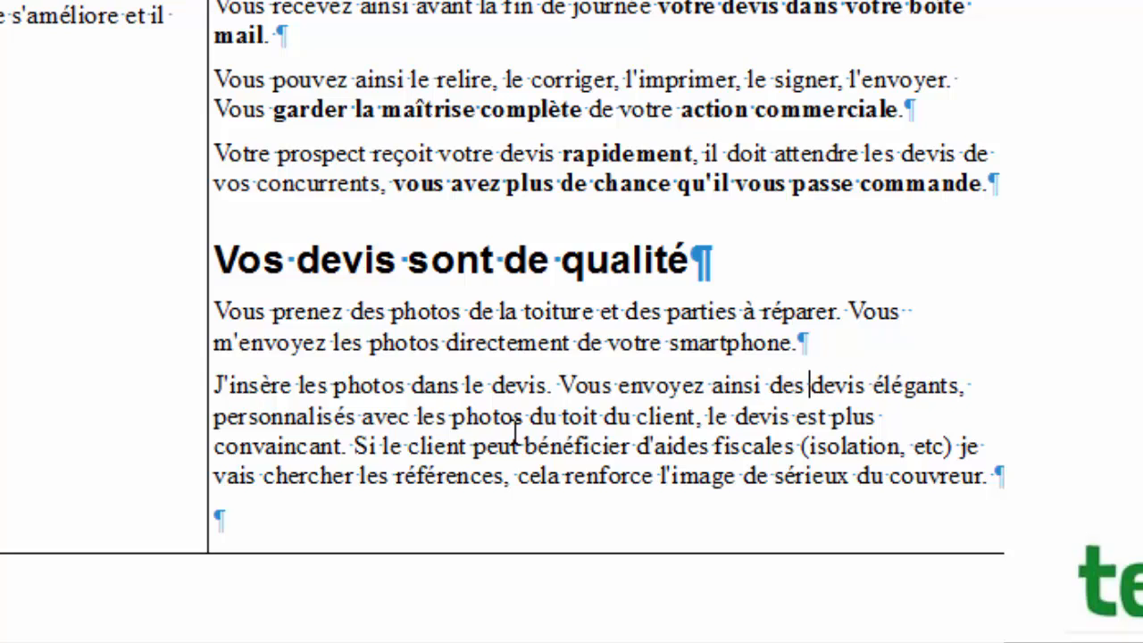
key("Right")
key("Right")
key("Right")
key("Right")
key("Right")
key("Right")
key("Right")
key("Right")
key("Right")
key("Right")
key("Right")
key("Right")
key("Right")
key("Right")
key("Right")
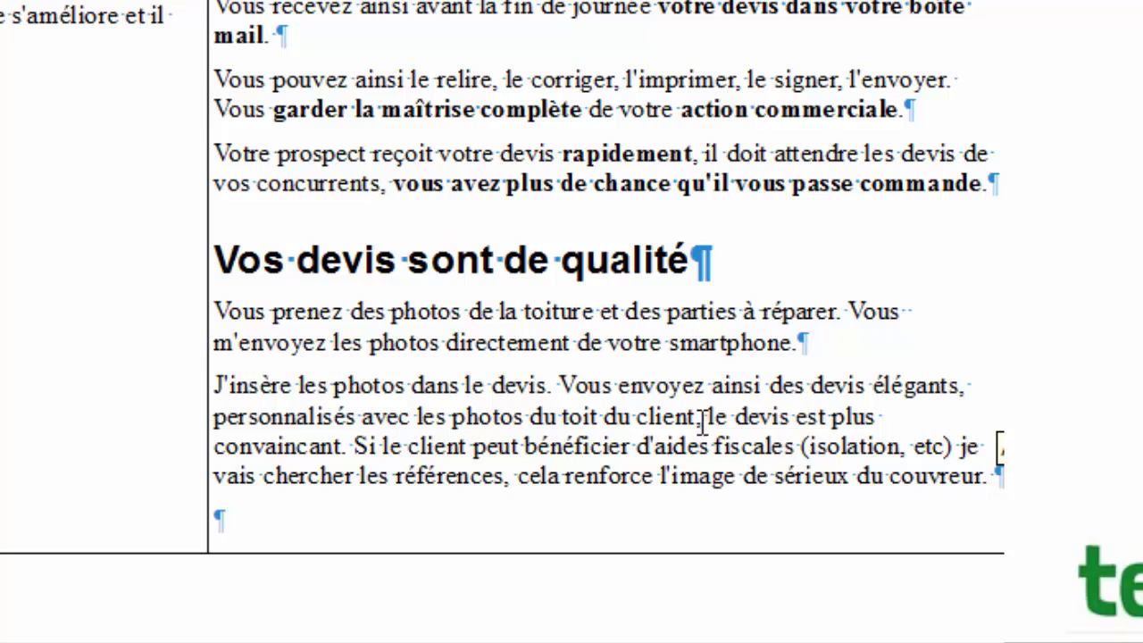
Remove the 'Si le client…' tax-aid sentence entirely.
left_click(353, 447)
key("Return")
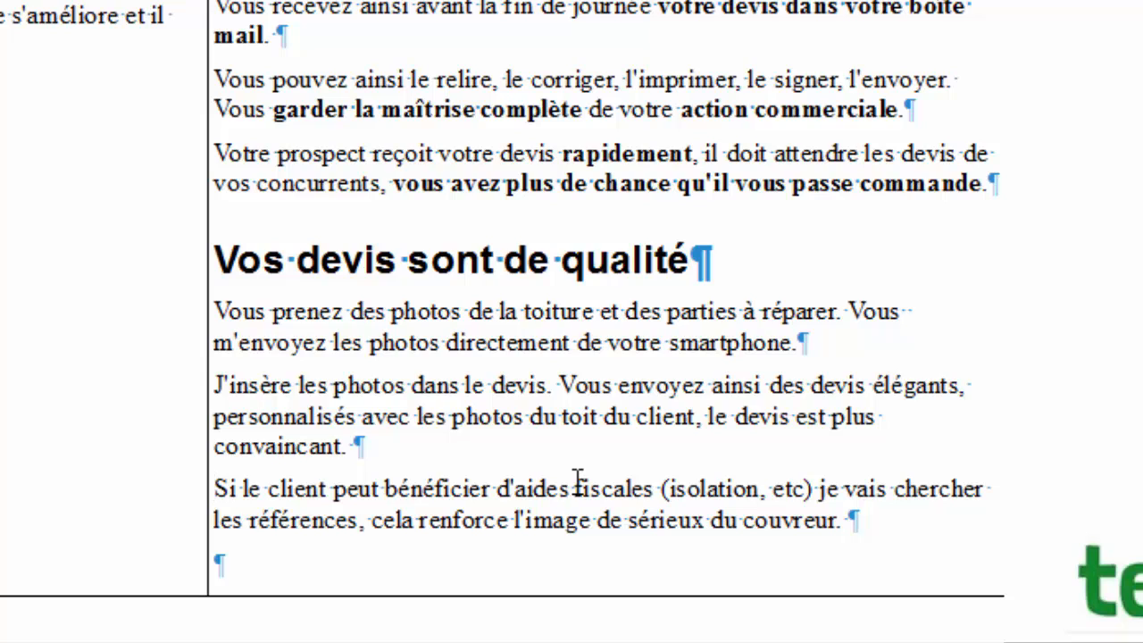
key("shift+Down")
key("shift+Down")
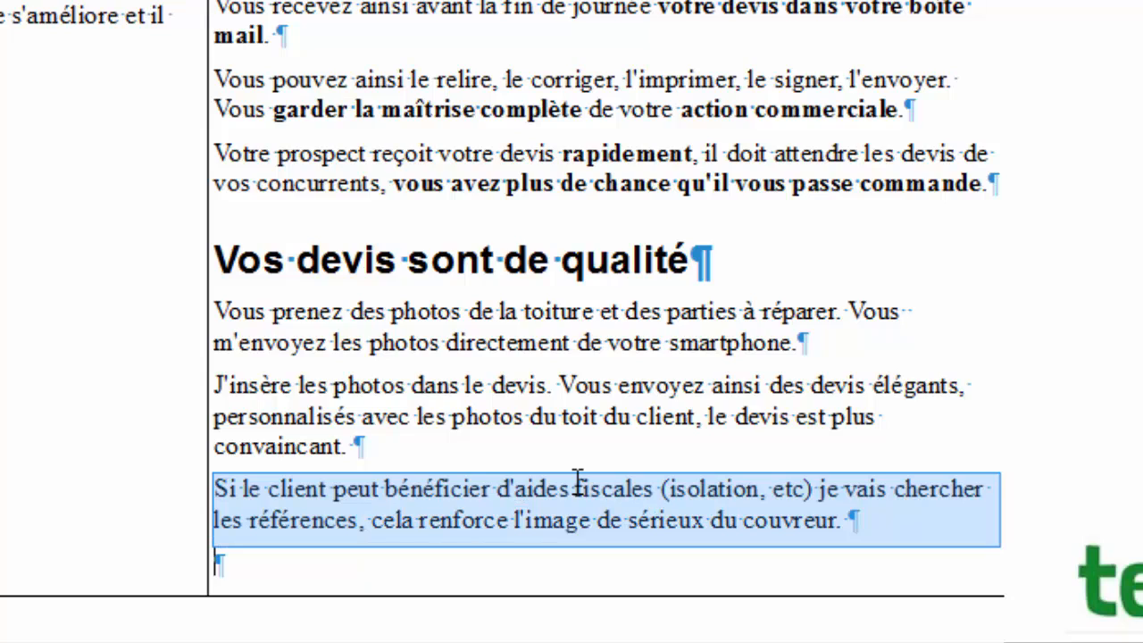
key("Delete")
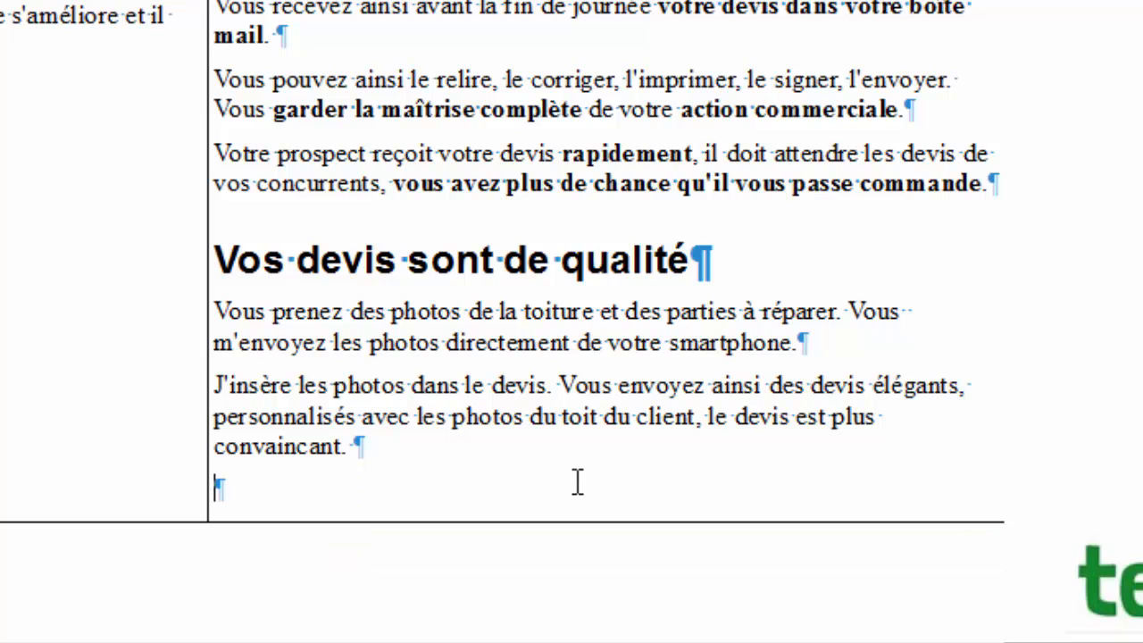
key("BackSpace")
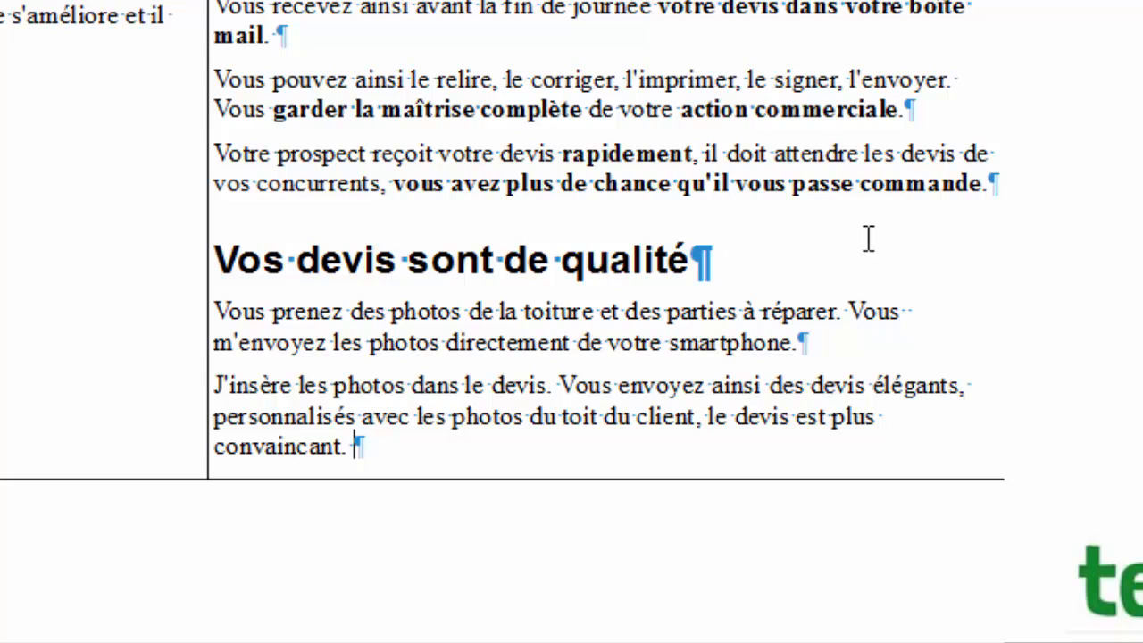
Bold the phrase 'photos de la toiture'.
double_click(401, 308)
left_click_drag(468, 308, 553, 305)
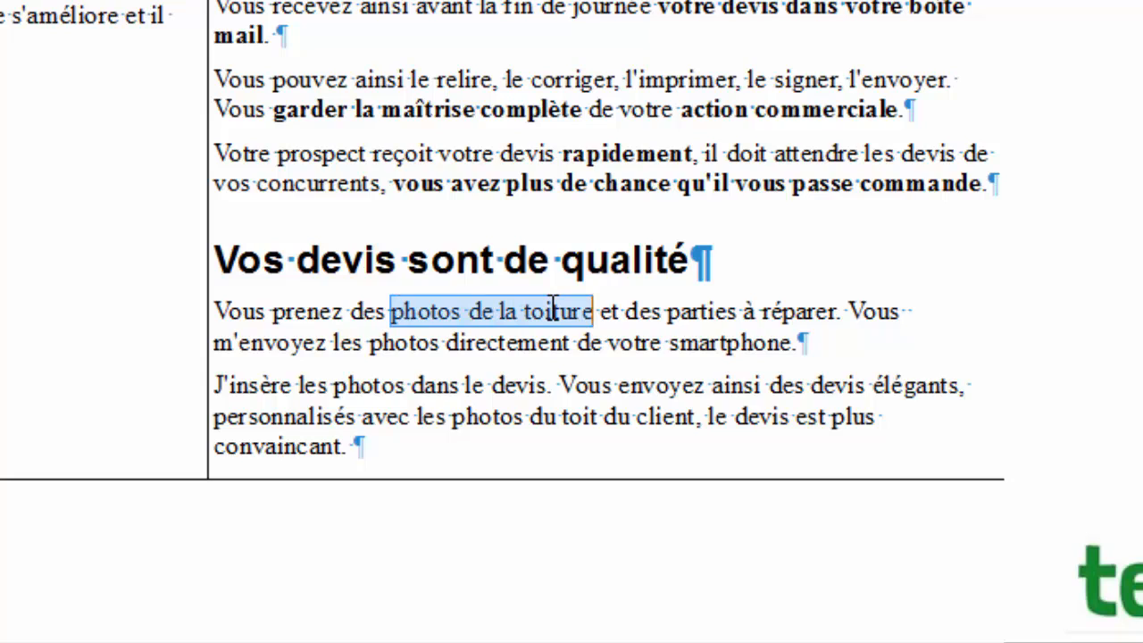
key("ctrl+b")
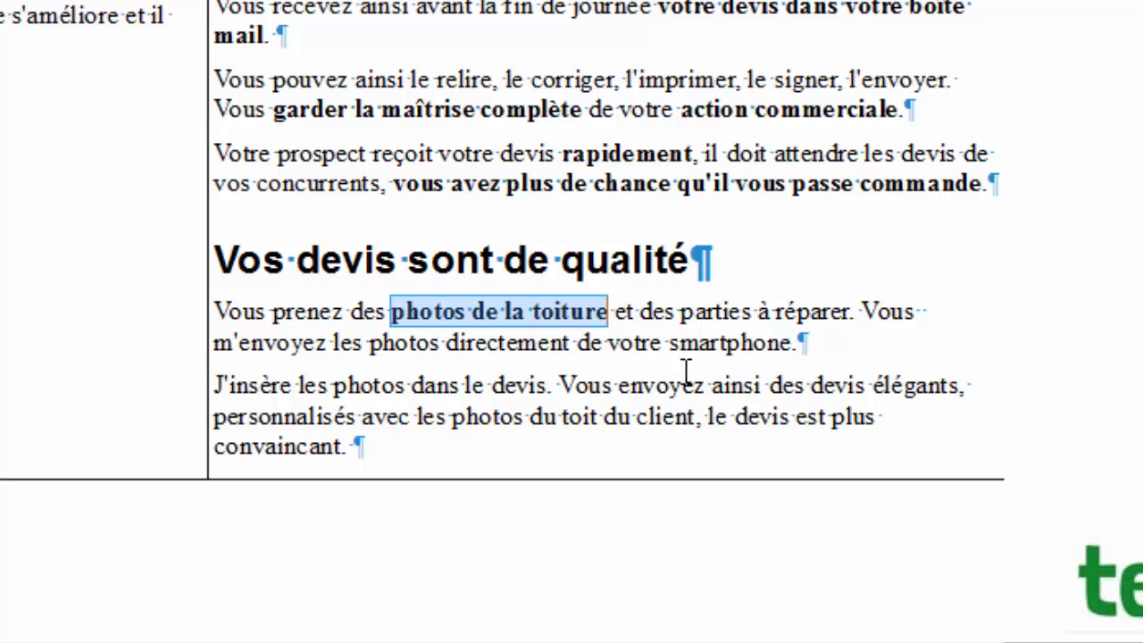
left_click(739, 343)
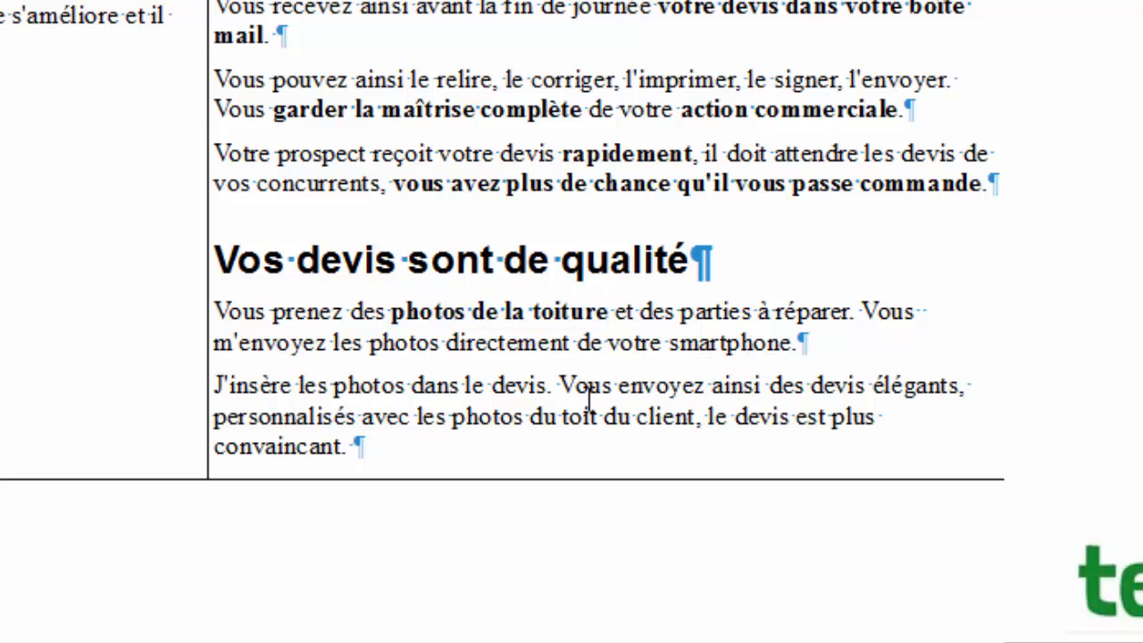
Start 'Vous envoyez' as its own paragraph, bolding 'envoyez ainsi des devis élégants, personnalisés' and 'devis est plus convaincant'.
left_click(559, 386)
key("Return")
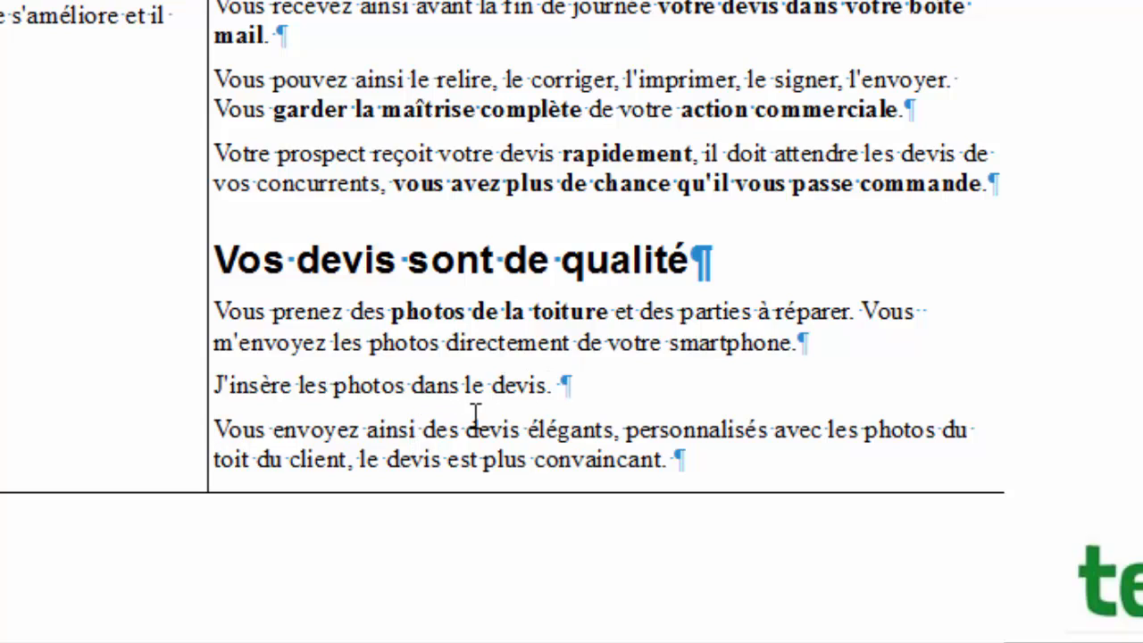
double_click(308, 459)
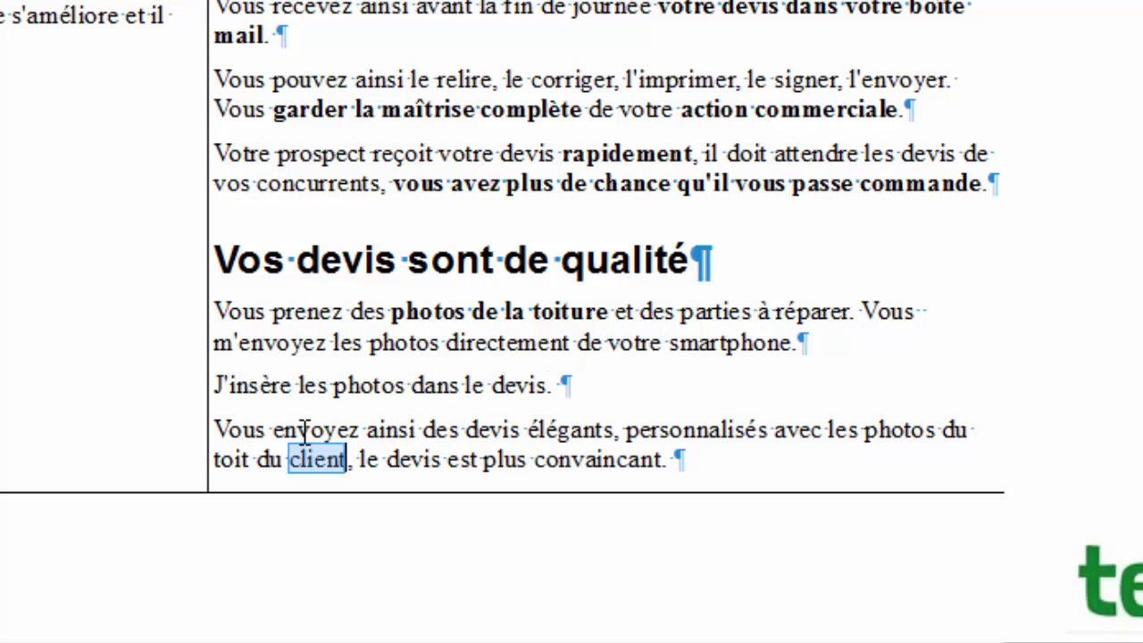
double_click(303, 432)
left_click_drag(306, 429, 730, 402)
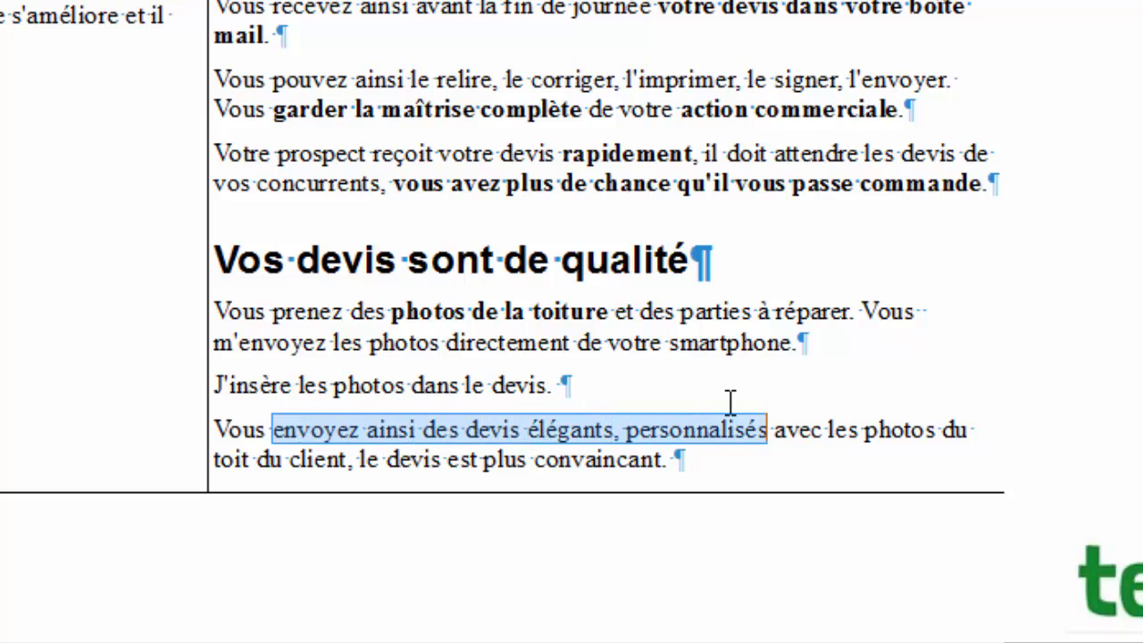
key("ctrl+g")
left_click(857, 482)
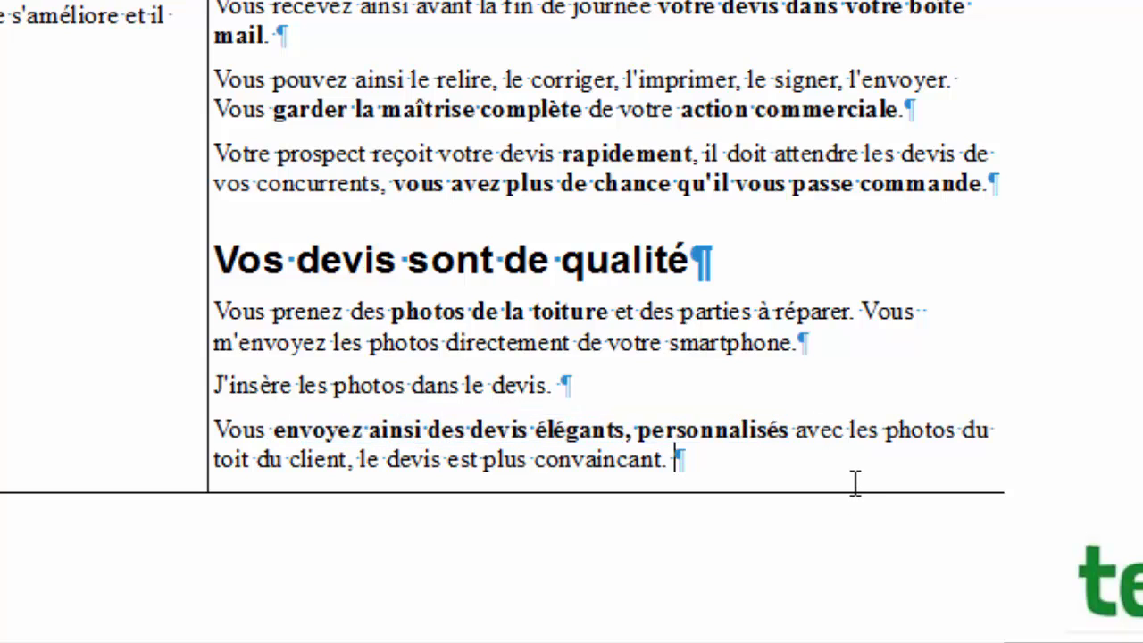
left_click_drag(624, 462, 415, 482)
key("ctrl+g")
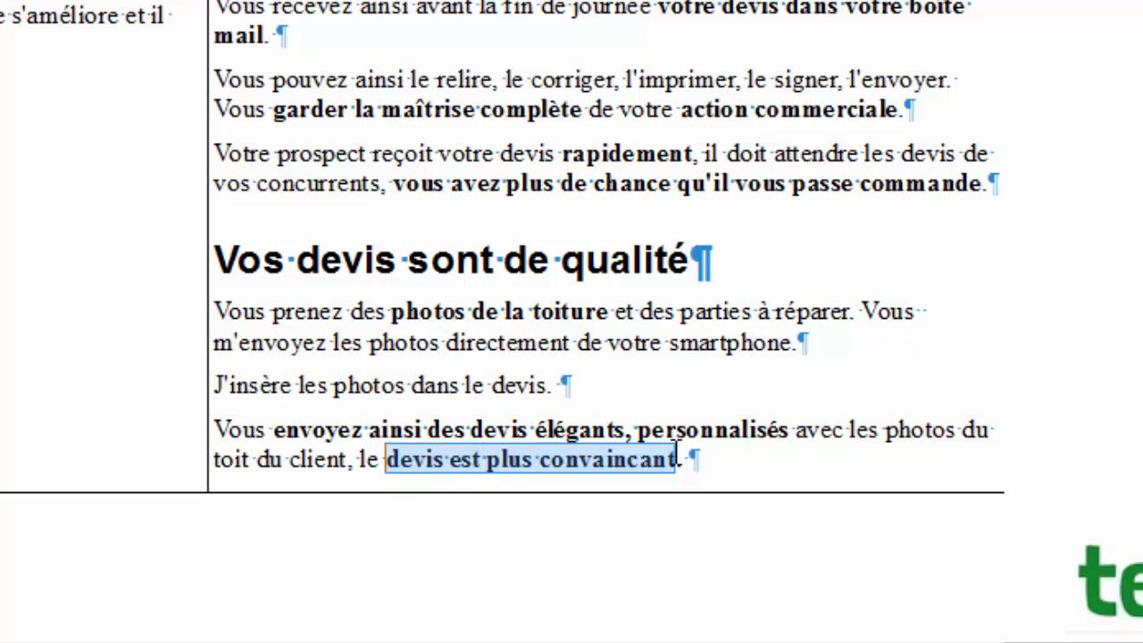
left_click(845, 465)
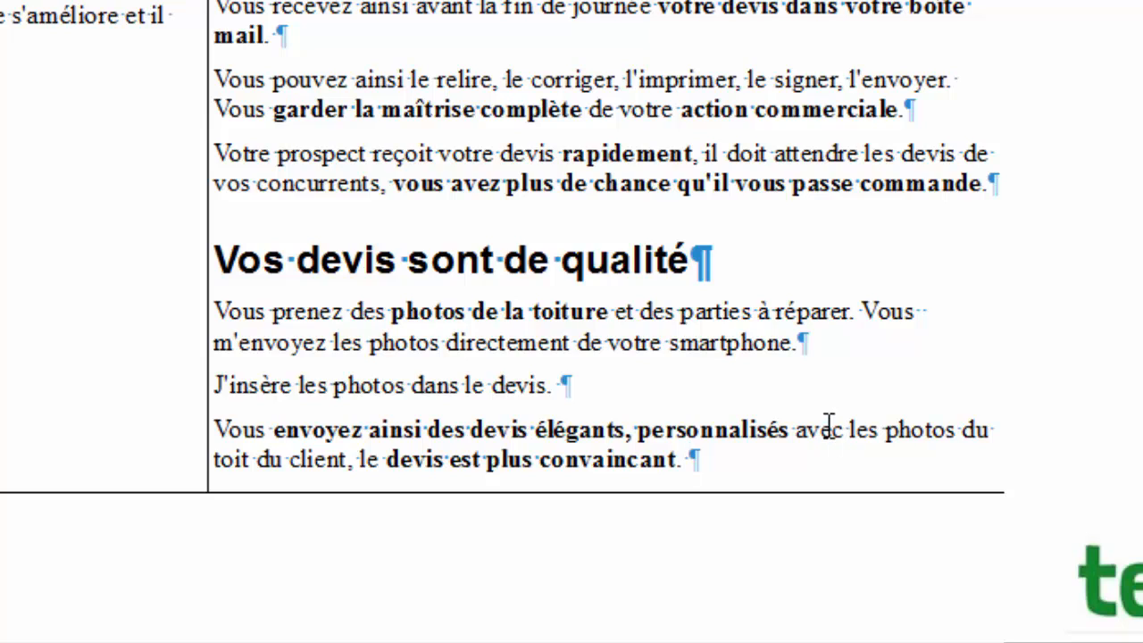
Add the closing paragraph 'Vous renforcez votre image de compétence et de sérieux.'.
key("Return")
type("Vous r")
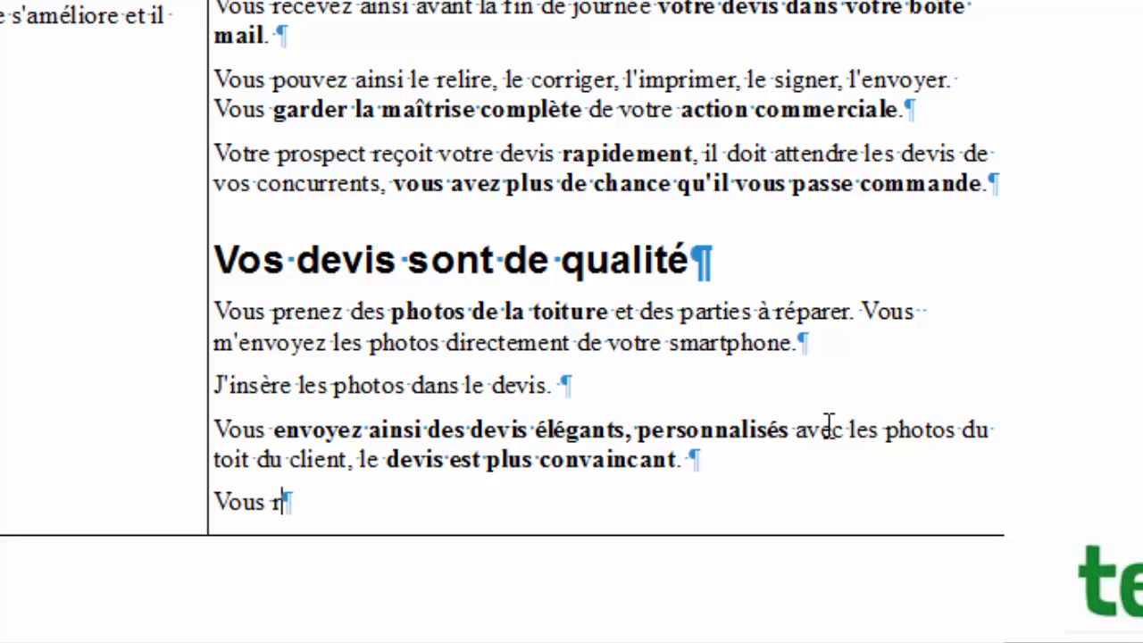
type("enforcez ")
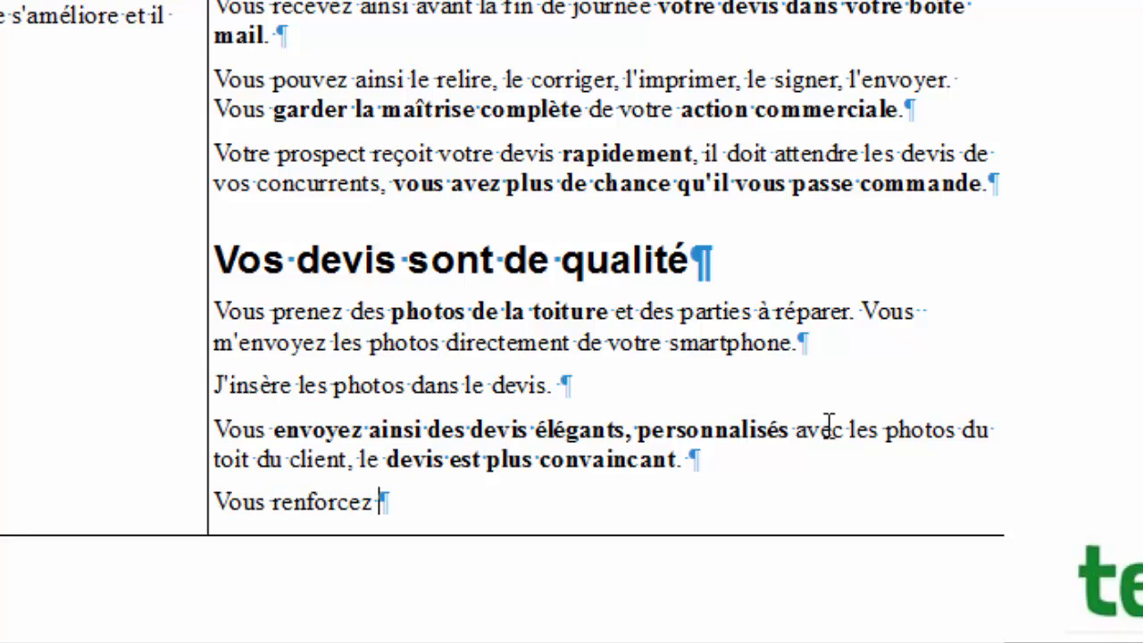
type("voter")
key("BackSpace")
key("BackSpace")
type("r")
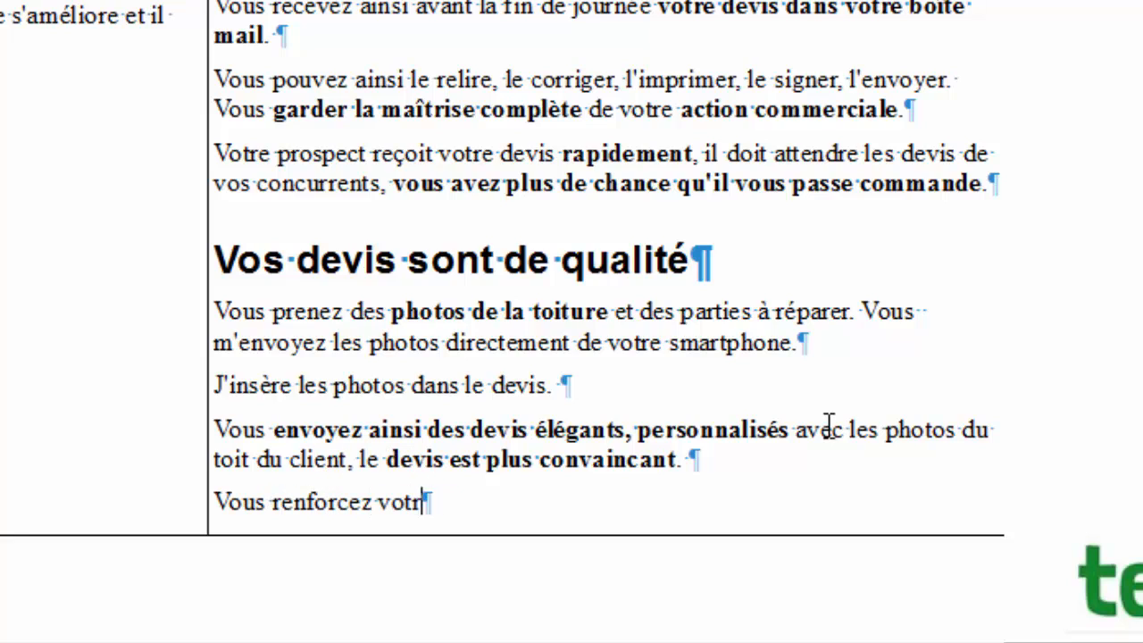
type("e image de comp")
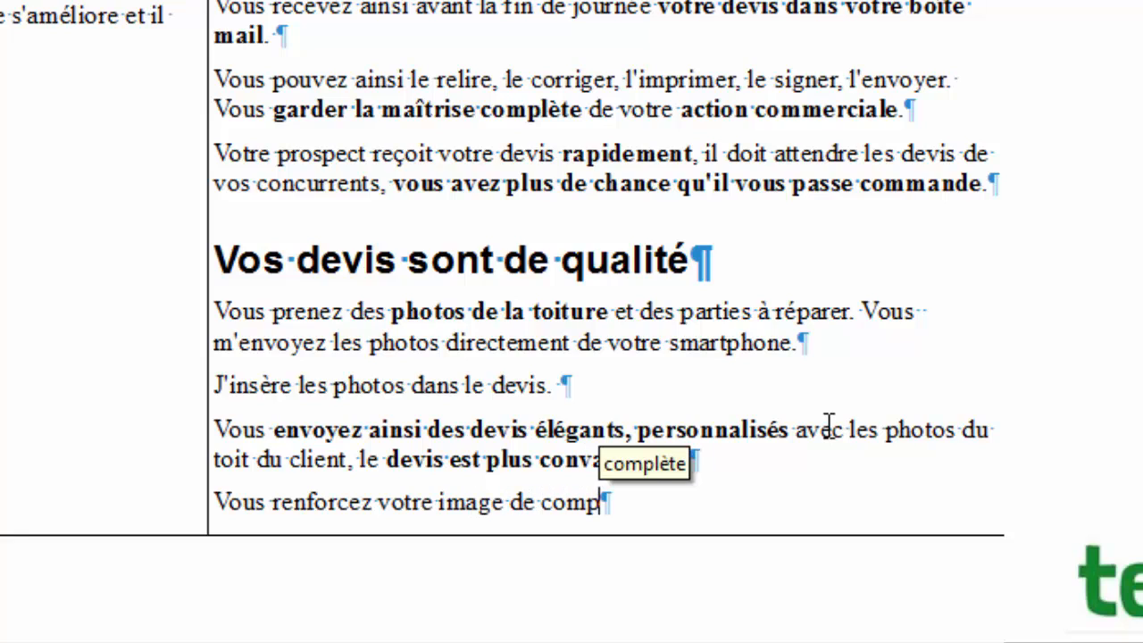
type("étne")
key("BackSpace")
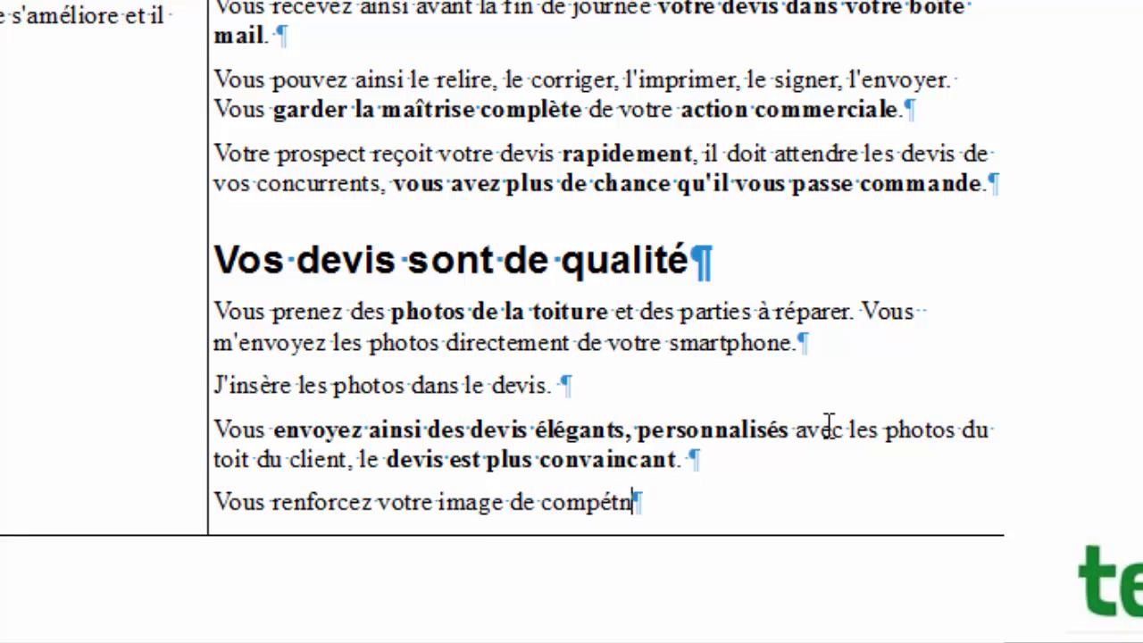
key("BackSpace")
type("ence")
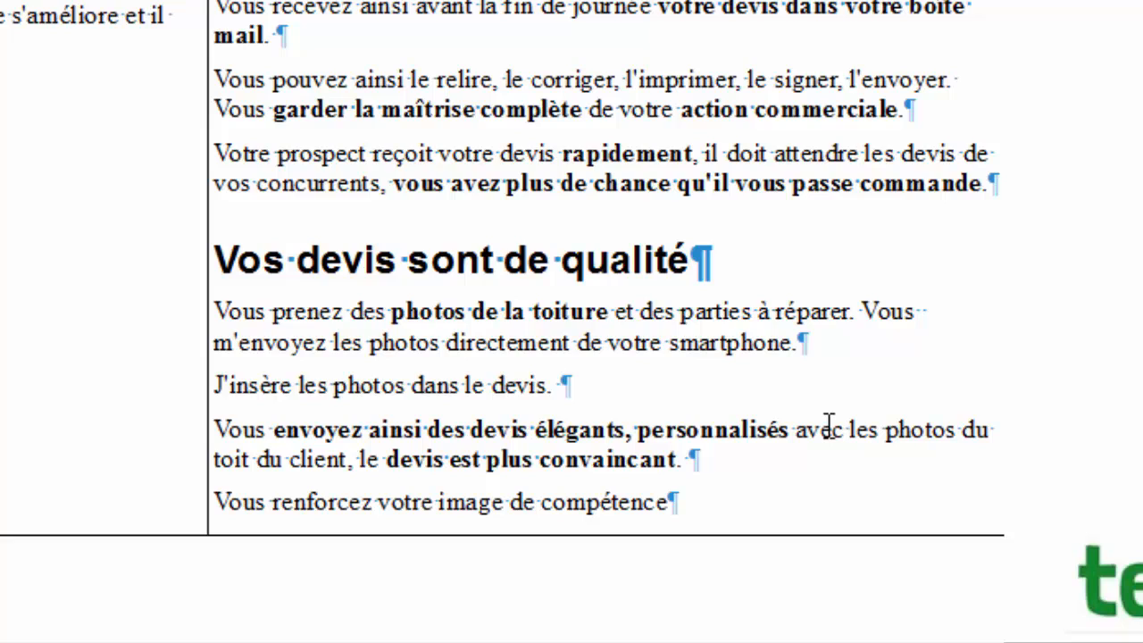
type(" et de d")
key("BackSpace")
type("s")
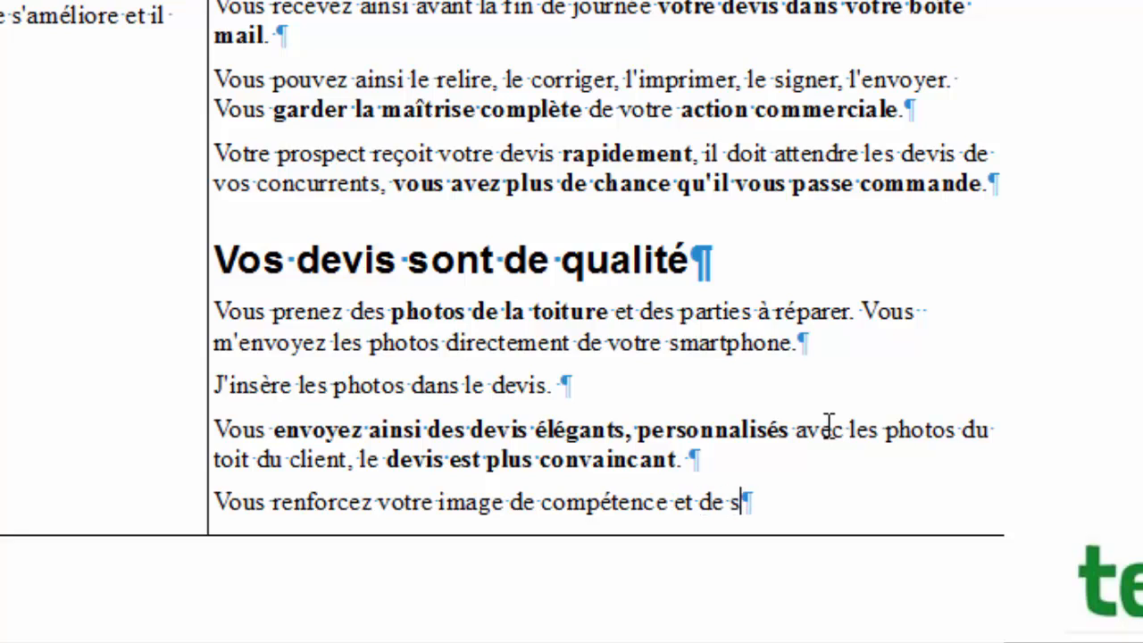
type("érieux")
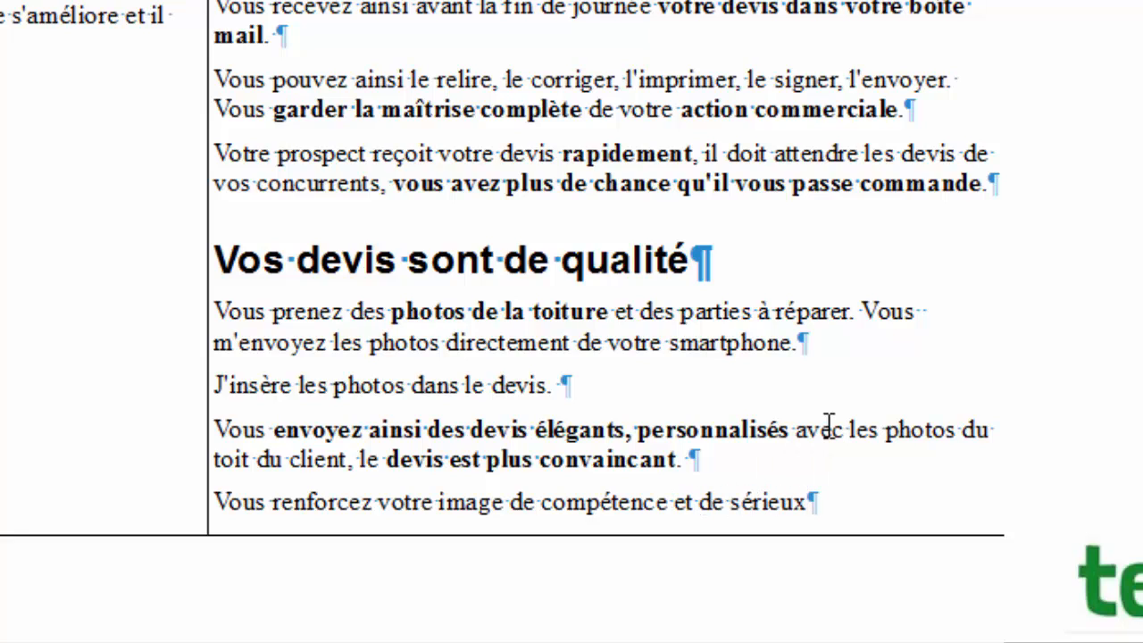
type(" qui")
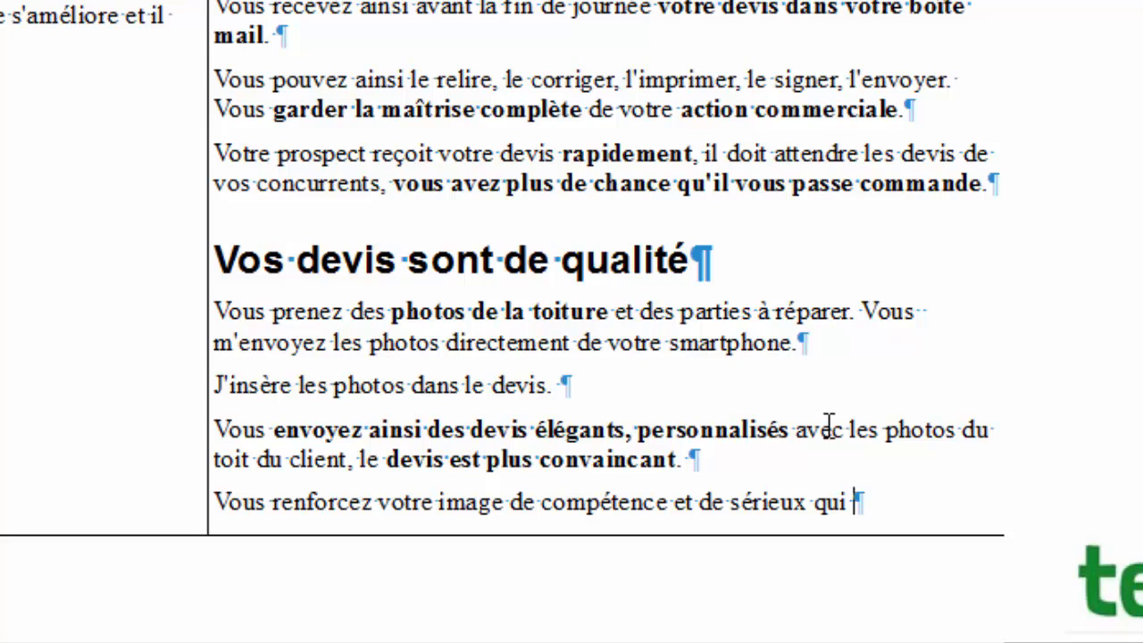
type("impa")
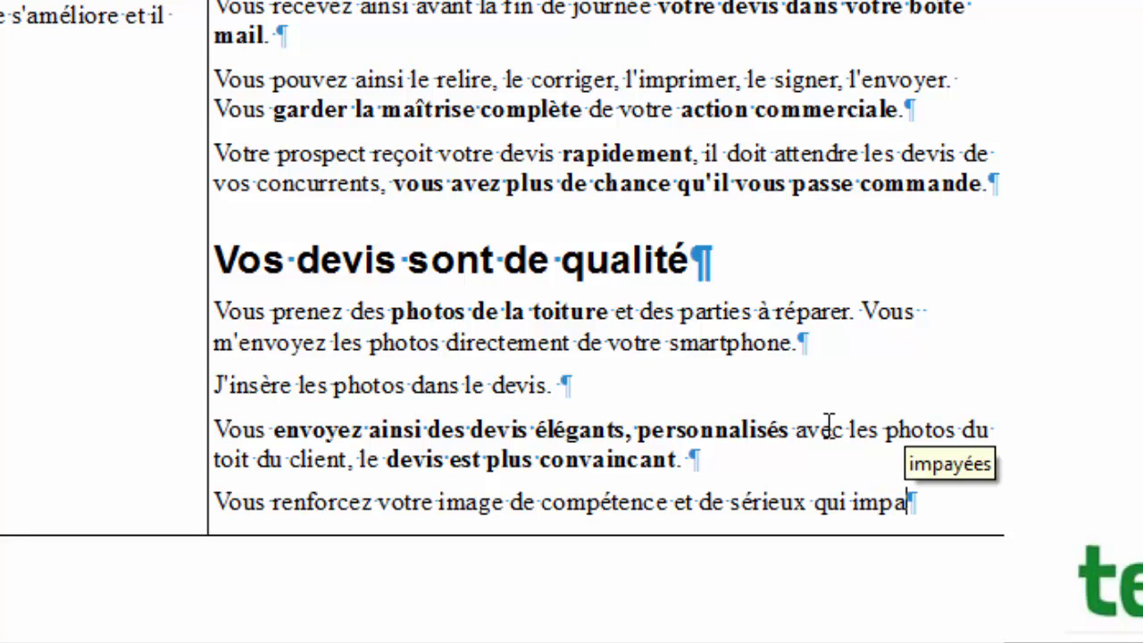
type("cte positivi")
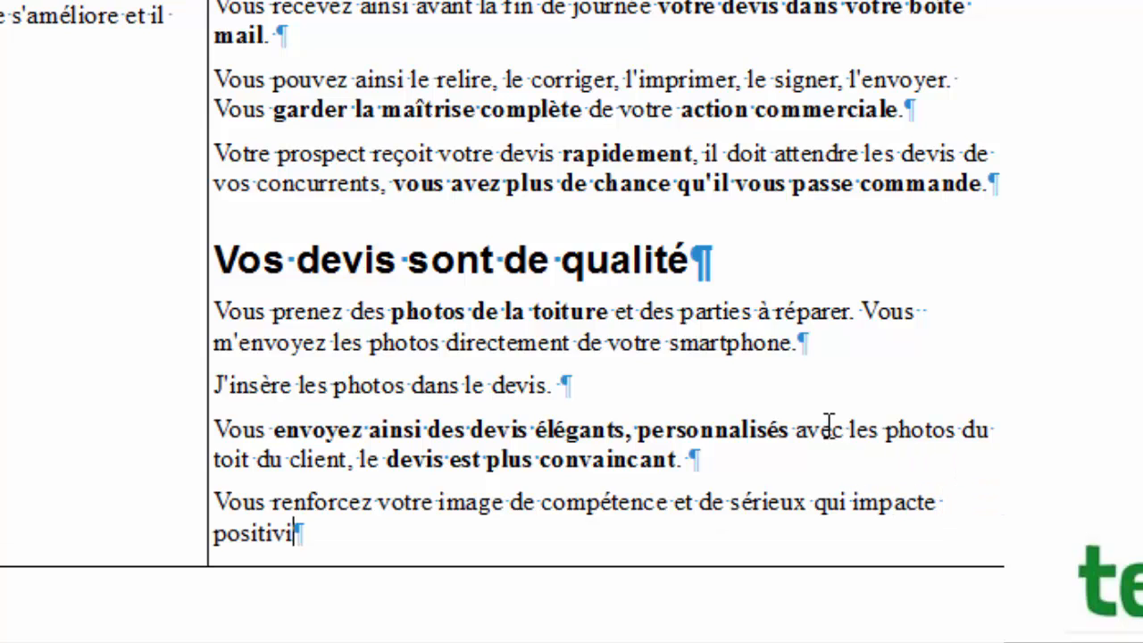
type("emen")
key("BackSpace")
key("BackSpace")
key("BackSpace")
key("BackSpace")
type("men")
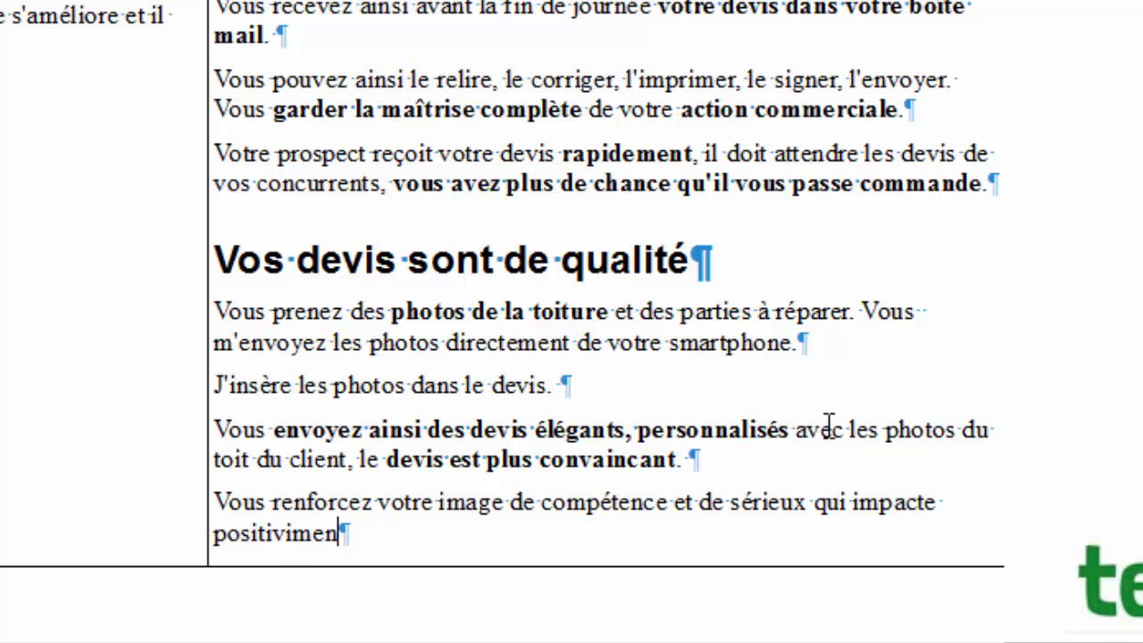
key("BackSpace")
key("BackSpace")
key("BackSpace")
key("BackSpace")
key("BackSpace")
key("BackSpace")
key("BackSpace")
key("BackSpace")
key("BackSpace")
key("BackSpace")
key("BackSpace")
key("BackSpace")
key("BackSpace")
key("BackSpace")
key("BackSpace")
key("BackSpace")
key("BackSpace")
key("BackSpace")
key("BackSpace")
key("BackSpace")
key("BackSpace")
key("BackSpace")
key("BackSpace")
key("BackSpace")
key("BackSpace")
key("BackSpace")
key("BackSpace")
key("BackSpace")
key("BackSpace")
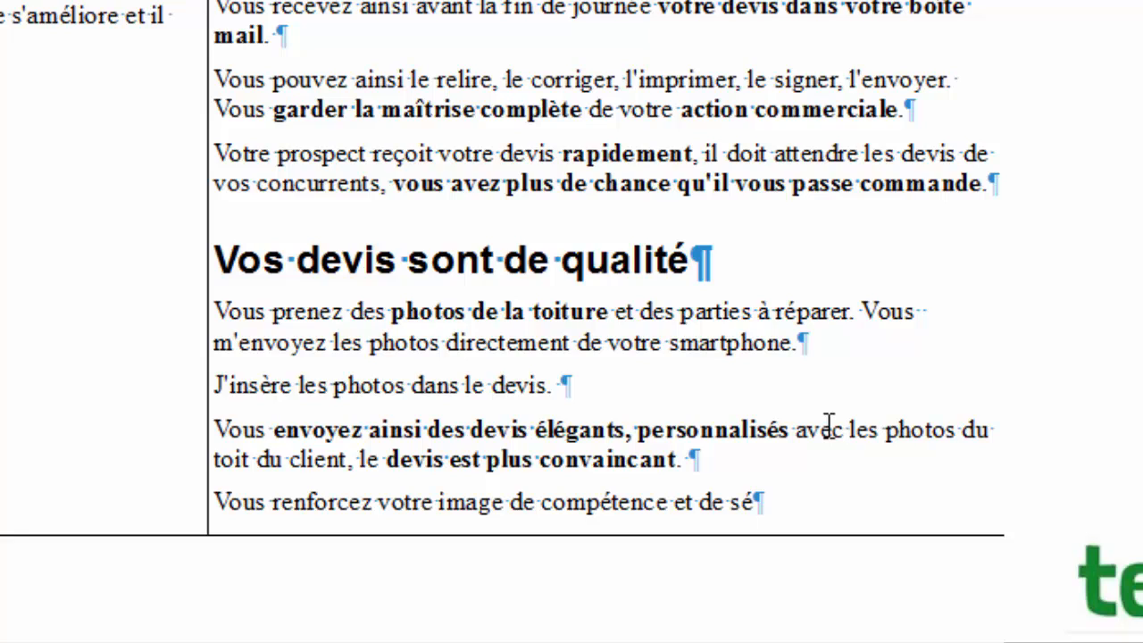
type("rieux.")
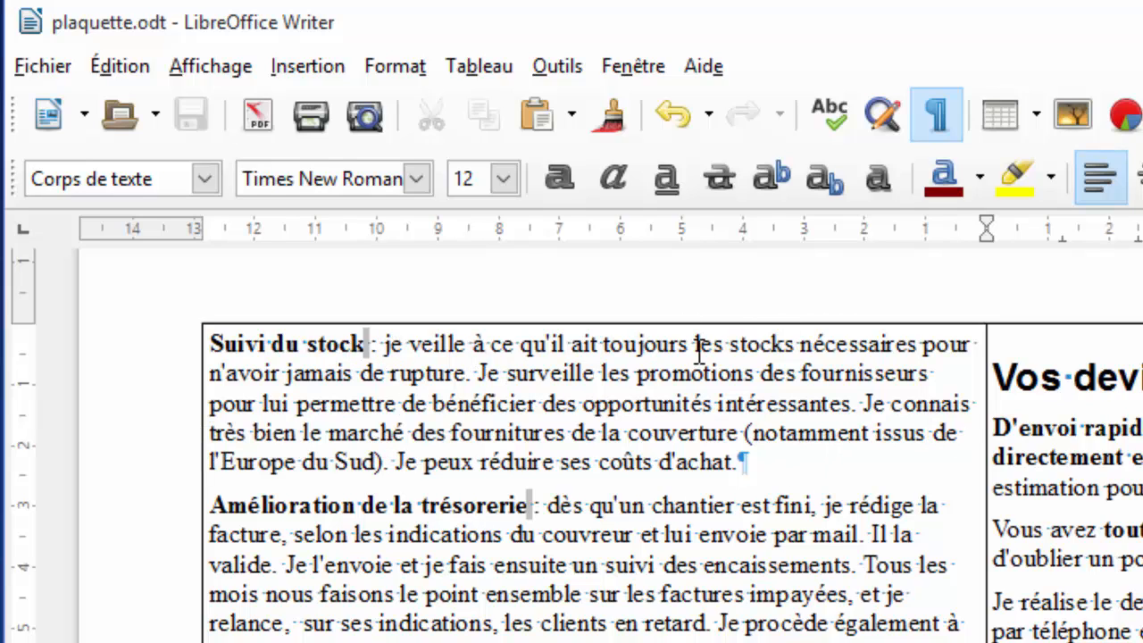
Split the Suivi du stock paragraph before 'Je surveille'.
left_click(480, 375)
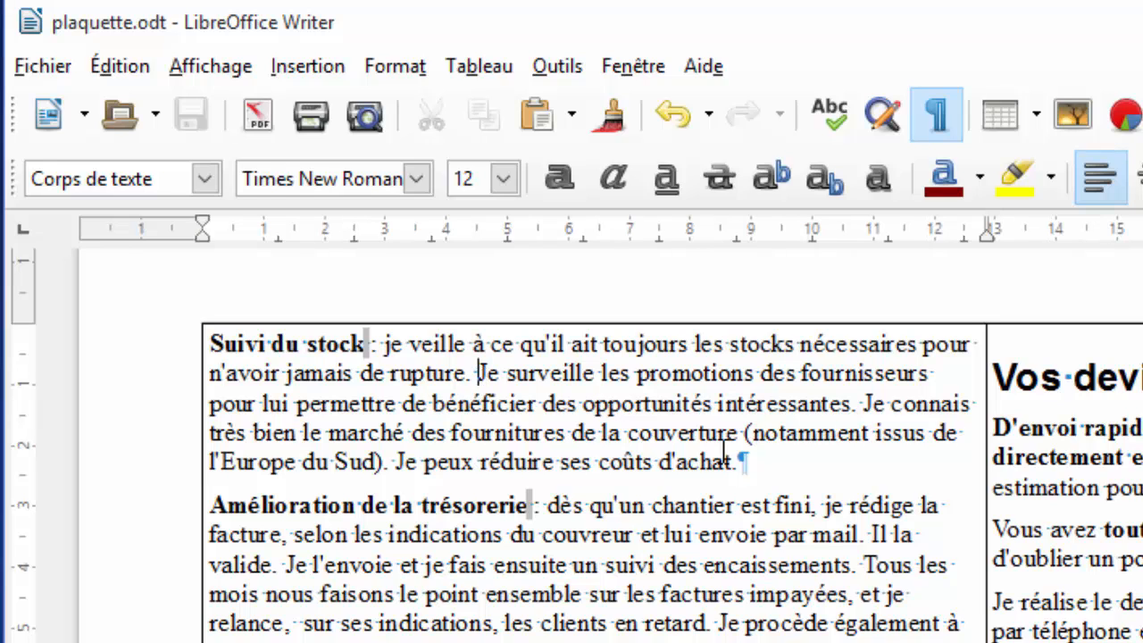
key("Return")
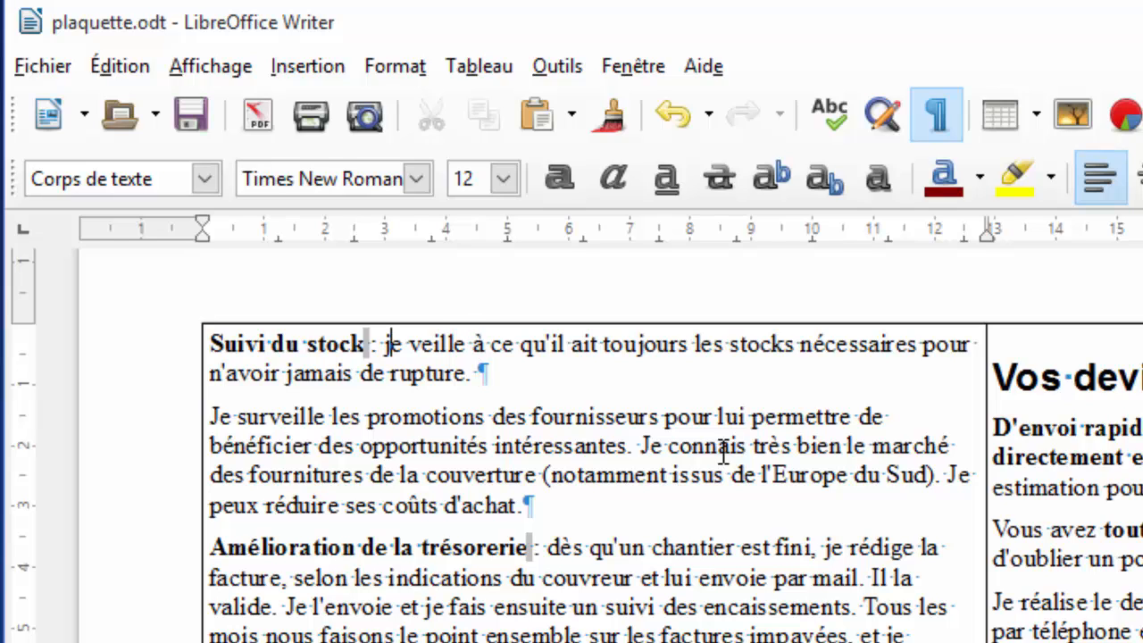
key("Left")
key("Left")
key("Left")
key("Left")
key("Left")
key("Left")
key("Left")
key("Left")
key("Left")
key("Left")
key("Left")
key("Left")
key("Left")
key("Left")
key("Left")
key("Left")
key("Left")
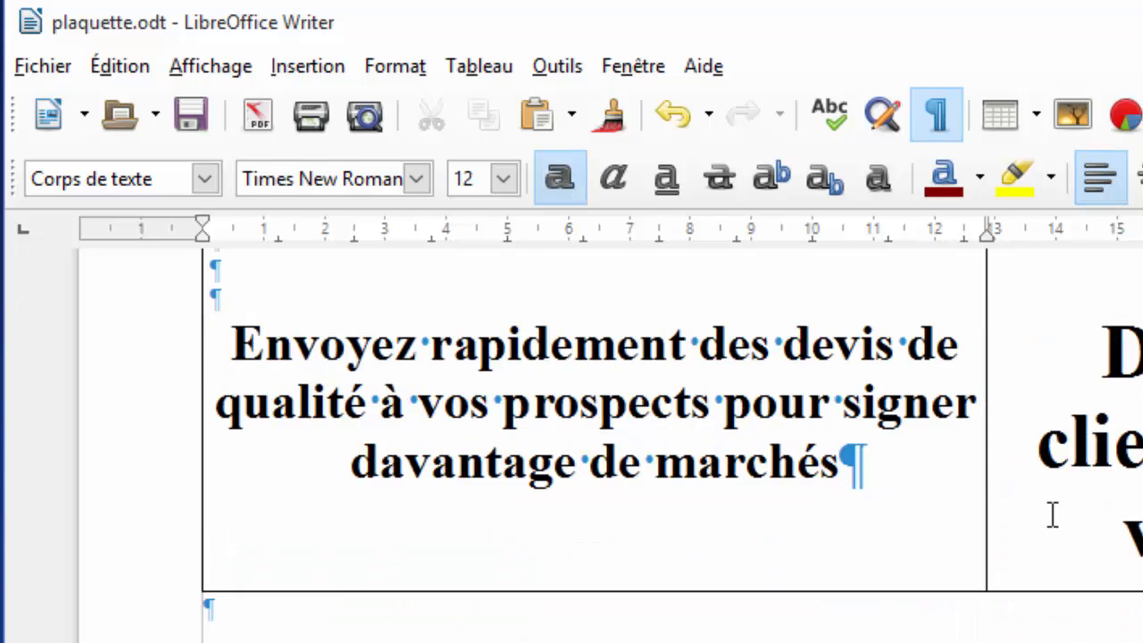
scroll(1051, 515, "down", 6)
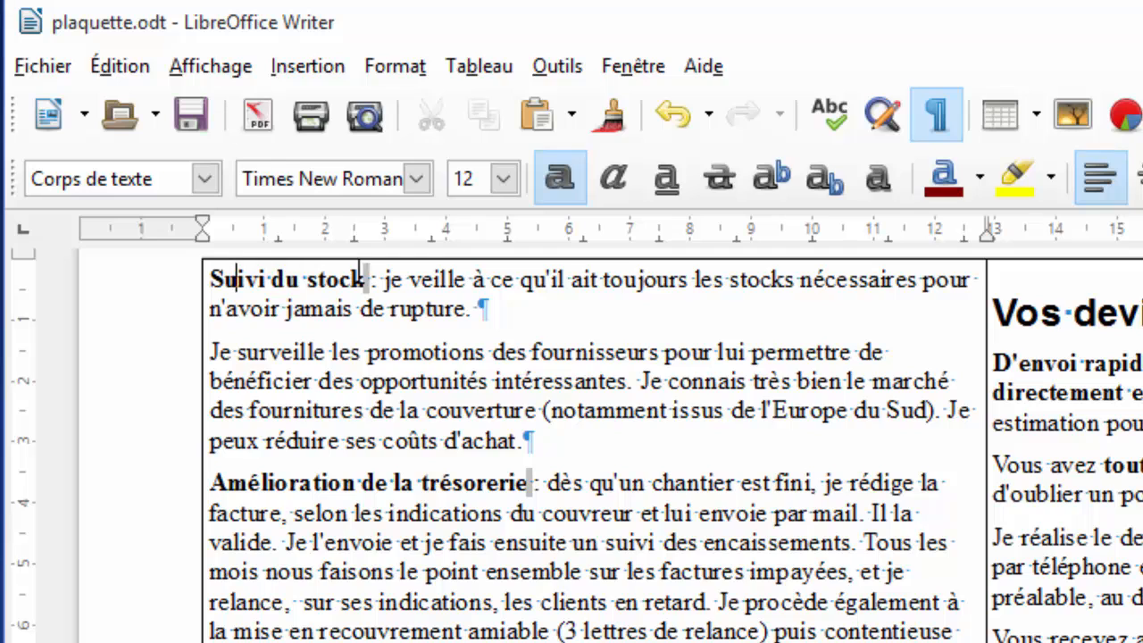
Put 'Suivi du stock :' on its own line and apply the Titre 1 style.
left_click(375, 279)
key("Return")
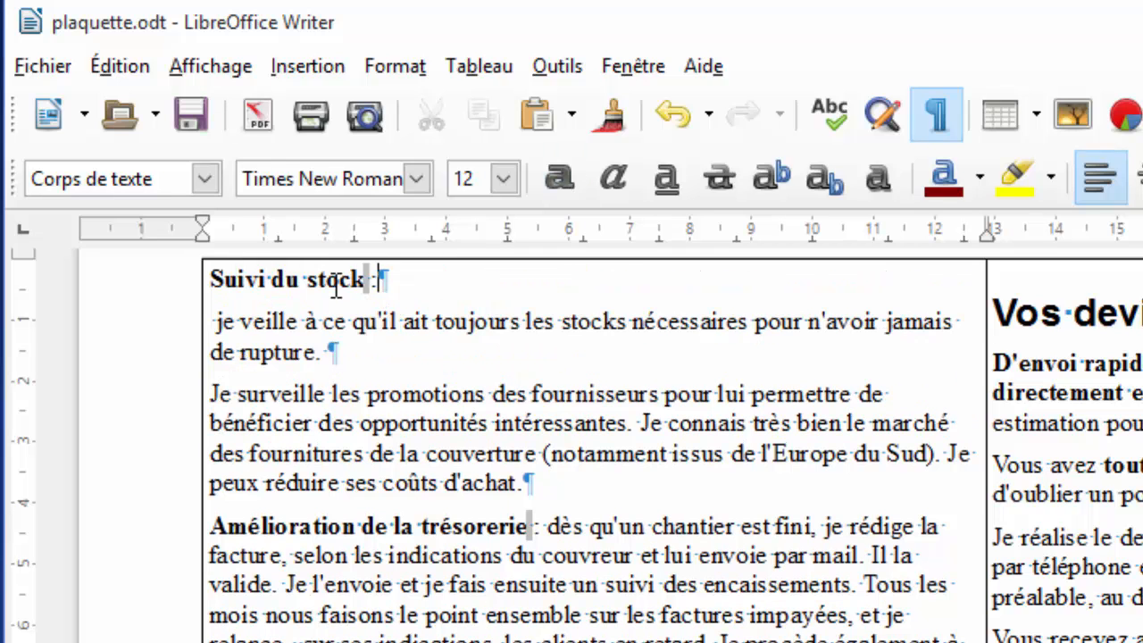
left_click(205, 179)
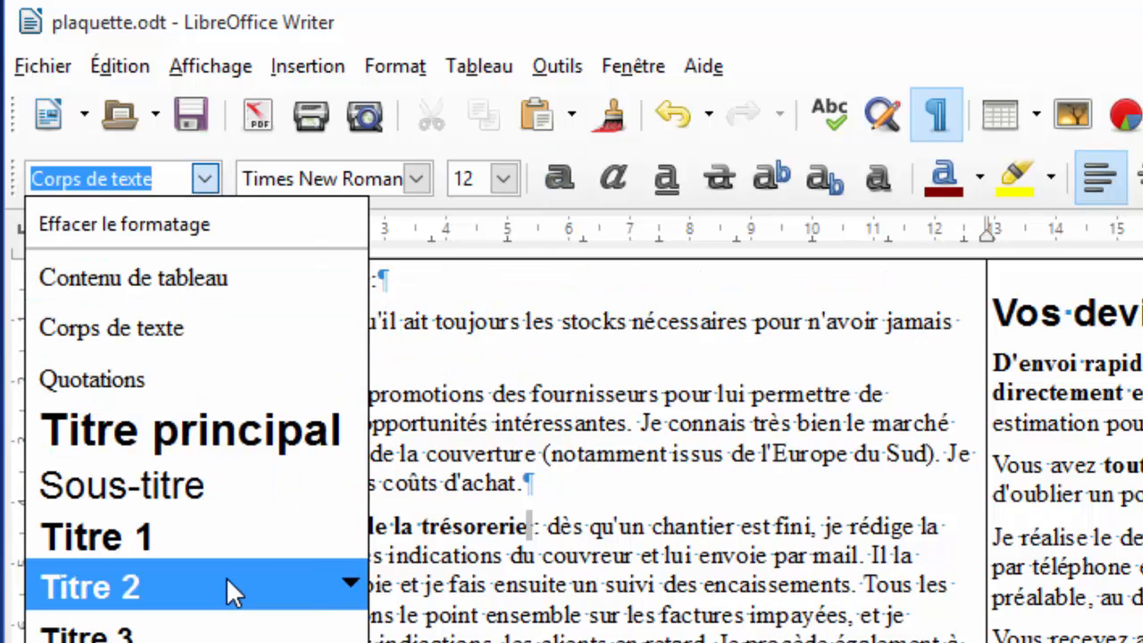
left_click(98, 536)
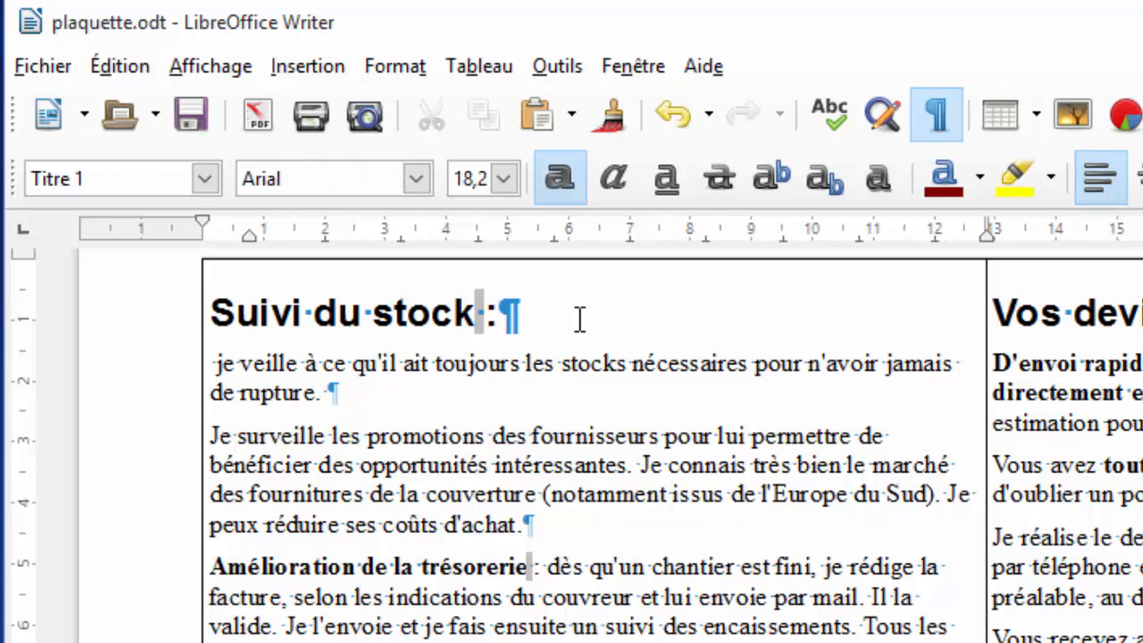
Remove the colon from the 'Suivi du stock' heading and capitalise 'Je' in the sentence below.
key("BackSpace")
key("BackSpace")
key("Right")
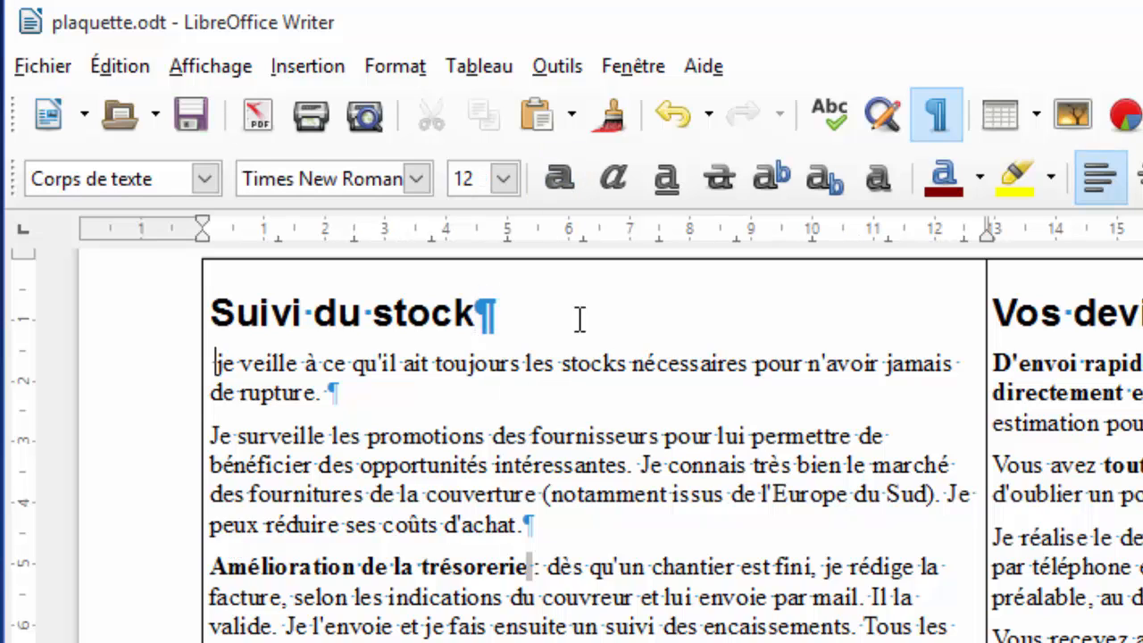
key("shift+Up")
key("shift+Down")
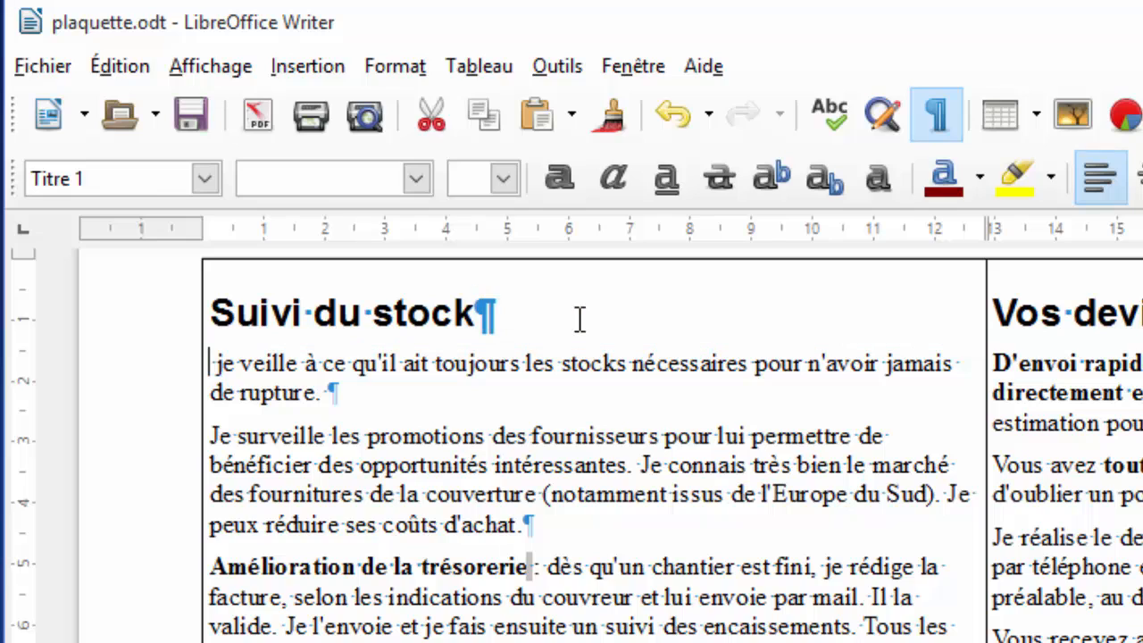
key("Delete")
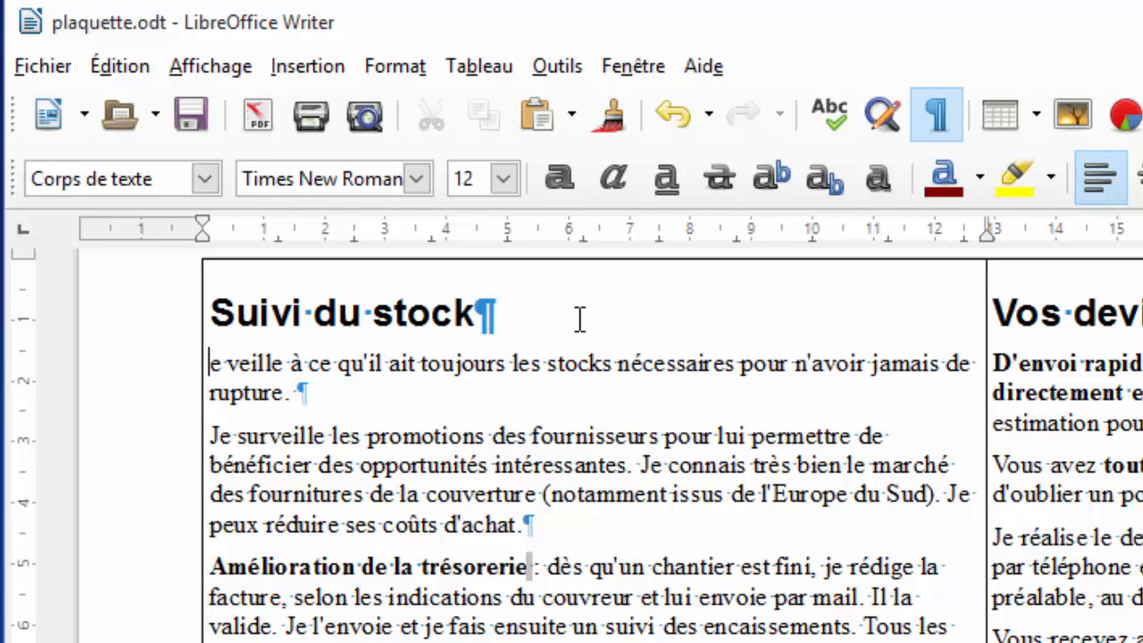
type("J")
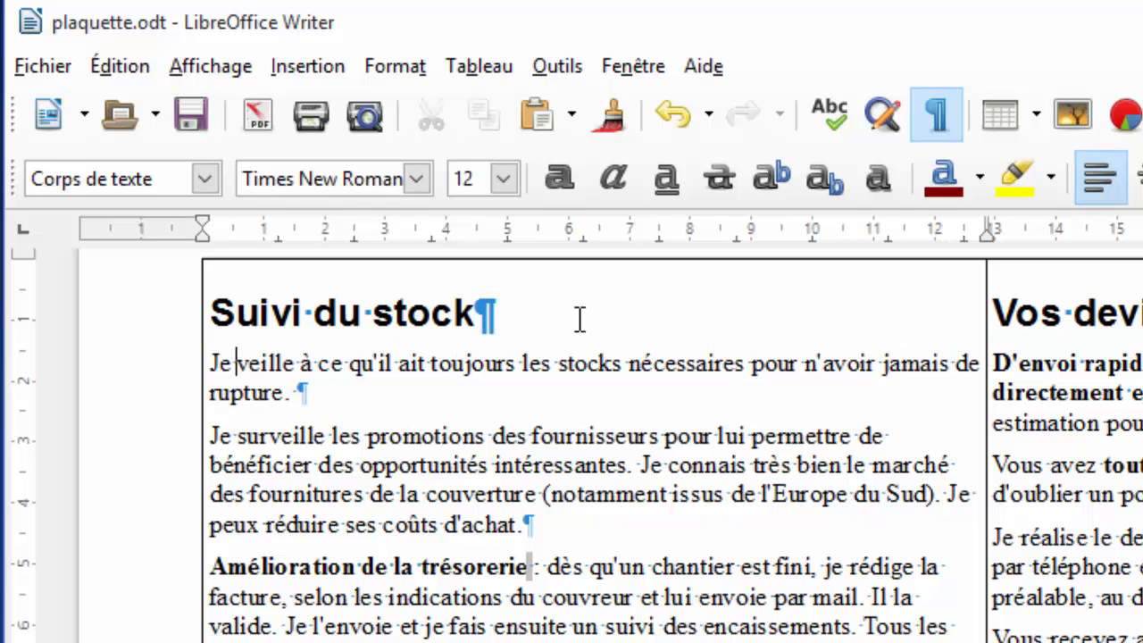
Reword the sentence to 'que vous ayez toujours du stock' and select the rest of the sentence.
key("Right")
key("Right")
key("Right")
key("Right")
key("Right")
key("Right")
key("Right")
key("Right")
key("Right")
key("Right")
key("Right")
key("Right")
key("Right")
key("Right")
key("Right")
key("Right")
key("Right")
key("Right")
key("Right")
key("Right")
key("BackSpace")
key("BackSpace")
key("BackSpace")
key("BackSpace")
key("BackSpace")
key("BackSpace")
key("BackSpace")
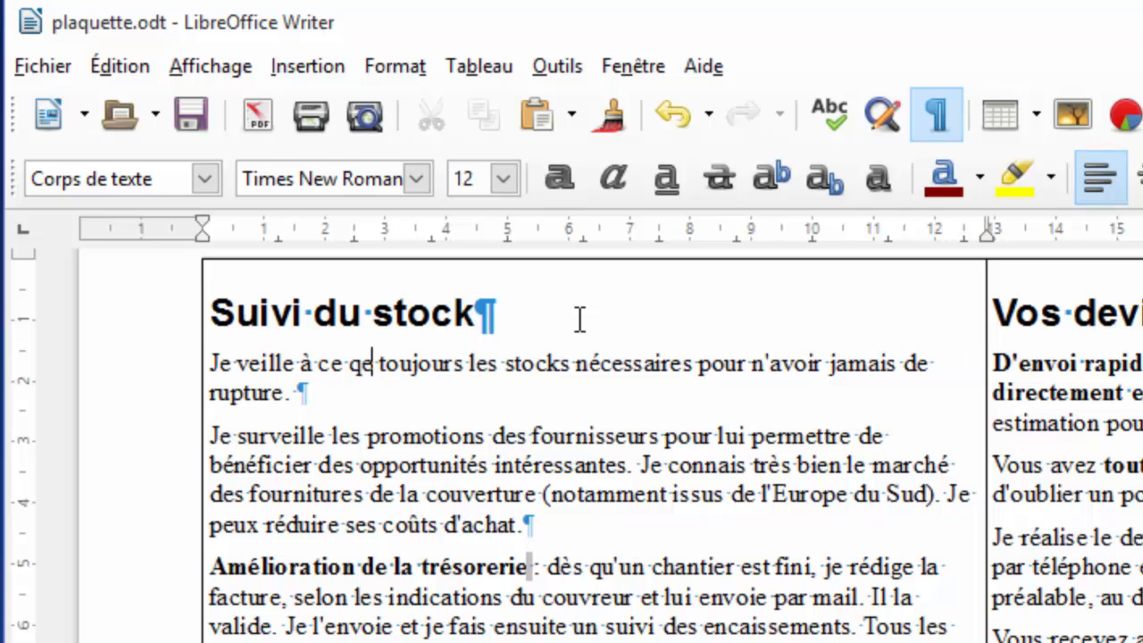
type("e vous ayez")
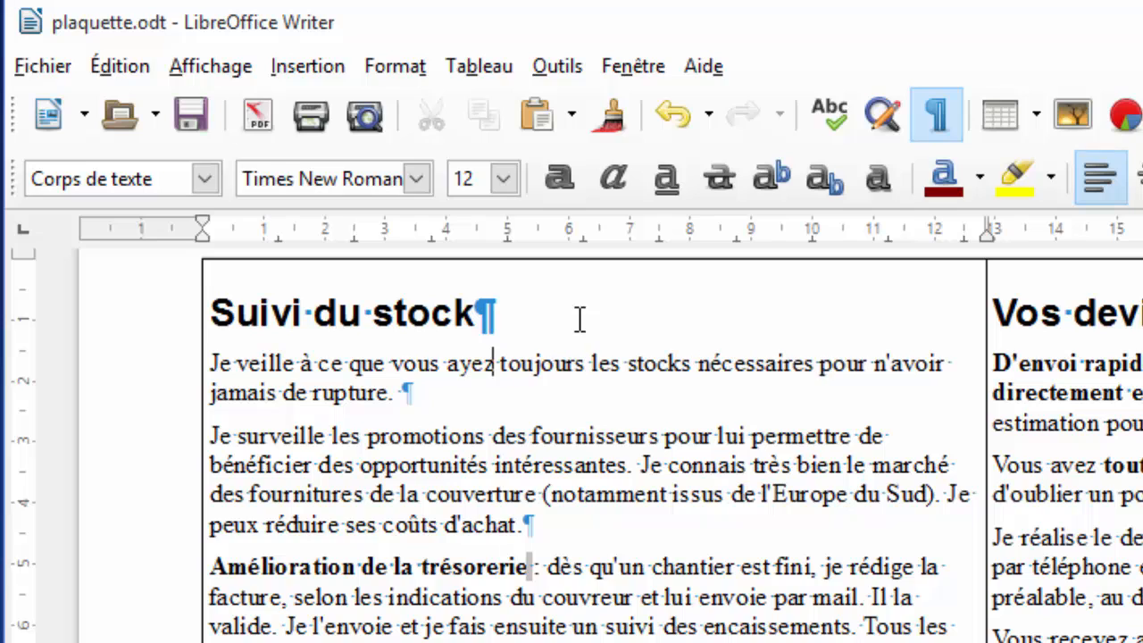
key("Right")
key("Right")
key("Right")
key("Right")
key("Right")
key("Right")
key("Right")
key("Right")
key("Right")
key("Right")
key("Right")
key("Right")
key("BackSpace")
key("BackSpace")
key("BackSpace")
type("du")
key("Right")
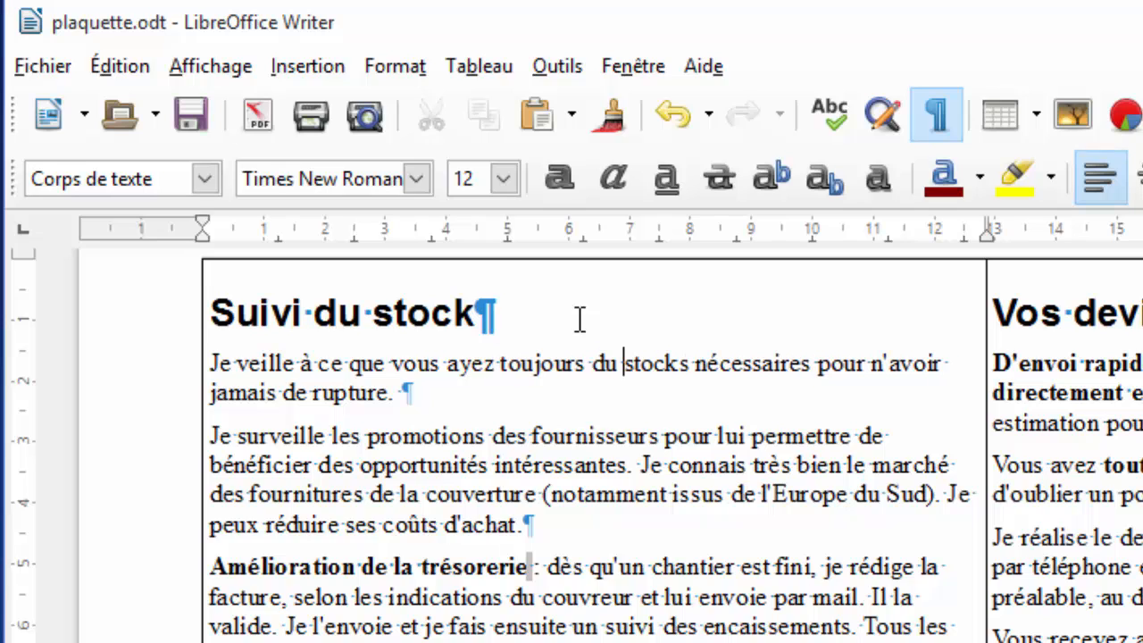
key("BackSpace")
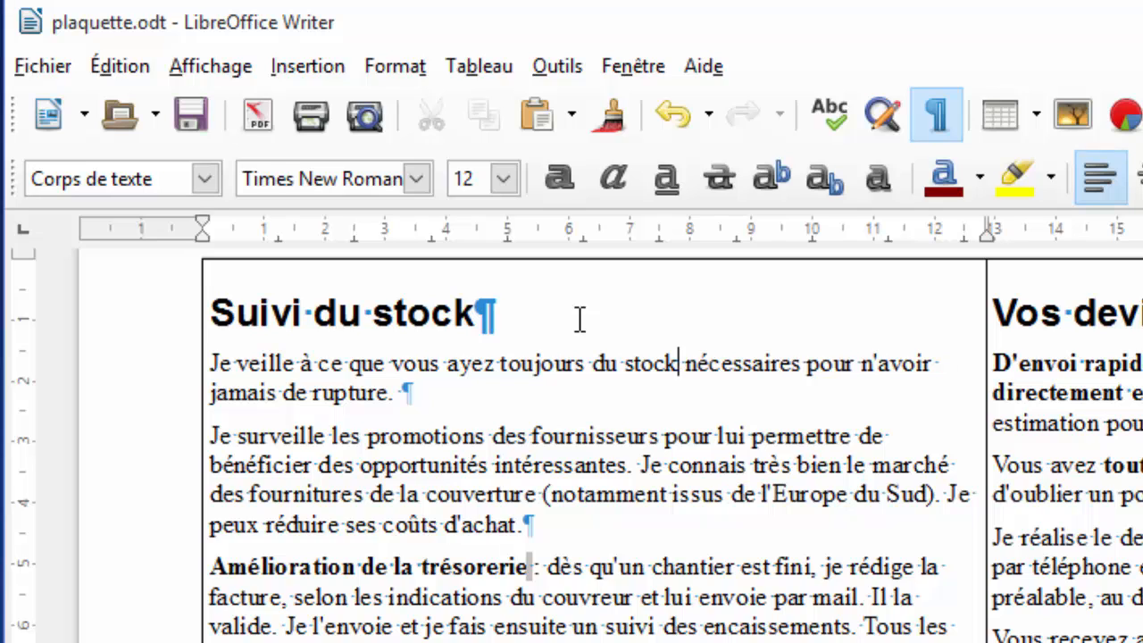
key("ctrl+shift+Down")
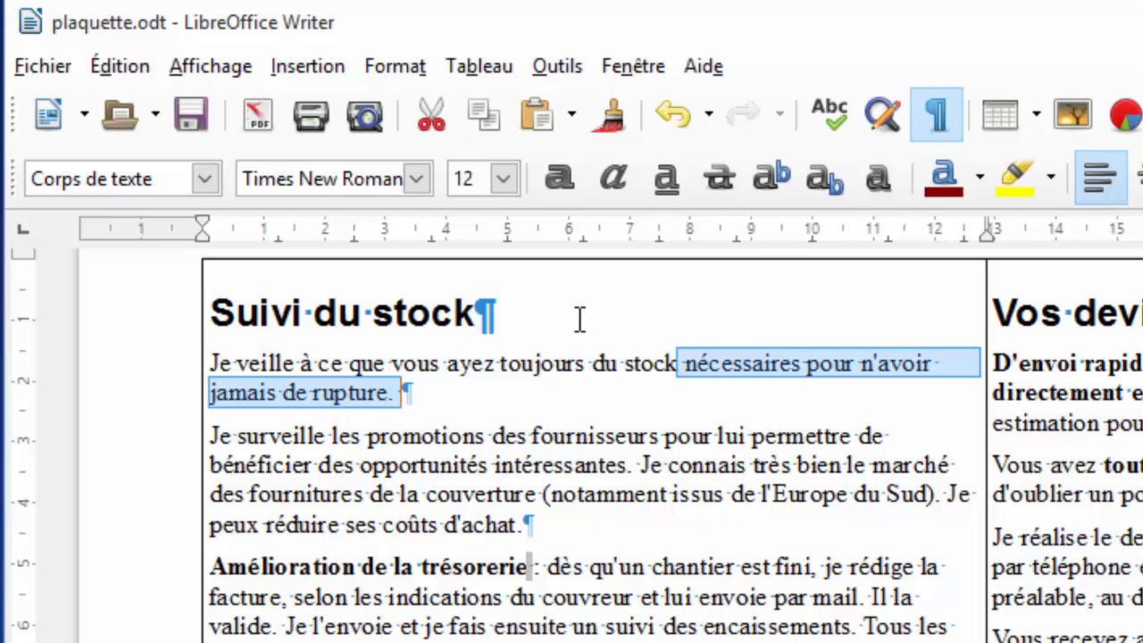
End the sentence with a period and change 'lui' to 'vous' in the Je surveille sentence.
type(".")
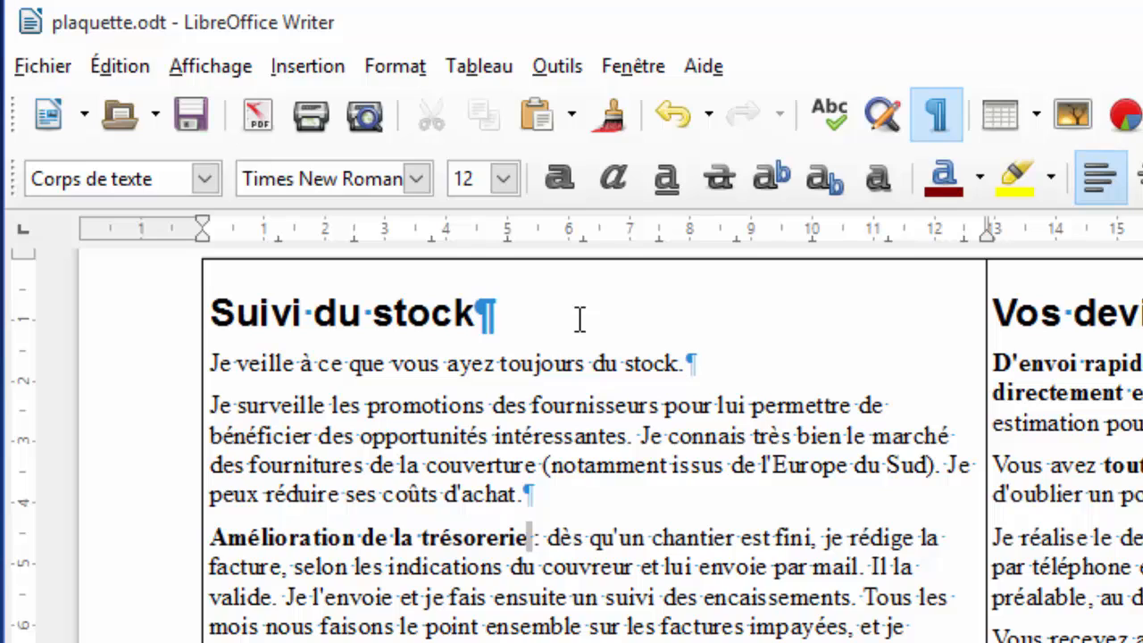
key("Down")
key("Right")
key("Right")
key("Right")
key("Right")
key("Right")
key("BackSpace")
key("BackSpace")
key("BackSpace")
key("BackSpace")
type("vo")
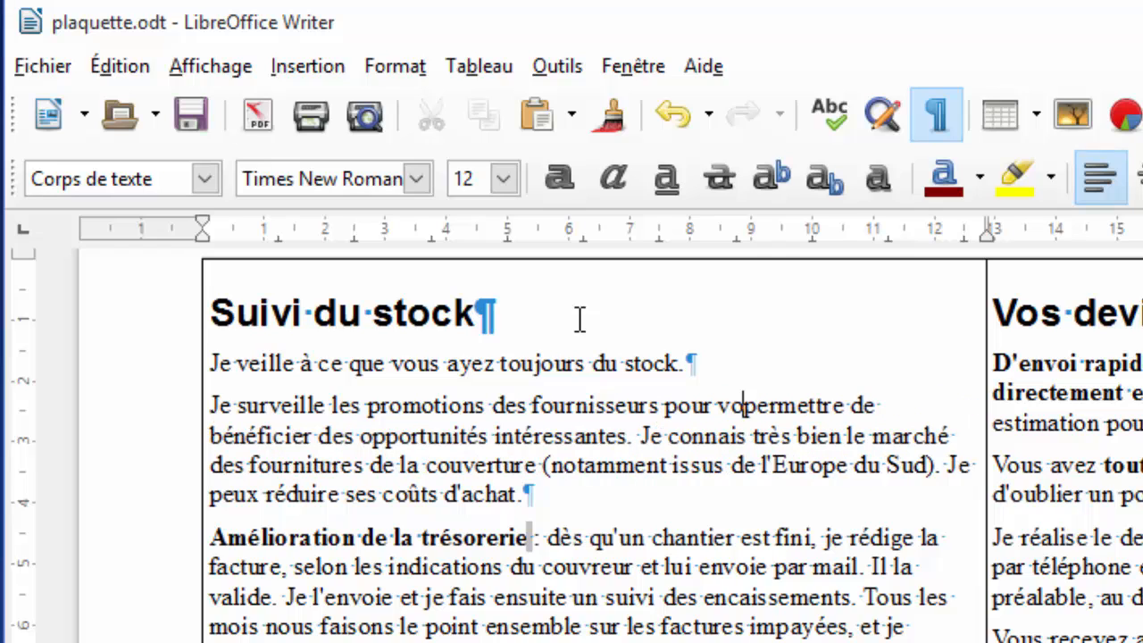
type("us")
Start a new paragraph at 'Je connais' and delete the southern European market sentence.
key("Down")
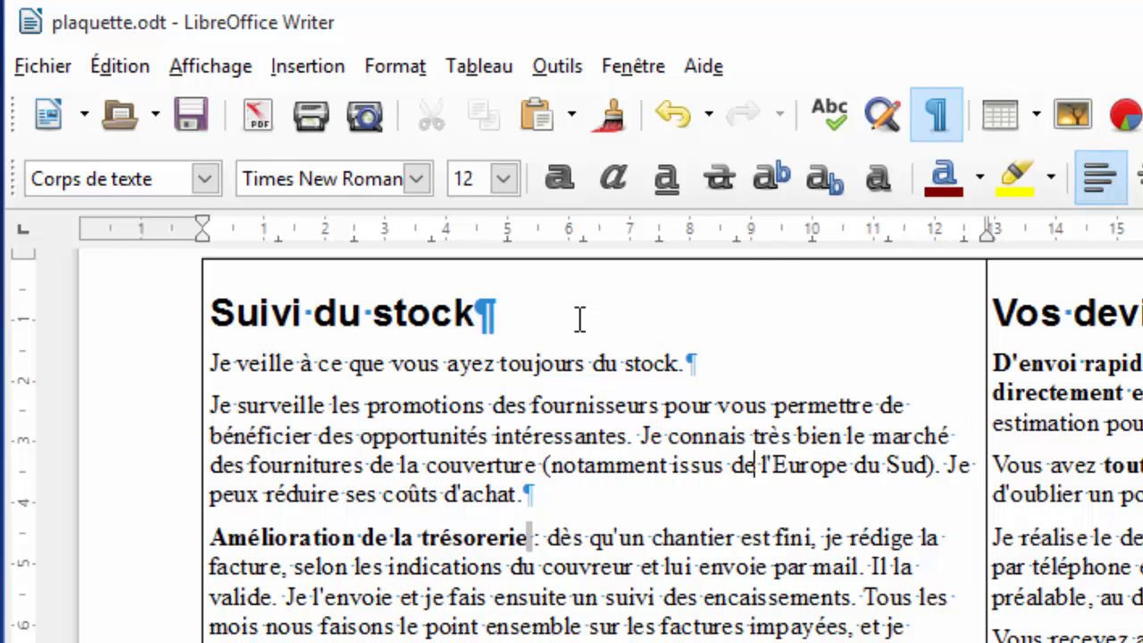
key("Up")
key("Left")
key("Left")
key("Left")
key("Left")
key("Left")
key("Left")
key("Left")
key("Left")
key("Left")
key("Left")
key("Left")
key("Return")
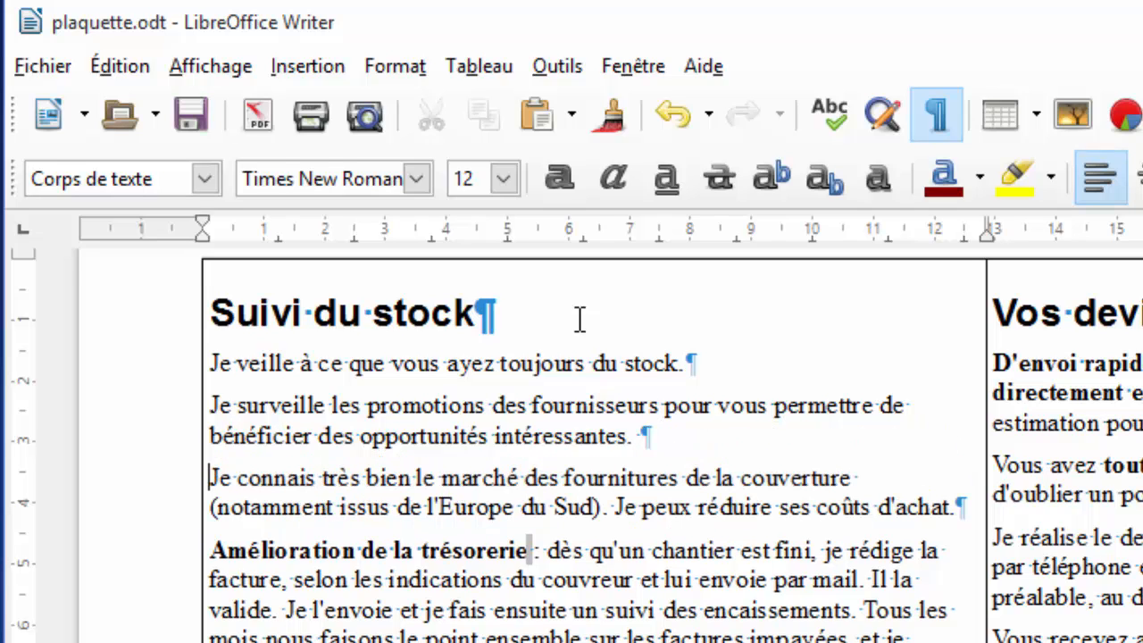
key("shift+Down")
key("shift+Left")
key("shift+Left")
key("shift+Left")
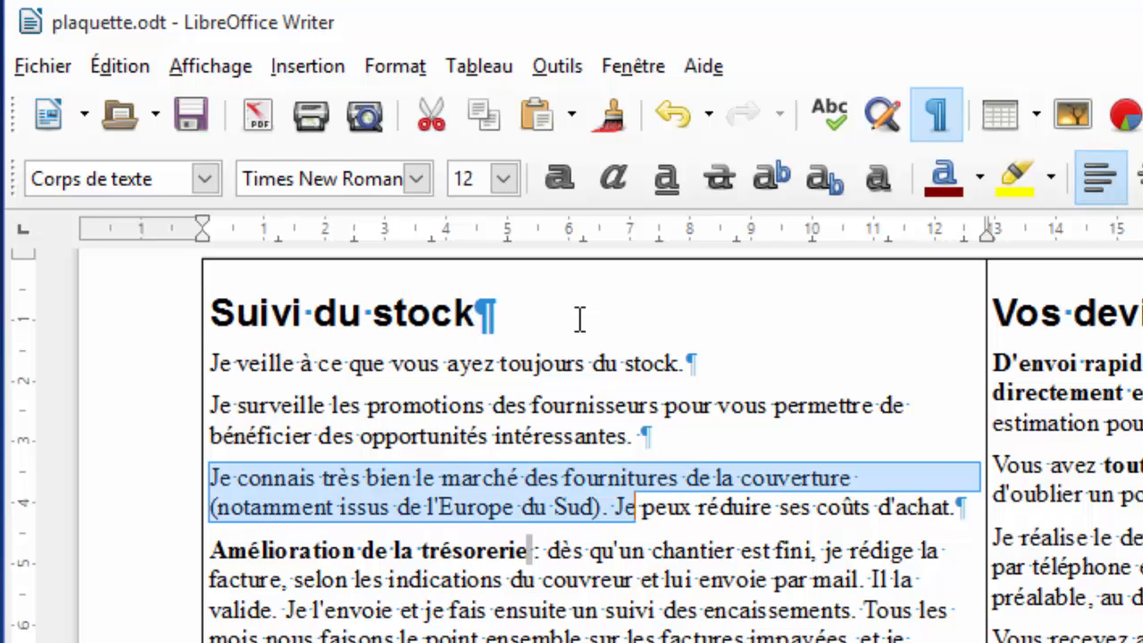
key("Delete")
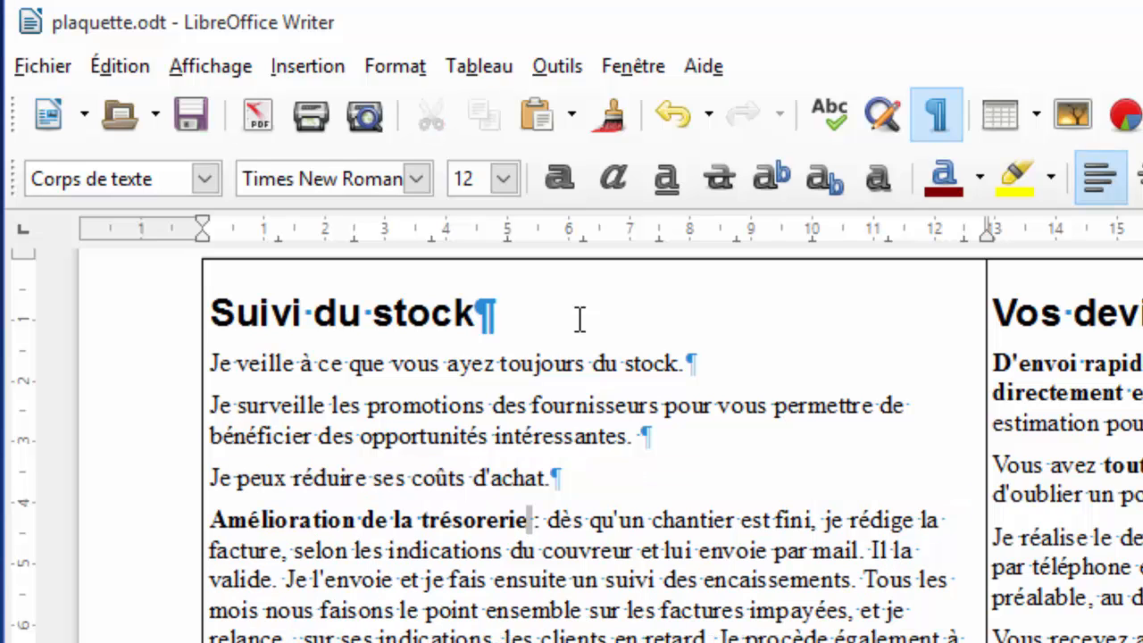
Reword 'Je peux réduire ses' to 'Je réduis vos coûts d'achat.' and start a new paragraph.
key("Left")
key("Left")
key("shift+Right")
key("shift+Right")
key("shift+Right")
key("shift+Right")
key("shift+Right")
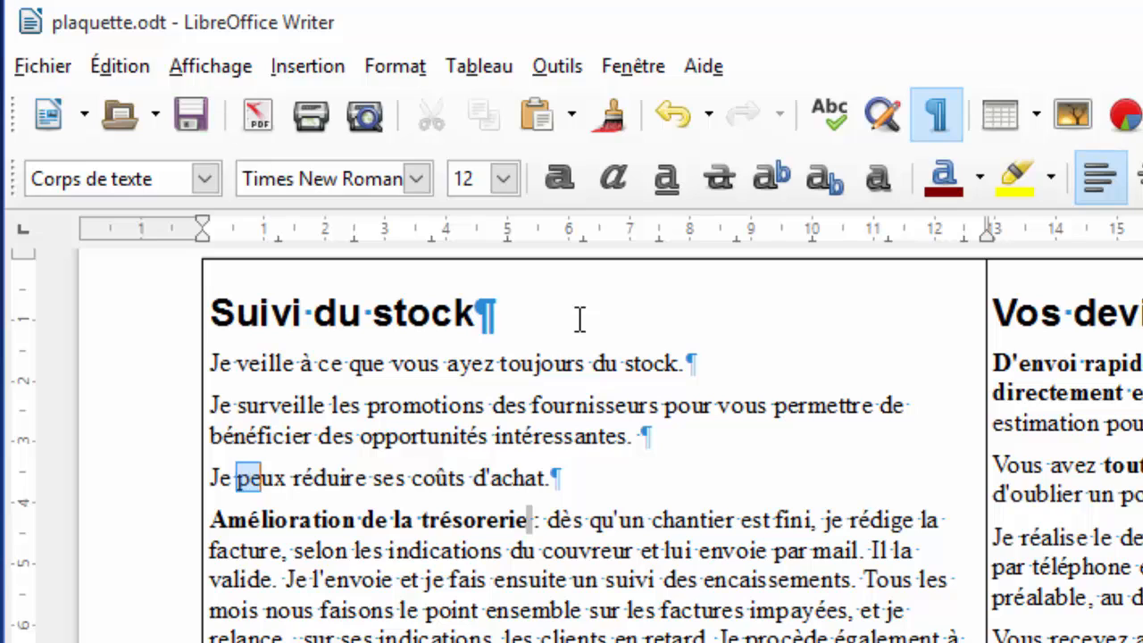
key("Delete")
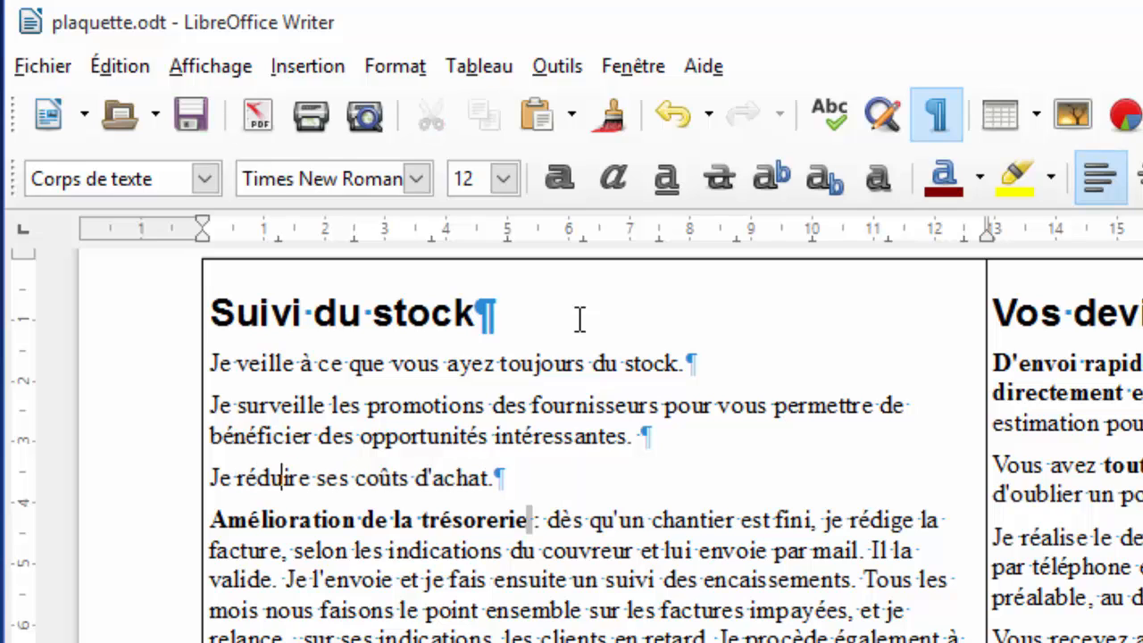
key("BackSpace")
key("BackSpace")
type("s")
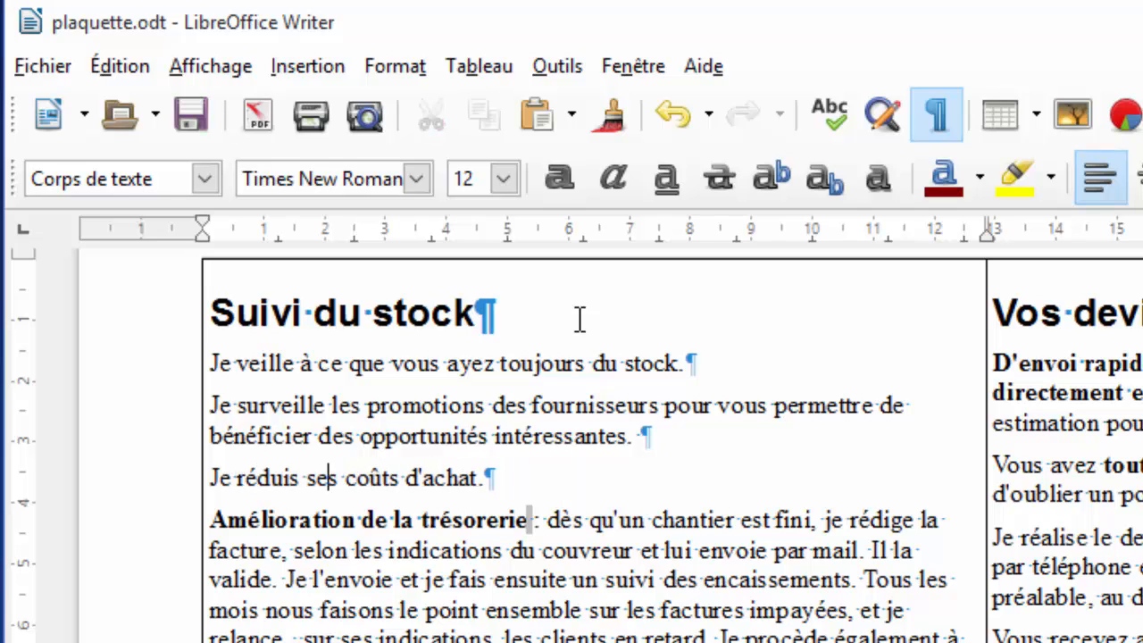
key("BackSpace")
key("BackSpace")
type("vo")
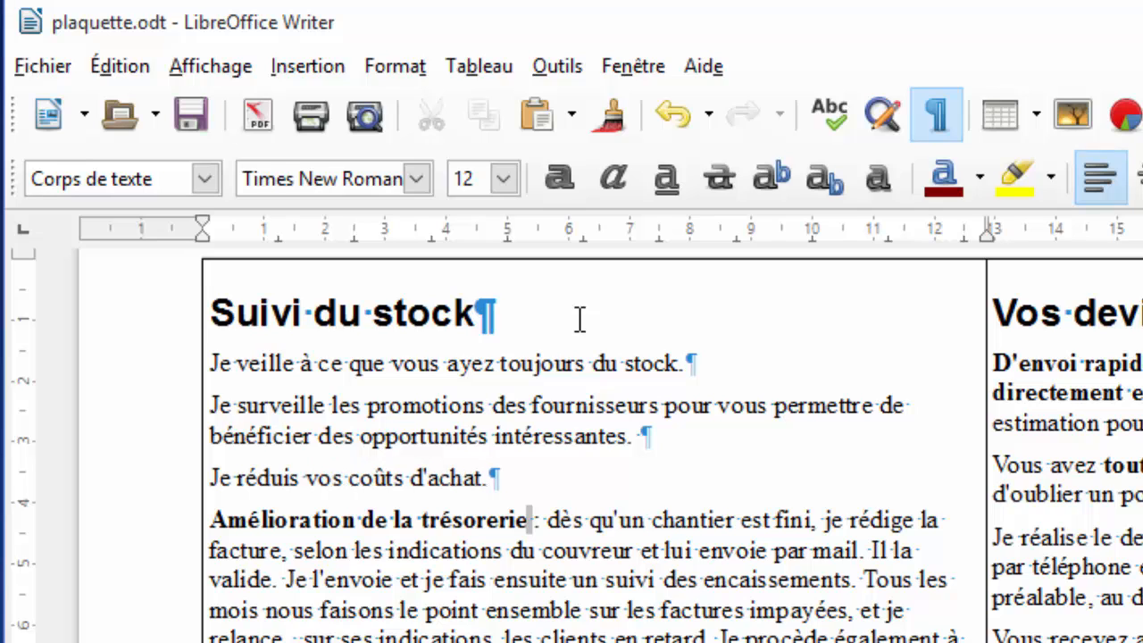
key("Return")
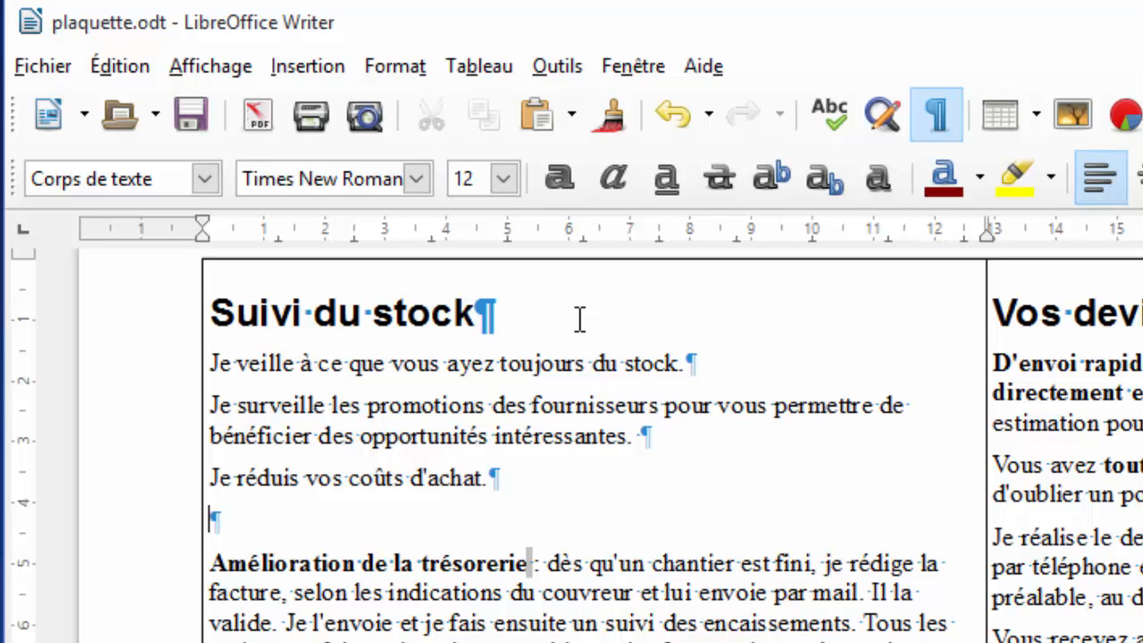
Type the sentence 'Vous améliorez la rentabilité de votre entreprise.' on the new line.
type("J'amélio")
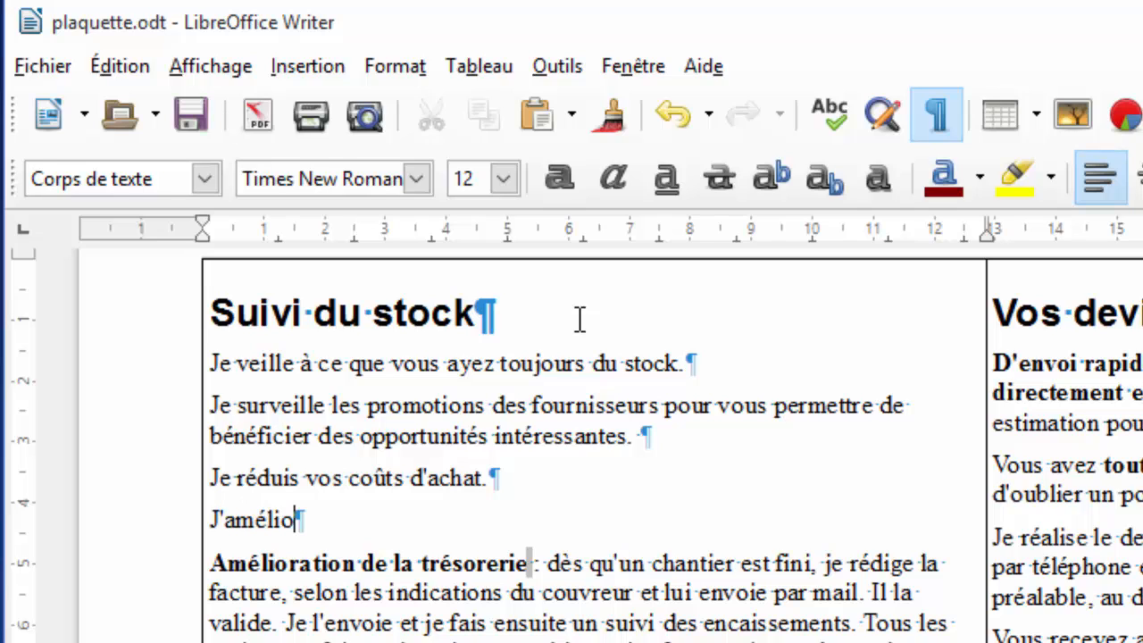
key("BackSpace")
key("BackSpace")
key("BackSpace")
key("BackSpace")
key("BackSpace")
key("BackSpace")
key("BackSpace")
type("e v")
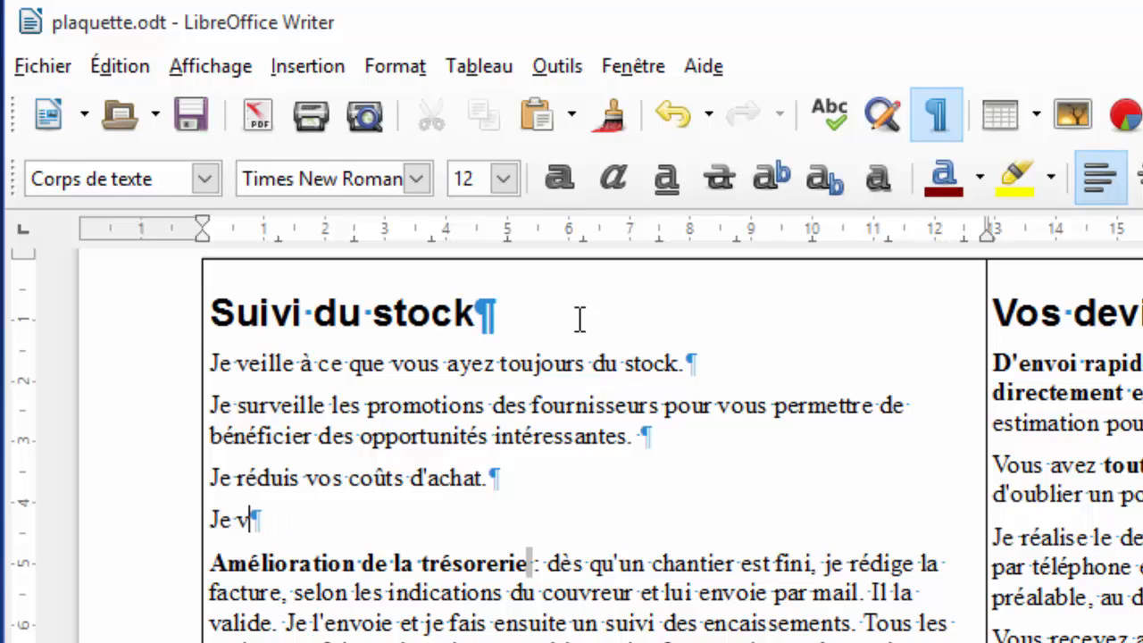
type("ous av")
key("BackSpace")
key("BackSpace")
key("BackSpace")
key("BackSpace")
key("BackSpace")
key("BackSpace")
key("BackSpace")
key("BackSpace")
key("BackSpace")
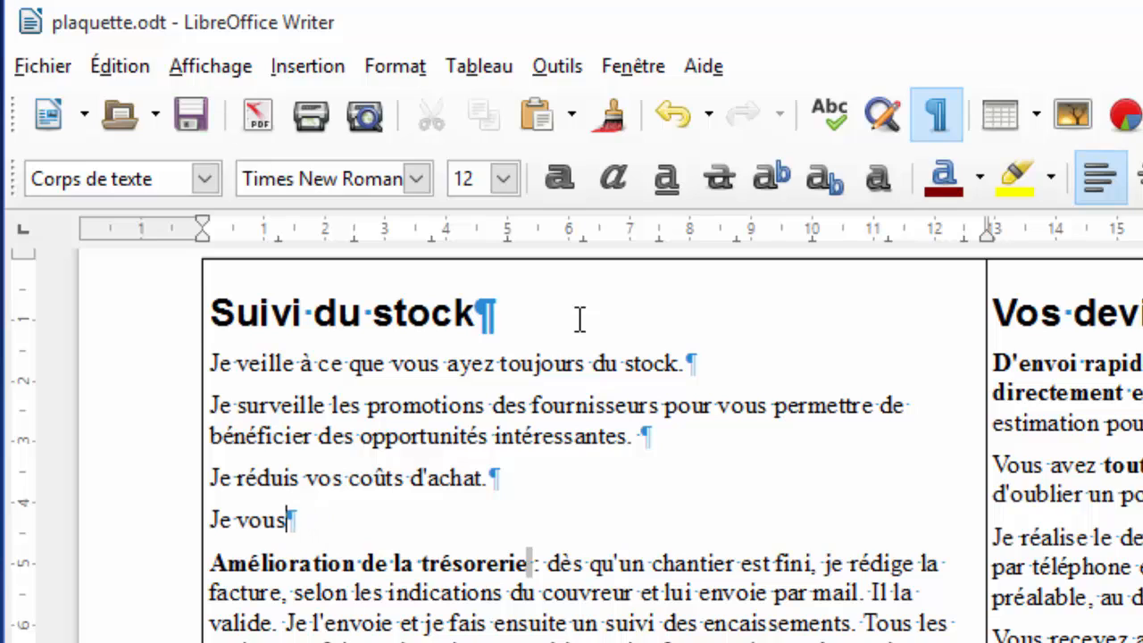
key("BackSpace")
type("V")
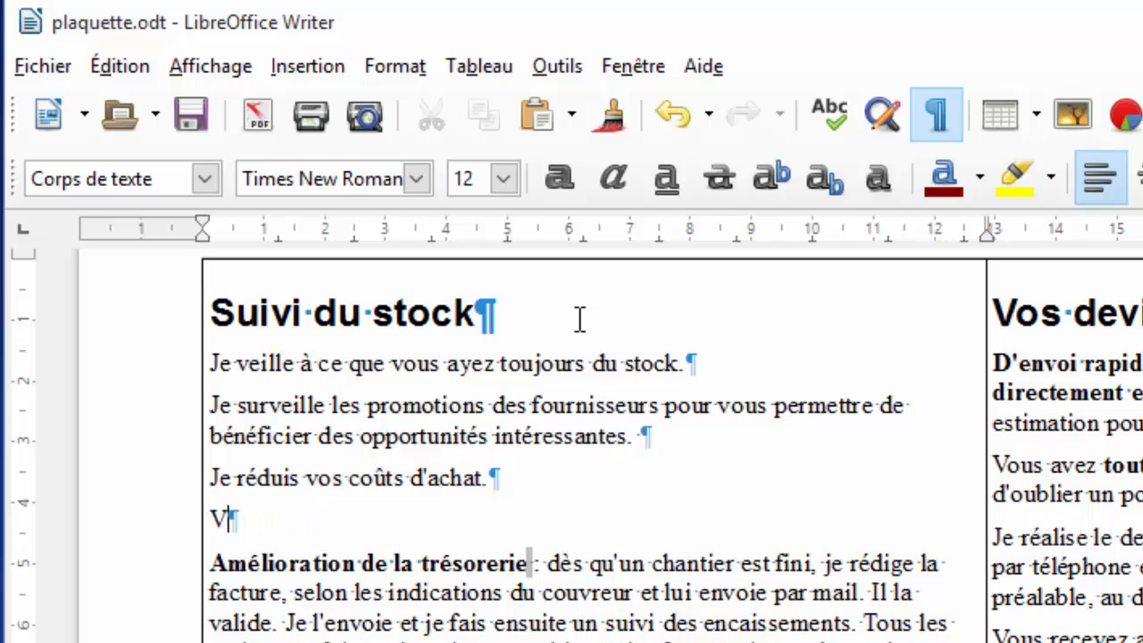
type("ous amié")
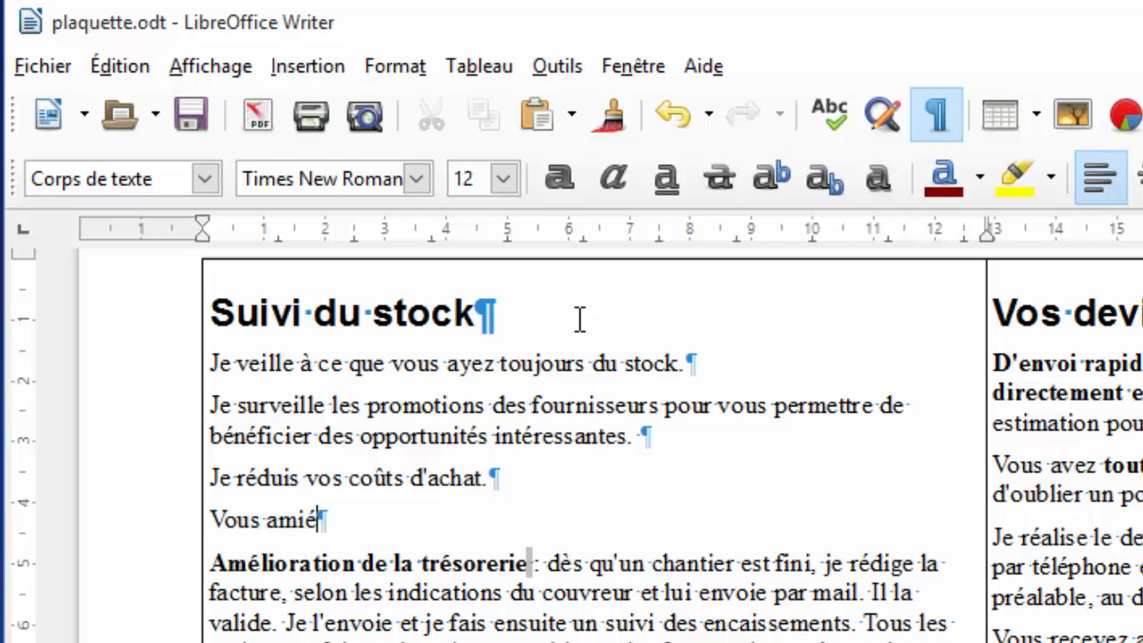
key("BackSpace")
key("BackSpace")
type("éliorez la p")
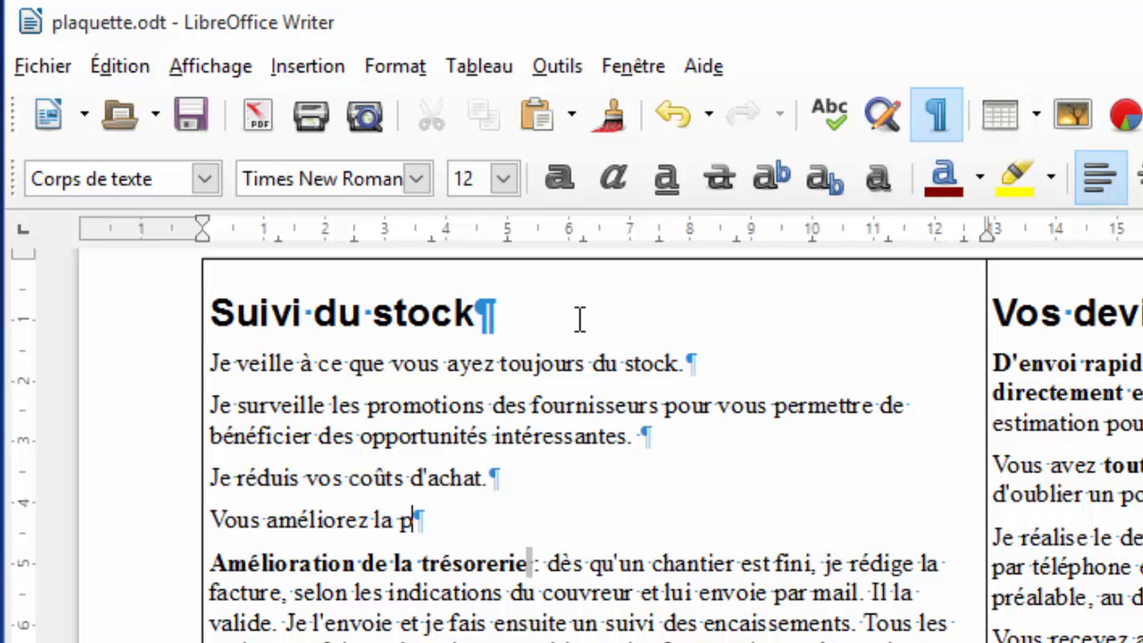
key("BackSpace")
type("m")
key("BackSpace")
type("rentia")
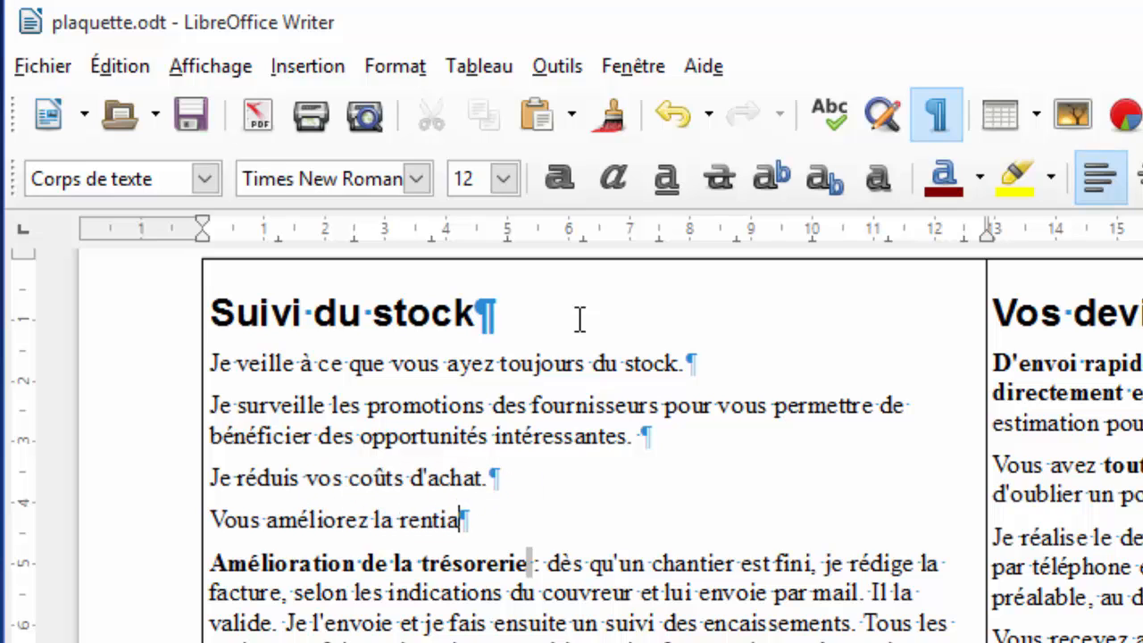
key("BackSpace")
key("BackSpace")
type("abi")
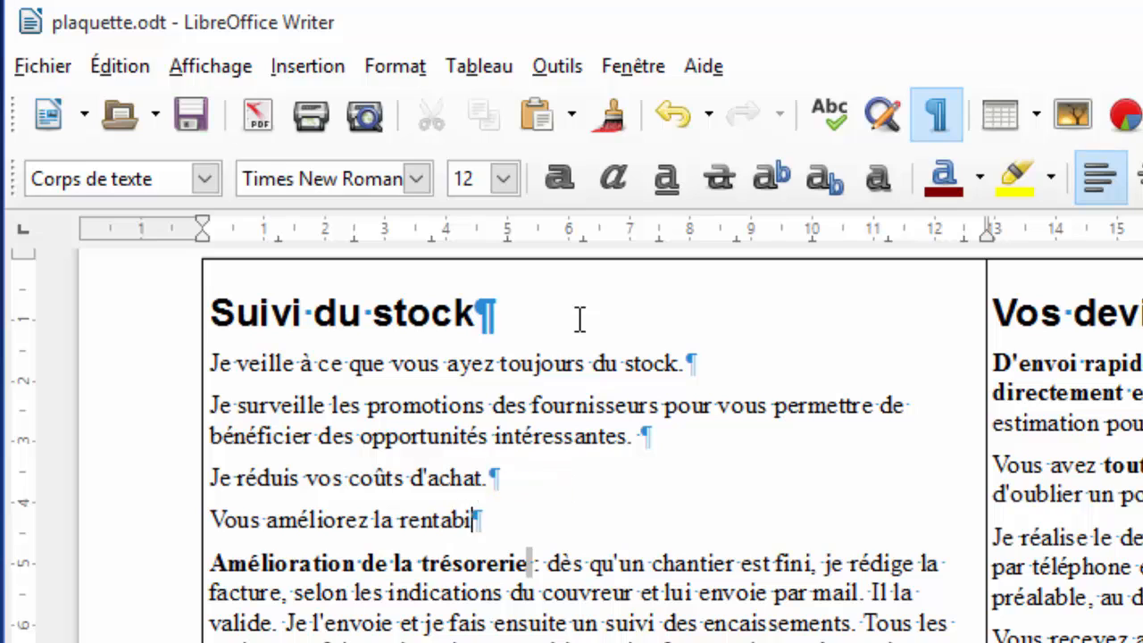
type("lité de vo")
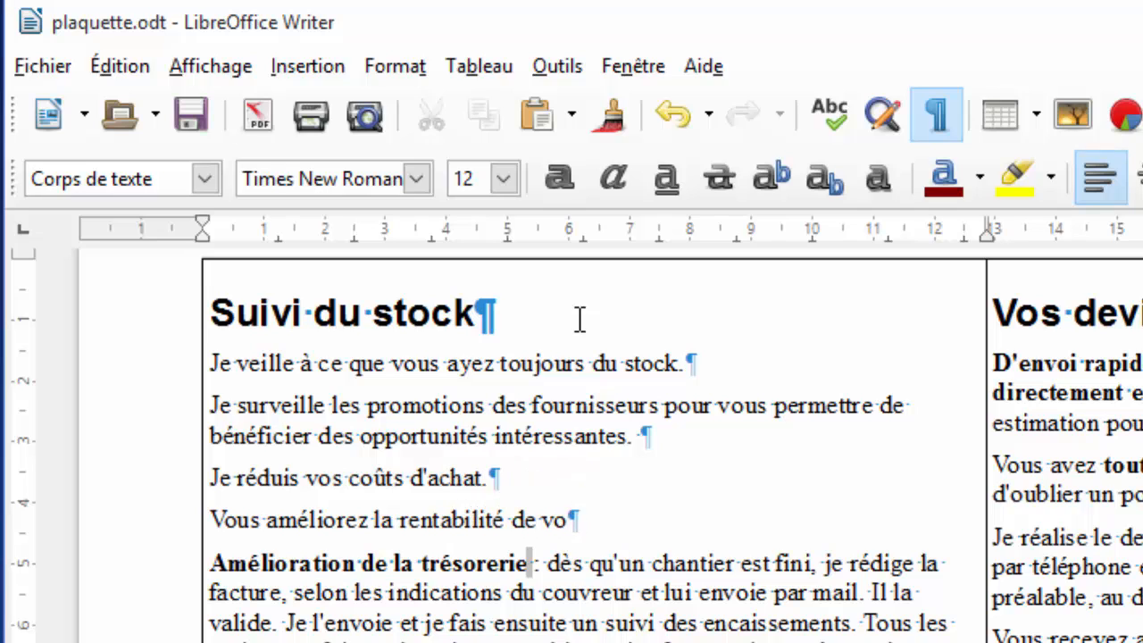
type("tre entrepi")
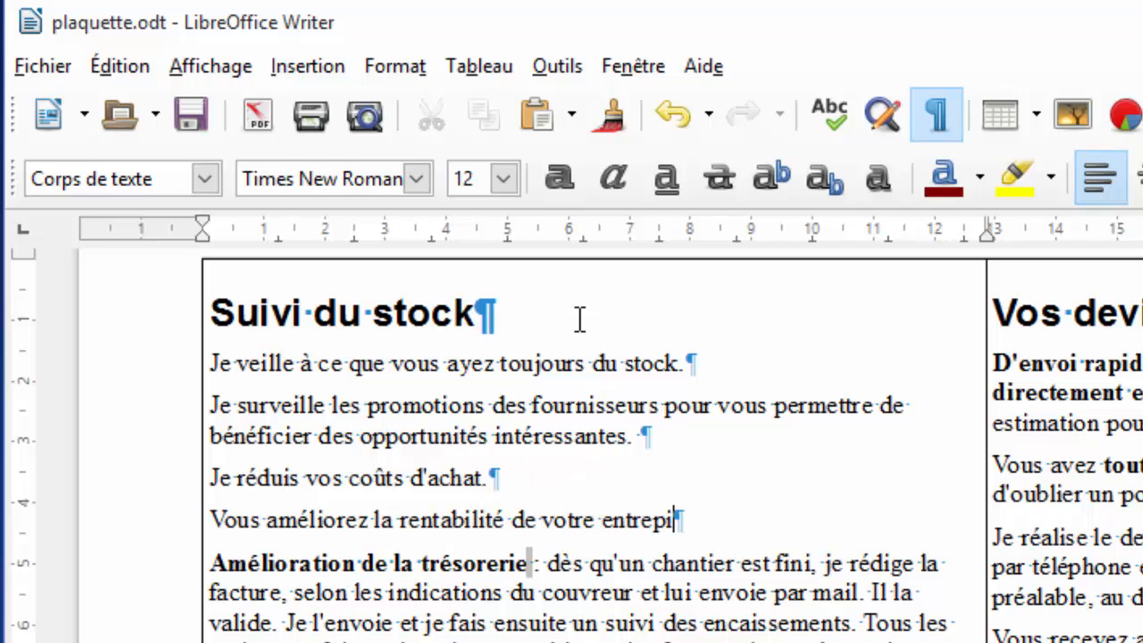
key("BackSpace")
type("rise.")
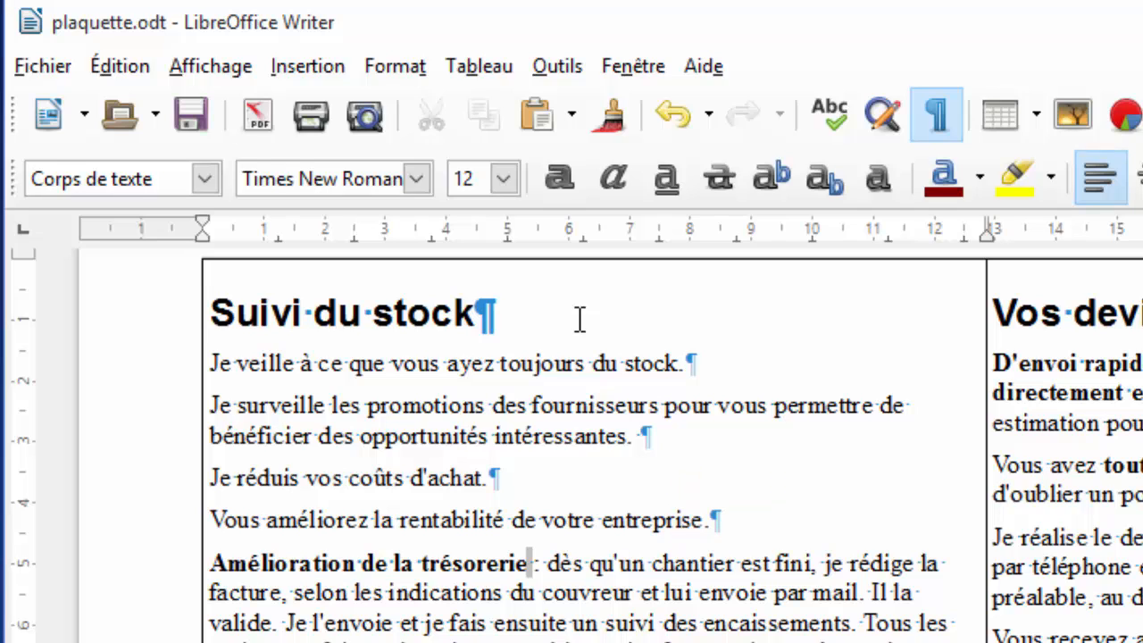
Add blank paragraphs after it and above the 'Amélioration de la trésorerie' subheading.
key("Return")
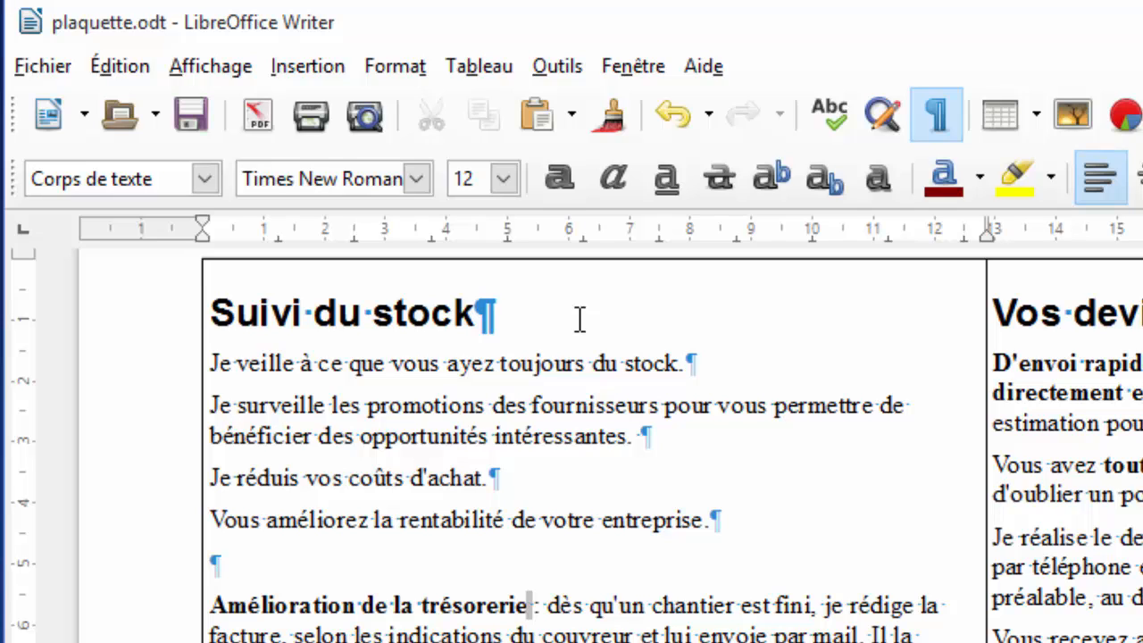
key("ctrl+b")
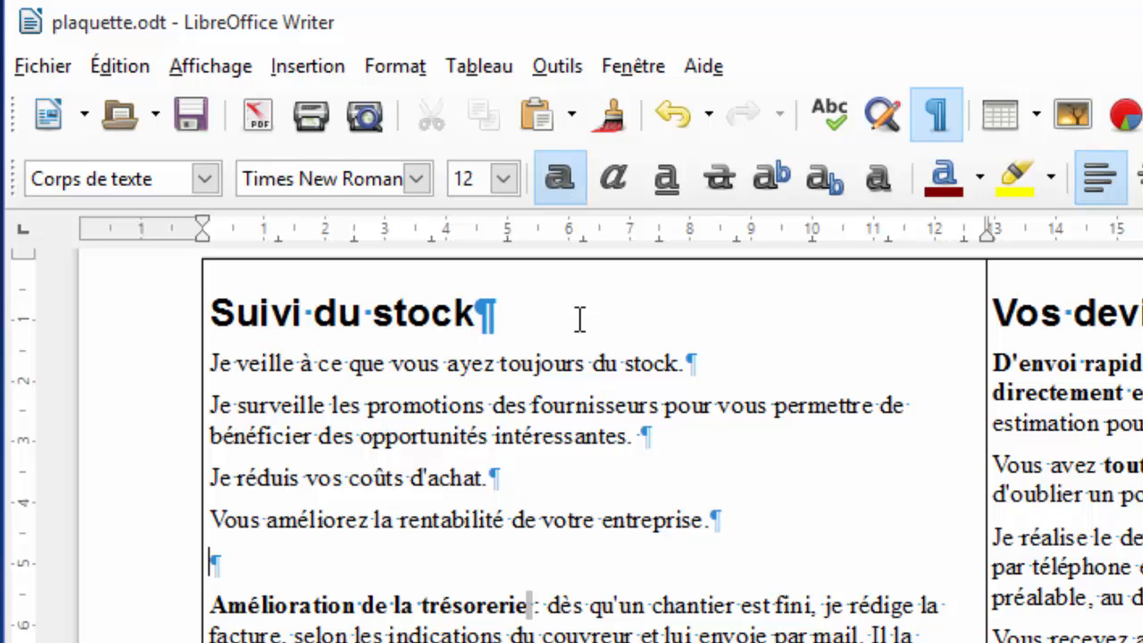
key("ctrl+b")
key("Down")
key("Return")
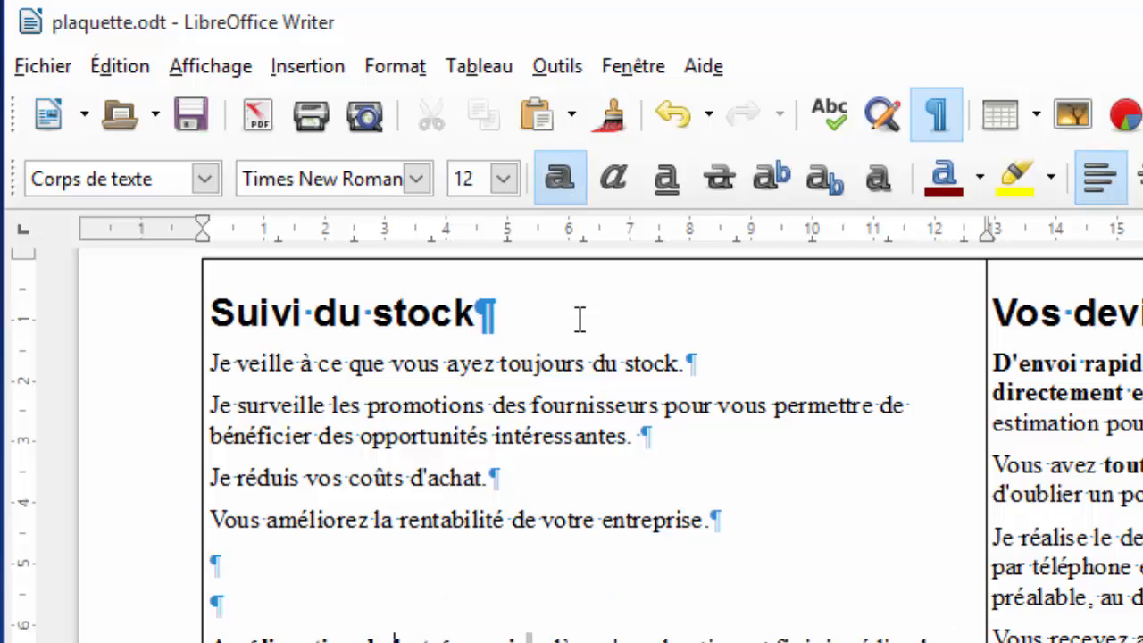
Split 'Amélioration de la trésorerie' from its description, remove its colon, and apply Titre 2.
key("Right")
key("Right")
key("Return")
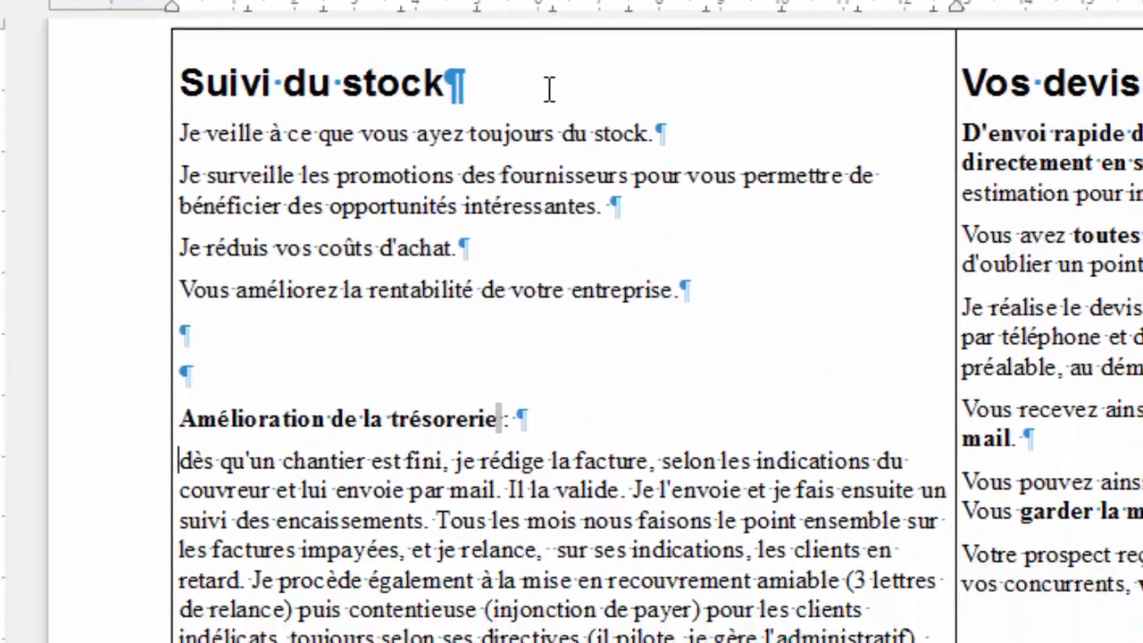
key("Left")
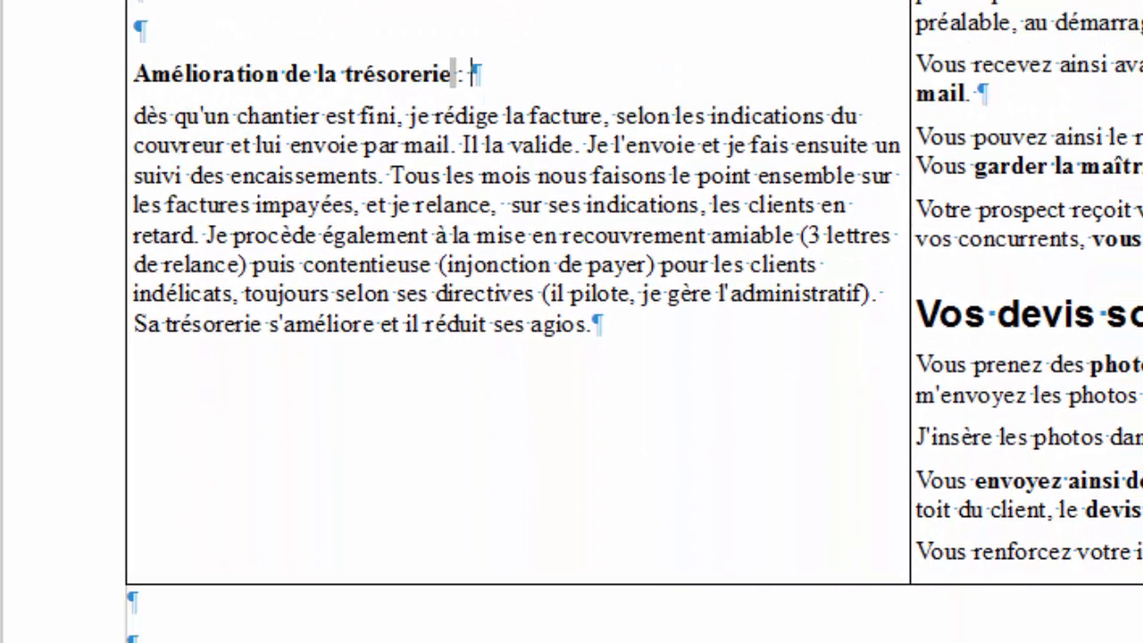
key("BackSpace")
key("BackSpace")
key("BackSpace")
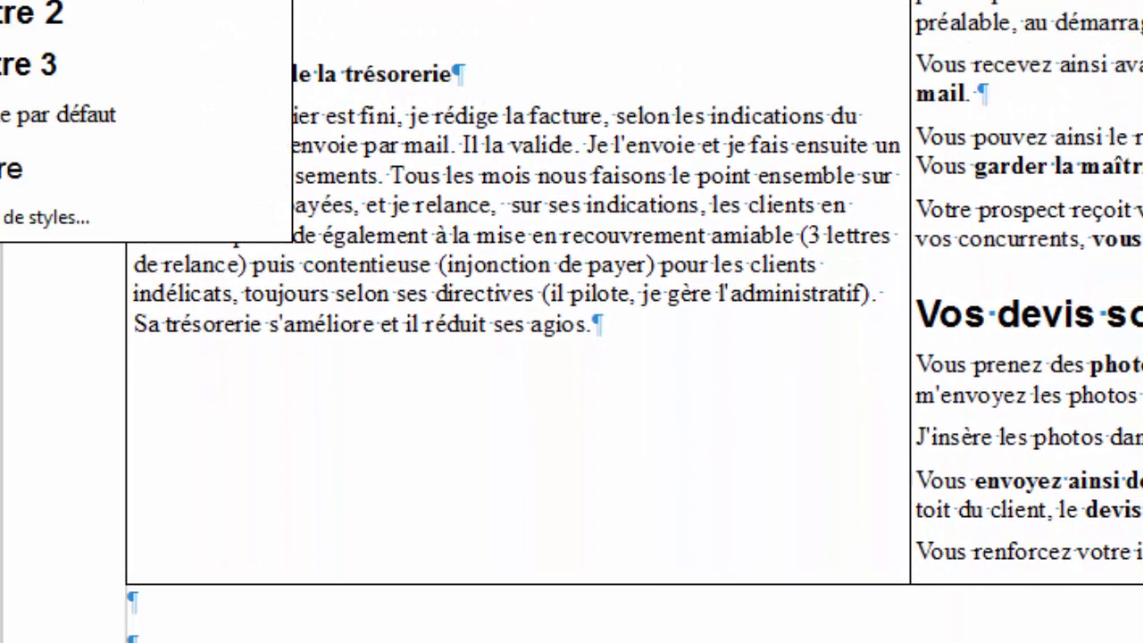
key("Return")
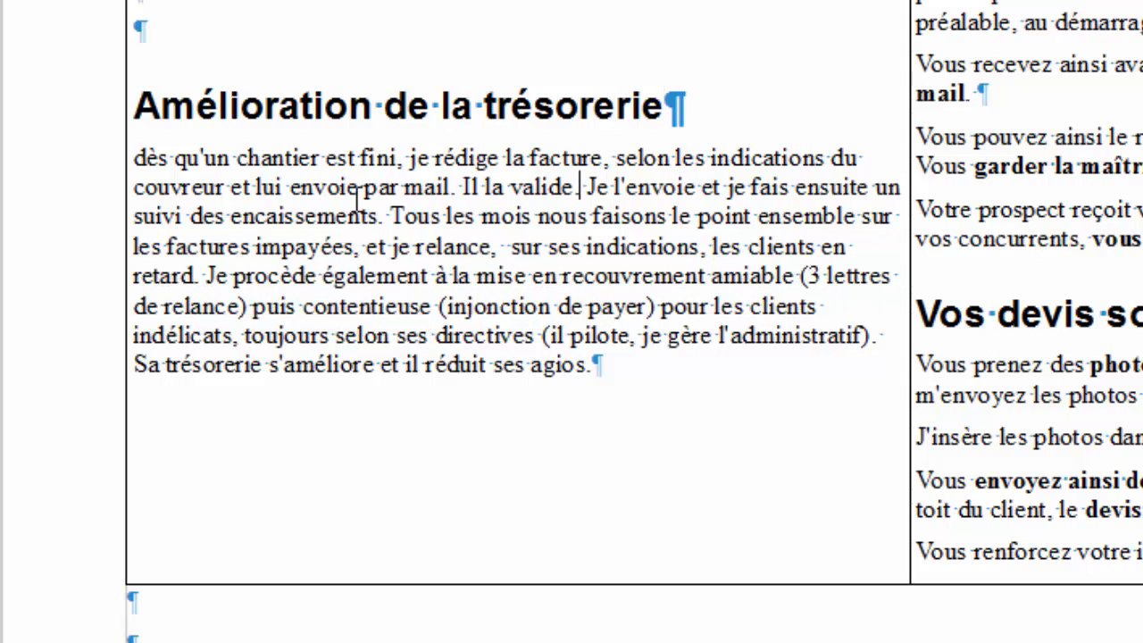
key("ctrl+Up")
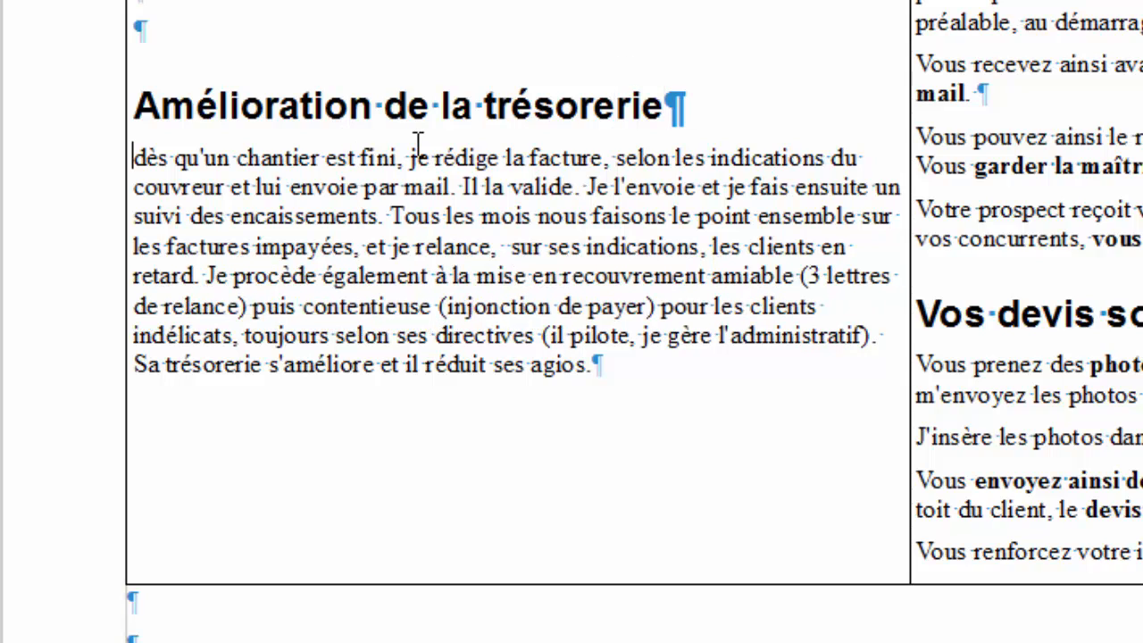